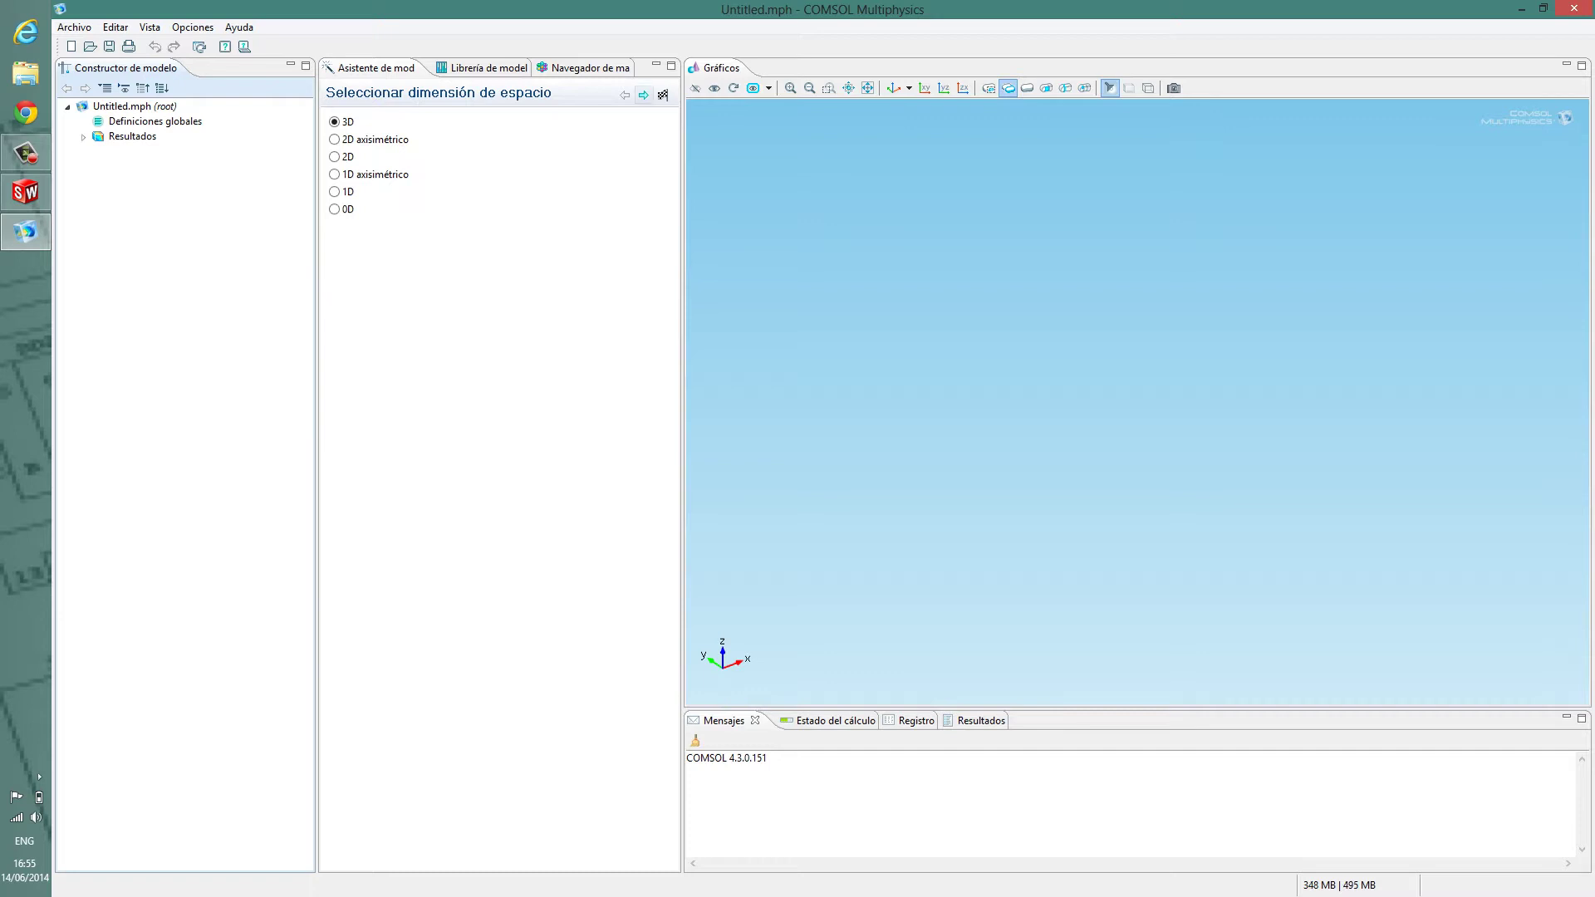
Set up a 3D model with the Calentamiento por efecto Joule (jh) physics and an Estacionario study, and expand its geometry node
{"action": "left_click", "coordinate": [644, 95]}
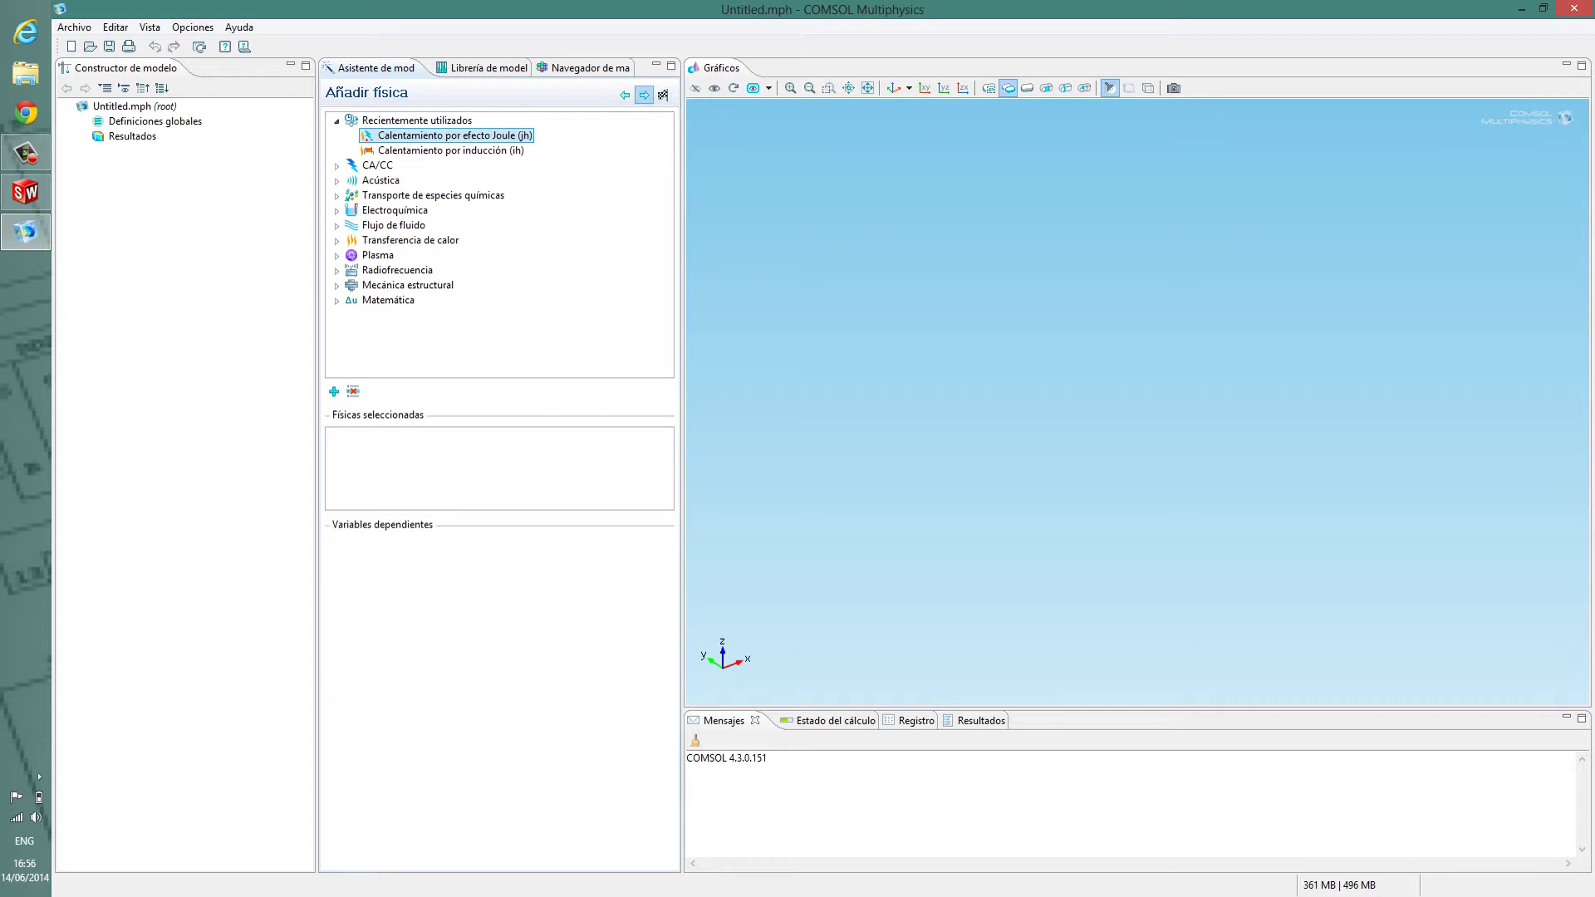
{"action": "left_click", "coordinate": [645, 95]}
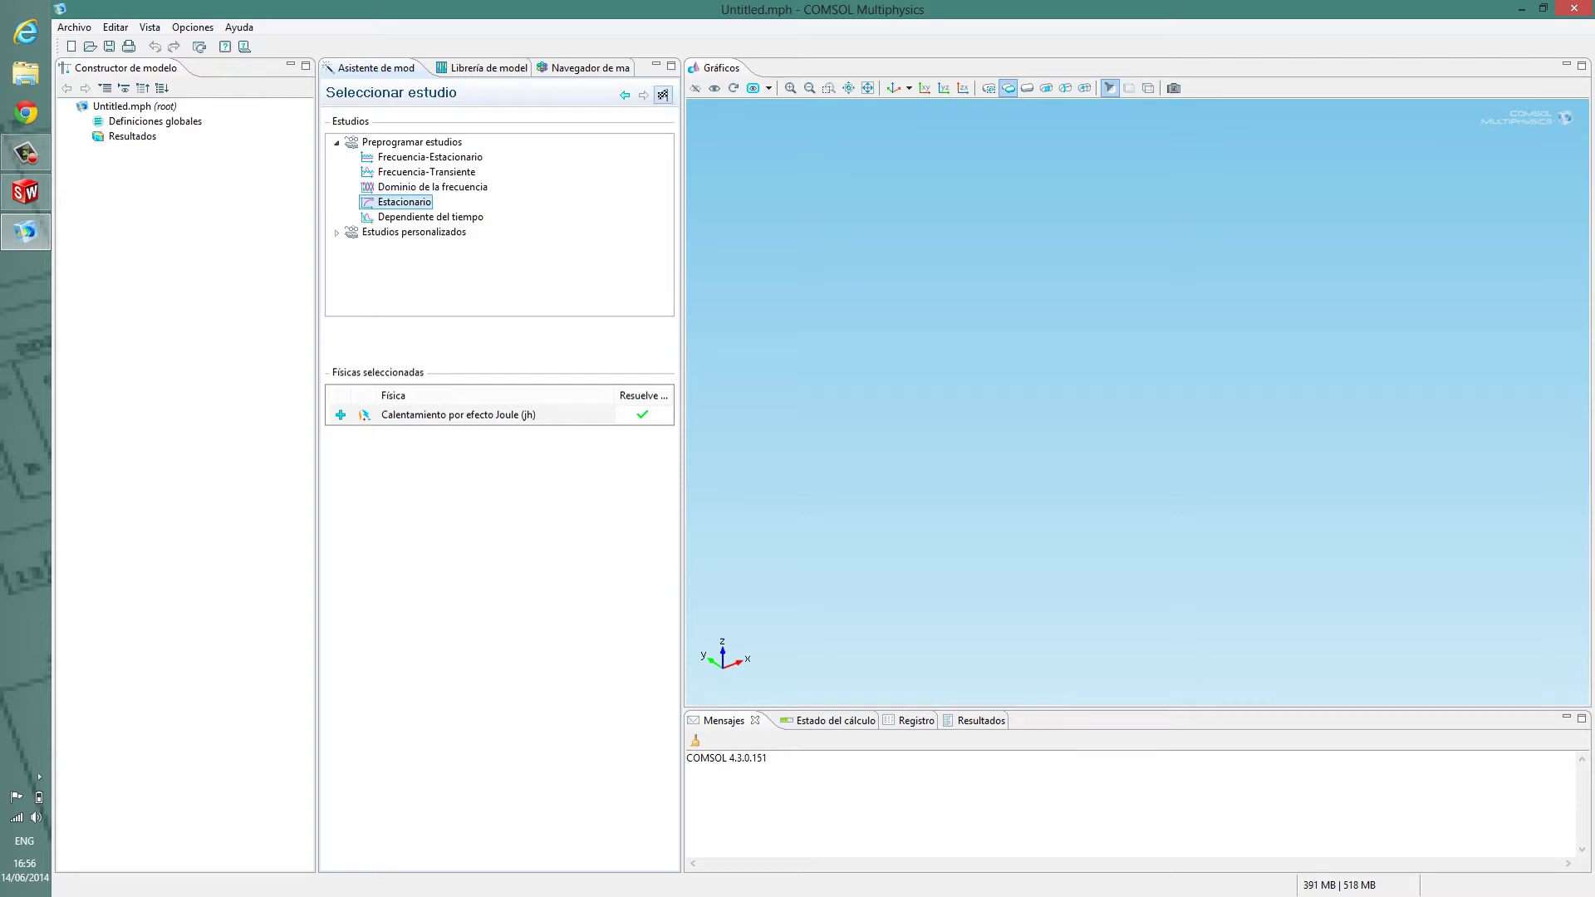
{"action": "left_click", "coordinate": [662, 95]}
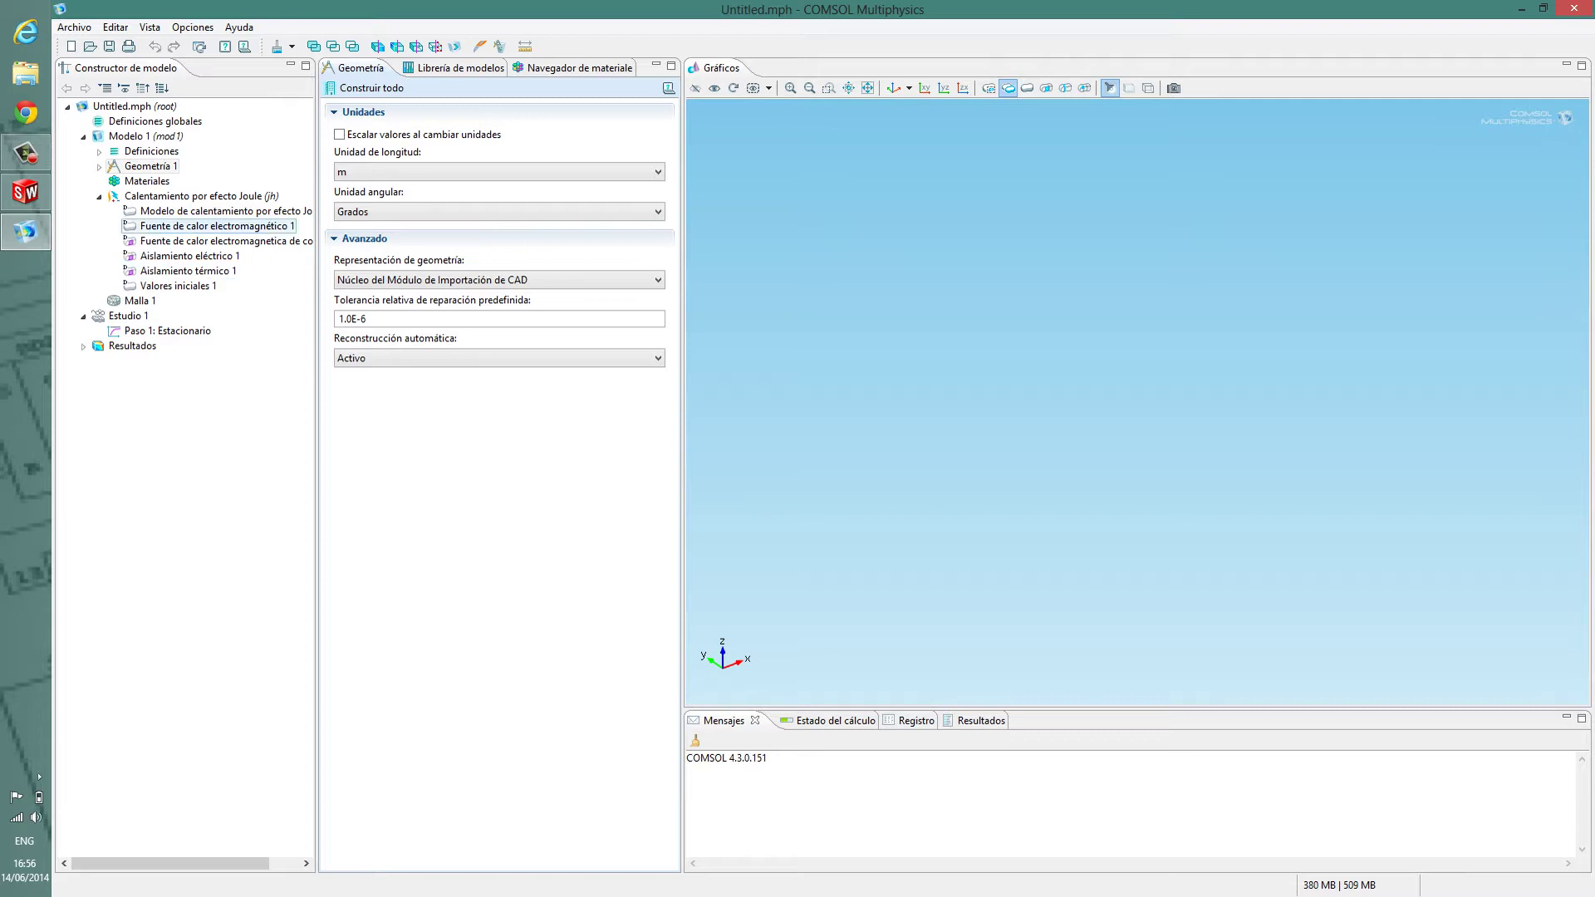
{"action": "left_click", "coordinate": [99, 167]}
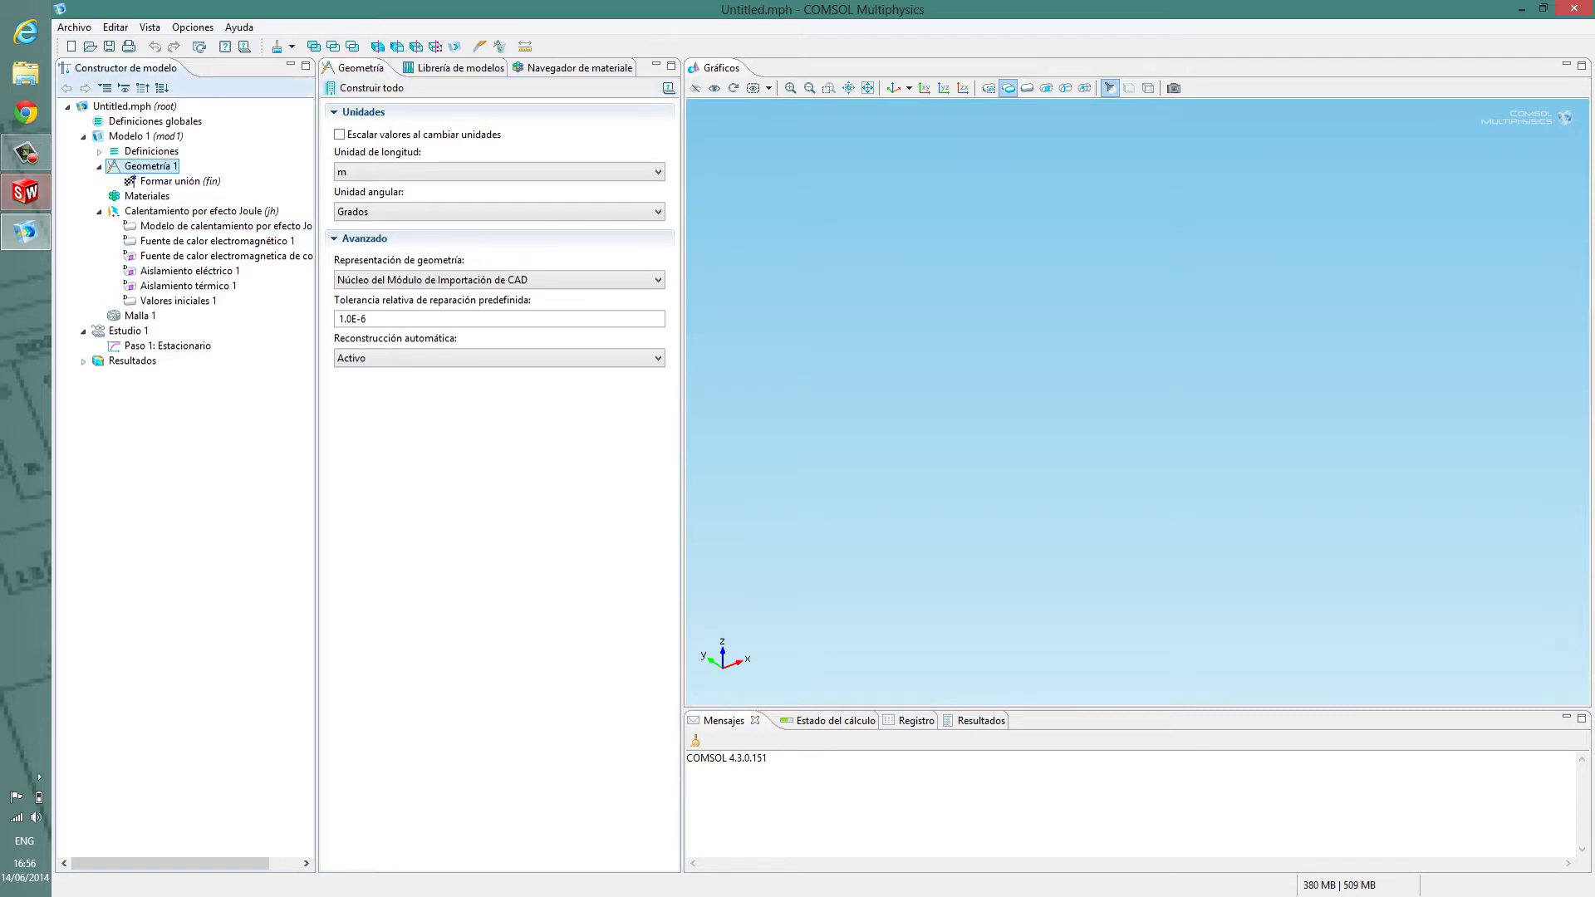
Switch to SolidWorks and examine the bent tube part tuberia from several angles
{"action": "left_click", "coordinate": [26, 192]}
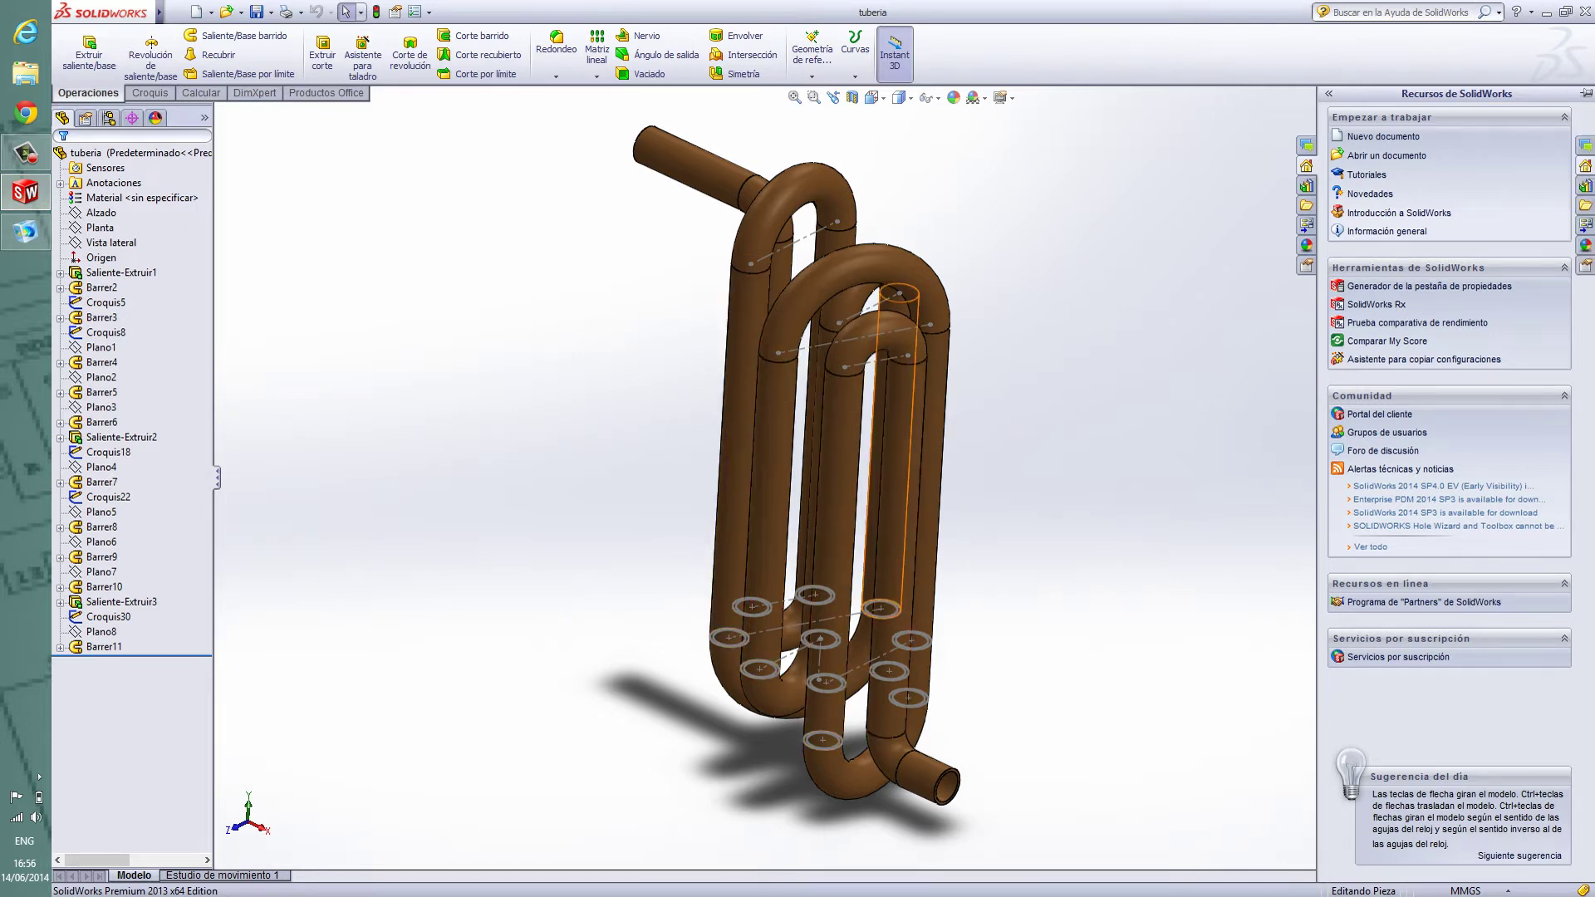
{"action": "double_click", "coordinate": [910, 449]}
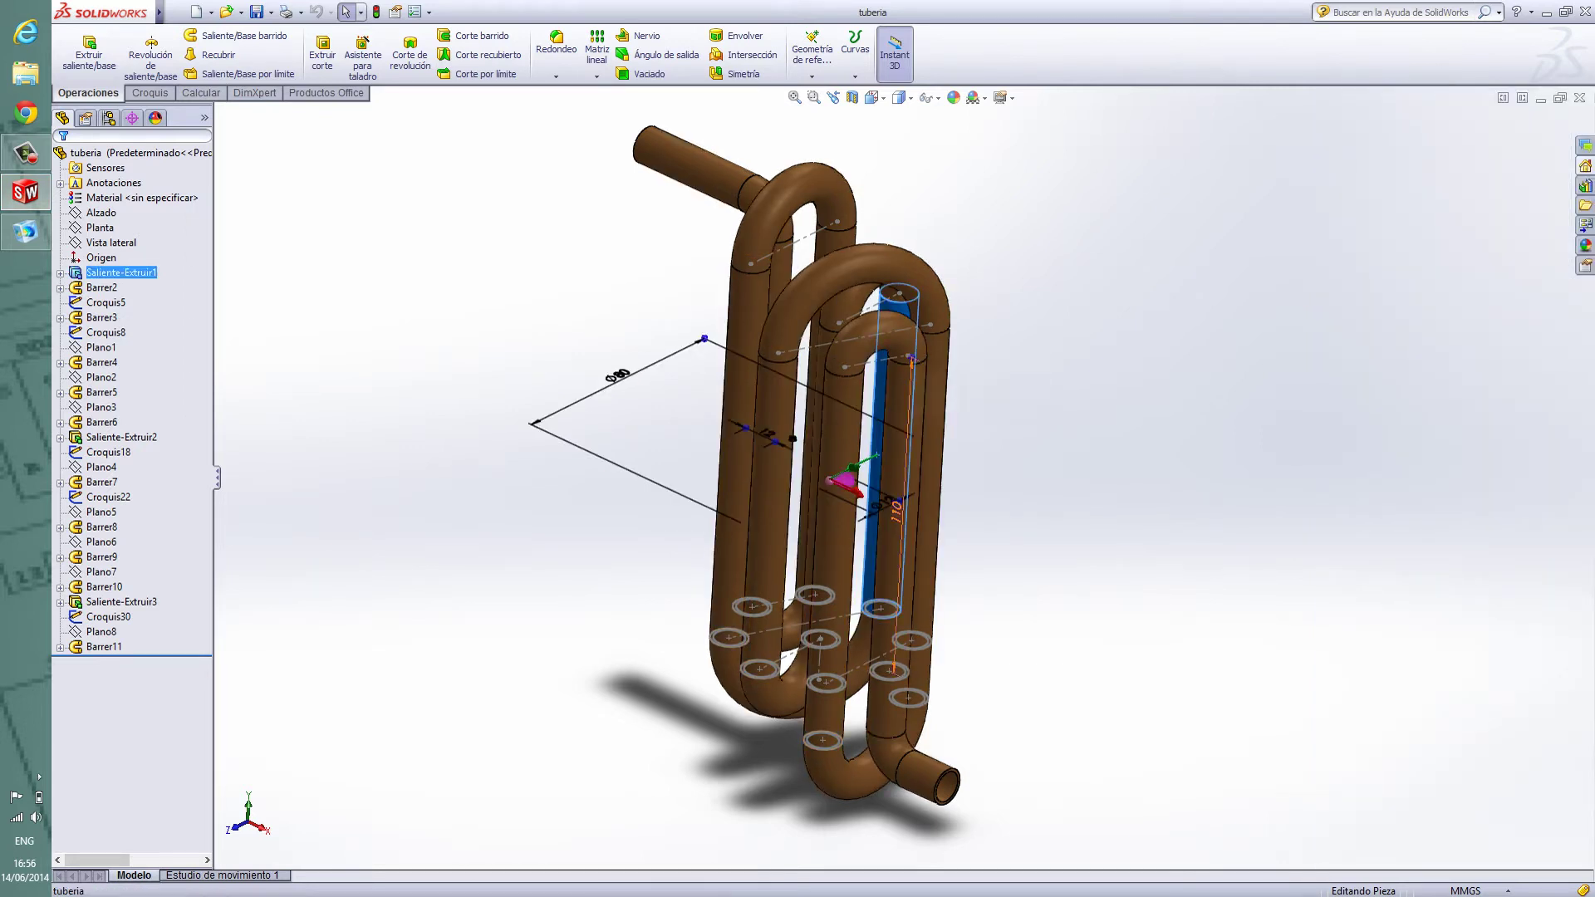
{"action": "mouse_move", "coordinate": [910, 449]}
{"action": "middle_mouse_down"}
{"action": "mouse_move", "coordinate": [814, 452]}
{"action": "mouse_move", "coordinate": [922, 490]}
{"action": "mouse_move", "coordinate": [914, 465]}
{"action": "mouse_move", "coordinate": [955, 391]}
{"action": "mouse_move", "coordinate": [1047, 378]}
{"action": "mouse_move", "coordinate": [947, 416]}
{"action": "mouse_move", "coordinate": [1009, 436]}
{"action": "mouse_move", "coordinate": [956, 432]}
{"action": "mouse_move", "coordinate": [855, 465]}
{"action": "mouse_move", "coordinate": [818, 436]}
{"action": "middle_mouse_up"}
{"action": "key", "text": "Escape"}
{"action": "scroll", "coordinate": [878, 773], "scroll_direction": "down", "scroll_amount": 3}
{"action": "scroll", "coordinate": [856, 746], "scroll_direction": "down", "scroll_amount": 1}
{"action": "mouse_move", "coordinate": [856, 746]}
{"action": "middle_mouse_down"}
{"action": "mouse_move", "coordinate": [885, 725]}
{"action": "mouse_move", "coordinate": [801, 725]}
{"action": "mouse_move", "coordinate": [860, 724]}
{"action": "middle_mouse_up"}
{"action": "scroll", "coordinate": [856, 746], "scroll_direction": "up", "scroll_amount": 5}
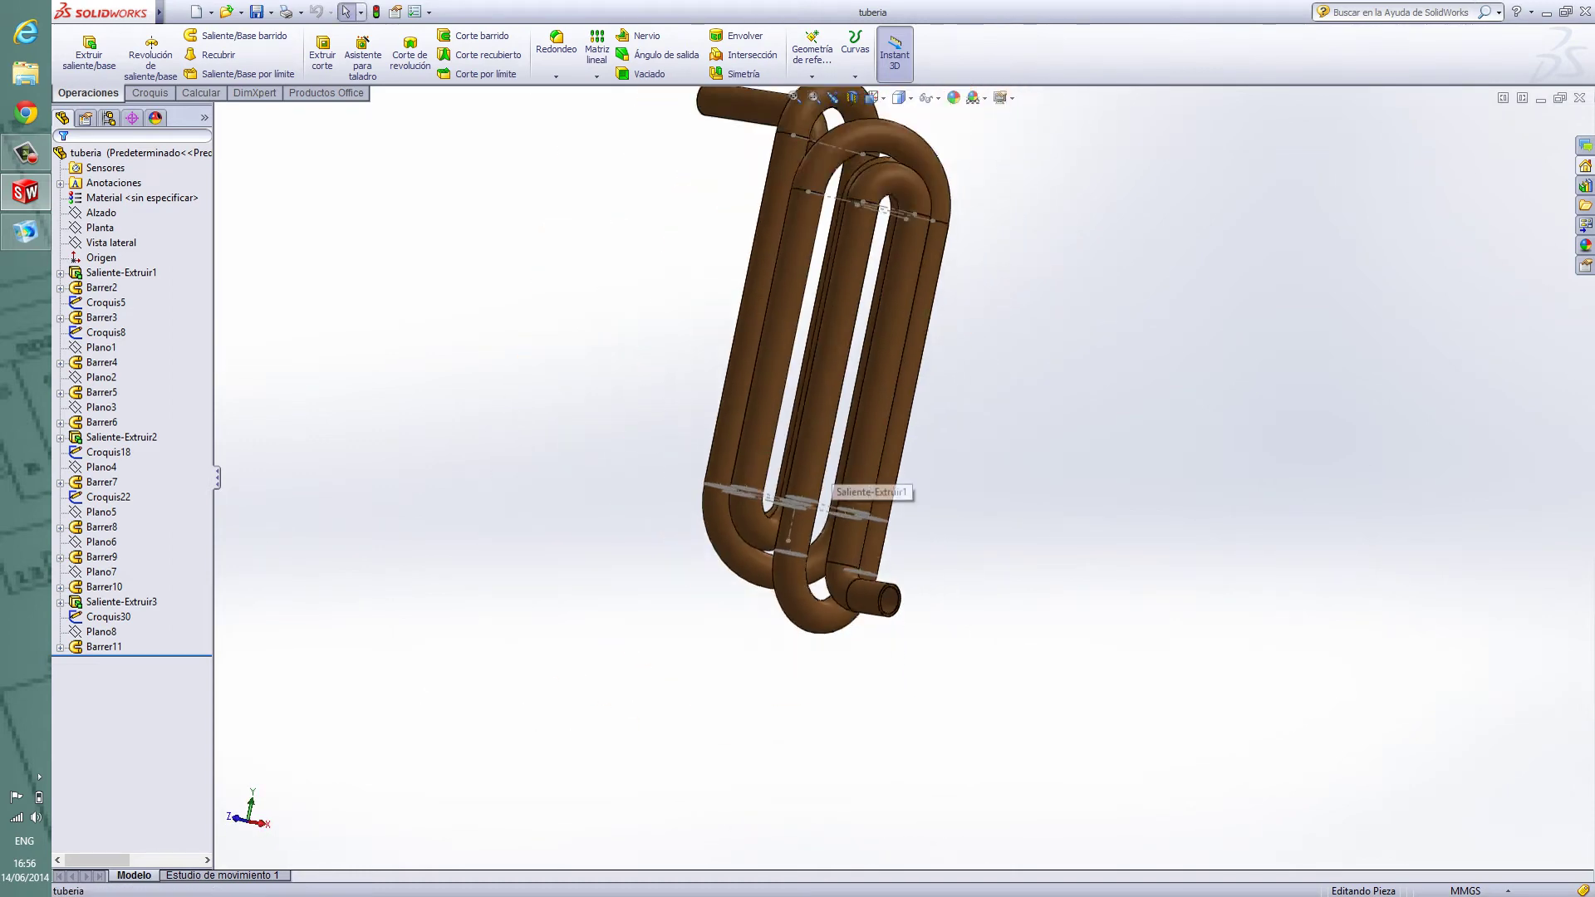
{"action": "middle_click_drag", "start_coordinate": [856, 466], "coordinate": [889, 478]}
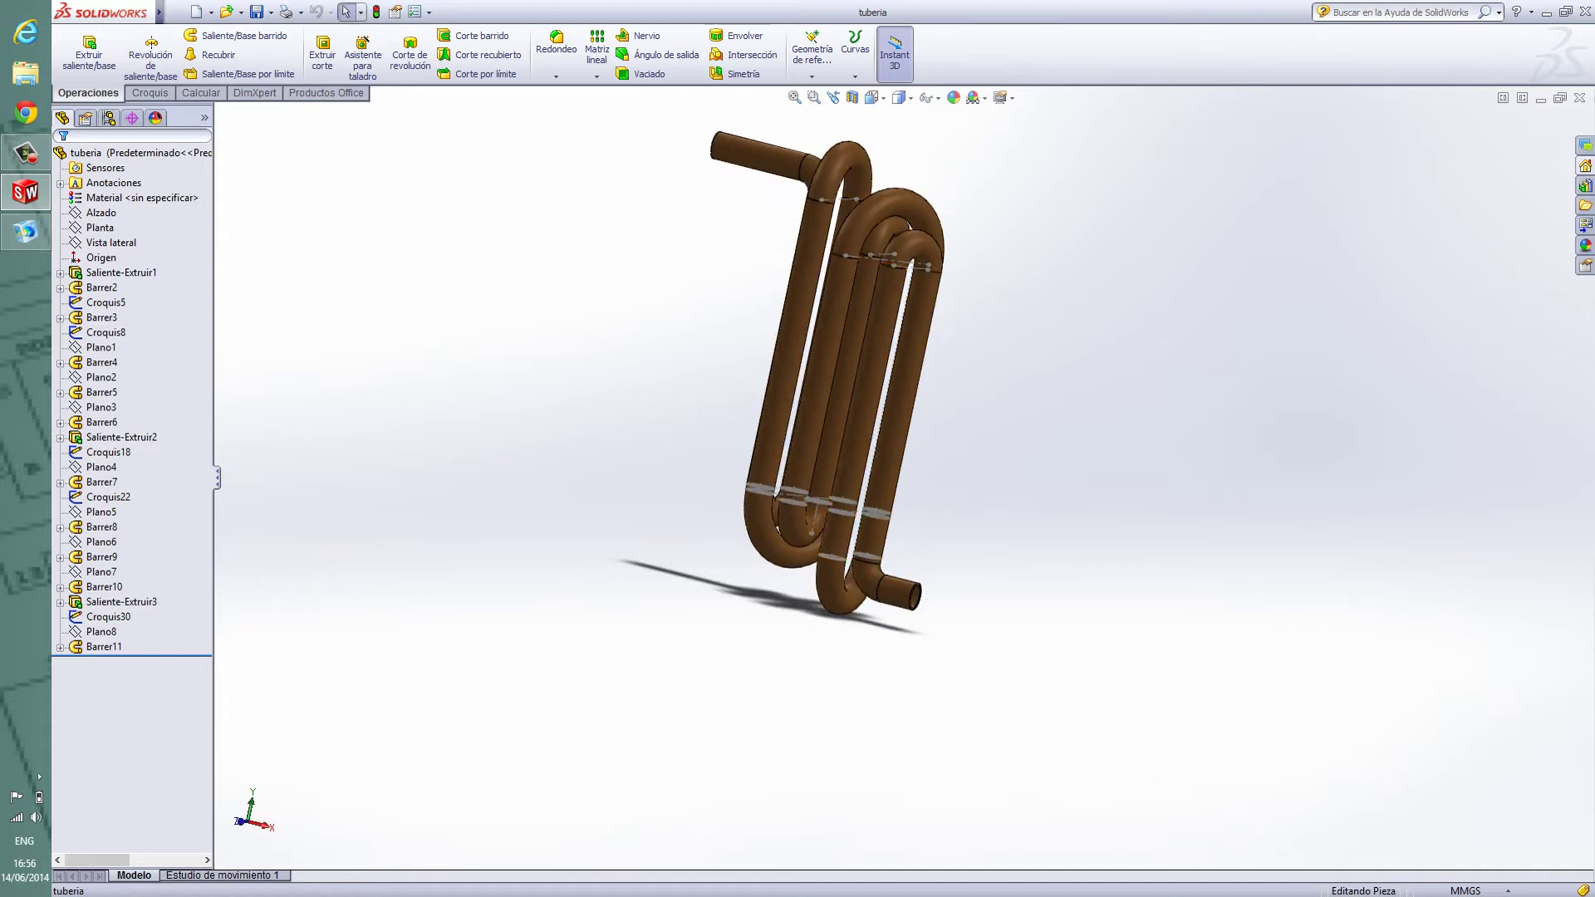
{"action": "left_click", "coordinate": [858, 311]}
{"action": "left_click", "coordinate": [1130, 449]}
Switch back to COMSOL, add LiveLink para SolidWorks to Geometría 1 and synchronize the tube geometry
{"action": "left_click", "coordinate": [25, 232]}
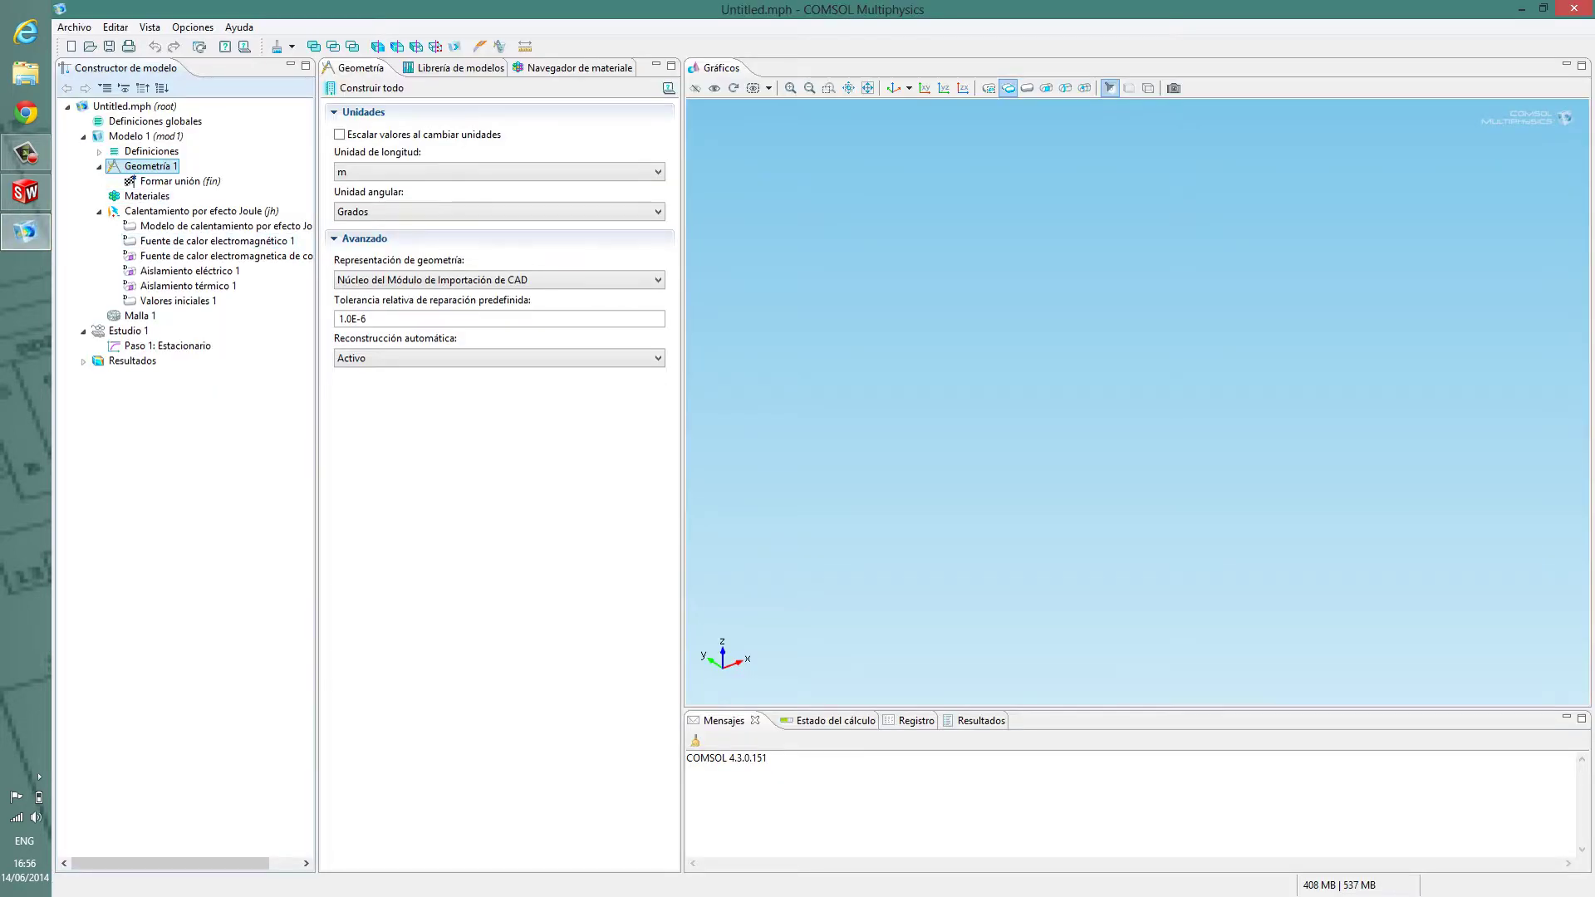
{"action": "right_click", "coordinate": [137, 167]}
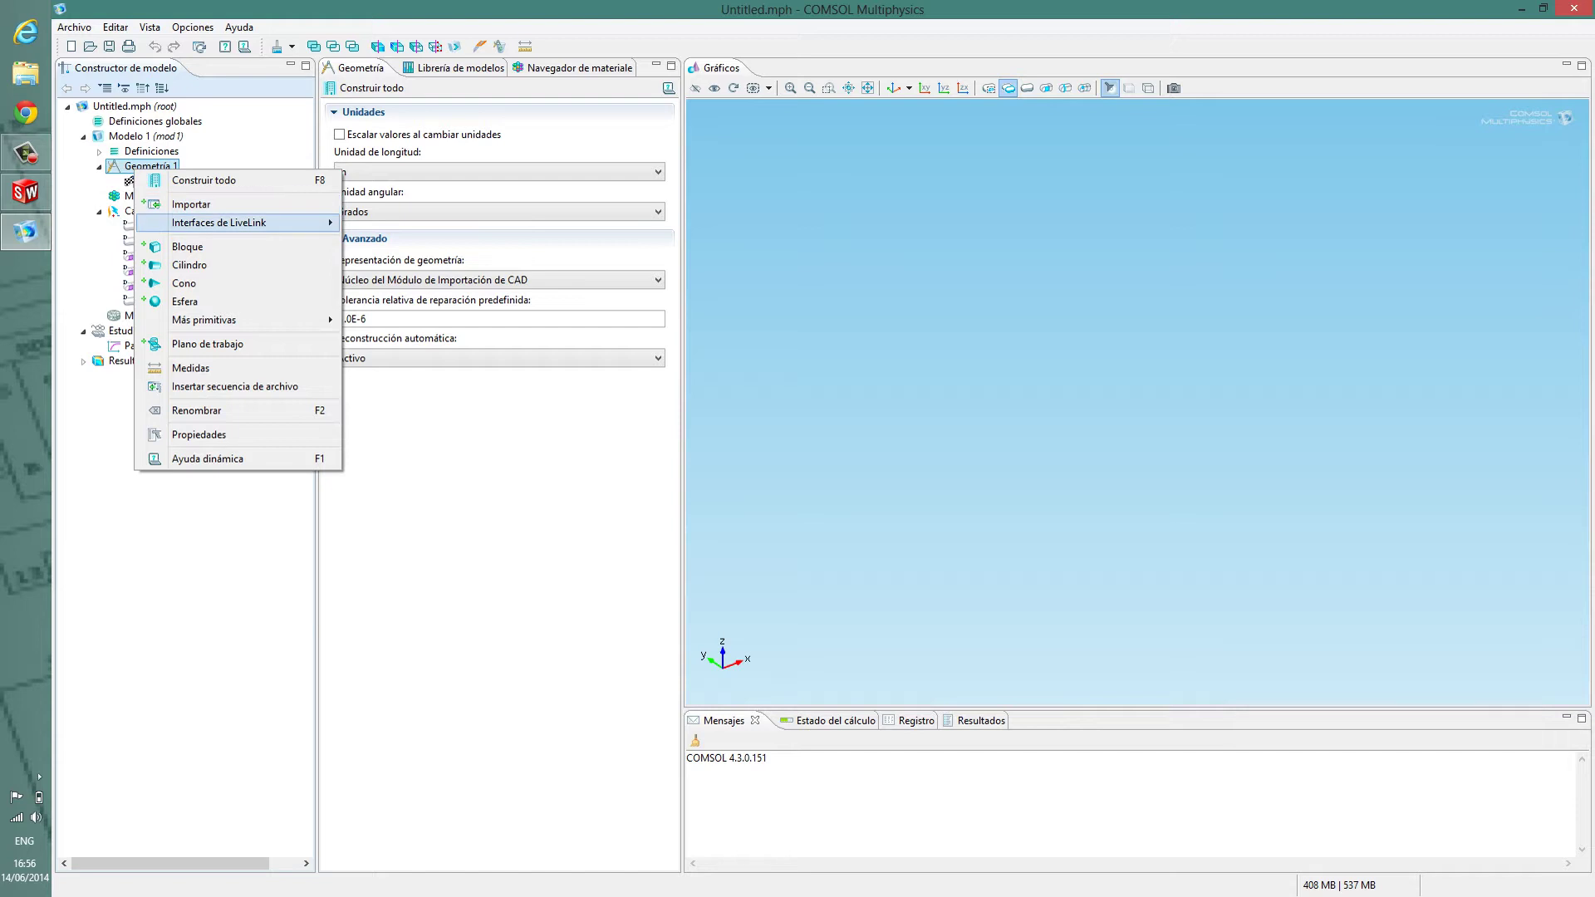
{"action": "mouse_move", "coordinate": [250, 223]}
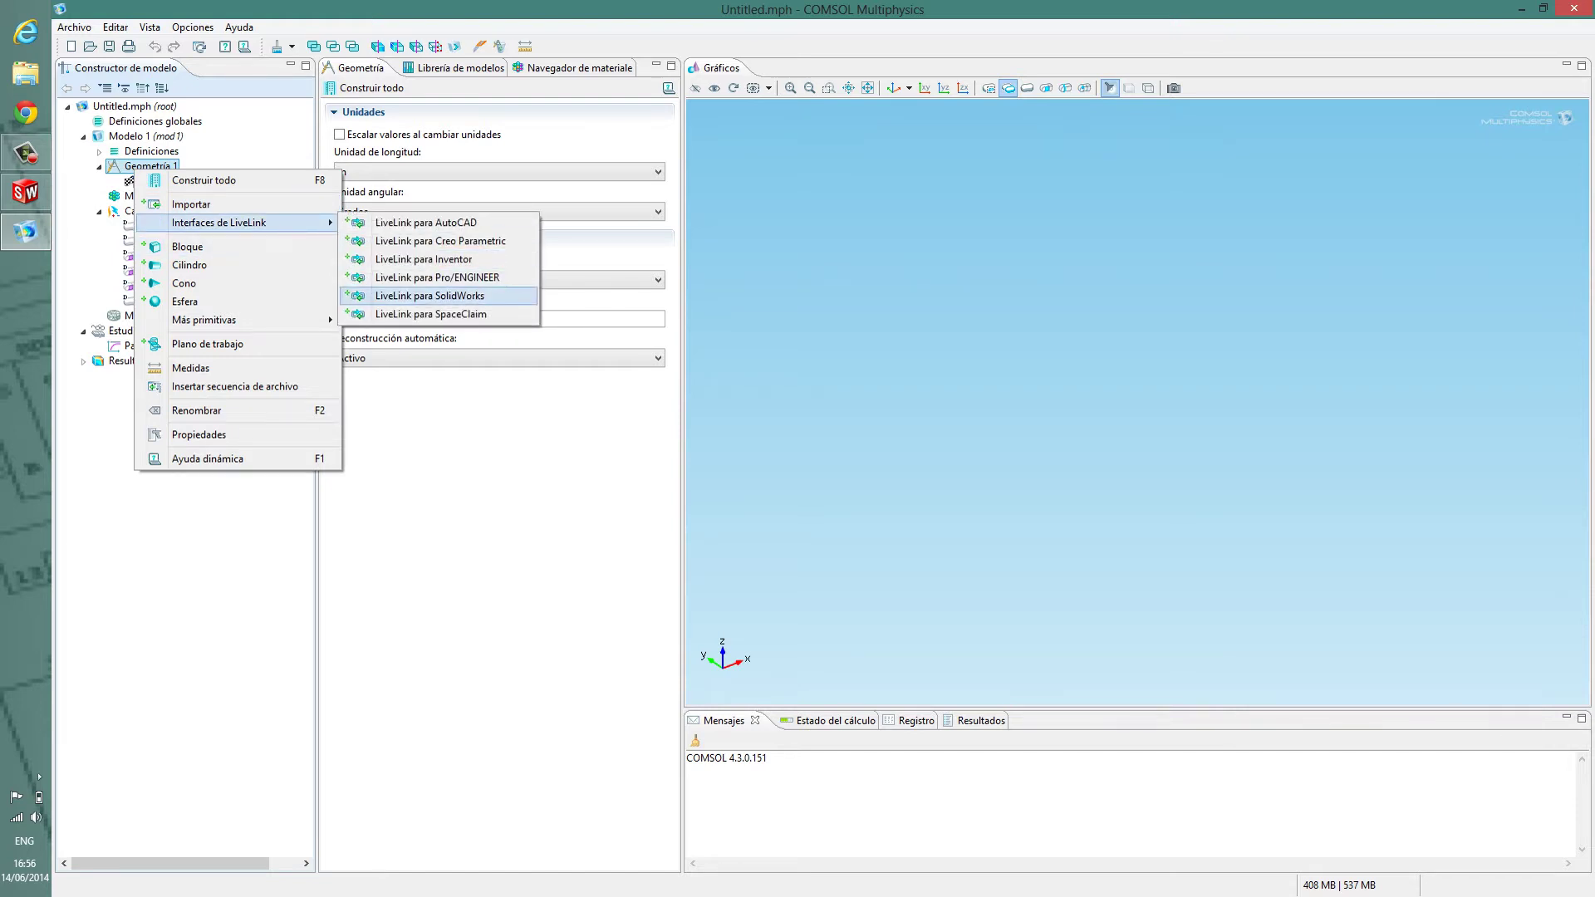
{"action": "left_click", "coordinate": [430, 296]}
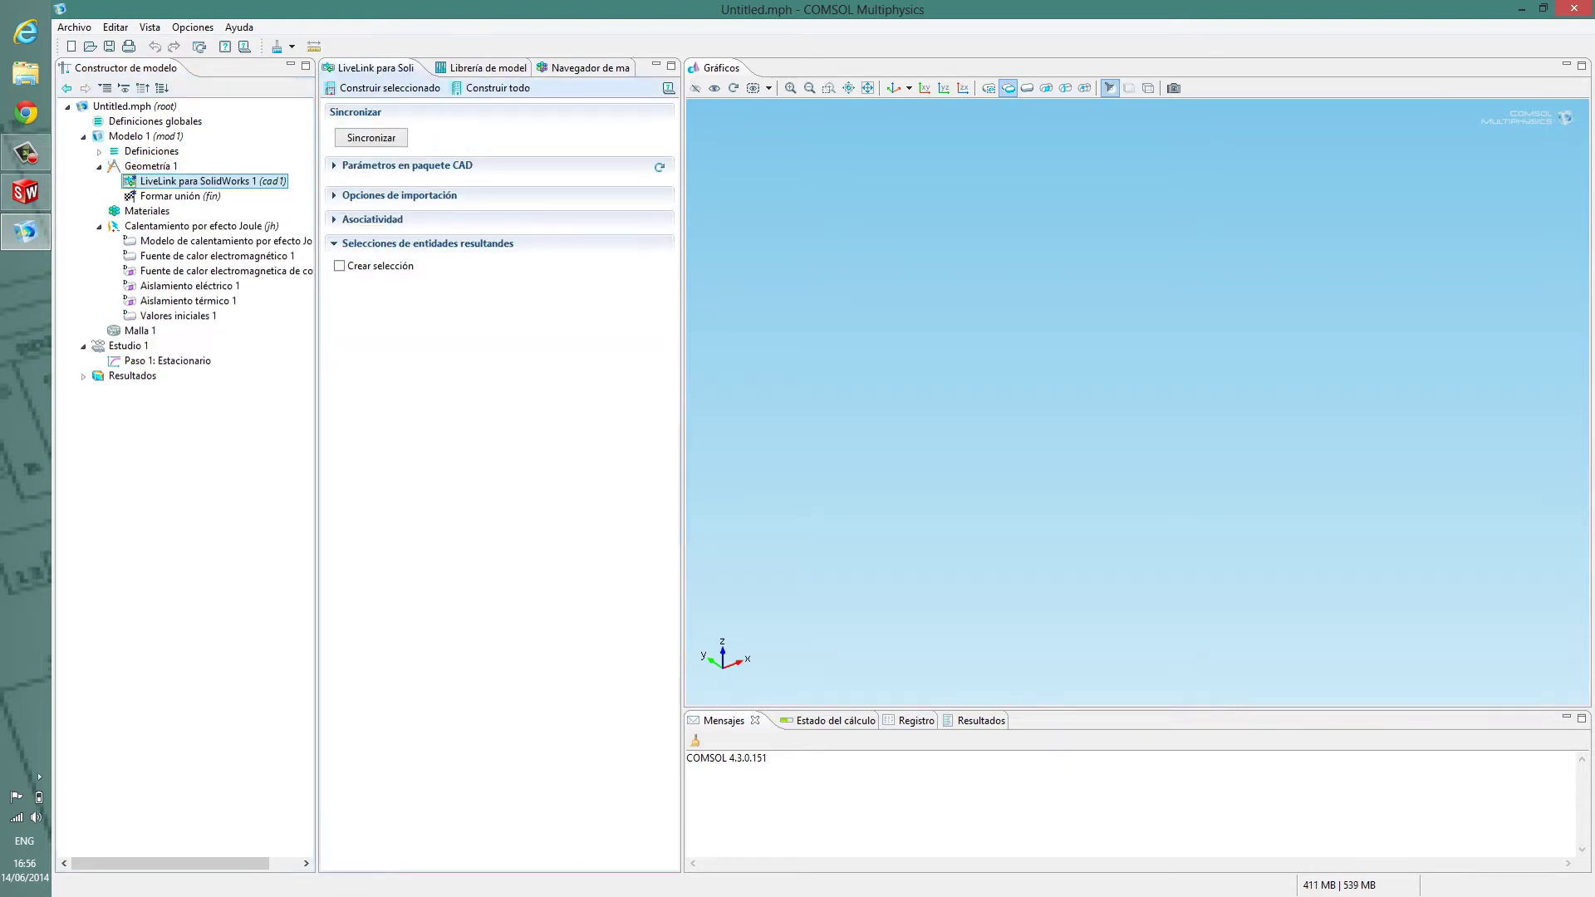
{"action": "left_click", "coordinate": [372, 138]}
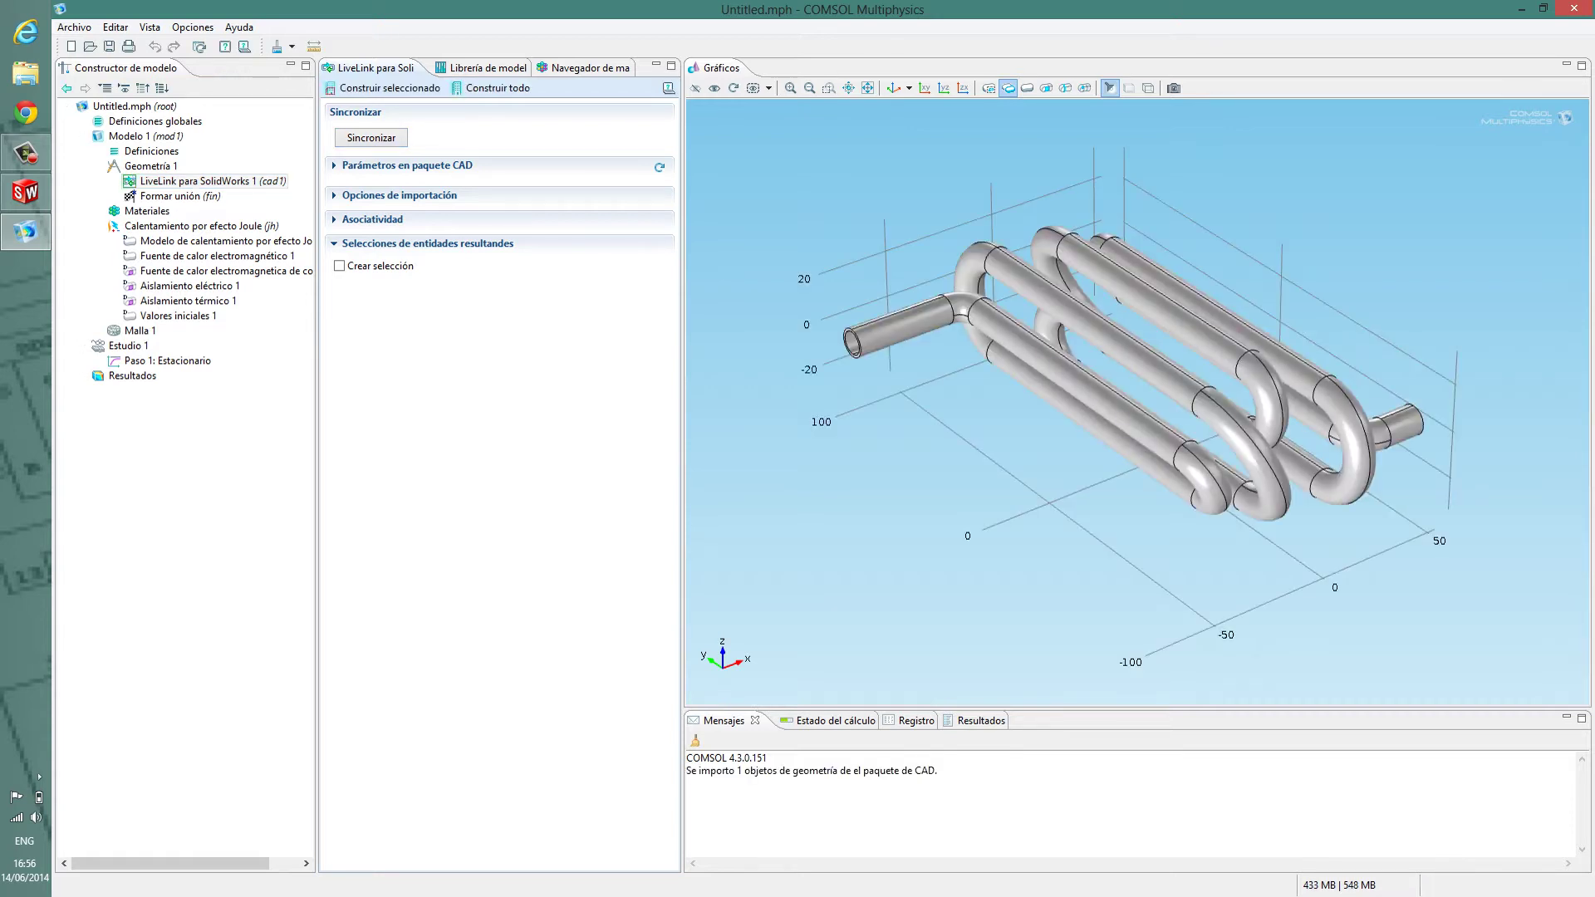
Examine the imported tube and the Joule heating interface's domain selection, equations and dependent variables
{"action": "left_click_drag", "start_coordinate": [1138, 349], "coordinate": [1060, 495]}
{"action": "middle_click_drag", "start_coordinate": [1121, 376], "coordinate": [1121, 308]}
{"action": "right_click_drag", "start_coordinate": [1121, 307], "coordinate": [1066, 344]}
{"action": "left_click_drag", "start_coordinate": [1066, 344], "coordinate": [1109, 390]}
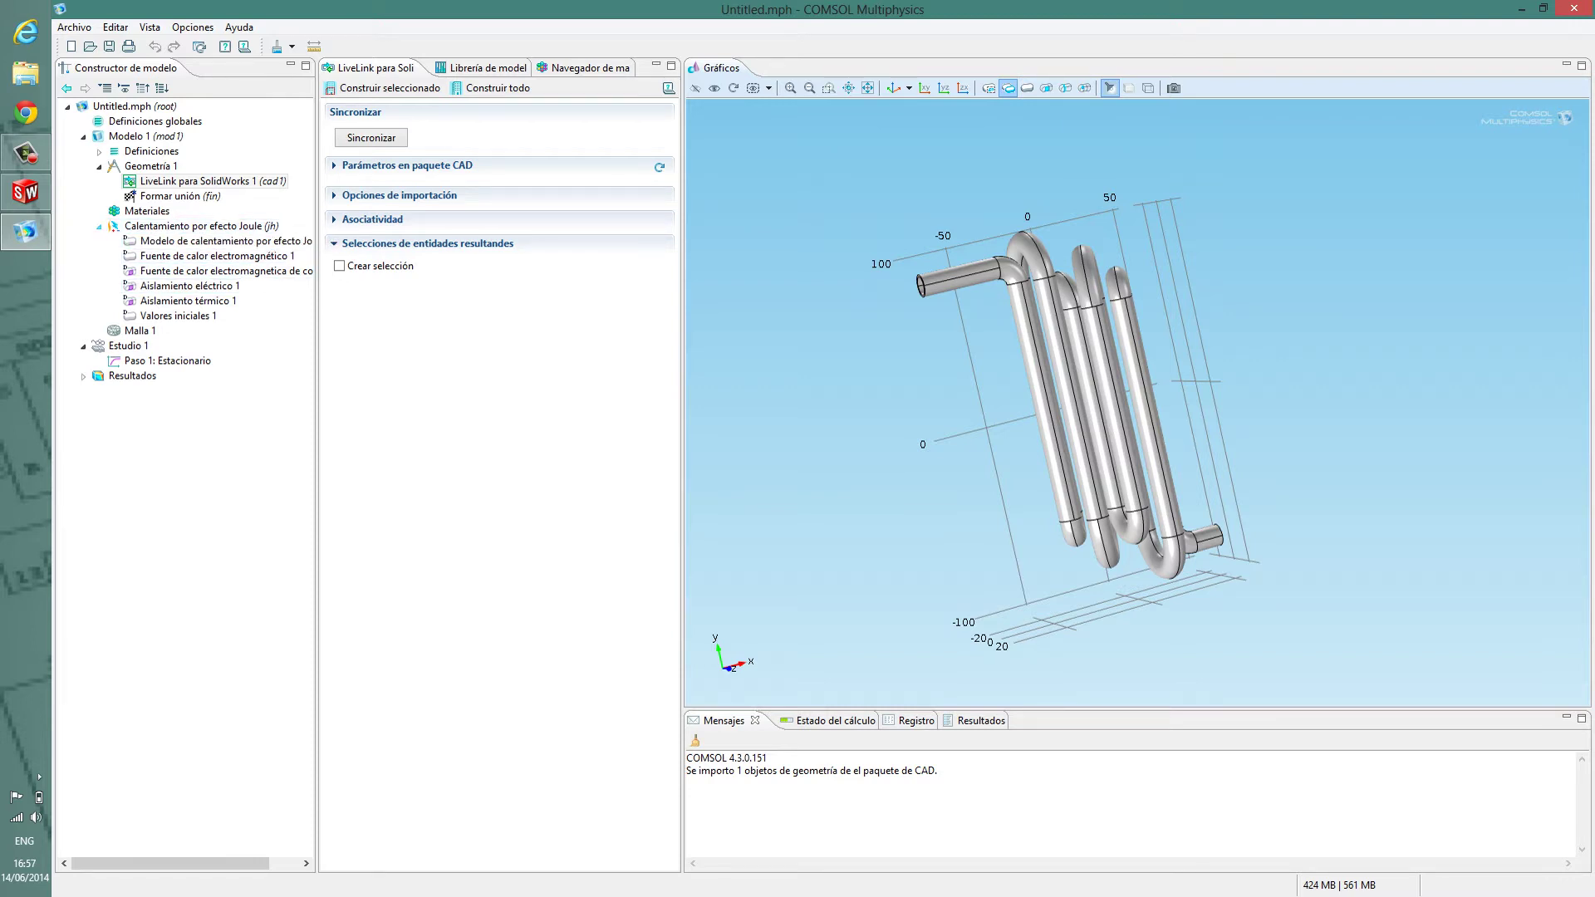
{"action": "left_click", "coordinate": [99, 226]}
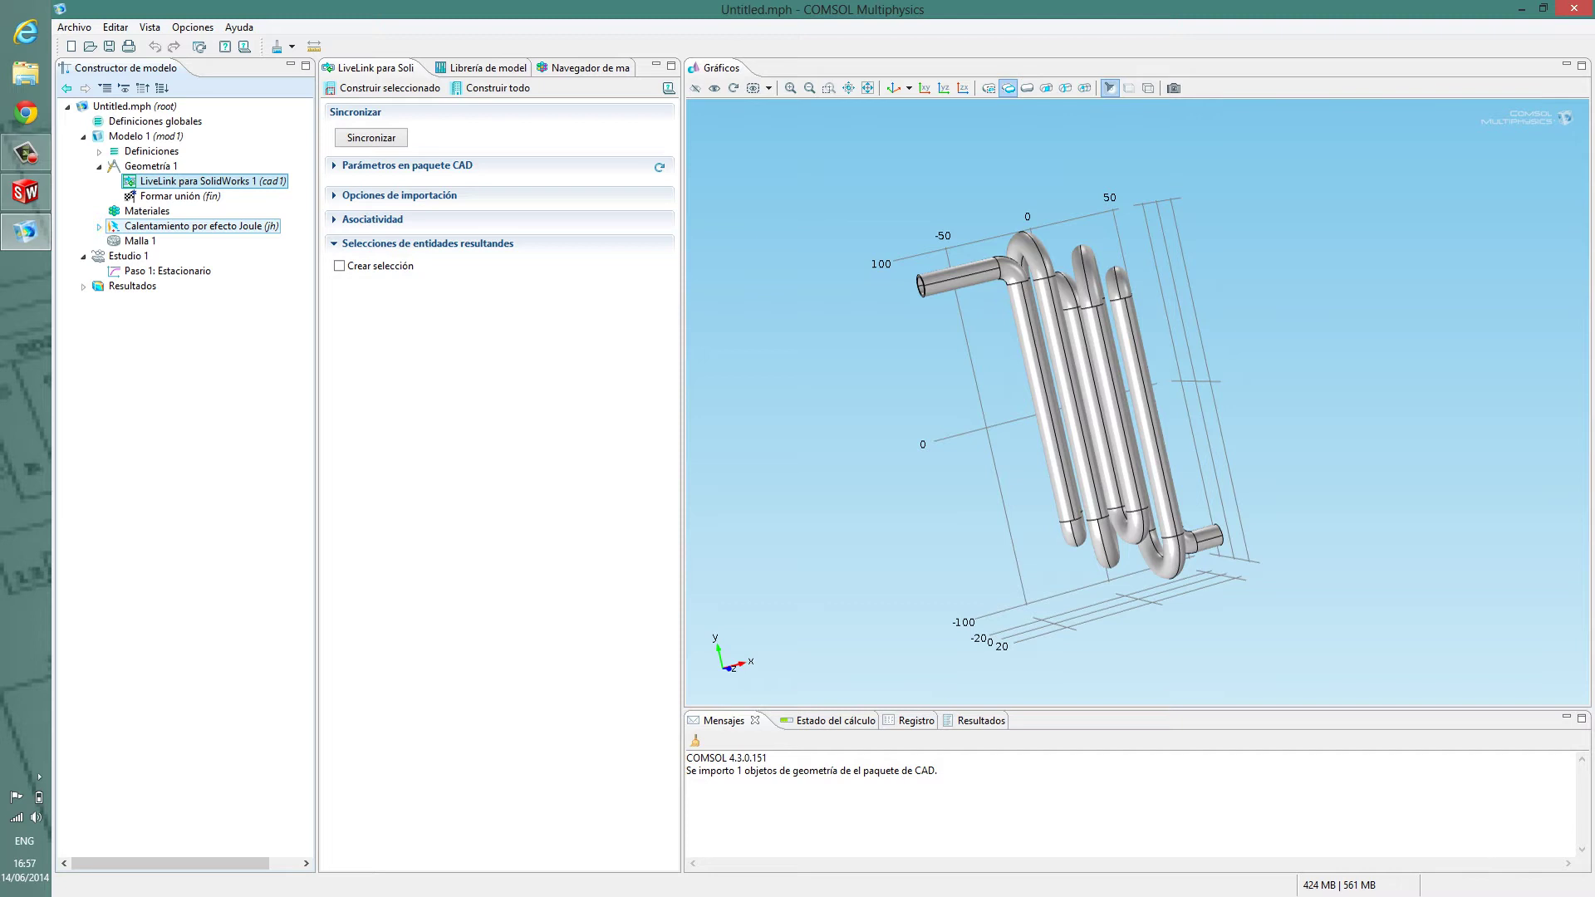
{"action": "left_click", "coordinate": [98, 226]}
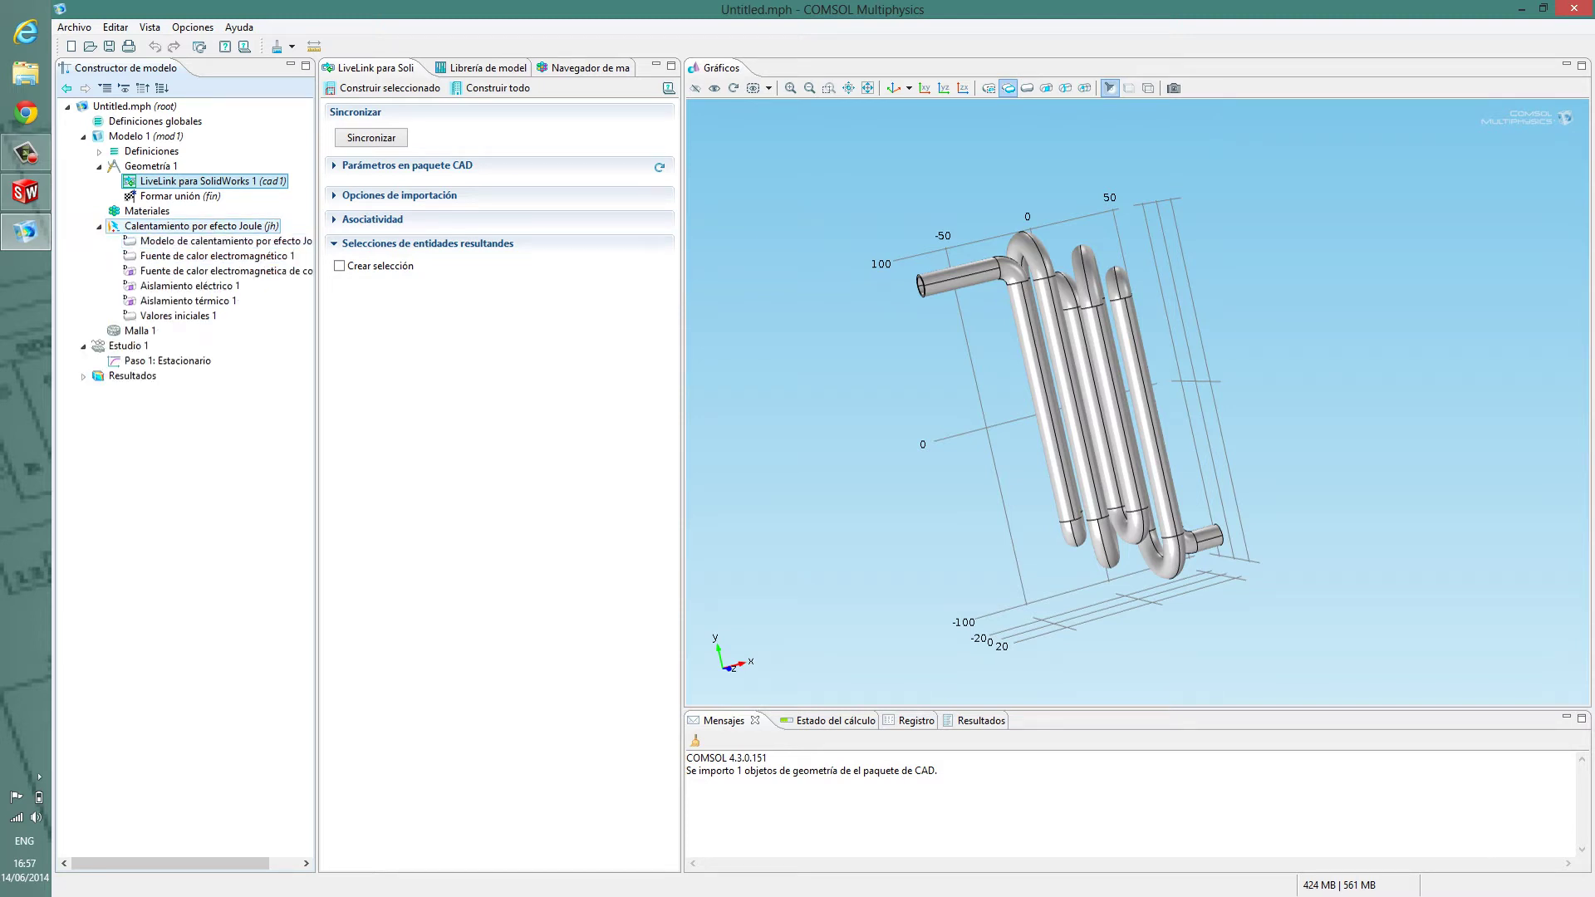
{"action": "left_click", "coordinate": [193, 226]}
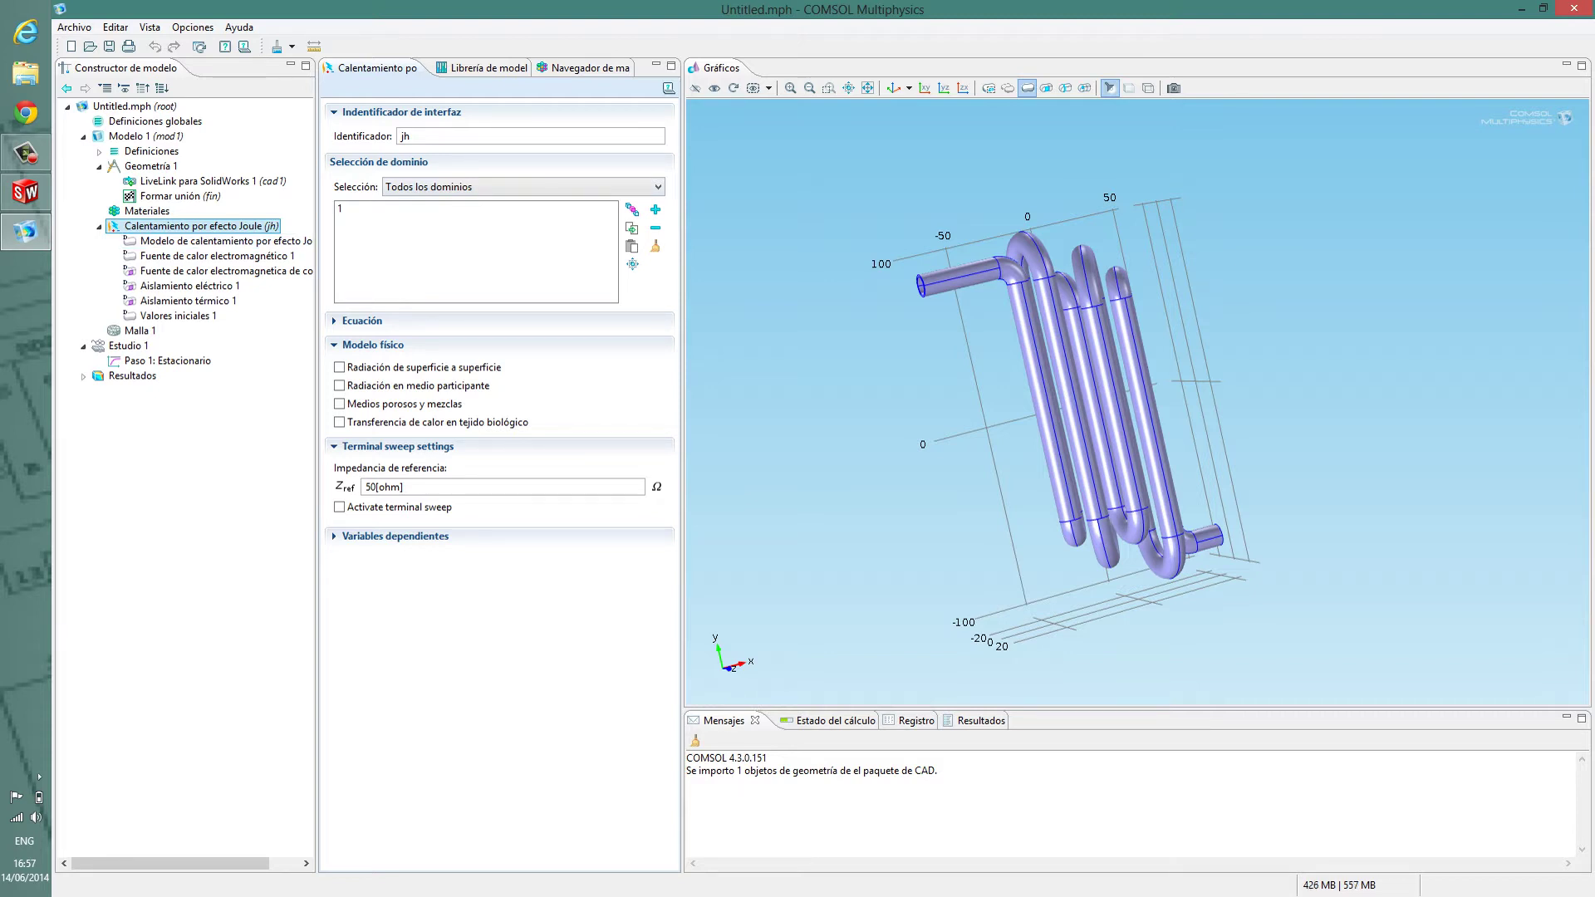
{"action": "left_click", "coordinate": [342, 209]}
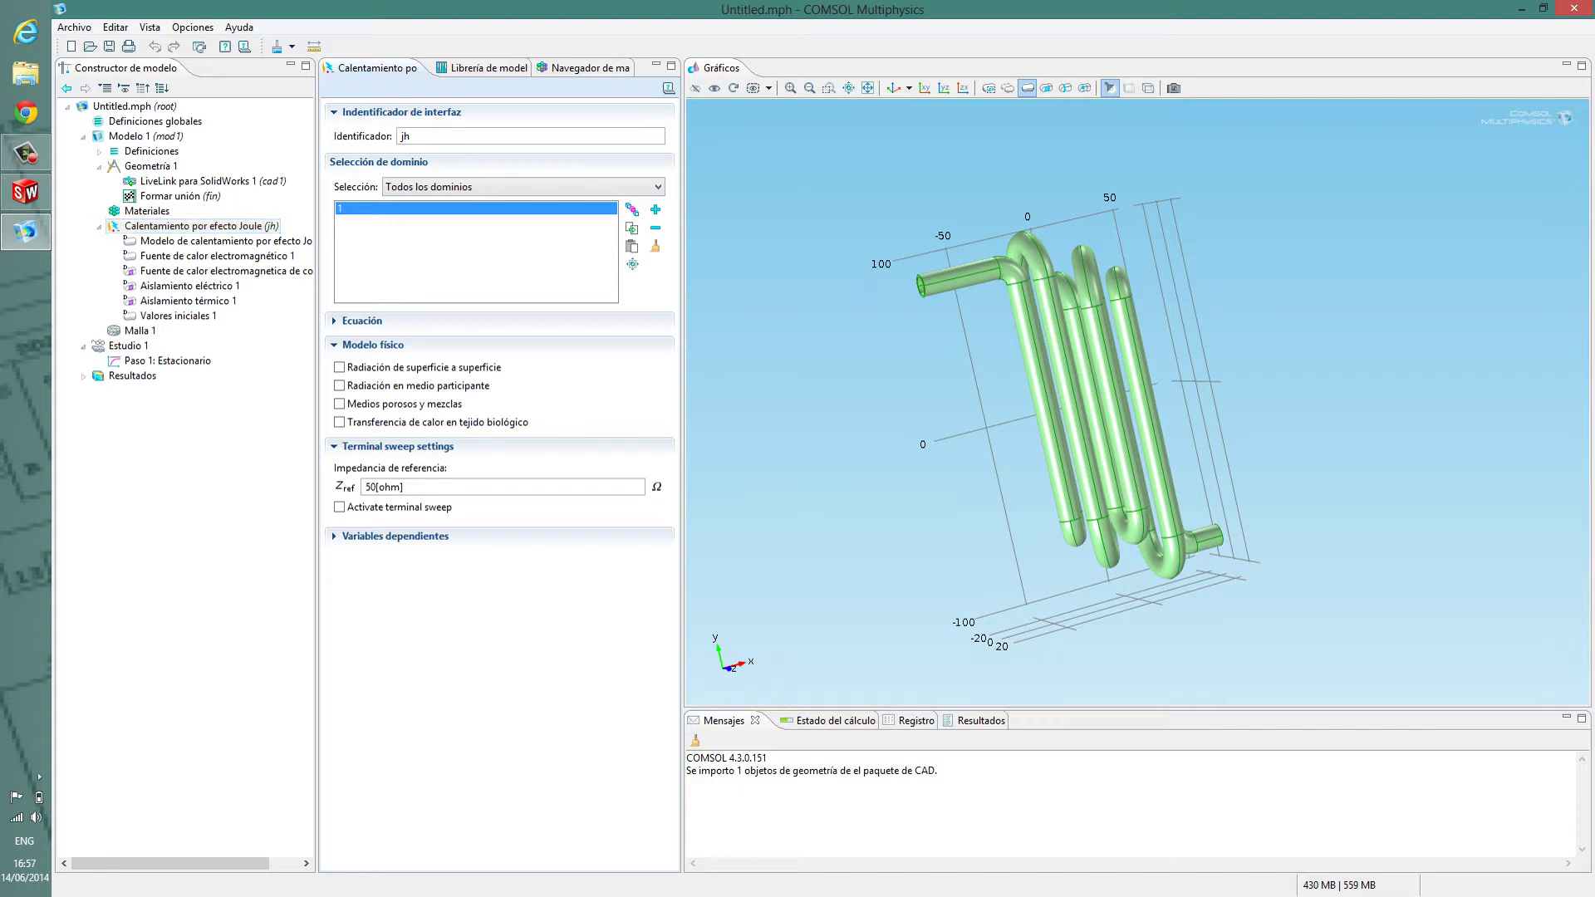
{"action": "left_click", "coordinate": [362, 321]}
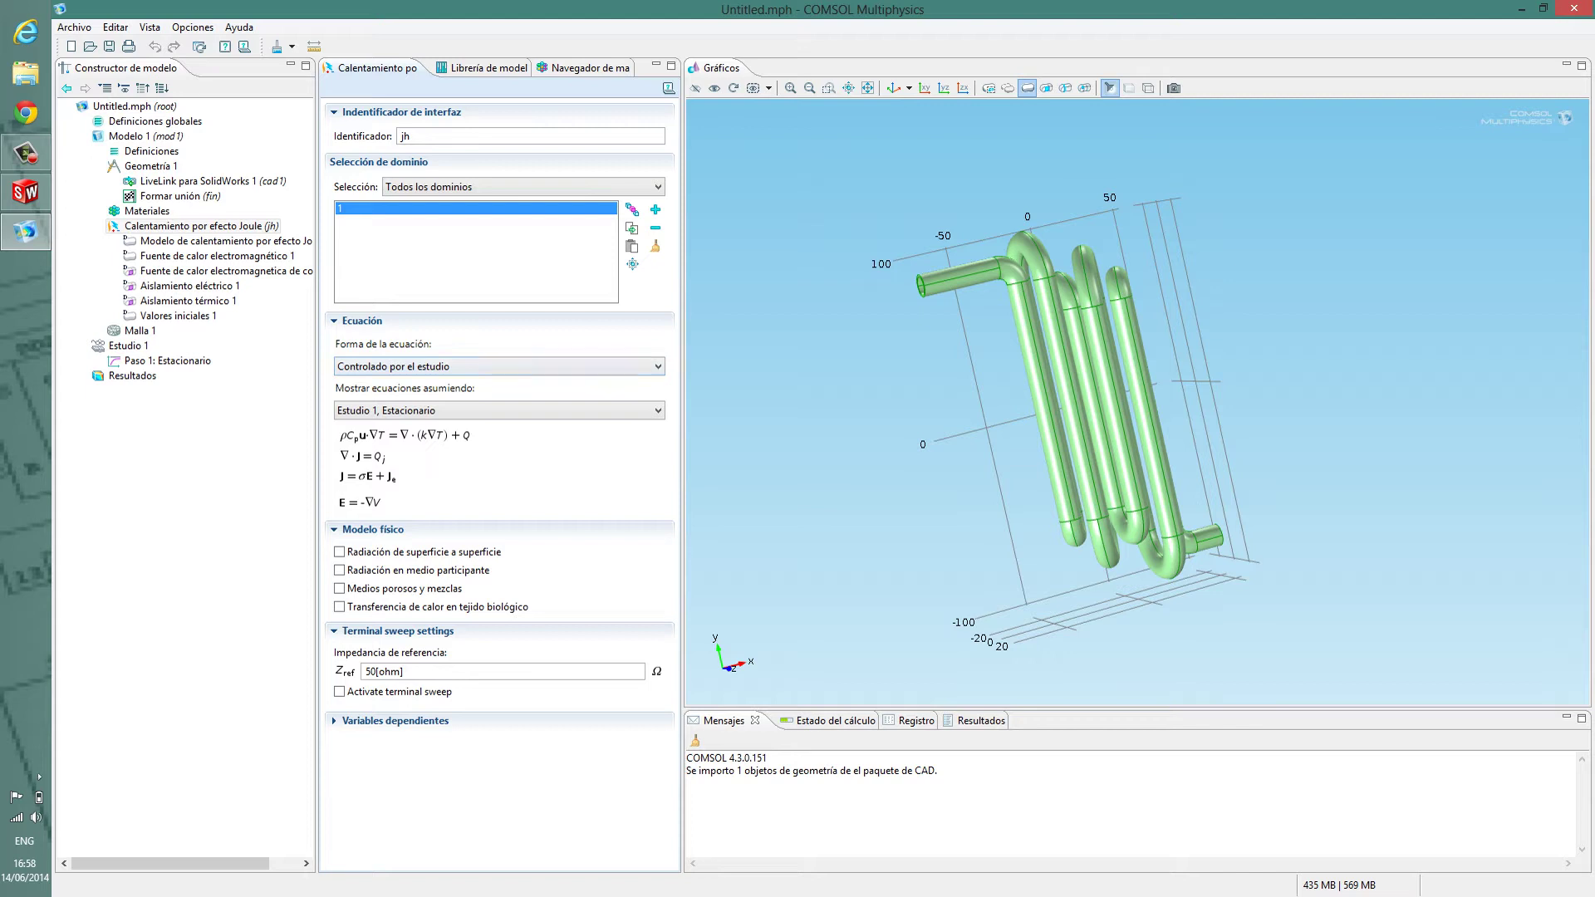
{"action": "left_click", "coordinate": [362, 320]}
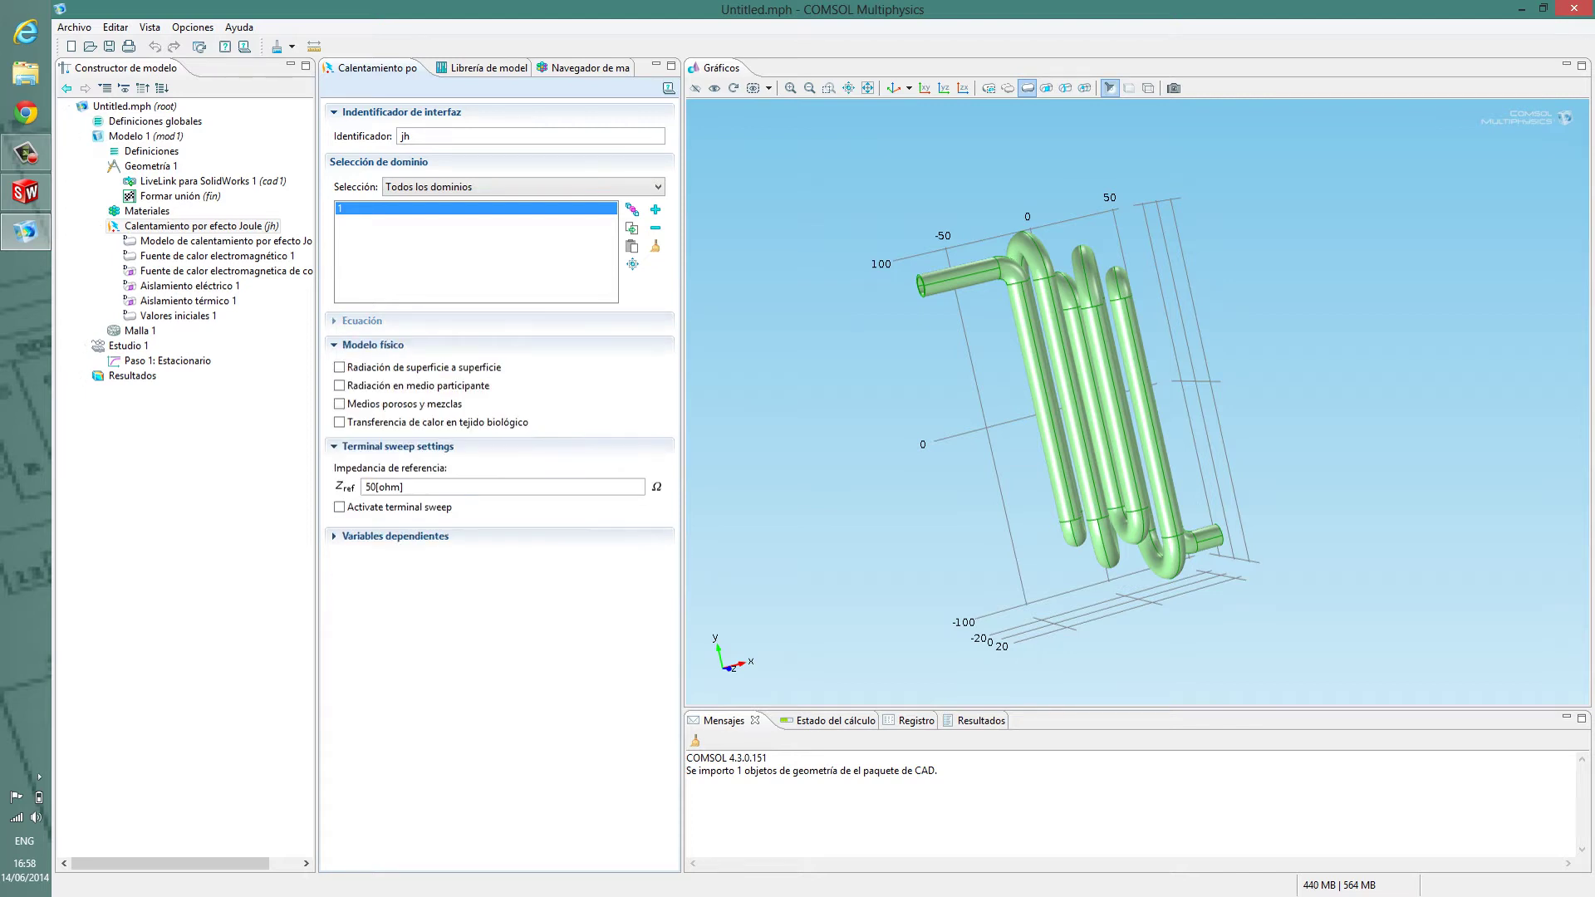
{"action": "left_click", "coordinate": [396, 536]}
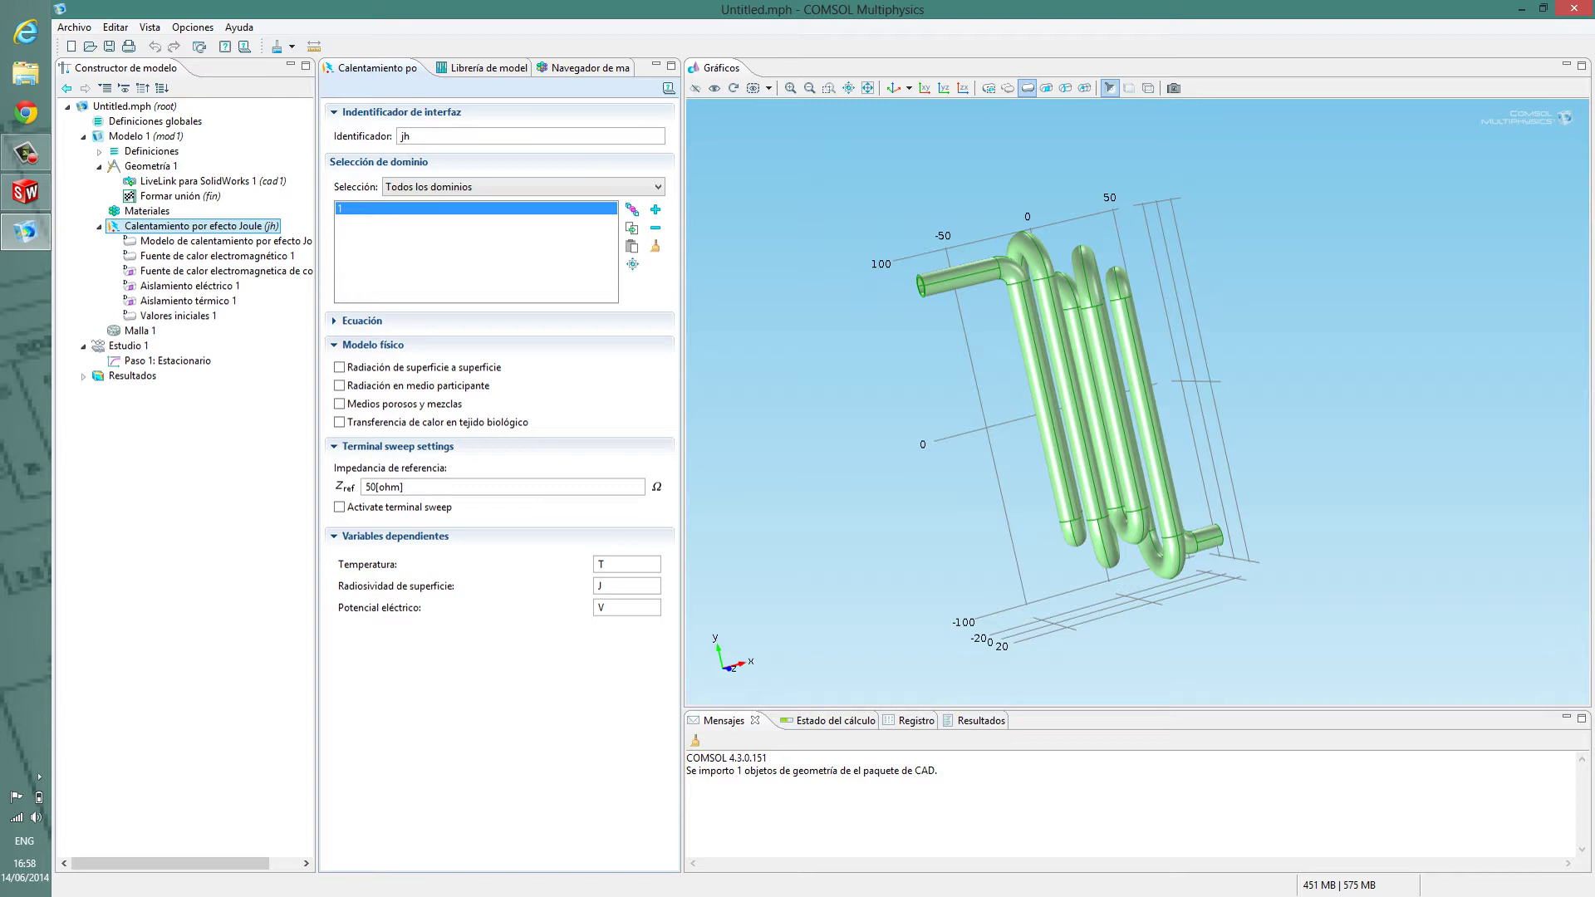
{"action": "right_click", "coordinate": [206, 226]}
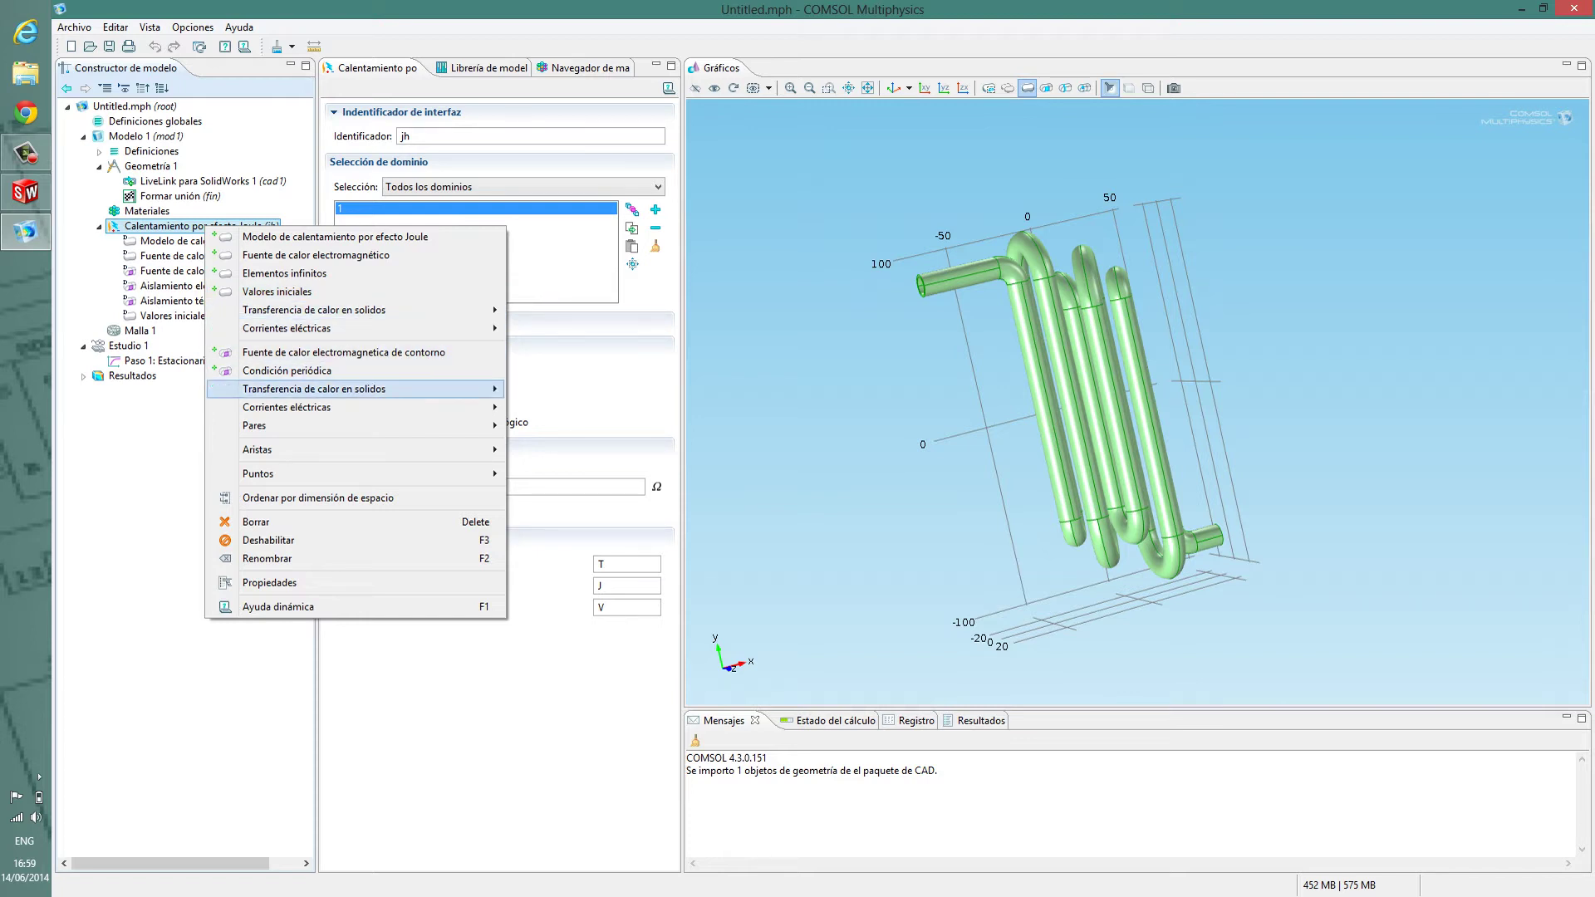
{"action": "mouse_move", "coordinate": [286, 328]}
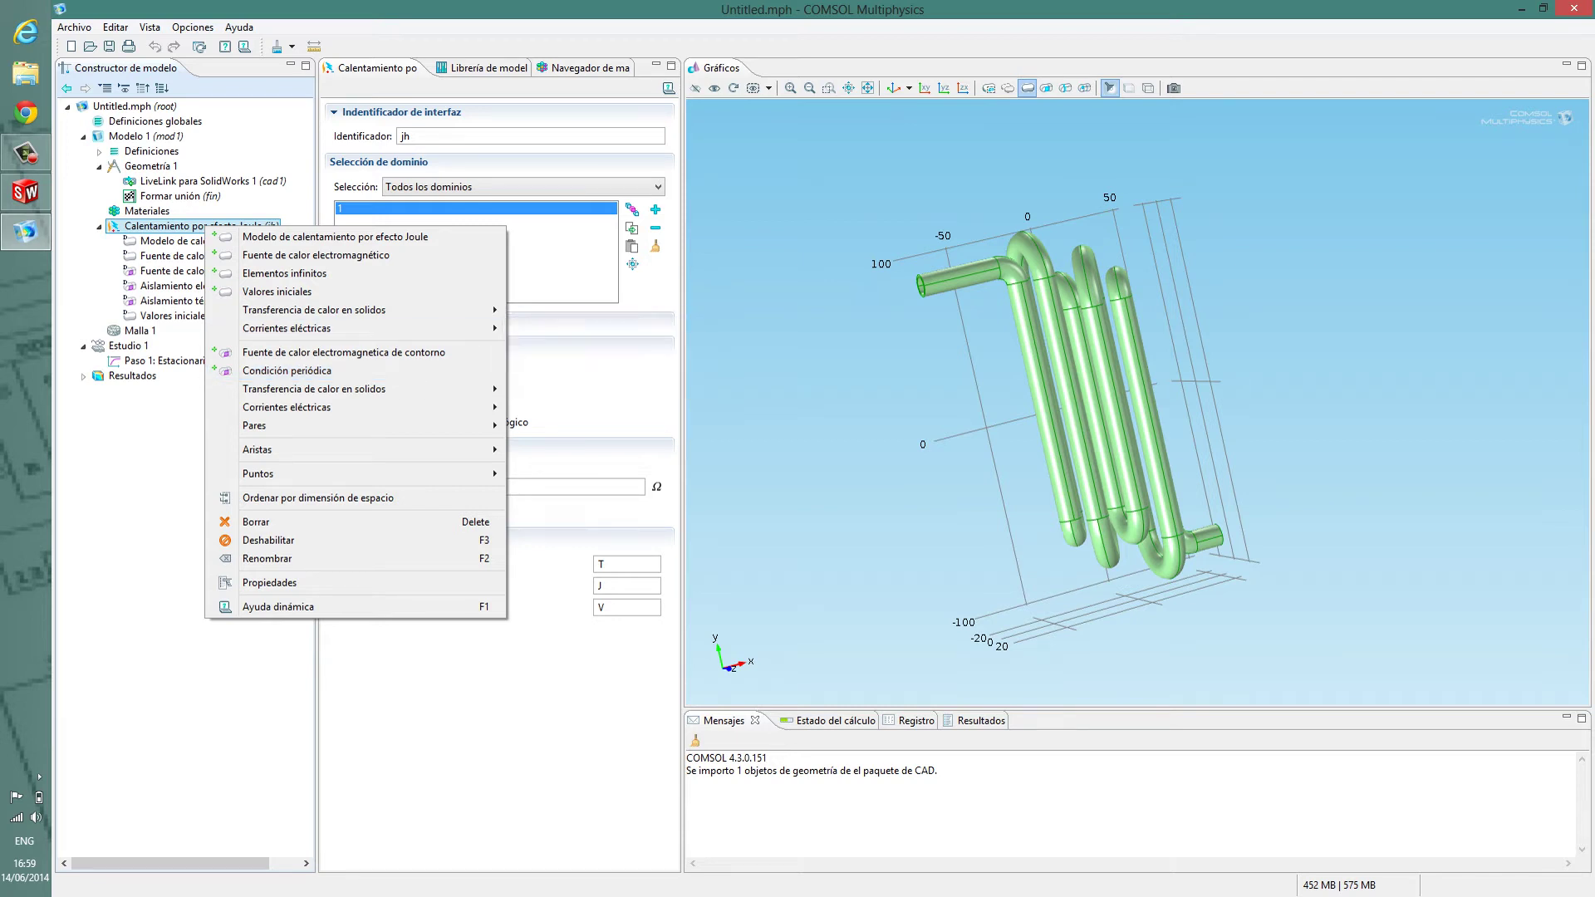
{"action": "mouse_move", "coordinate": [315, 389]}
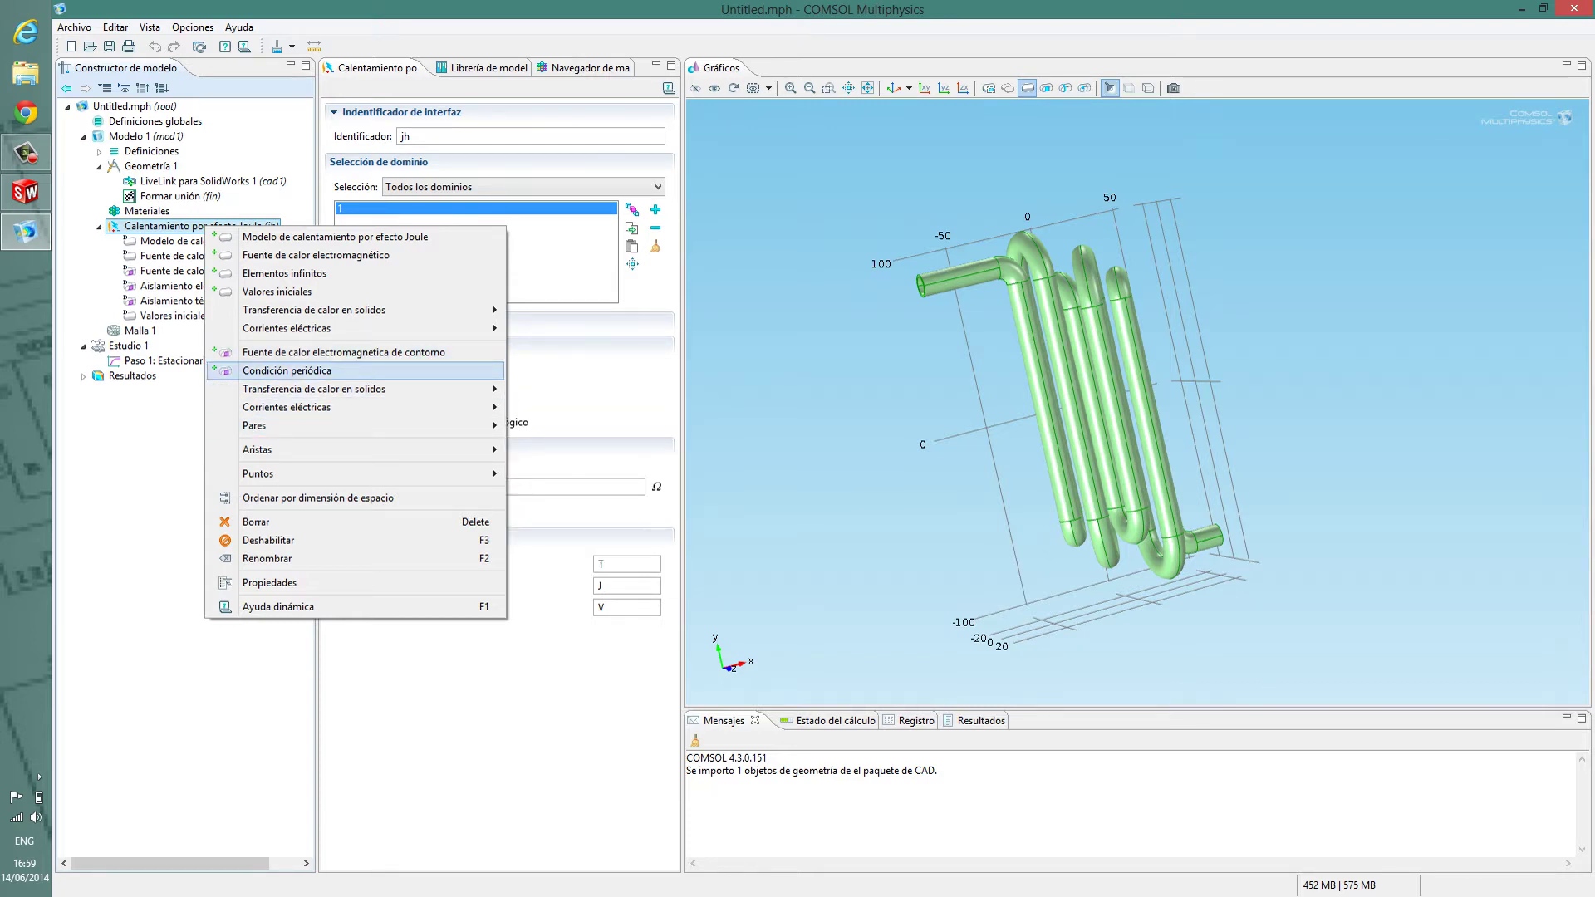
{"action": "left_click", "coordinate": [185, 333]}
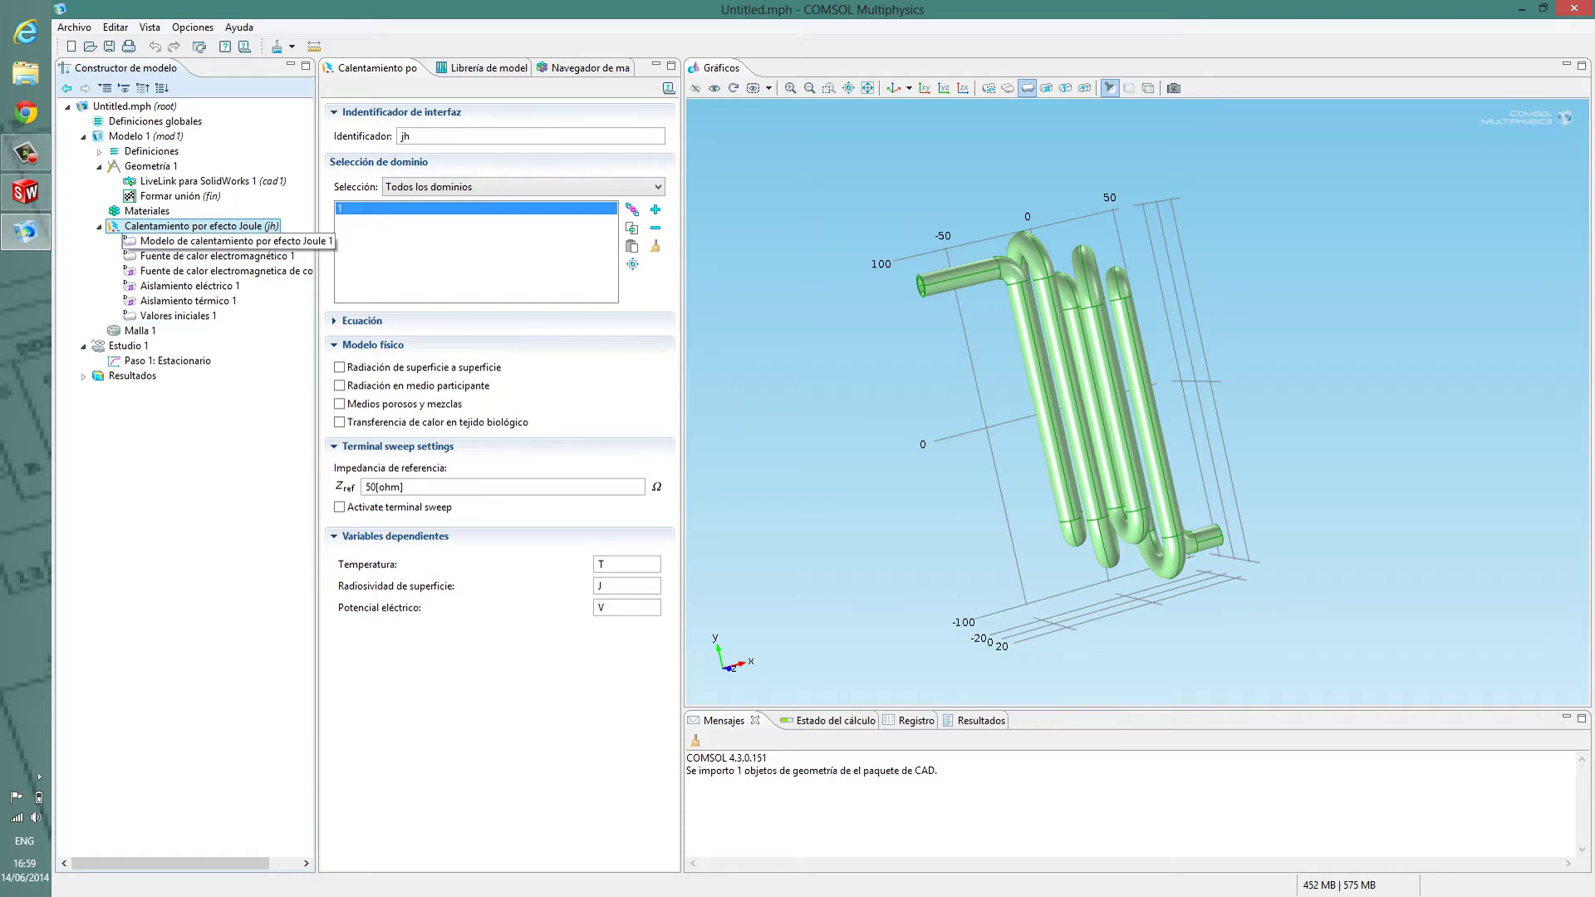
Review the default Joule heating model, electromagnetic heat source, electrical insulation and thermal insulation nodes
{"action": "left_click", "coordinate": [208, 241]}
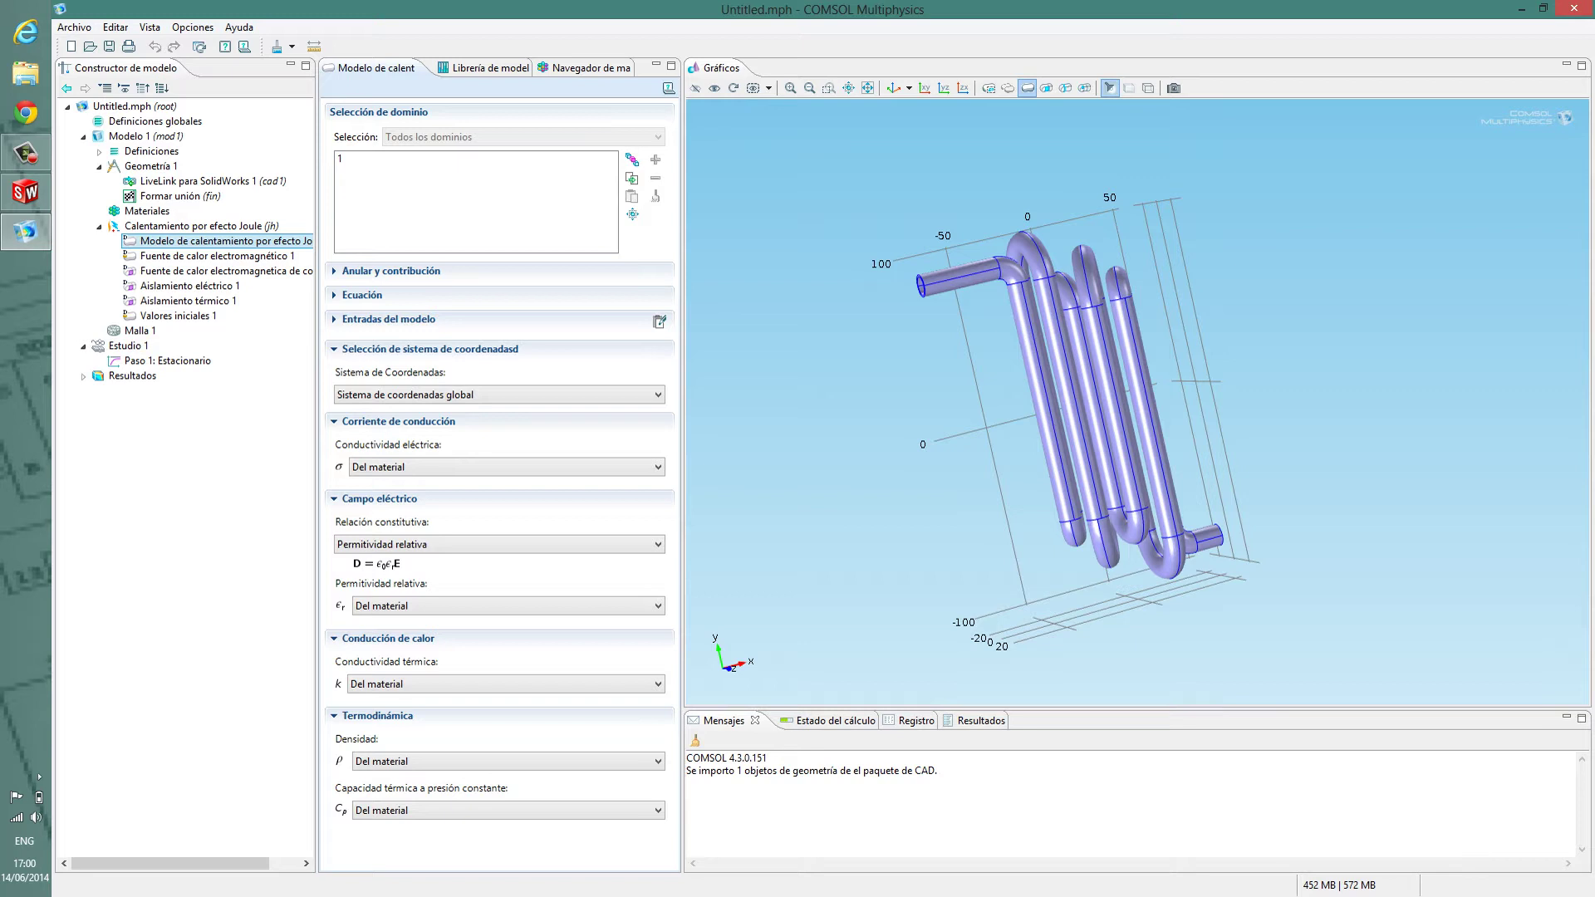
{"action": "left_click", "coordinate": [217, 256]}
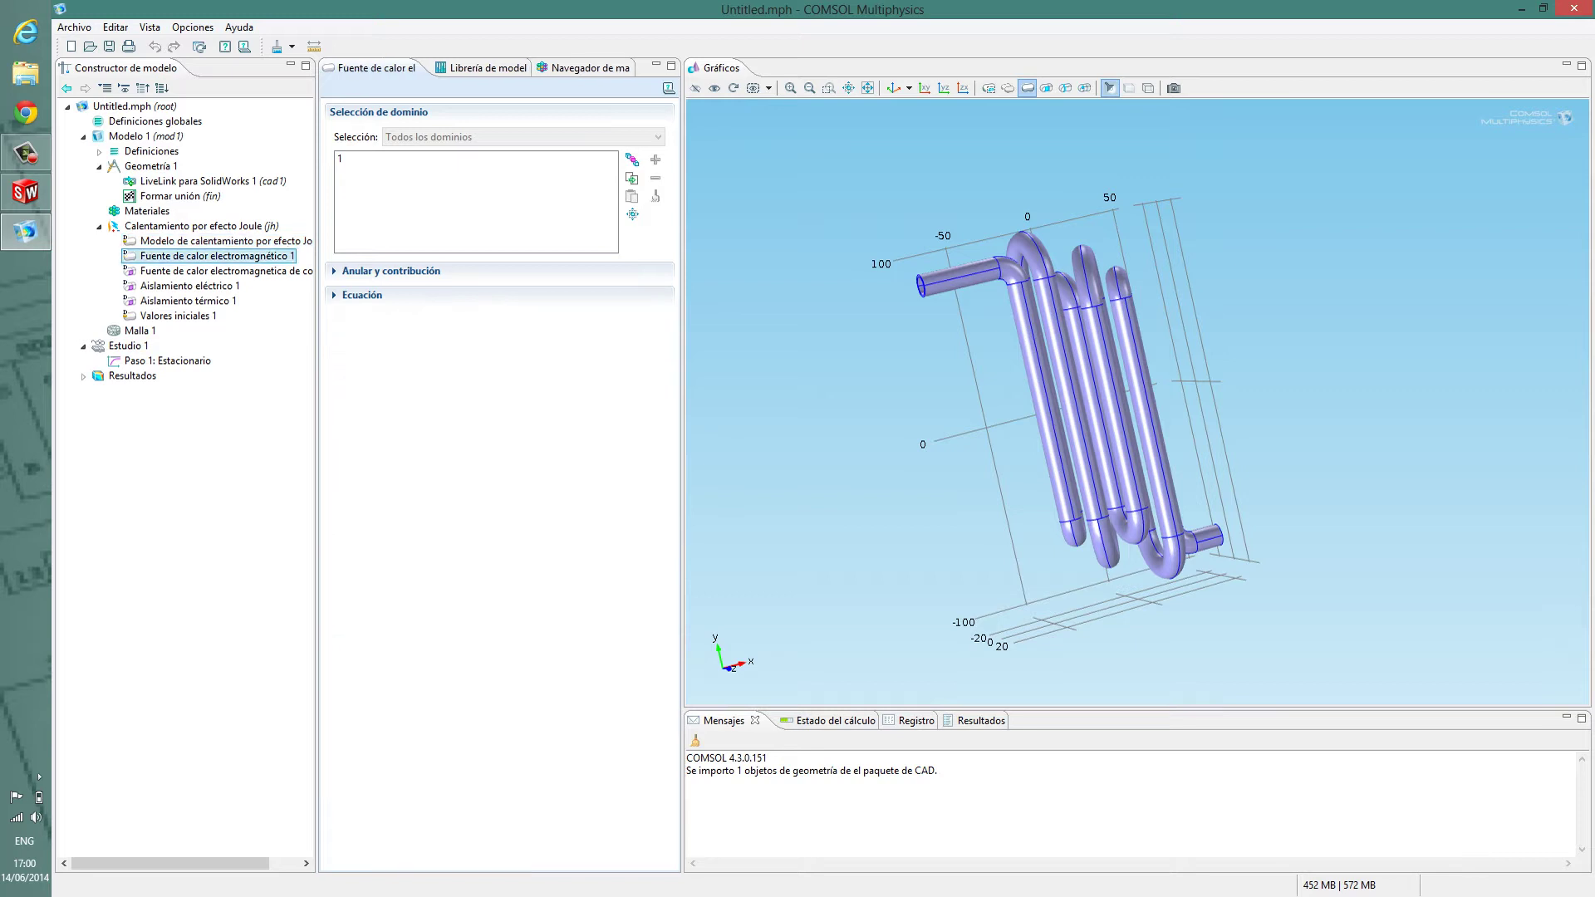
{"action": "left_click", "coordinate": [217, 270]}
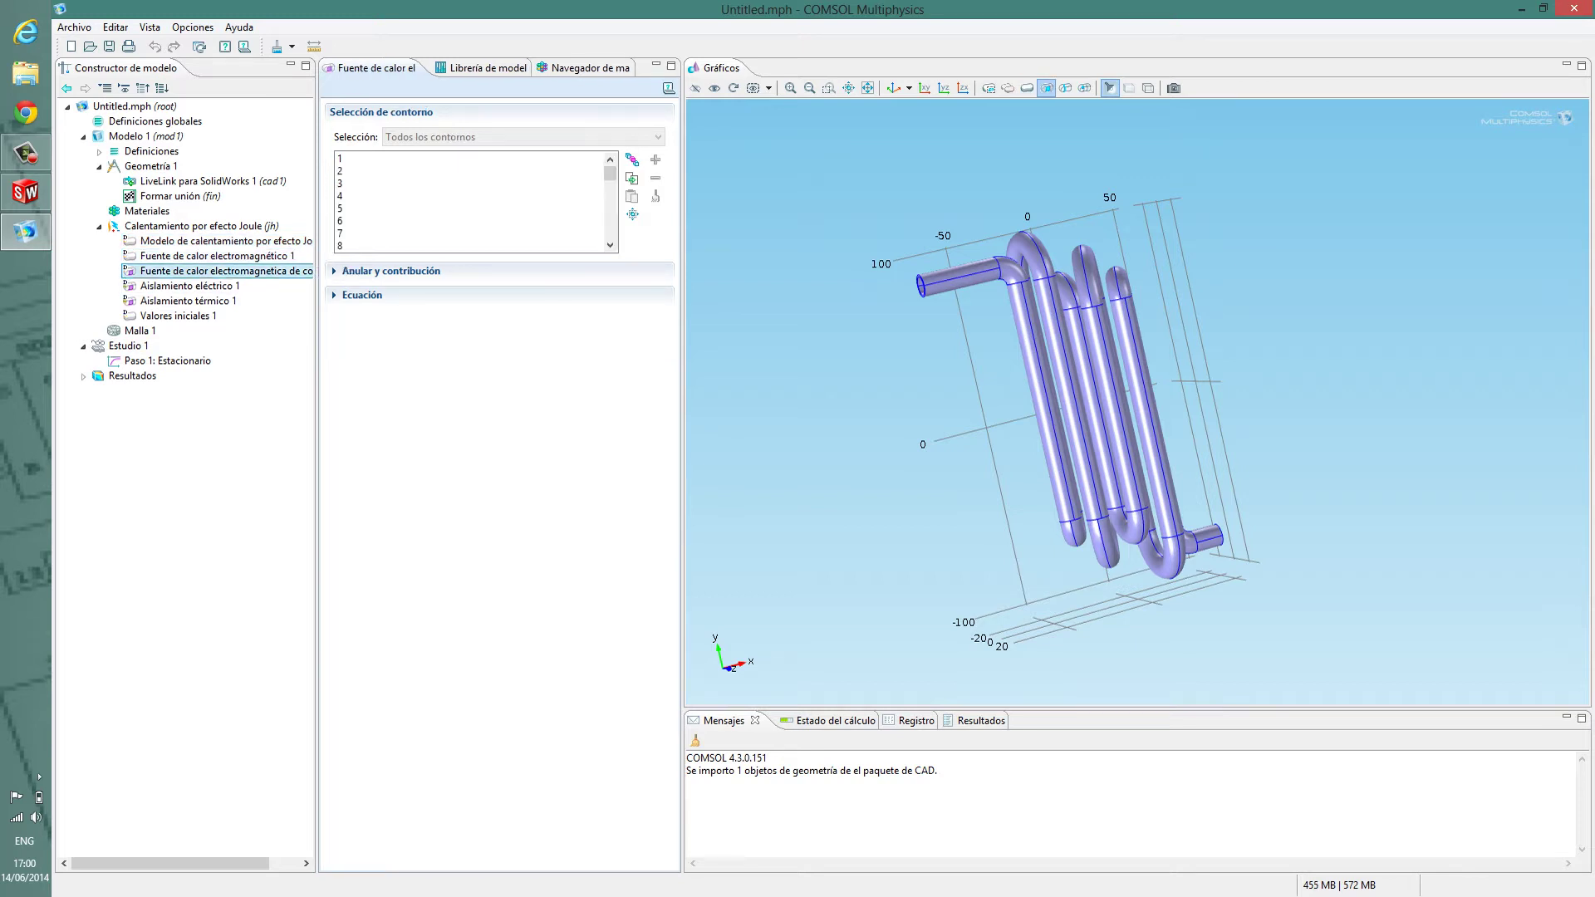
{"action": "left_click", "coordinate": [190, 286]}
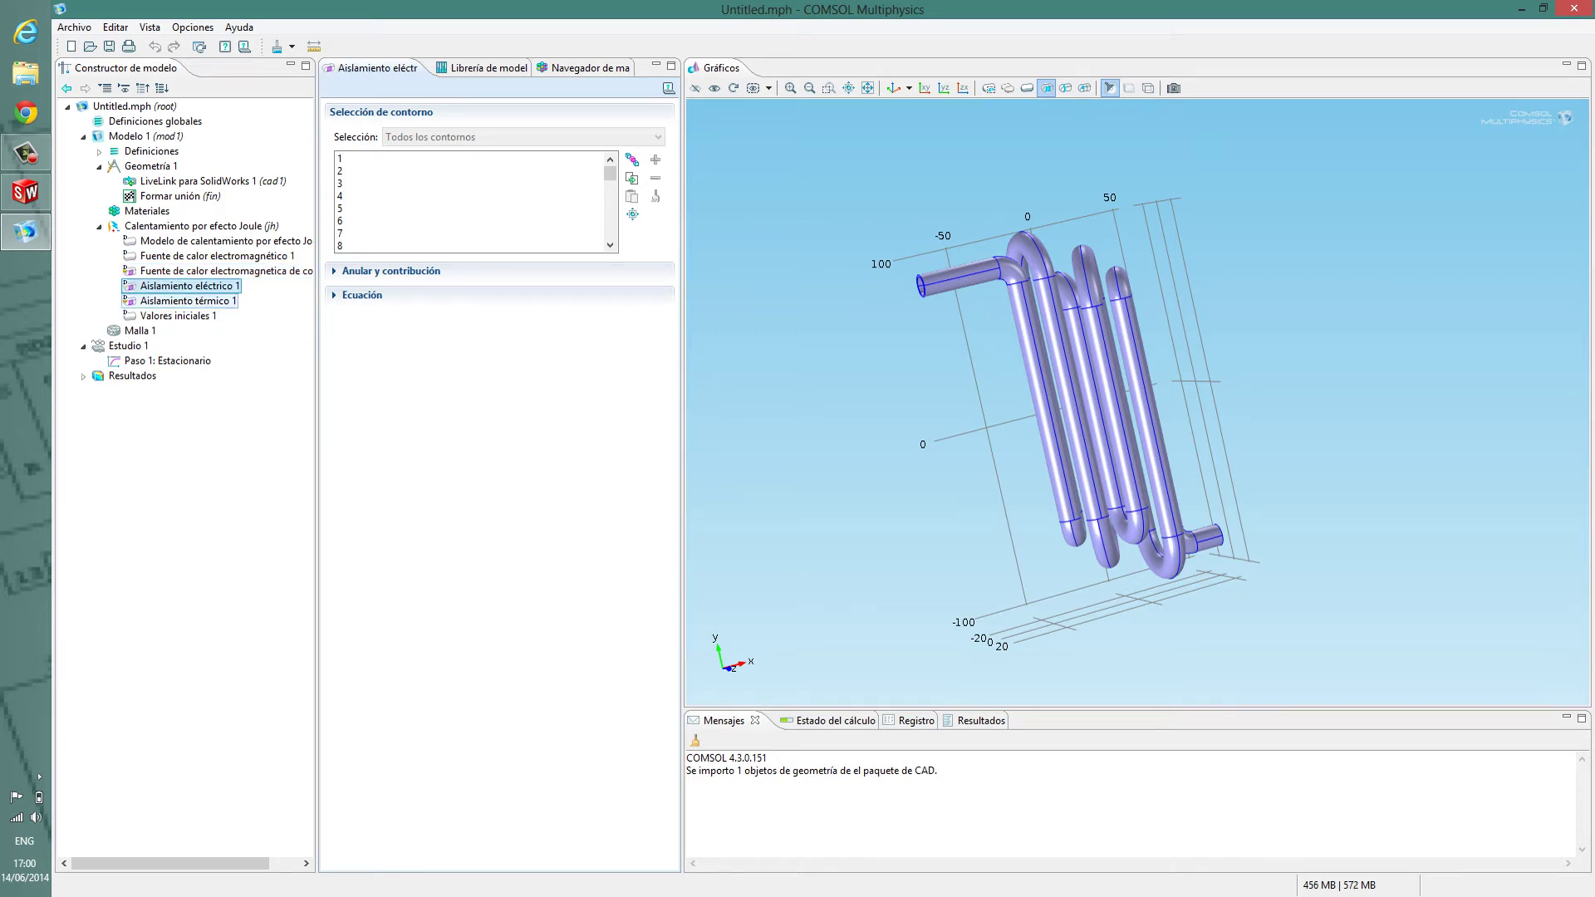
{"action": "left_click", "coordinate": [188, 301]}
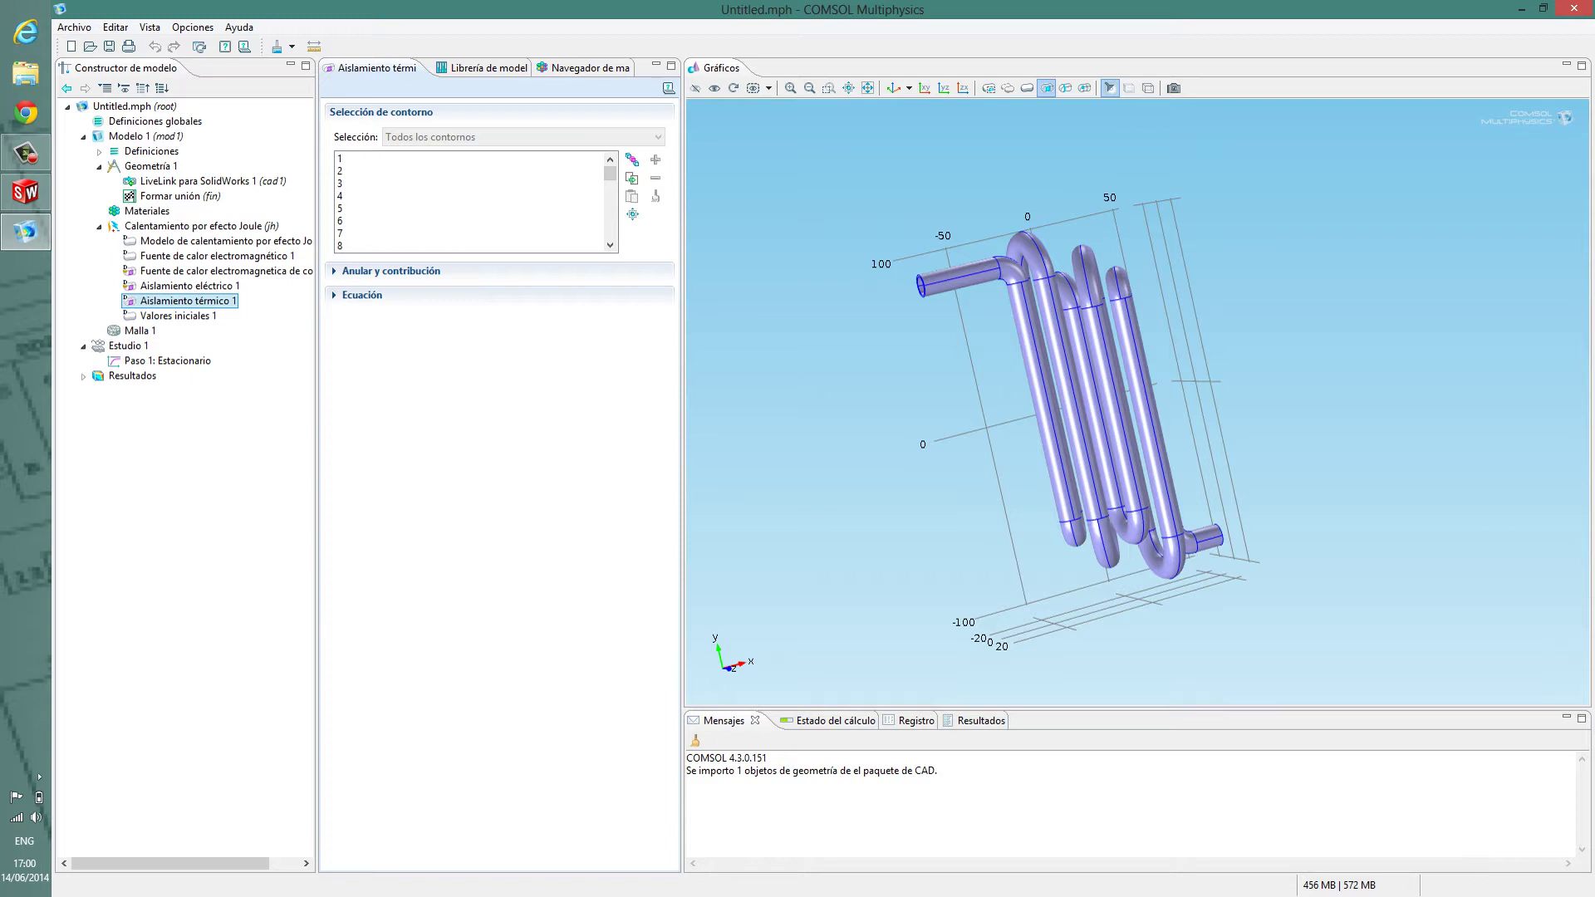
Add a Potencial eléctrico boundary condition from Corrientes eléctricas to the Joule heating physics
{"action": "right_click", "coordinate": [211, 226]}
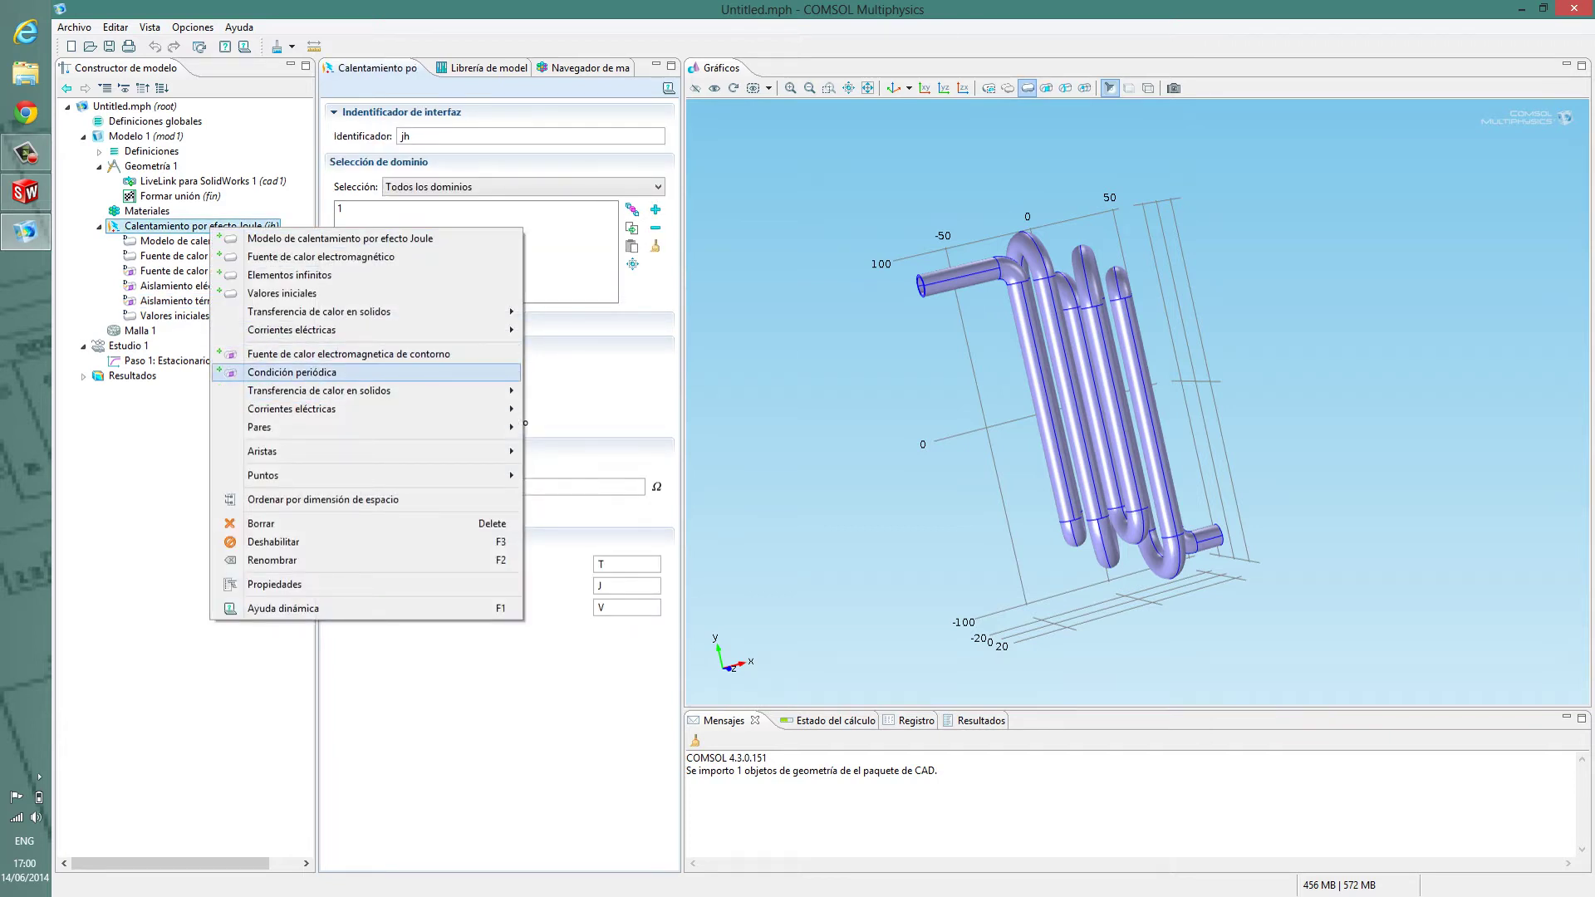
{"action": "mouse_move", "coordinate": [291, 409]}
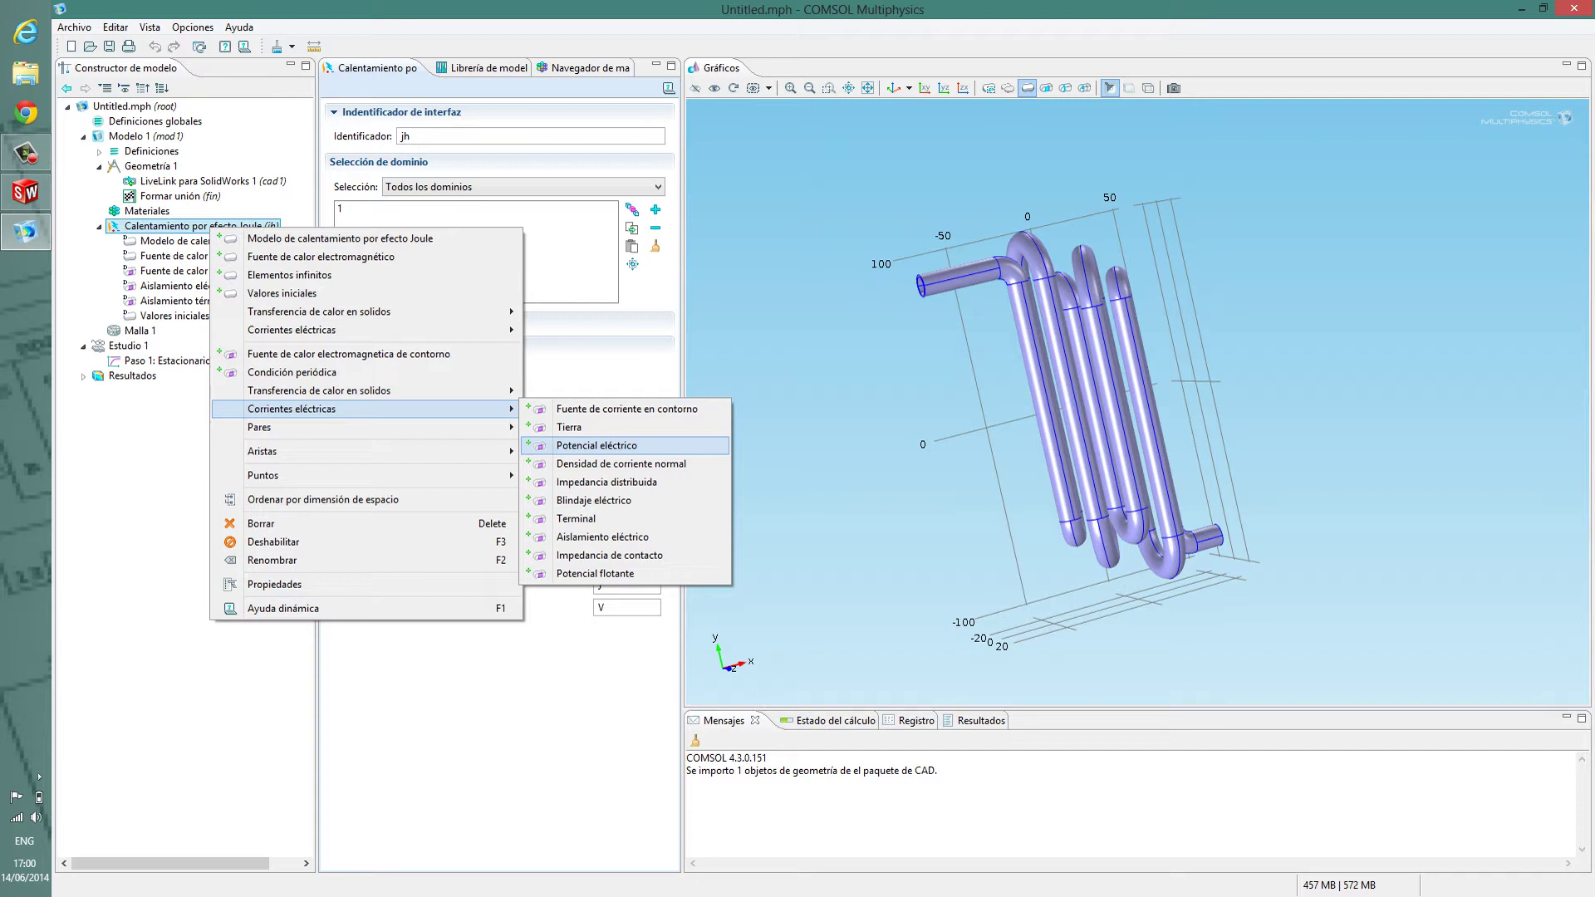
{"action": "left_click", "coordinate": [597, 445]}
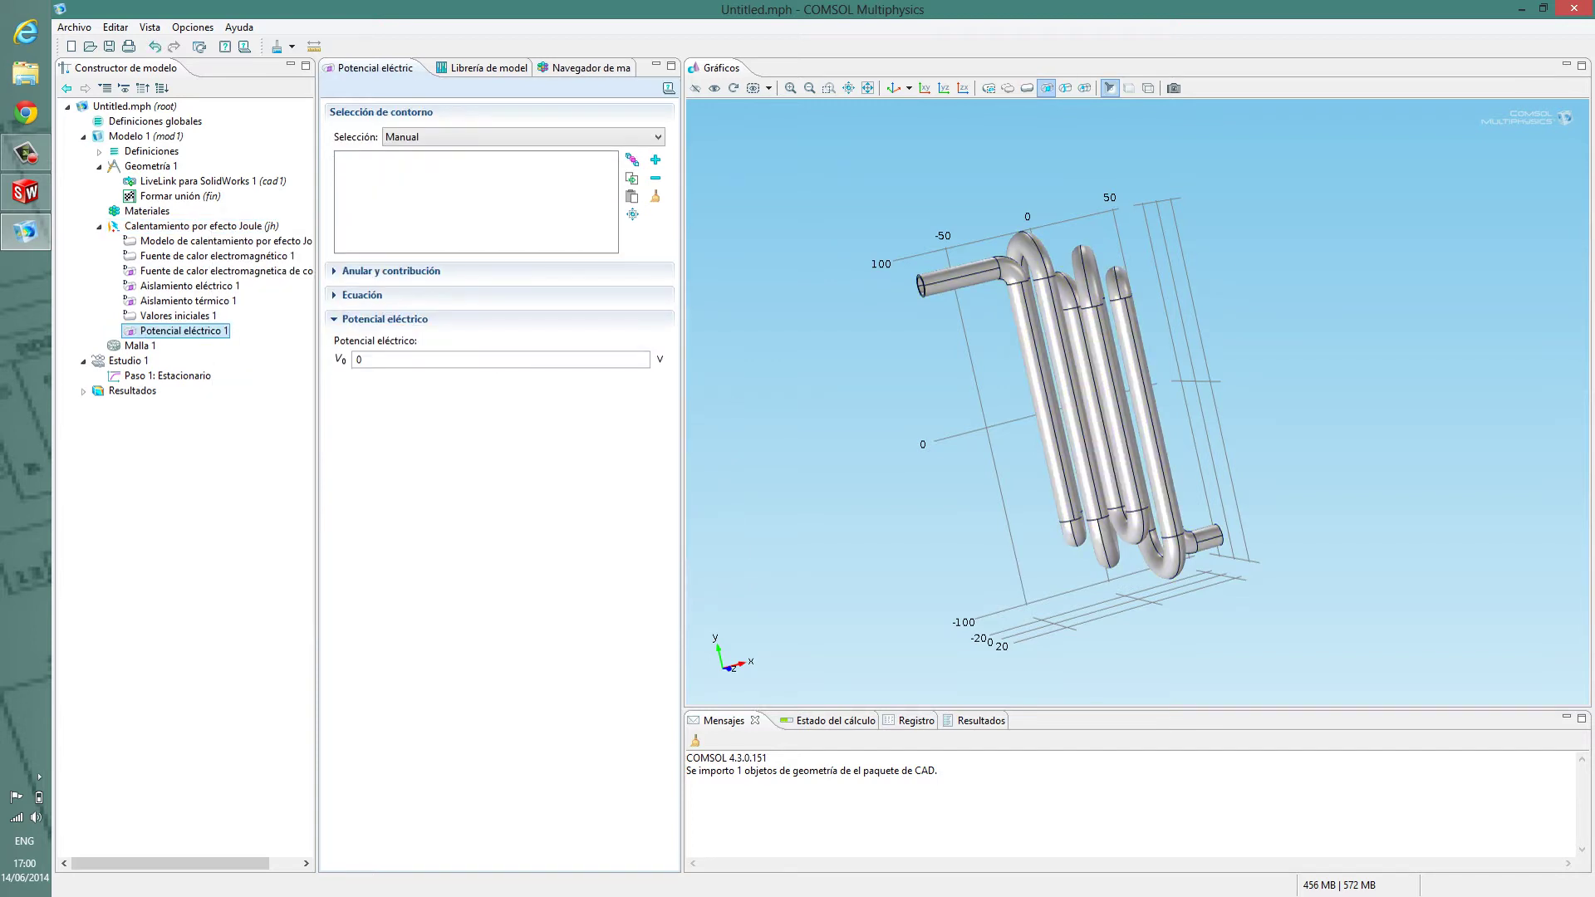
{"action": "left_click_drag", "start_coordinate": [980, 415], "coordinate": [1205, 422]}
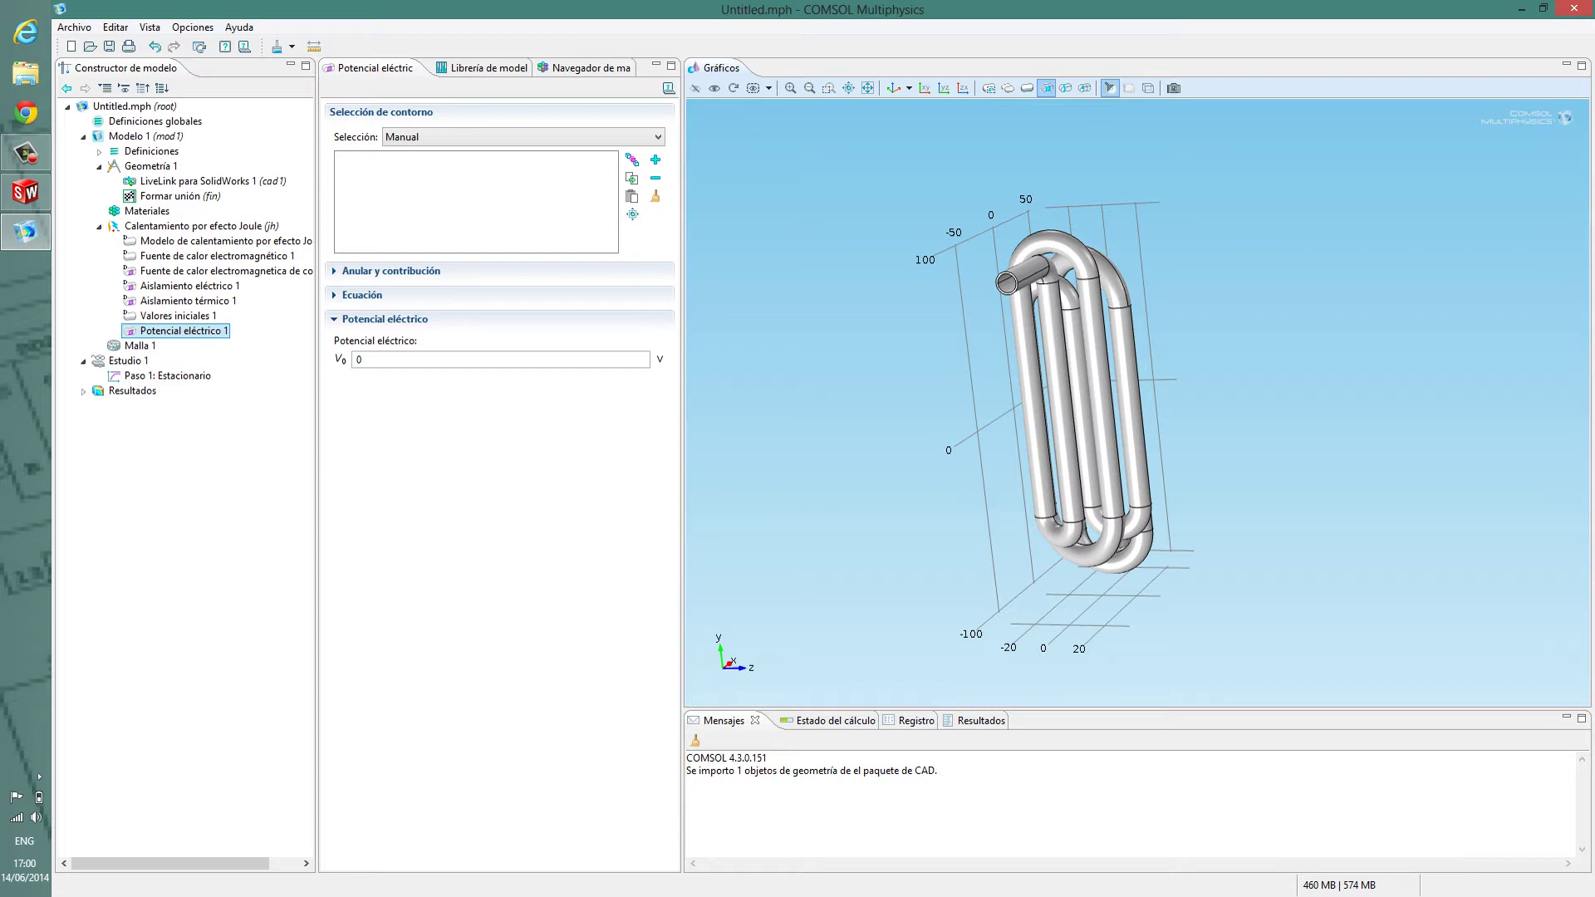
Add Copper from the Básica material library to the model's tube domain
{"action": "right_click", "coordinate": [137, 211]}
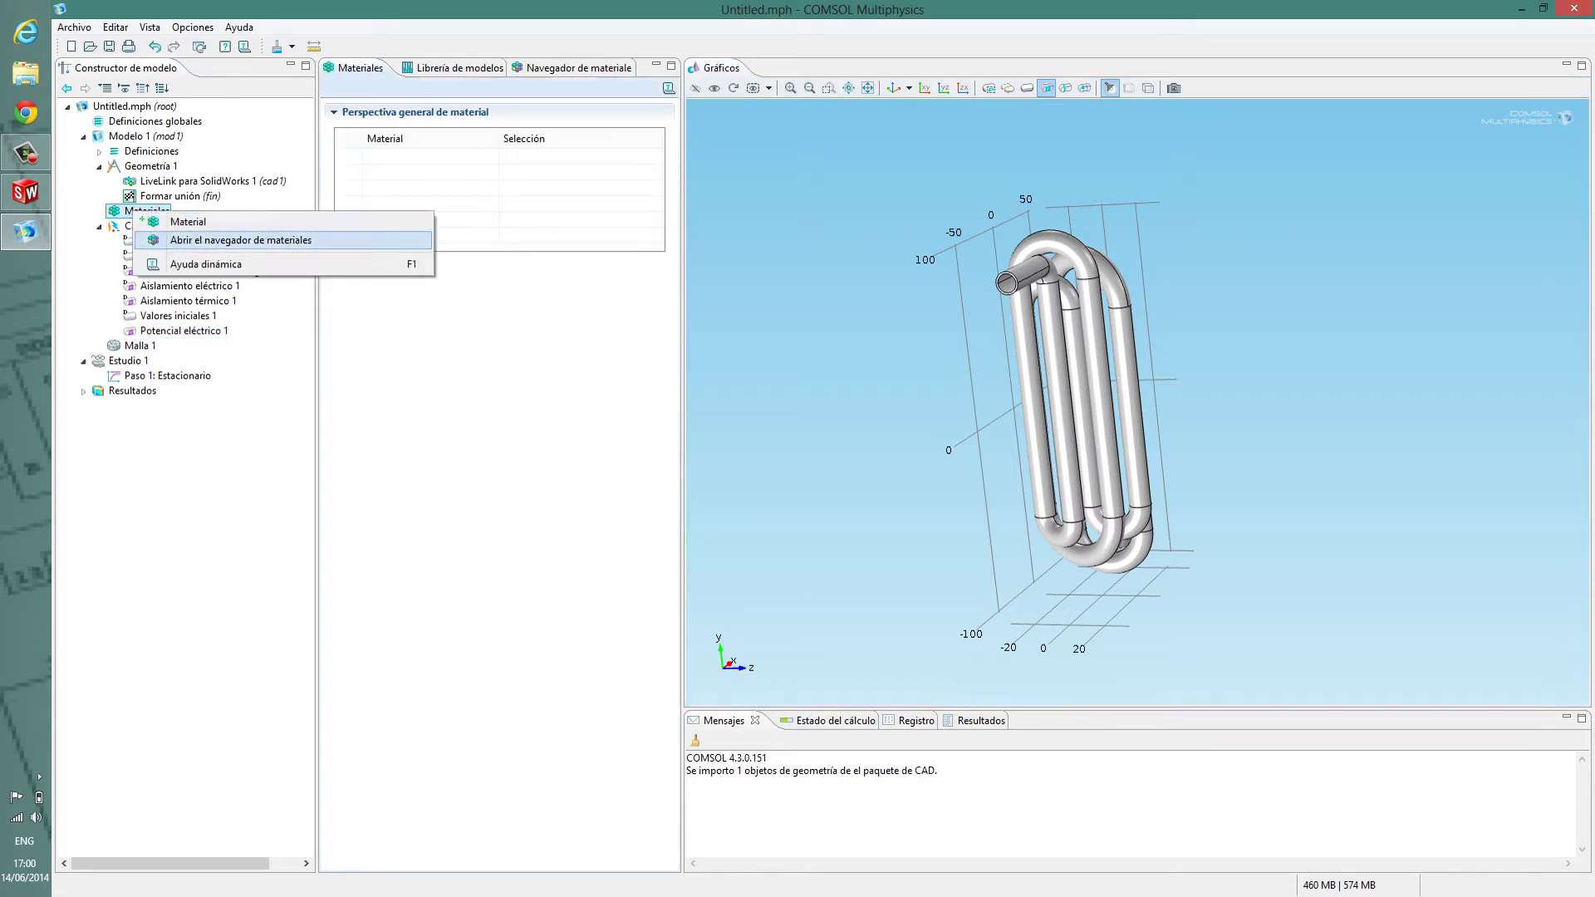
{"action": "left_click", "coordinate": [241, 240]}
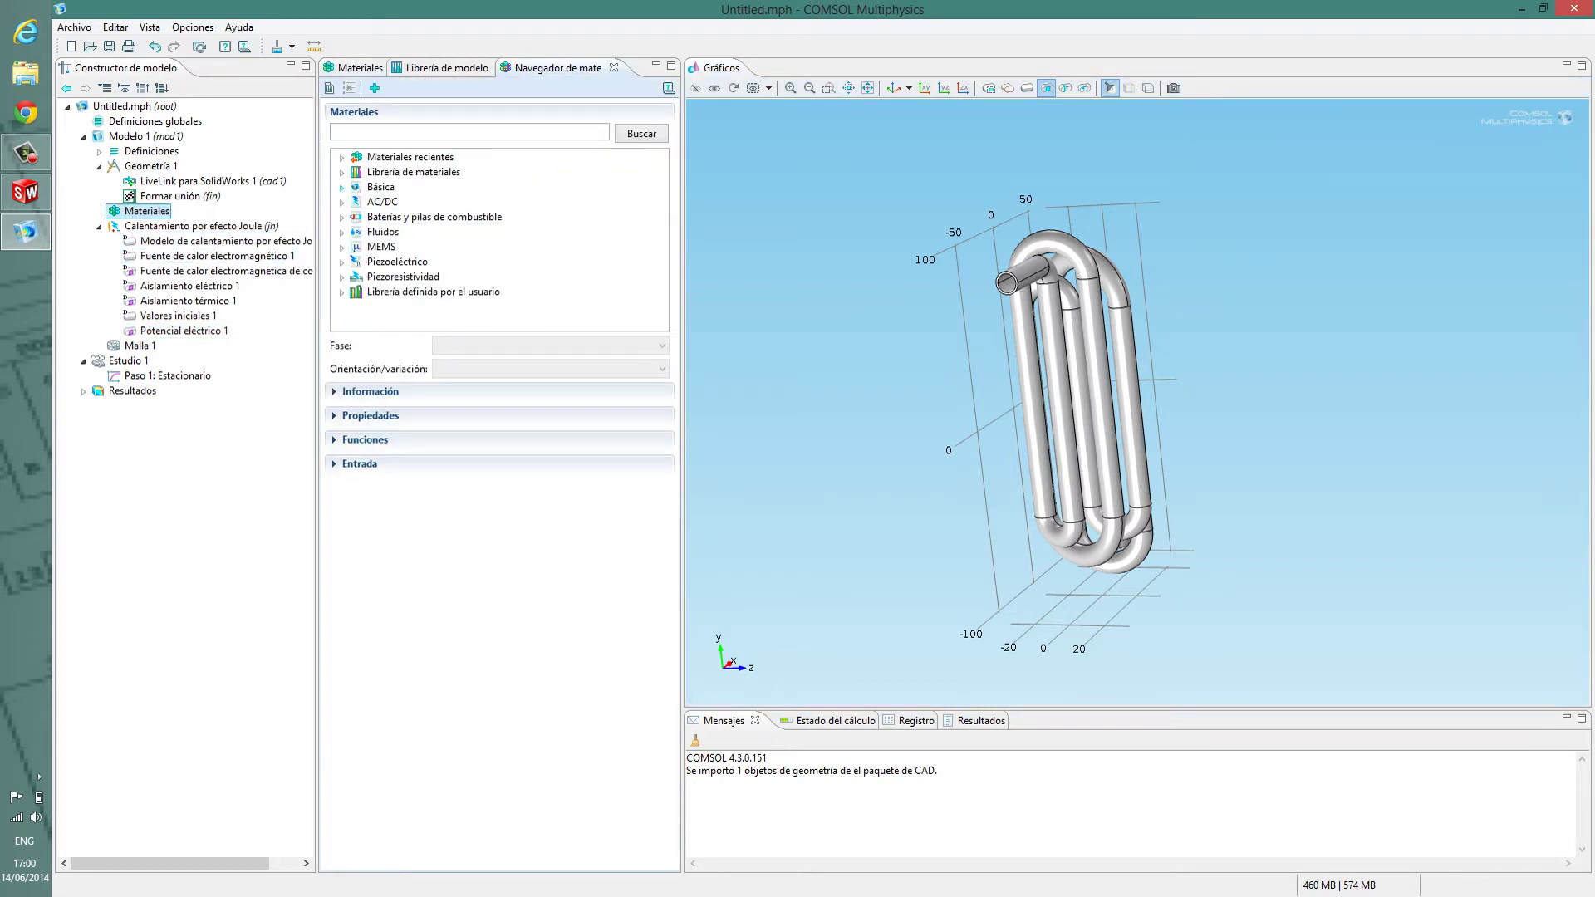
{"action": "left_click", "coordinate": [341, 188]}
{"action": "left_click_drag", "start_coordinate": [661, 190], "coordinate": [661, 237]}
{"action": "left_click", "coordinate": [399, 172]}
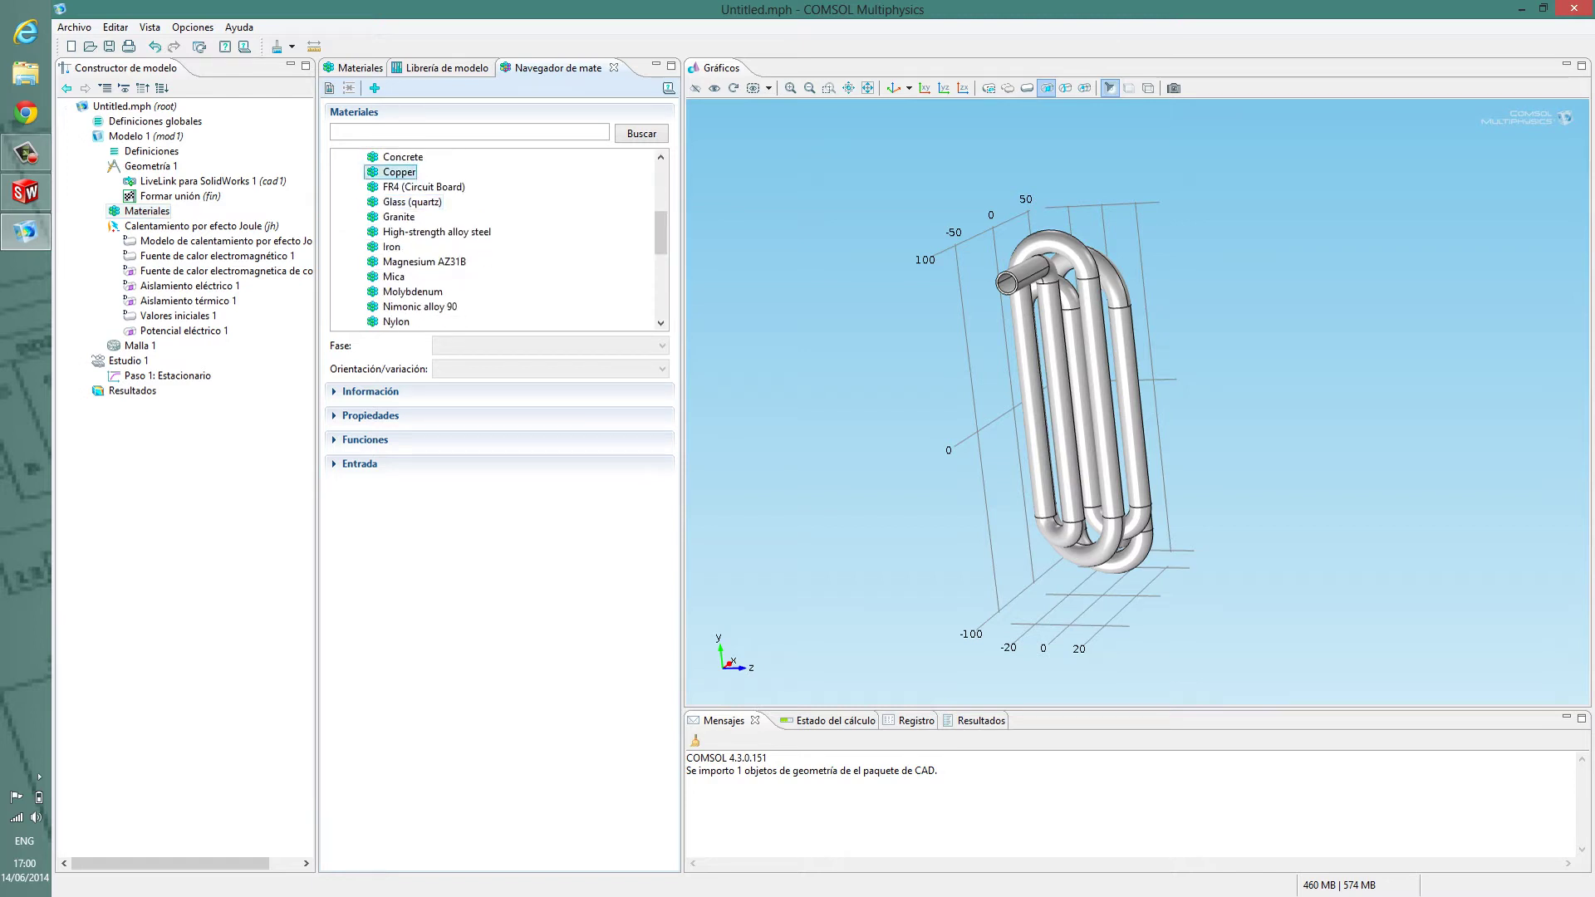
{"action": "right_click", "coordinate": [394, 172]}
{"action": "left_click", "coordinate": [453, 183]}
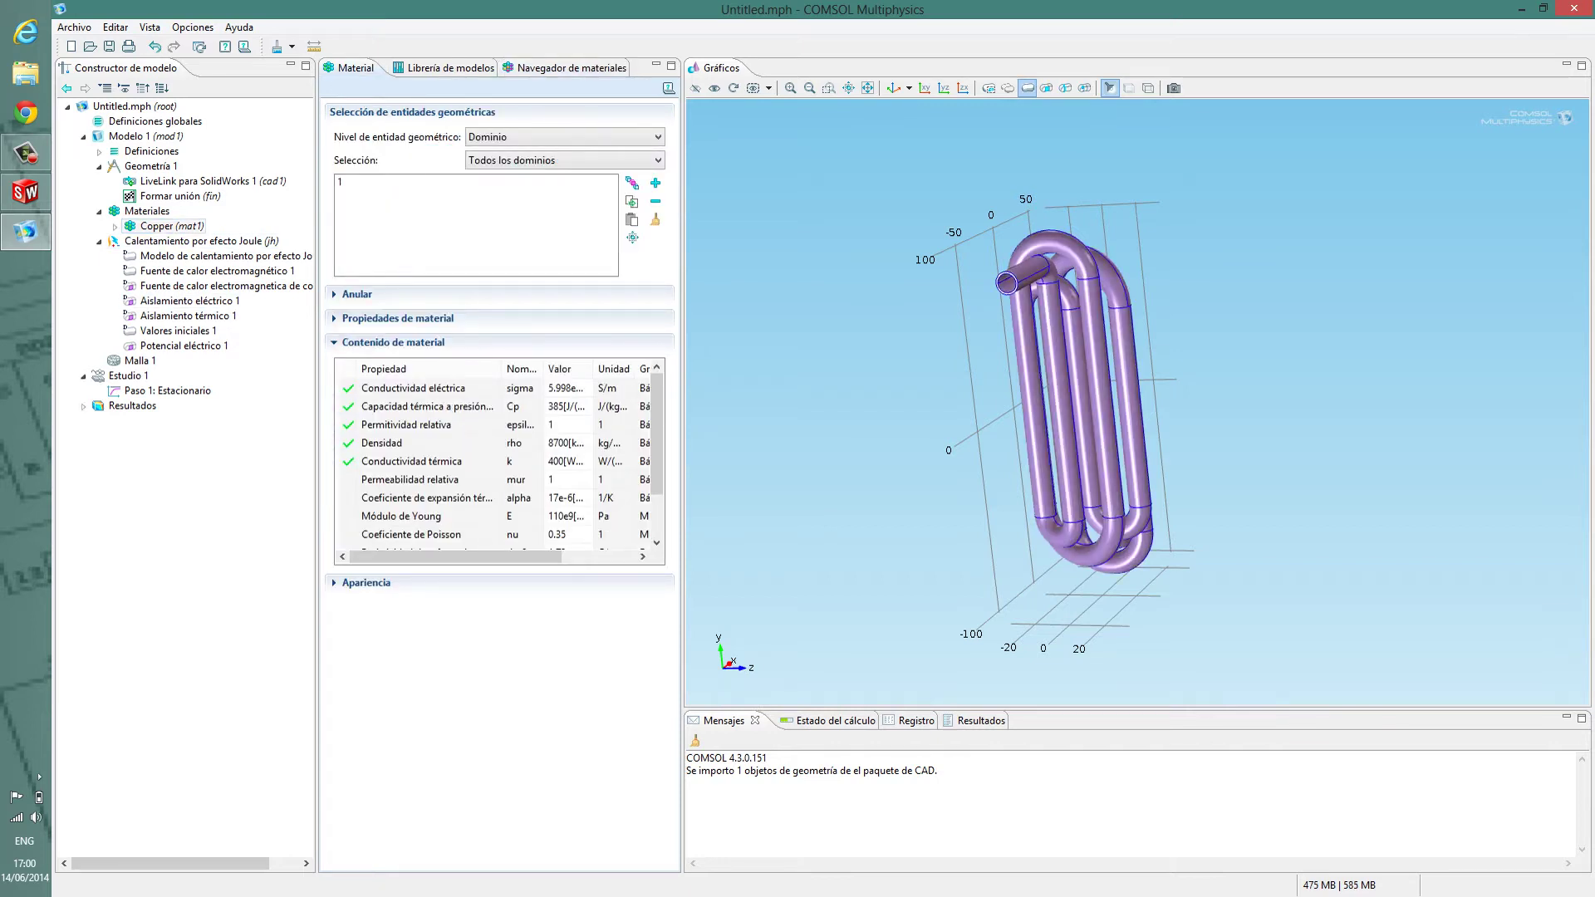
{"action": "left_click_drag", "start_coordinate": [1105, 399], "coordinate": [1055, 409]}
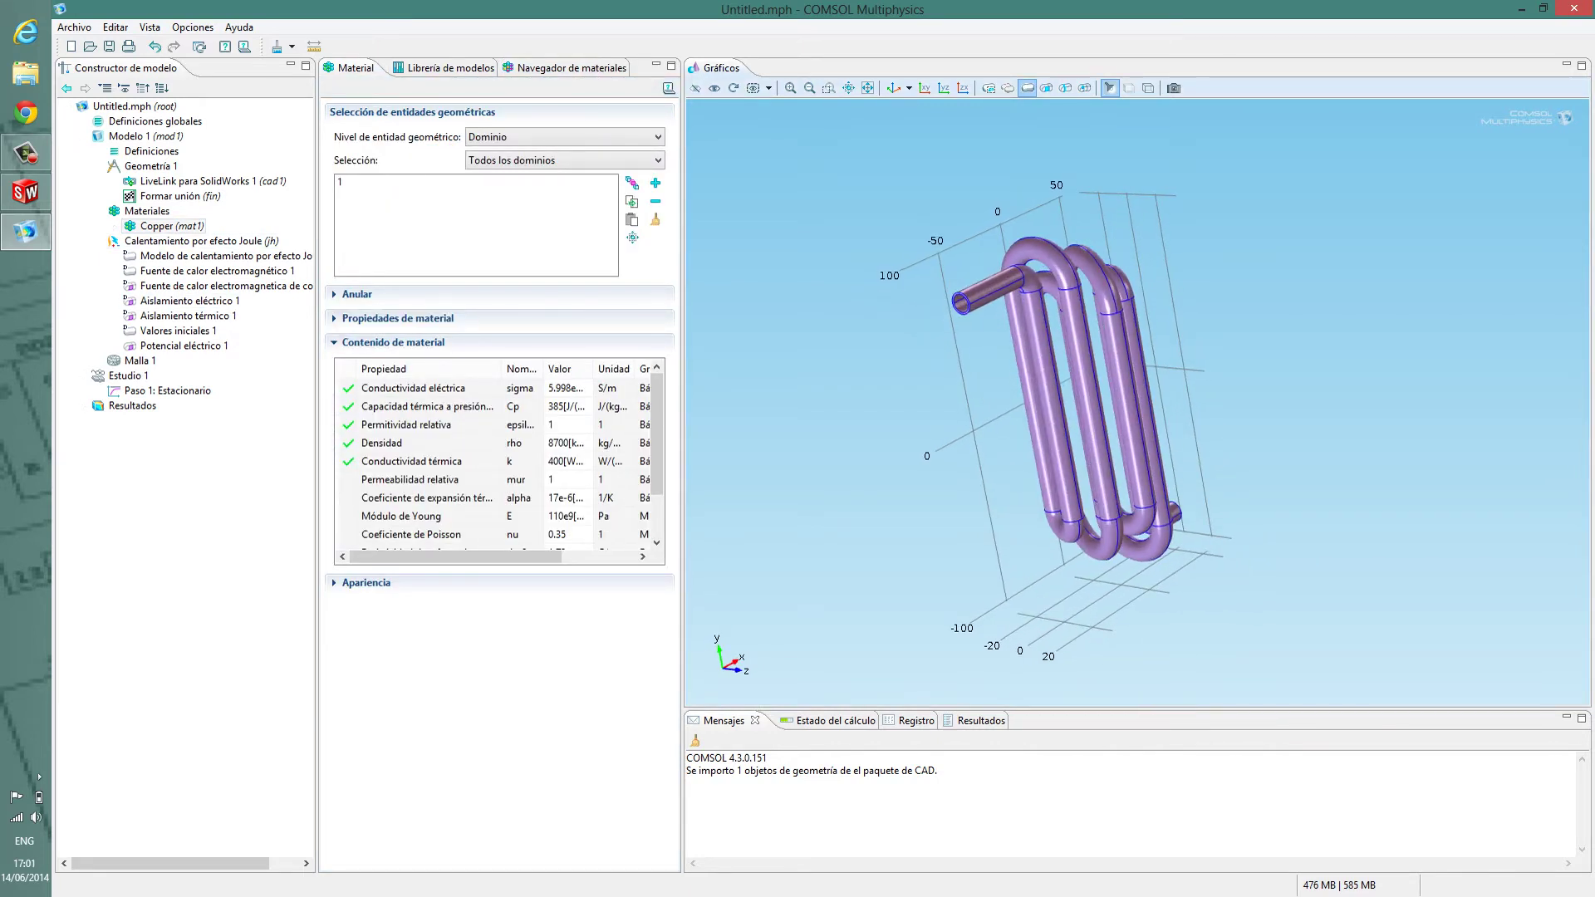
Collapse the Materiales and Geometría 1 nodes and assign the ring-shaped face at the tube's upper open end to Potencial eléctrico 1
{"action": "left_click", "coordinate": [99, 212]}
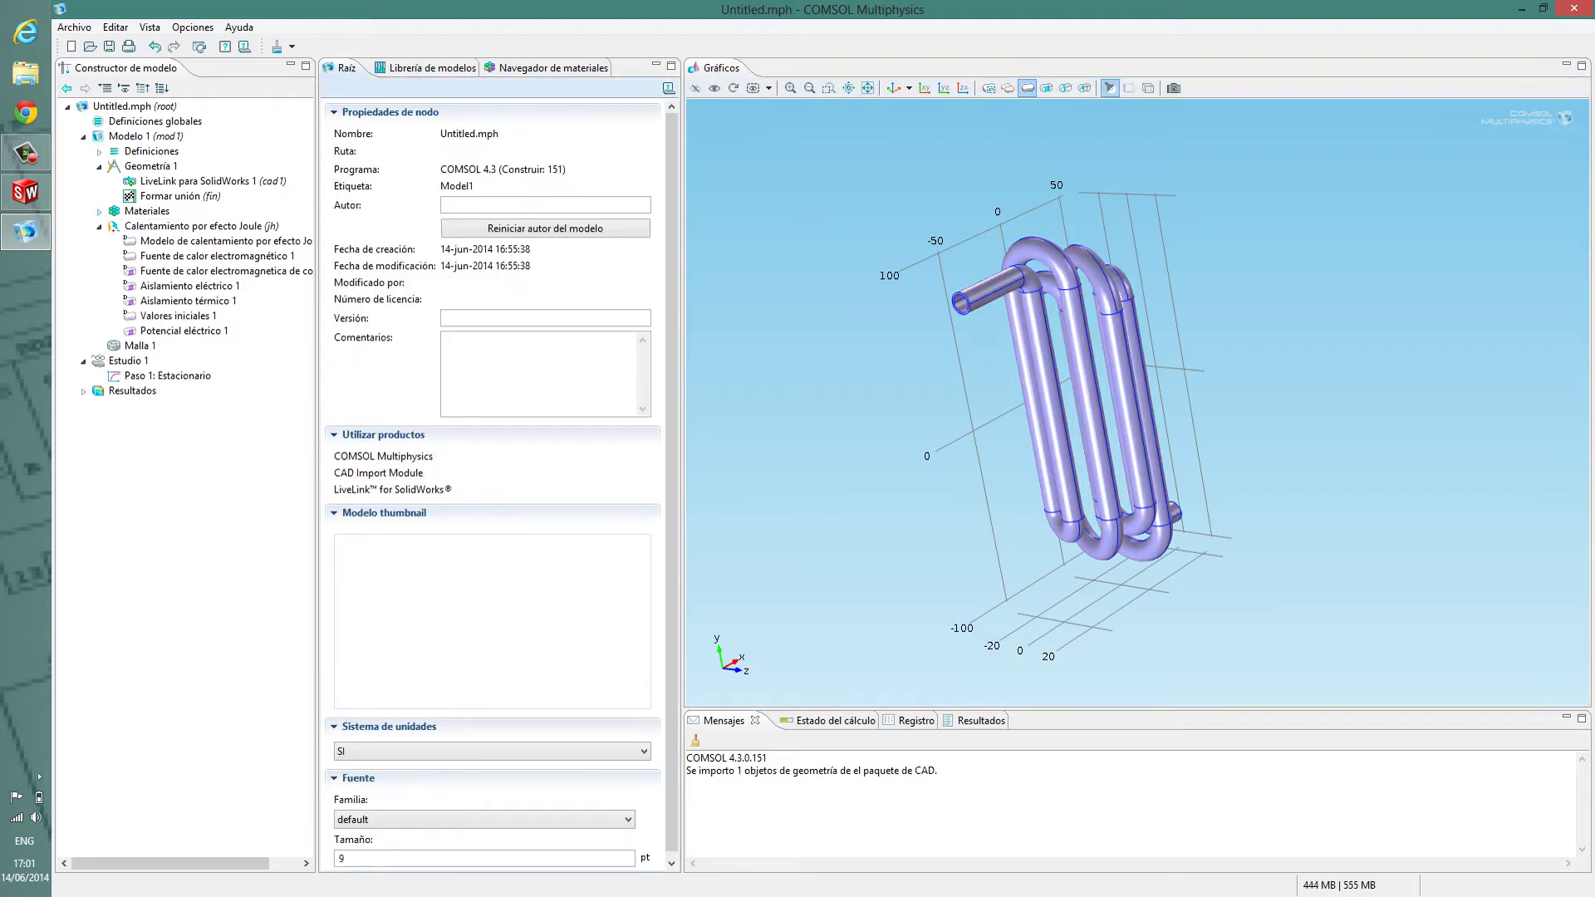
{"action": "left_click", "coordinate": [99, 166]}
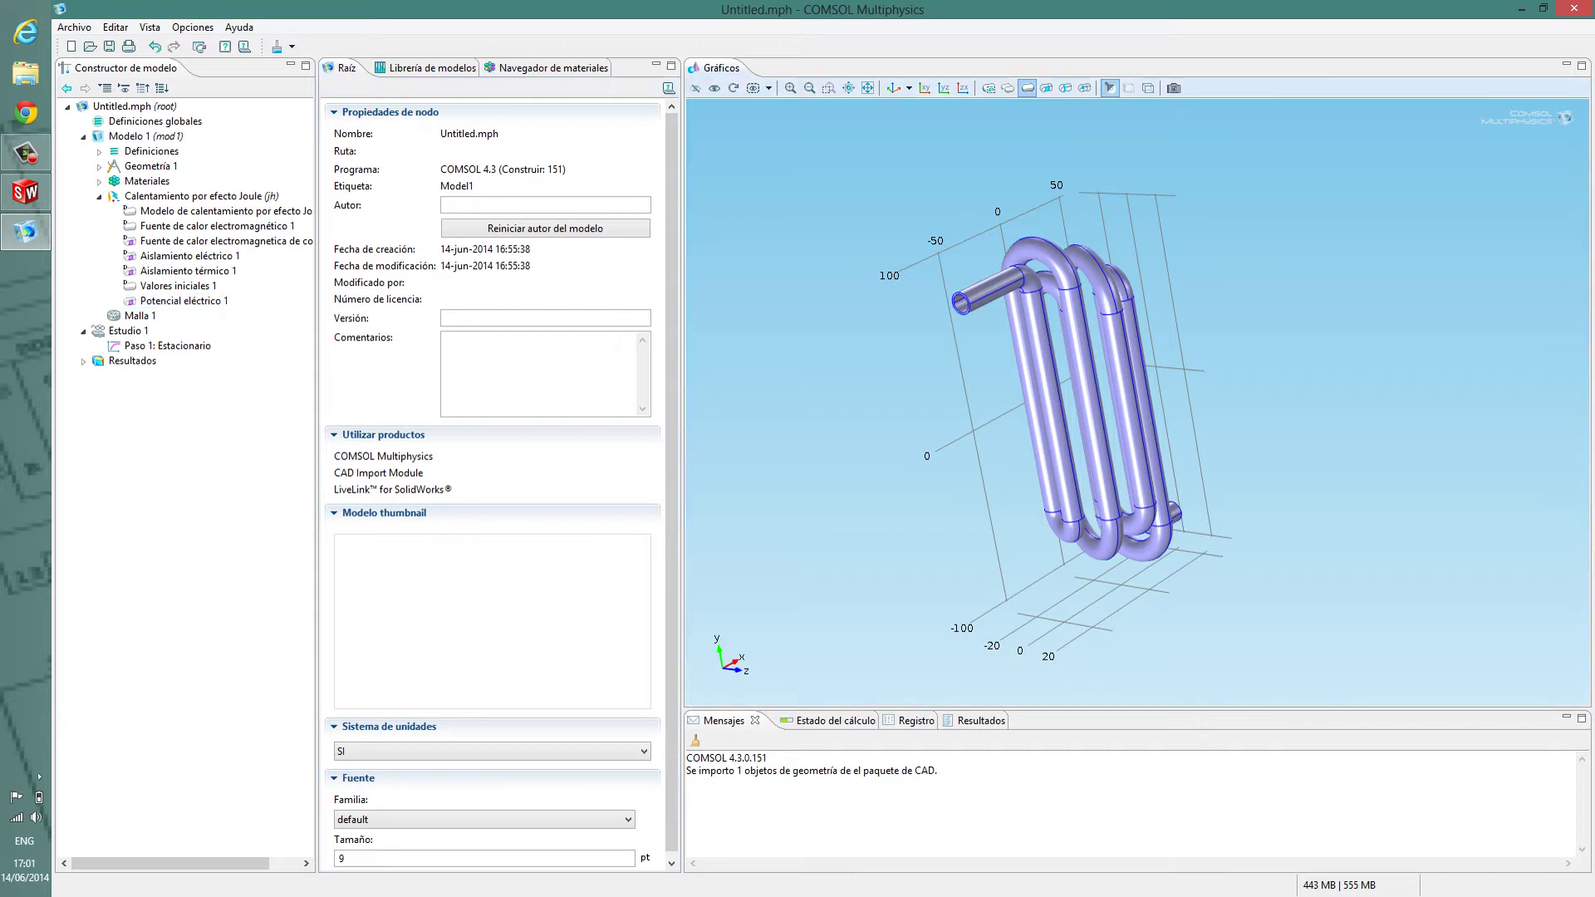
{"action": "scroll", "coordinate": [1018, 405], "scroll_direction": "up", "scroll_amount": 4}
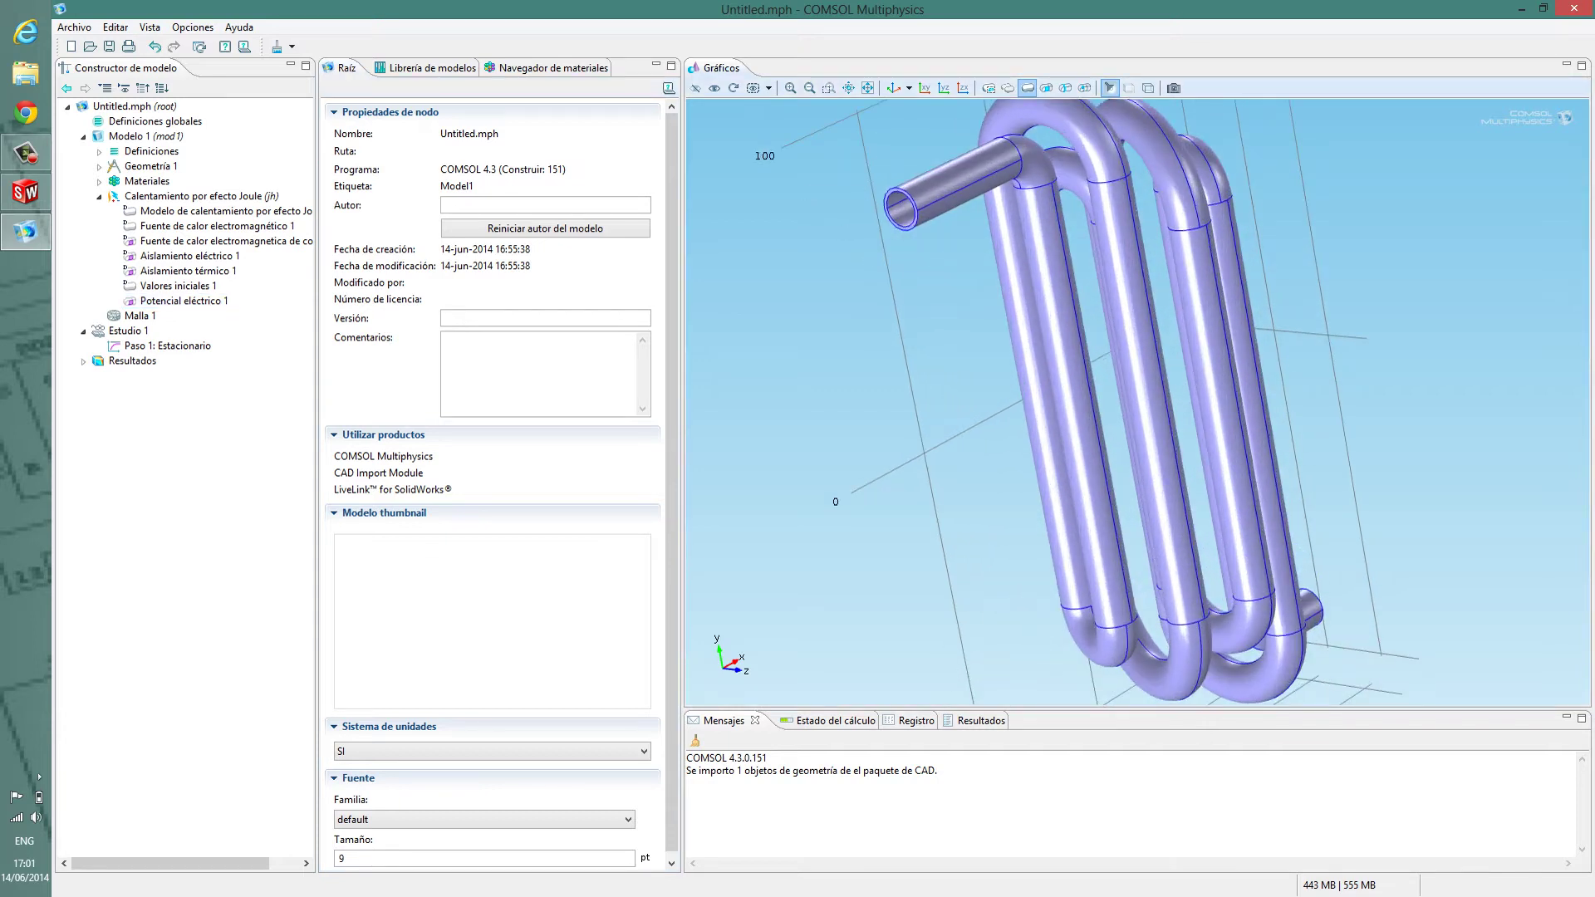
{"action": "left_click", "coordinate": [183, 301]}
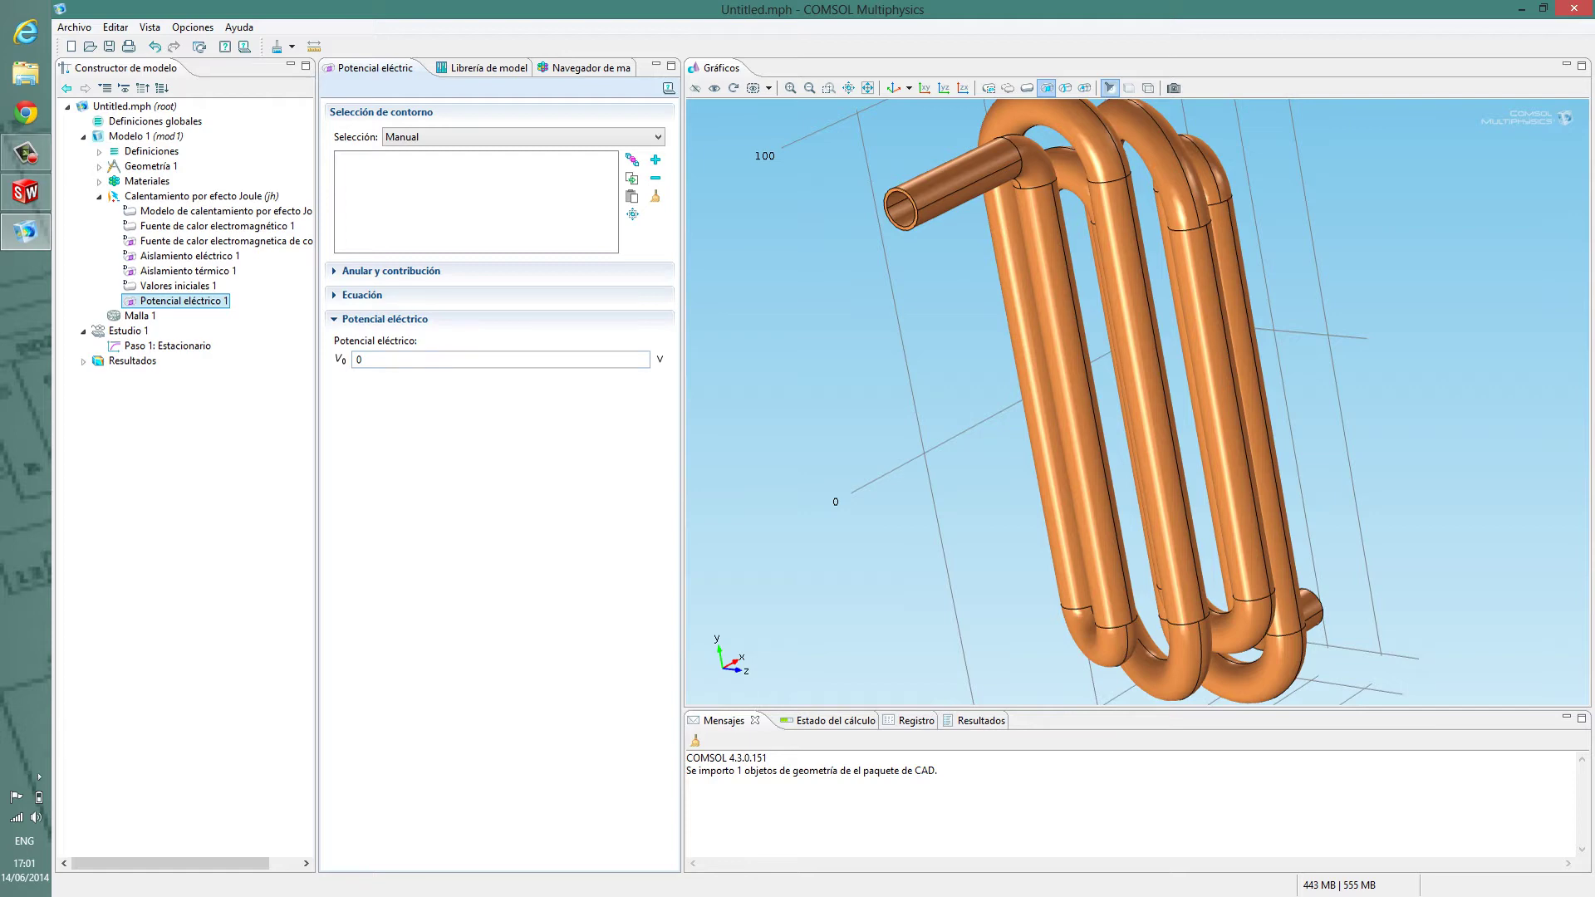
{"action": "left_click_drag", "start_coordinate": [1018, 405], "coordinate": [1101, 415]}
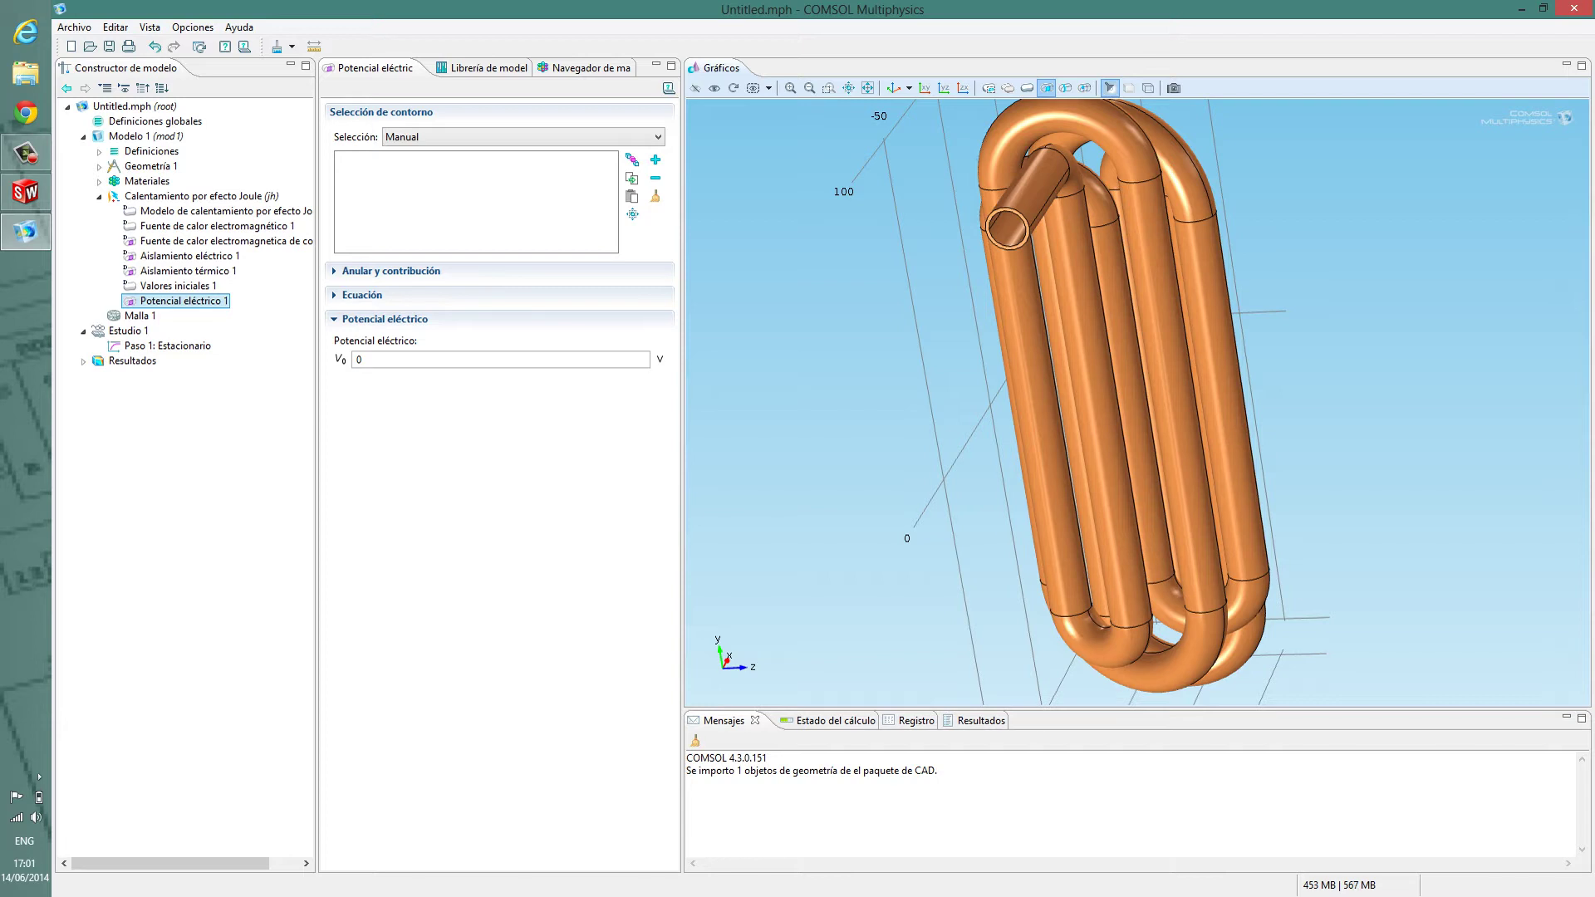
{"action": "right_click_drag", "start_coordinate": [1101, 407], "coordinate": [1074, 524]}
{"action": "left_click_drag", "start_coordinate": [1074, 524], "coordinate": [1103, 516]}
{"action": "scroll", "coordinate": [1036, 361], "scroll_direction": "up", "scroll_amount": 3}
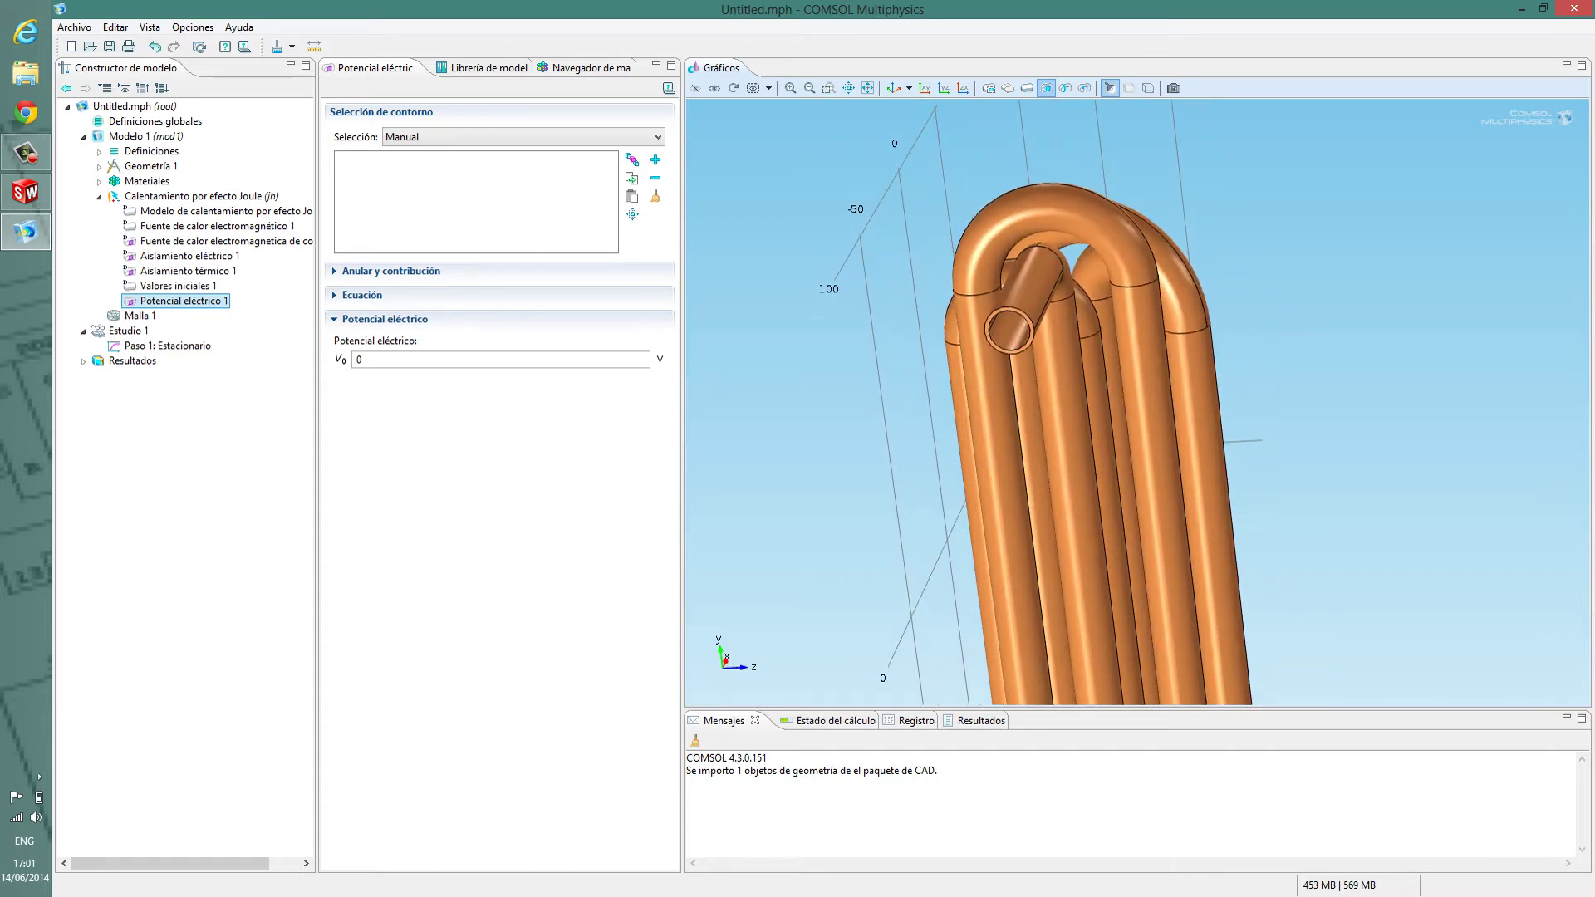
{"action": "scroll", "coordinate": [1036, 283], "scroll_direction": "up", "scroll_amount": 2}
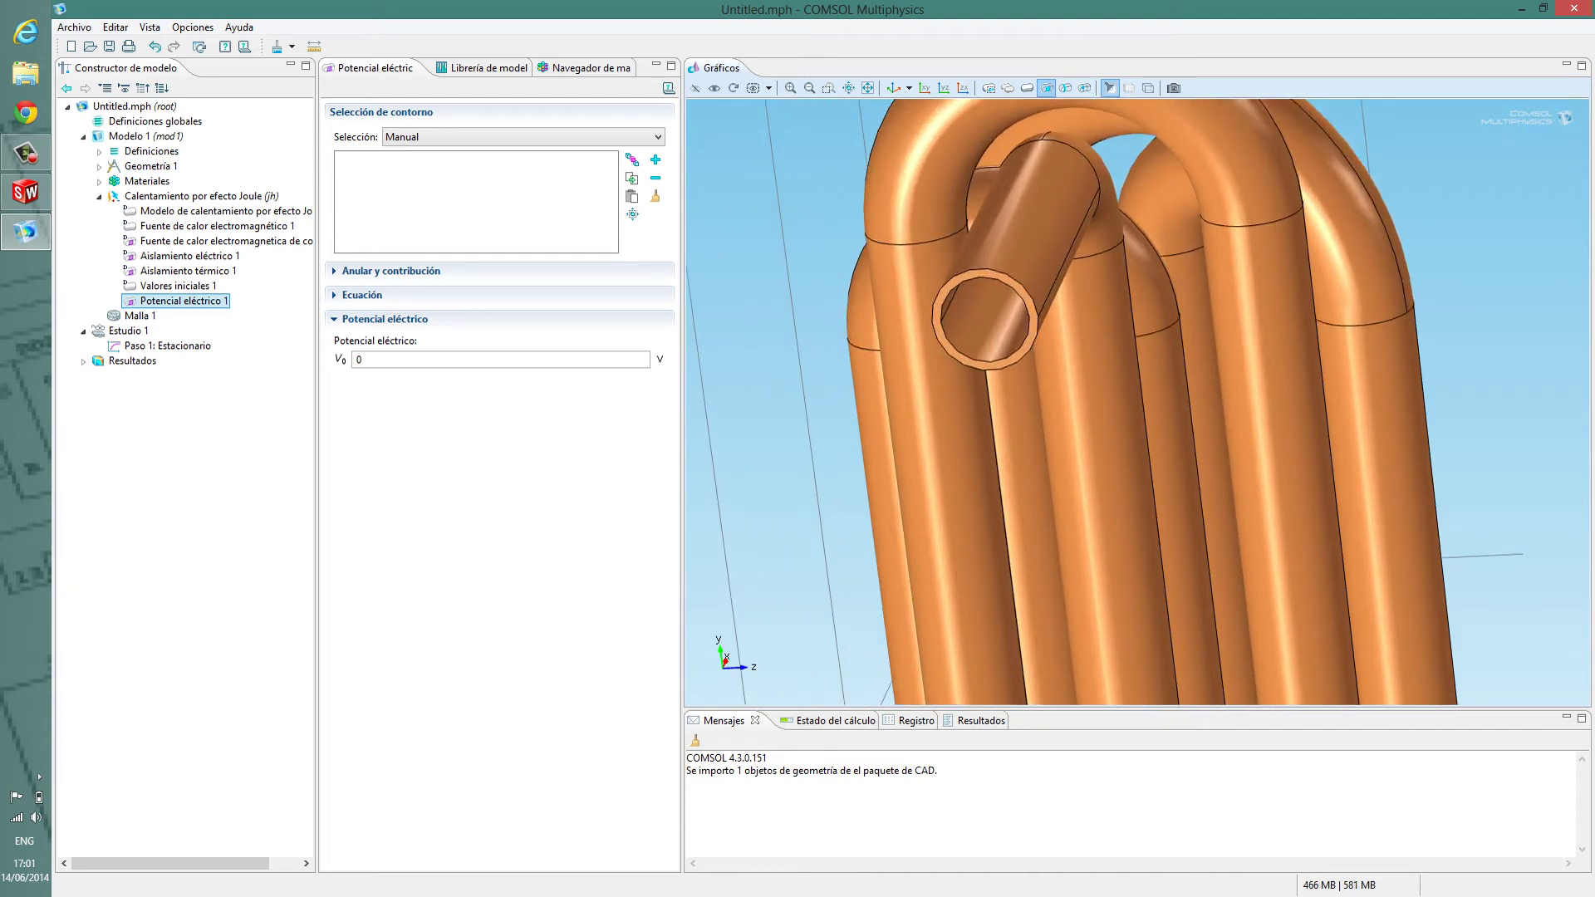
{"action": "scroll", "coordinate": [1043, 299], "scroll_direction": "up", "scroll_amount": 2}
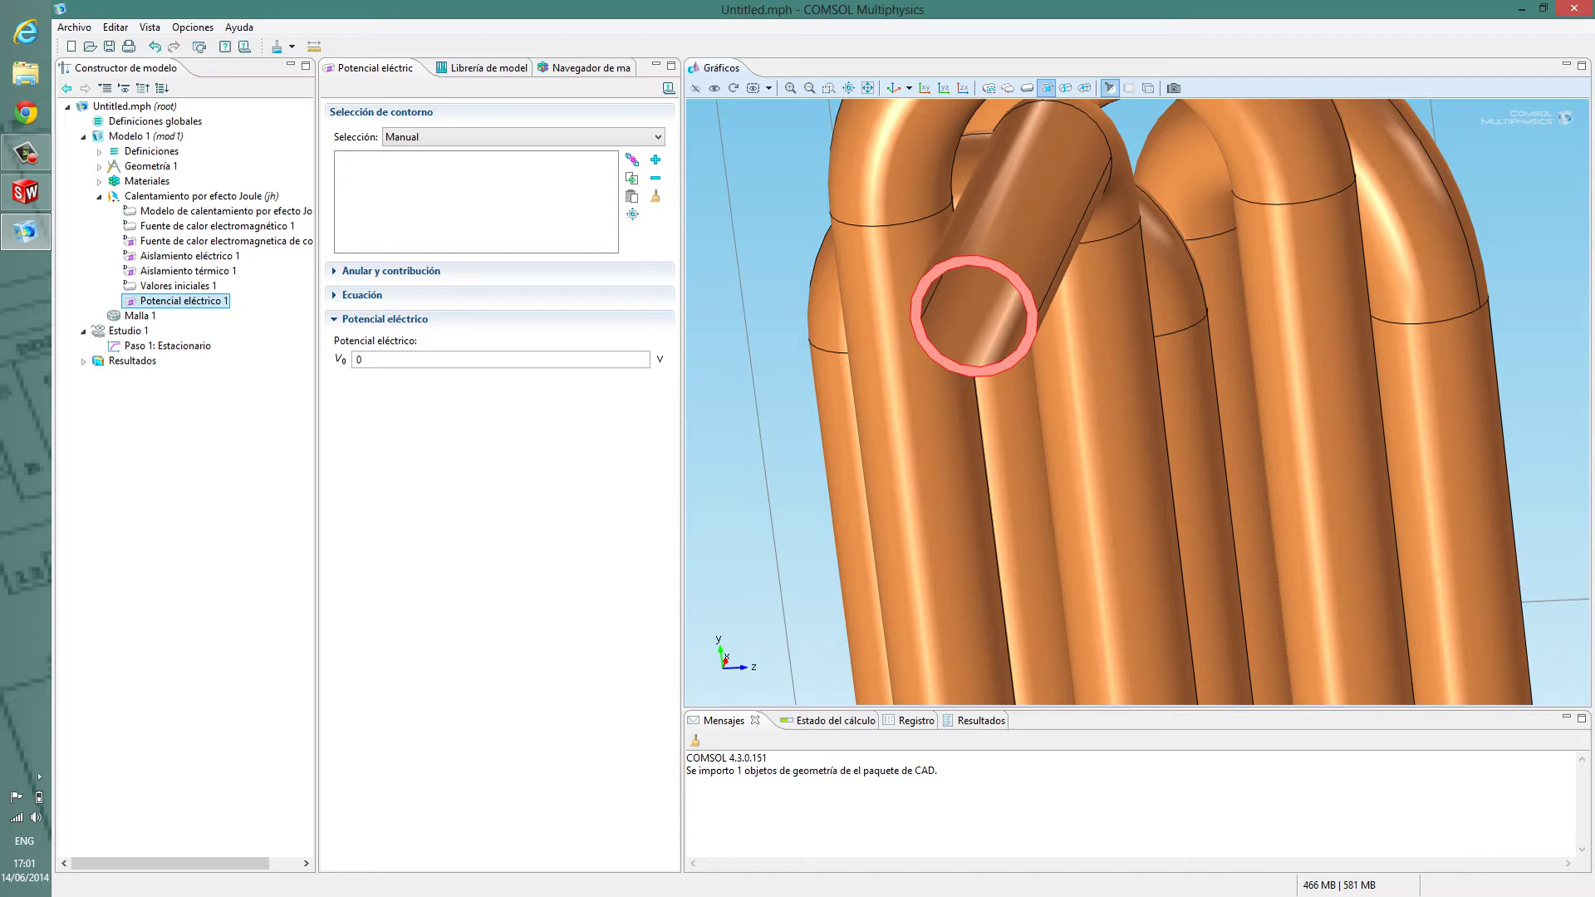
{"action": "left_click", "coordinate": [656, 160]}
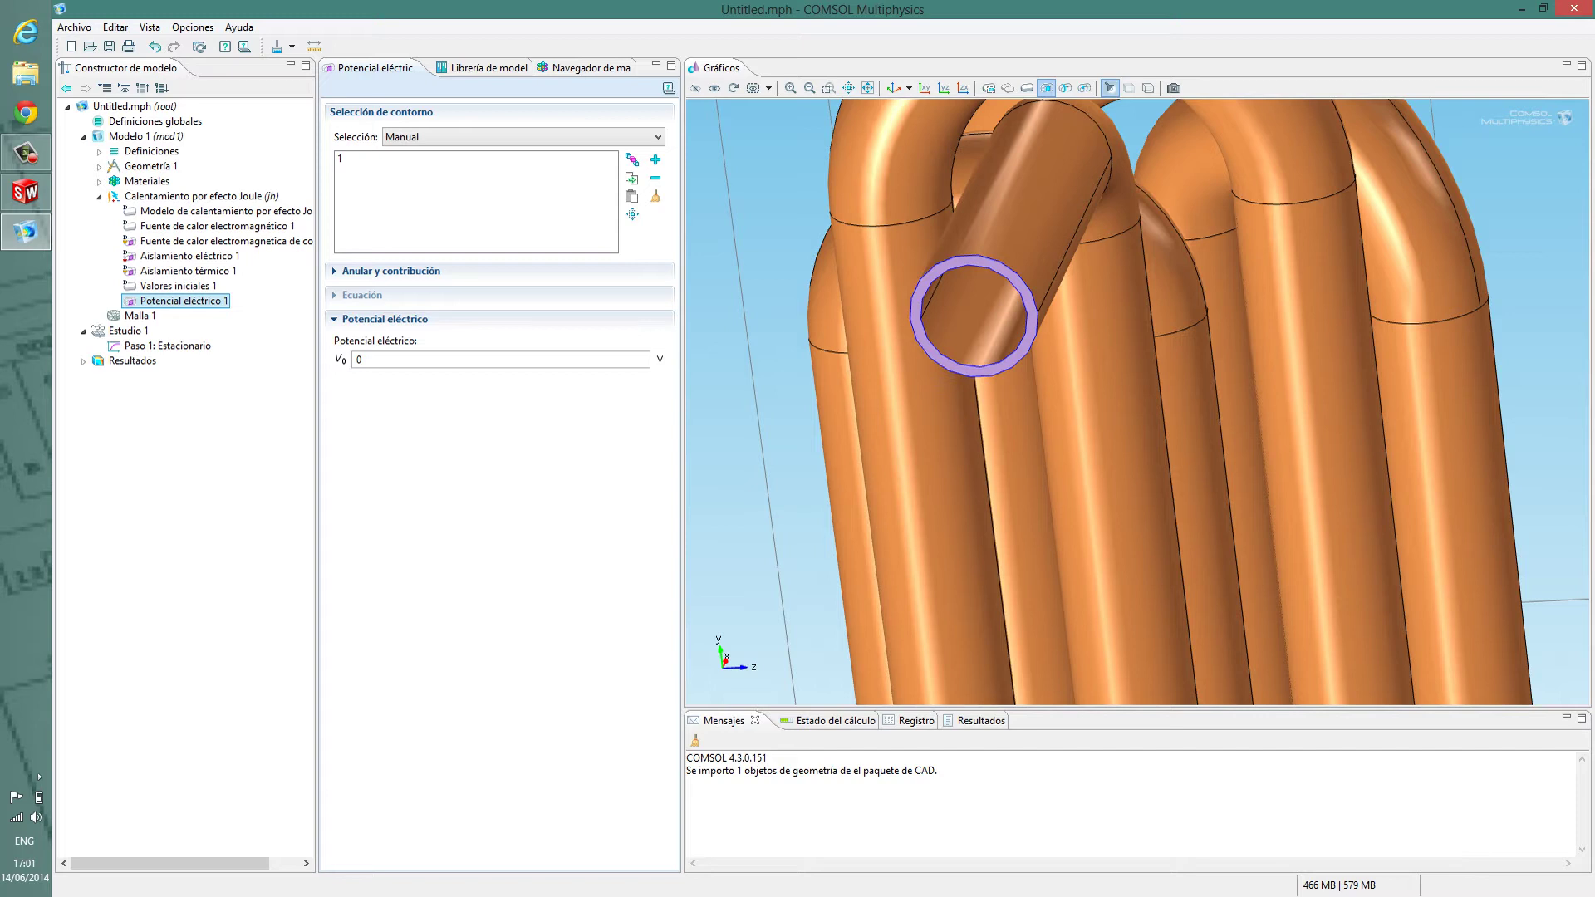
Set the electric potential V0 of Potencial eléctrico 1 to 1 V
{"action": "left_click", "coordinate": [362, 360]}
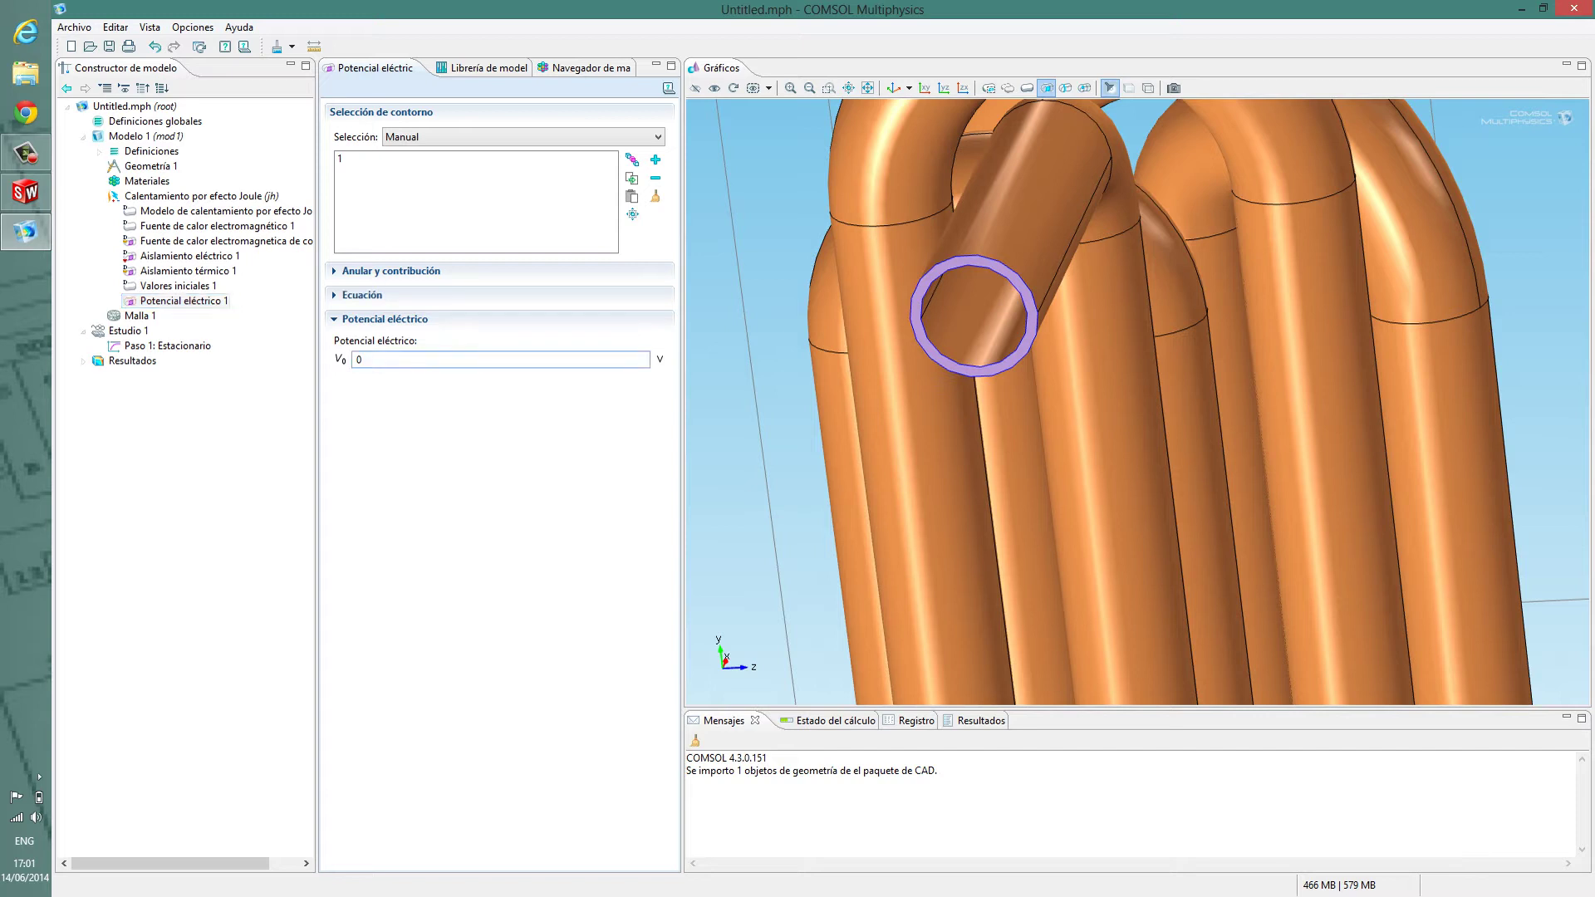
{"action": "key", "text": "BackSpace"}
{"action": "type", "text": "5"}
{"action": "type", "text": "1"}
Add a Tierra boundary condition from Corrientes eléctricas and assign it to the ring-shaped face at the tube's lower open end
{"action": "scroll", "coordinate": [1139, 399], "scroll_direction": "down", "scroll_amount": 8}
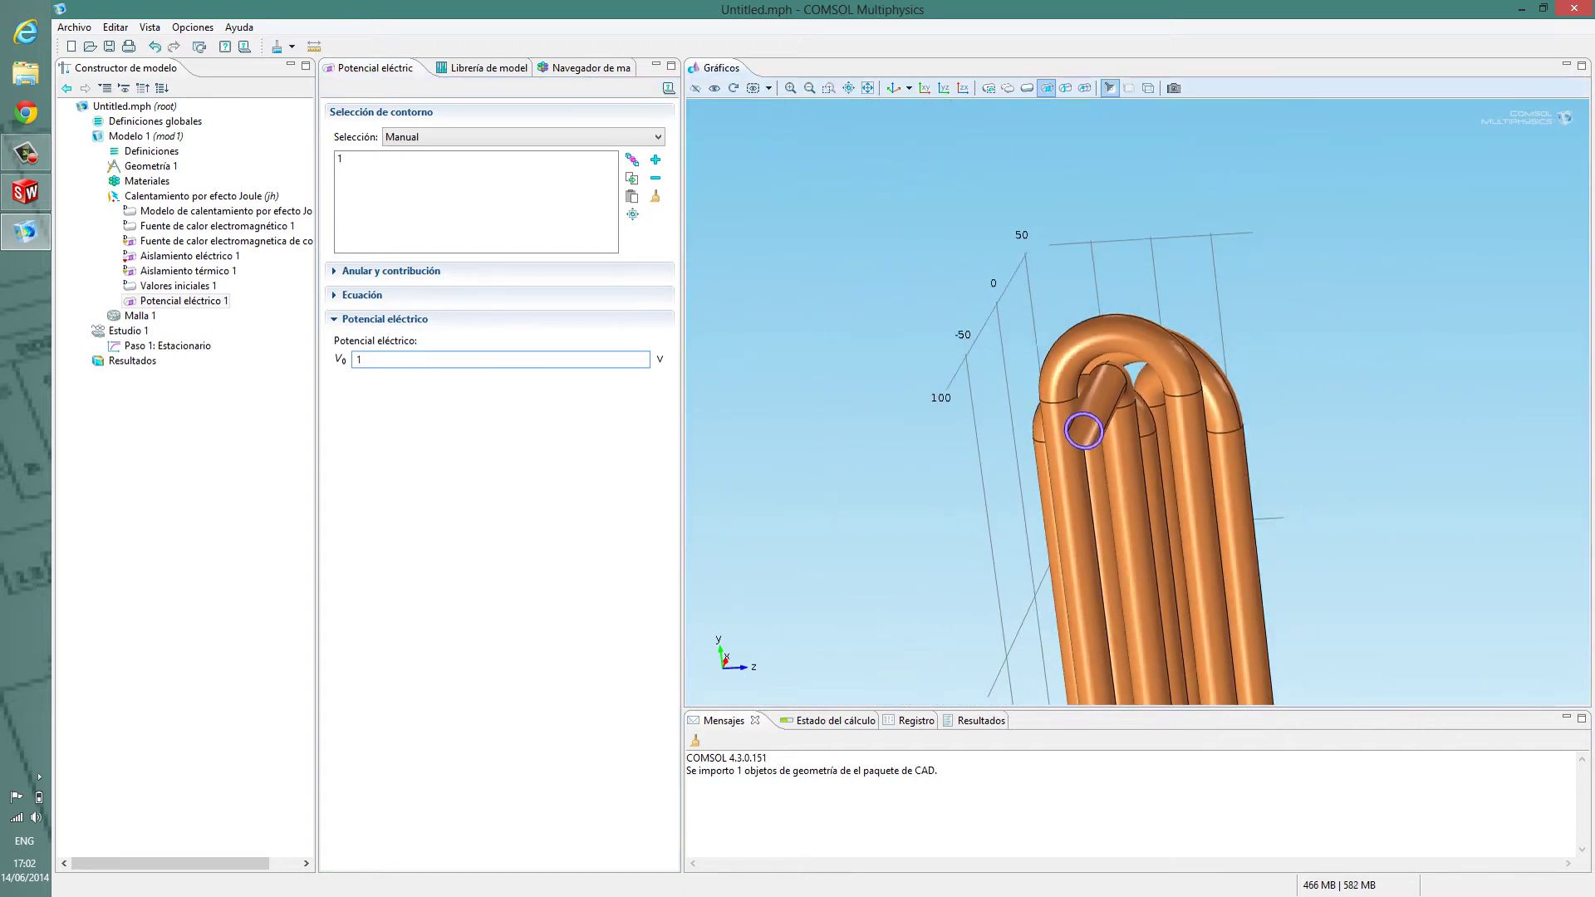
{"action": "right_click_drag", "start_coordinate": [1083, 430], "coordinate": [1033, 257]}
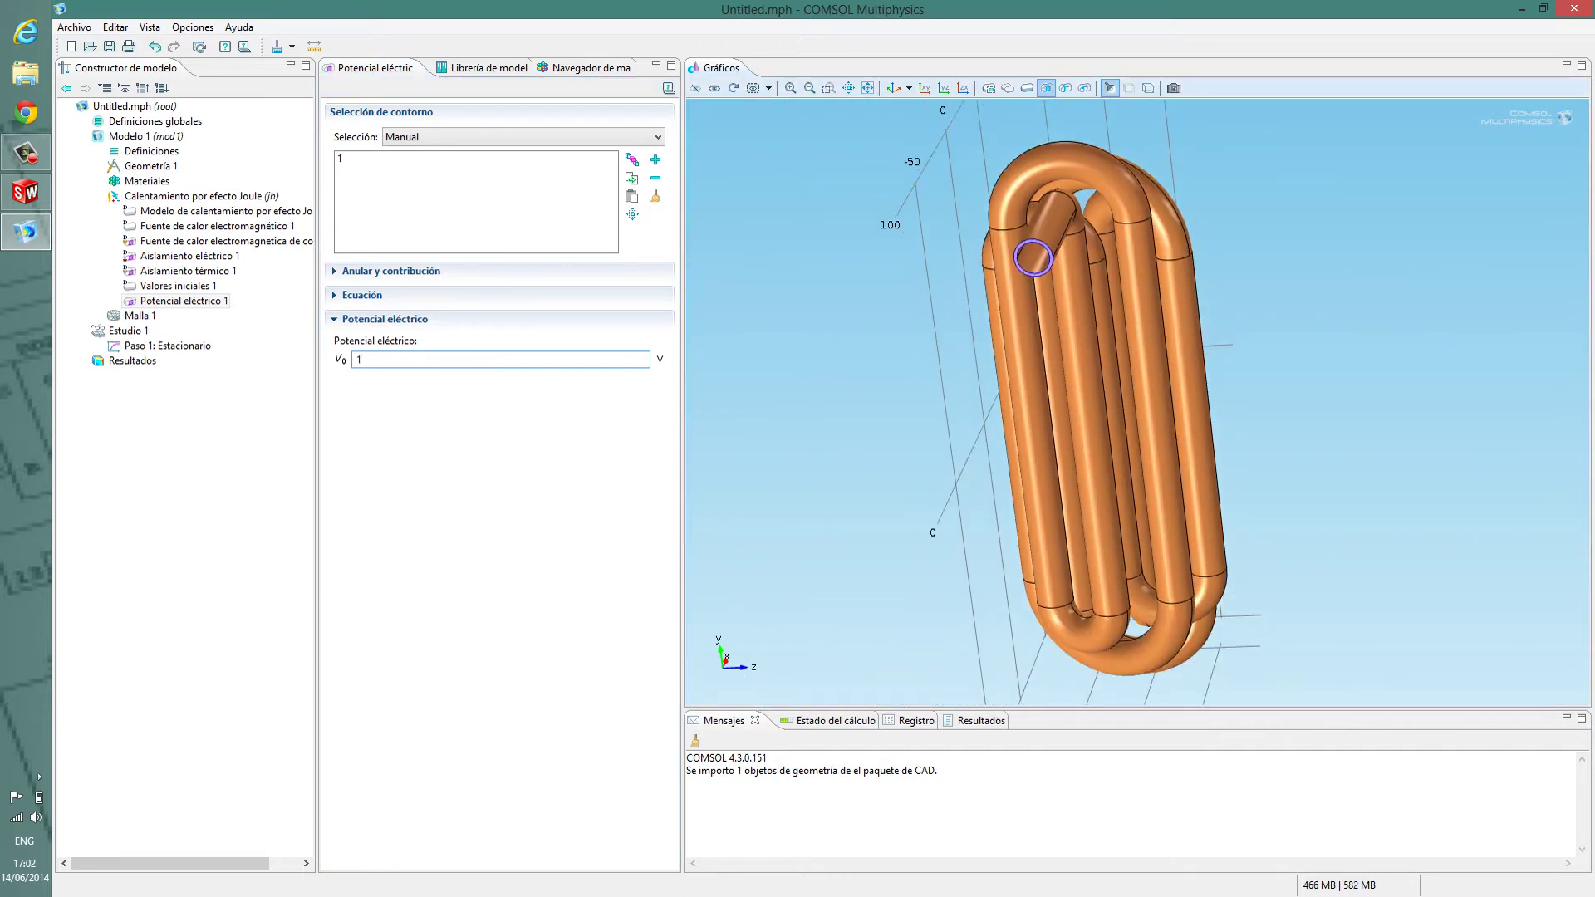
{"action": "left_click_drag", "start_coordinate": [1138, 399], "coordinate": [748, 399]}
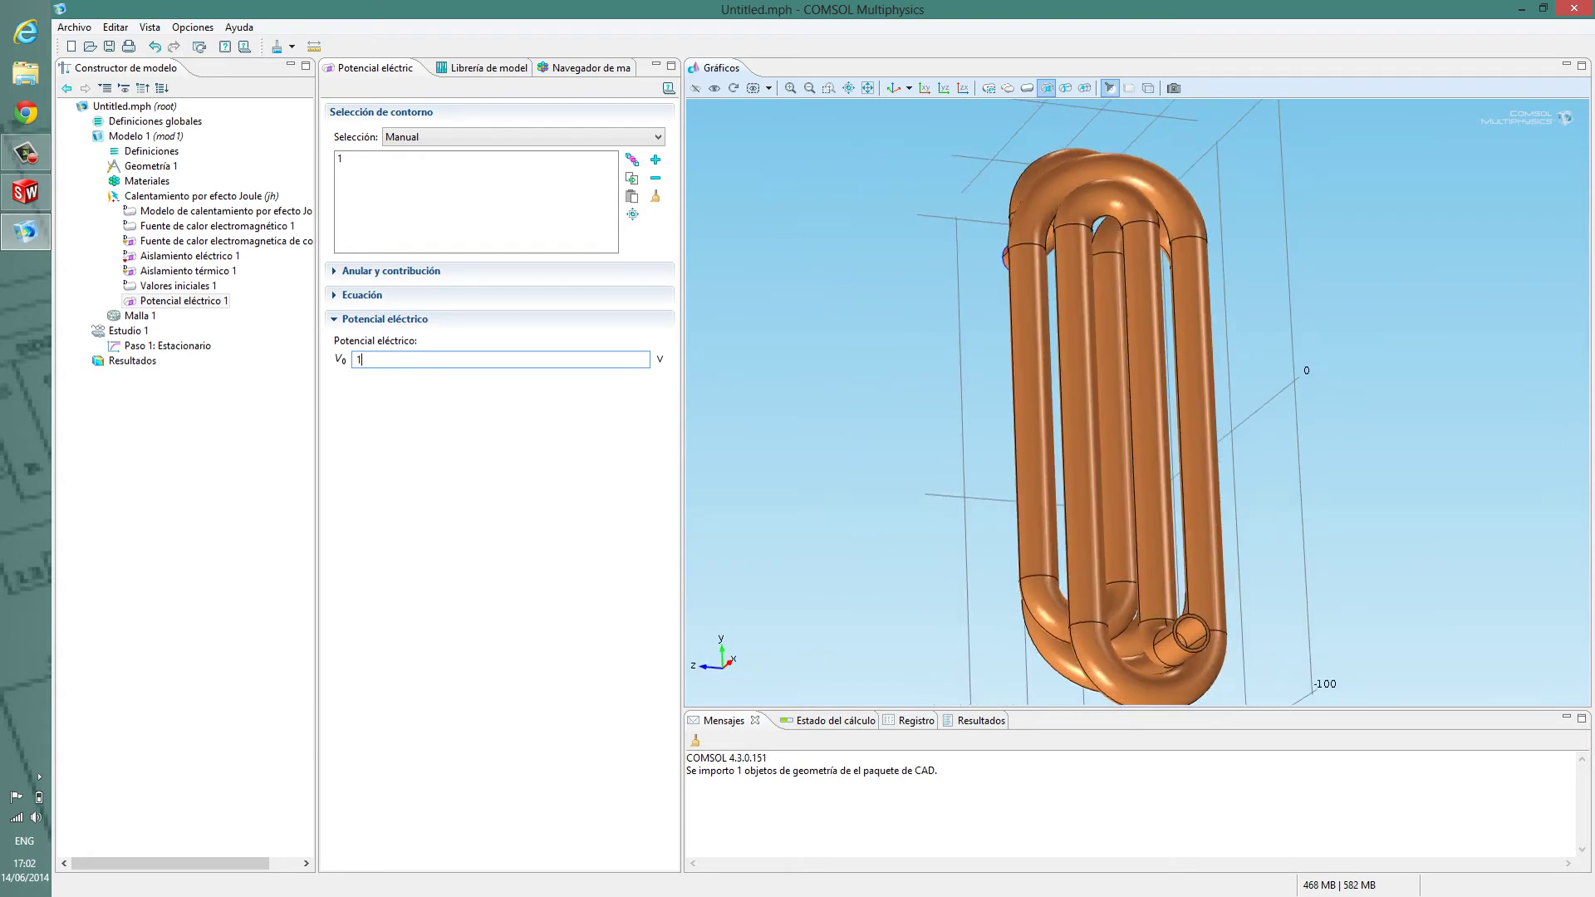
{"action": "right_click_drag", "start_coordinate": [1118, 407], "coordinate": [1116, 346]}
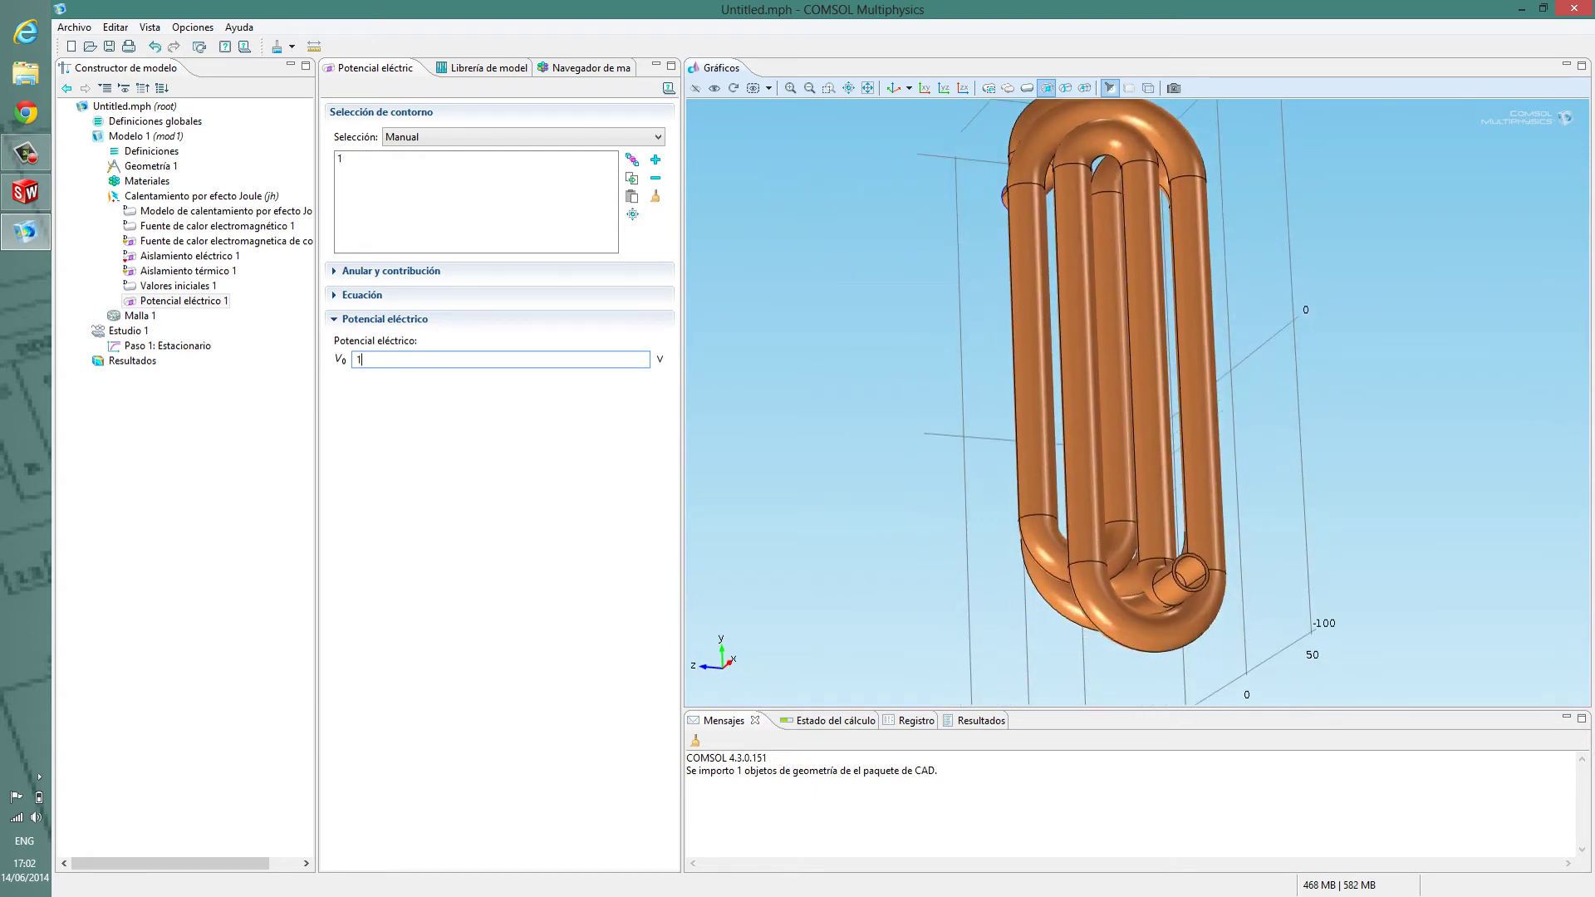
{"action": "scroll", "coordinate": [1188, 565], "scroll_direction": "up", "scroll_amount": 10}
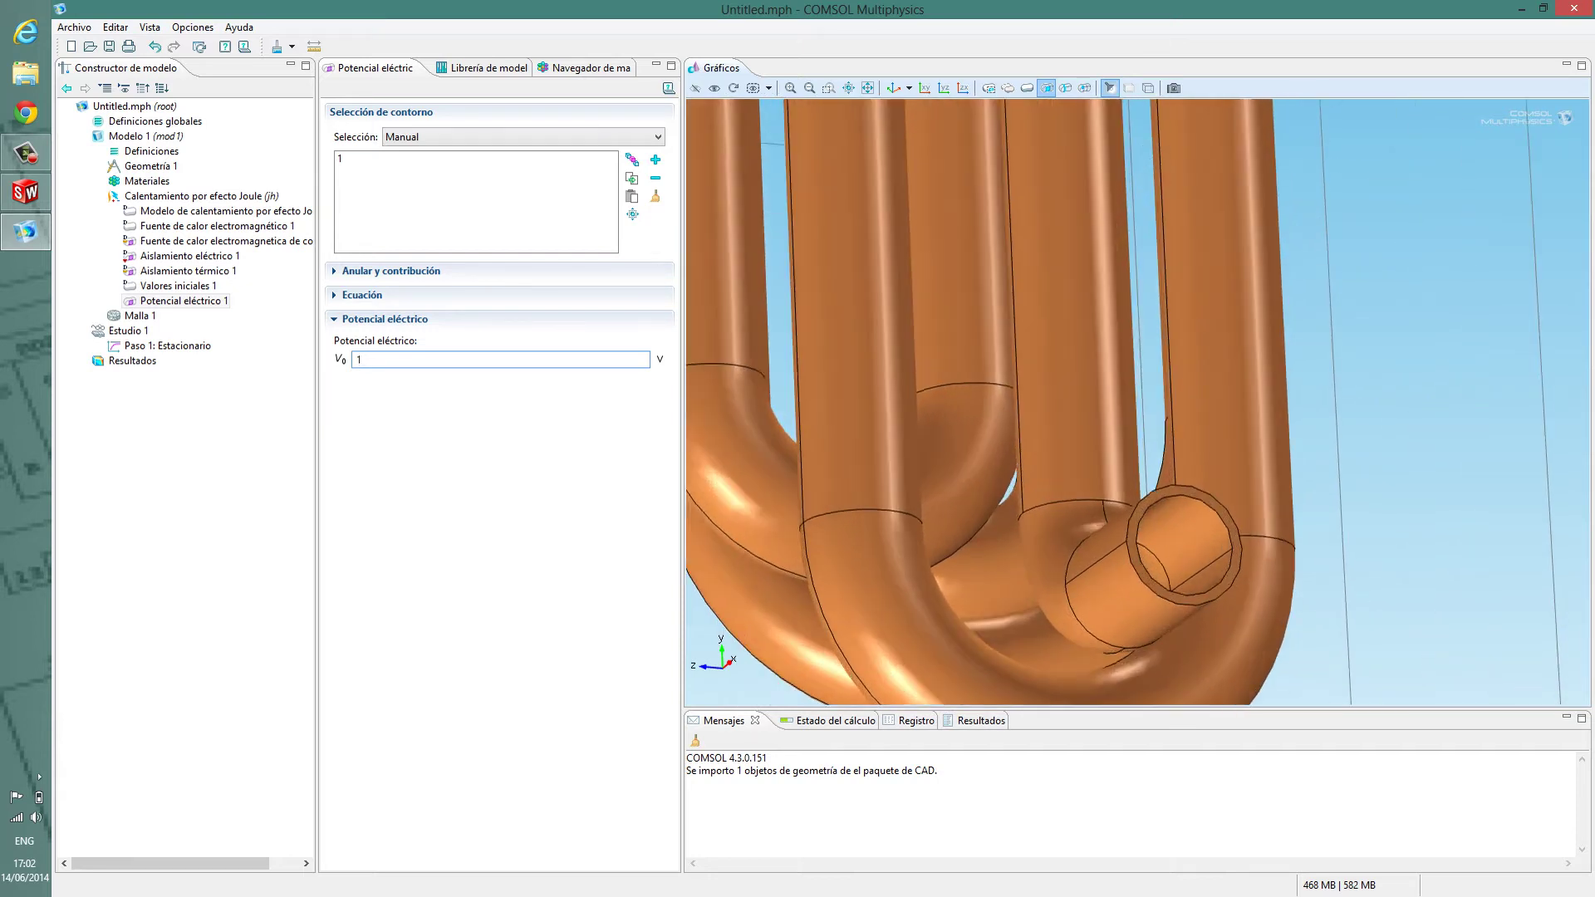
{"action": "scroll", "coordinate": [1203, 525], "scroll_direction": "up", "scroll_amount": 2}
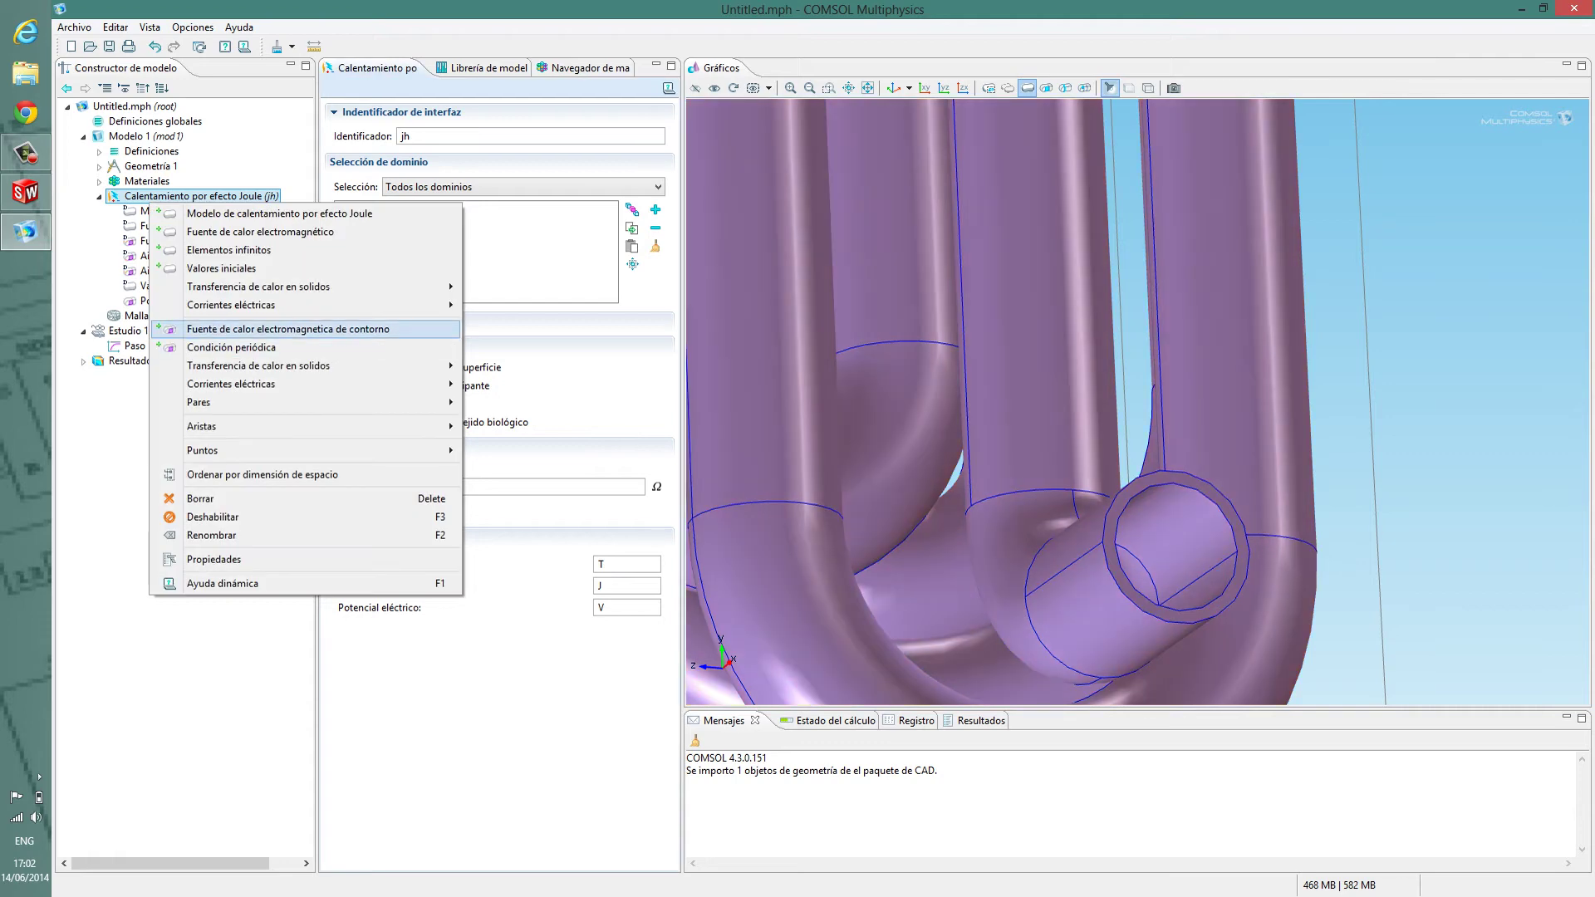
{"action": "mouse_move", "coordinate": [249, 384]}
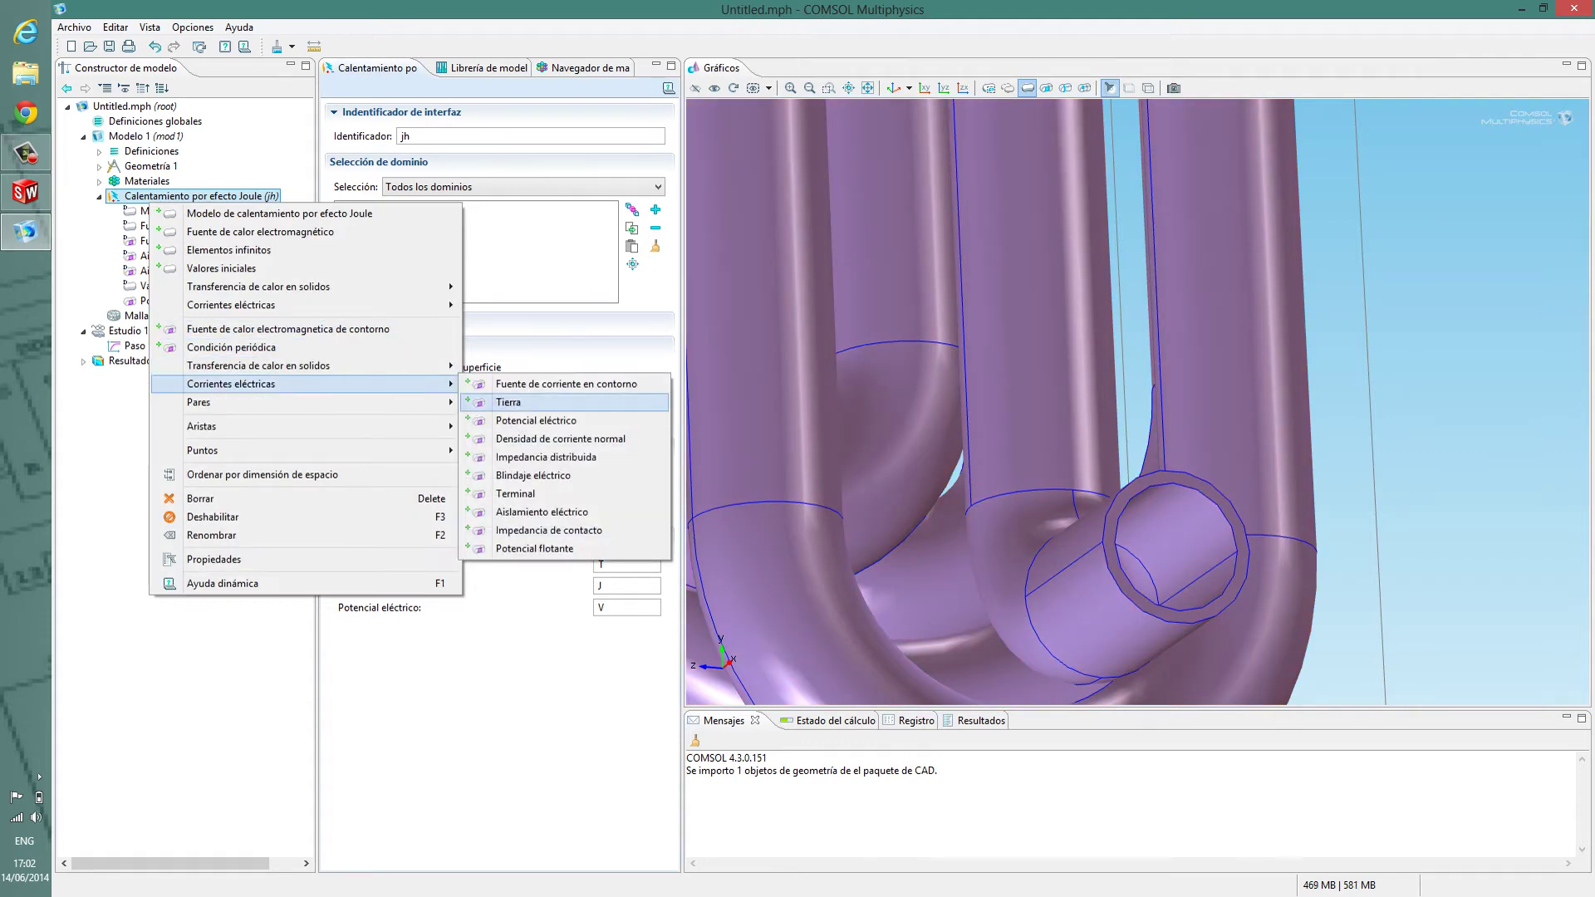
{"action": "left_click", "coordinate": [508, 402]}
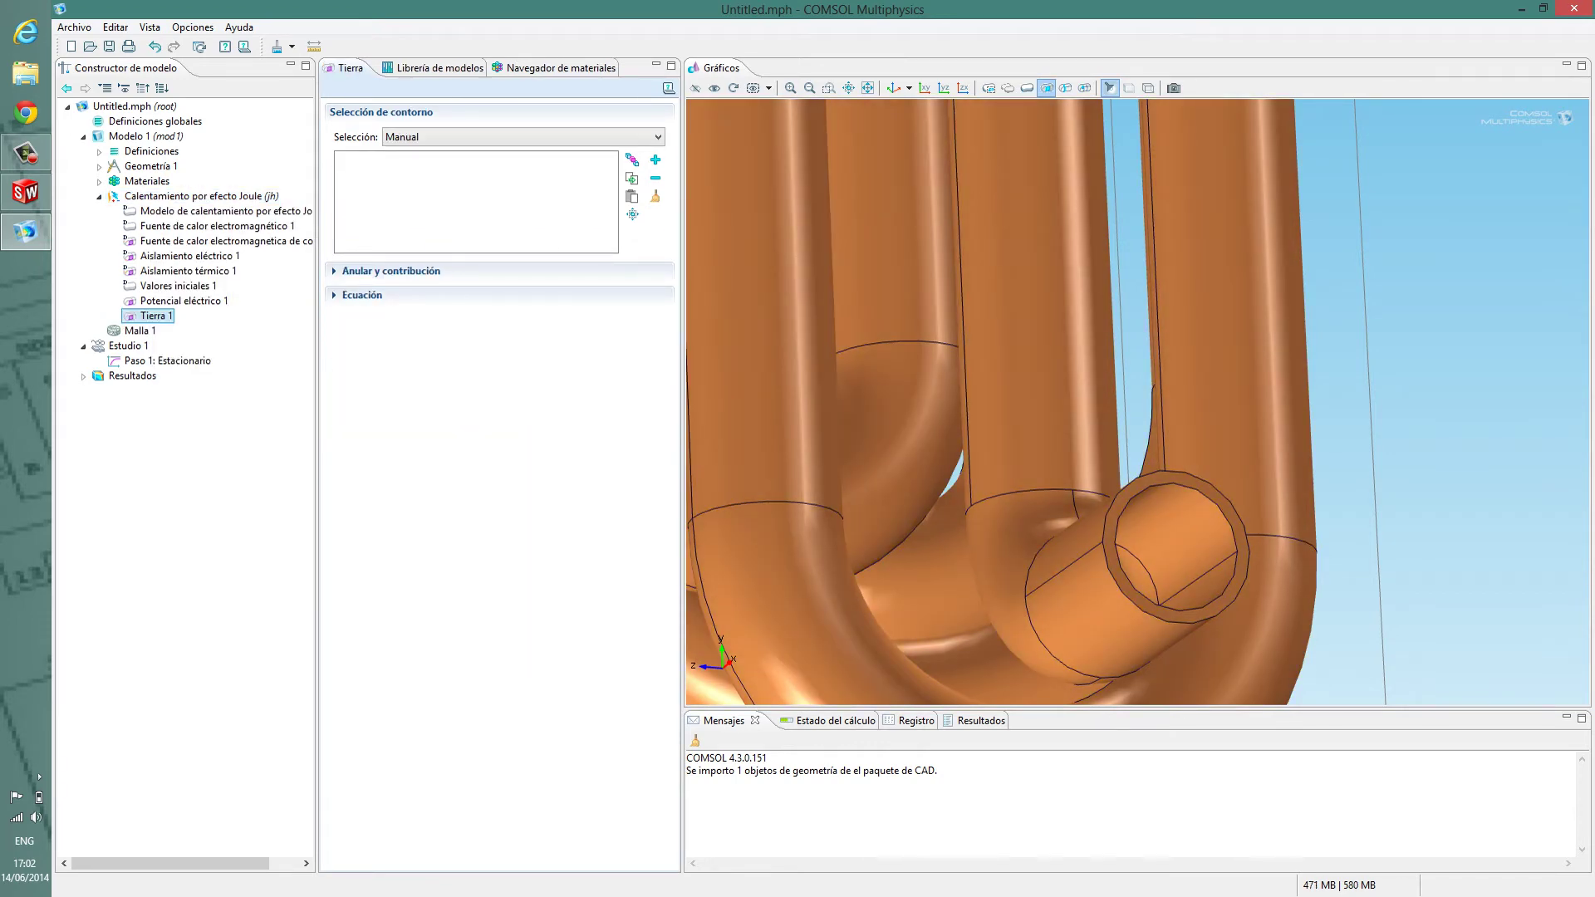
{"action": "left_click", "coordinate": [1110, 536]}
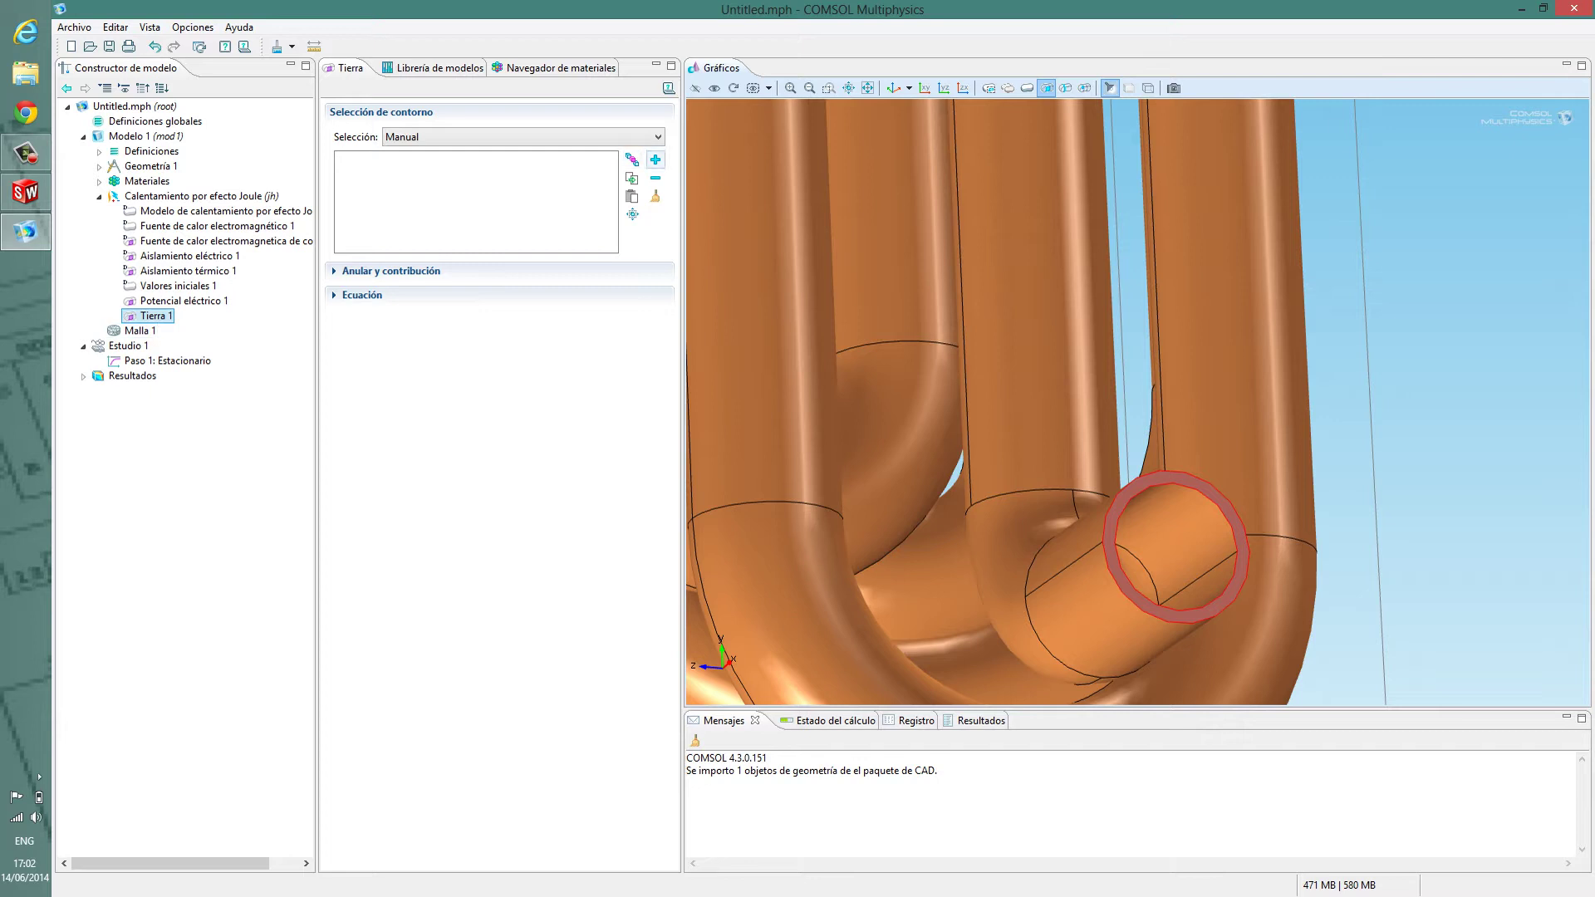
{"action": "left_click", "coordinate": [655, 160]}
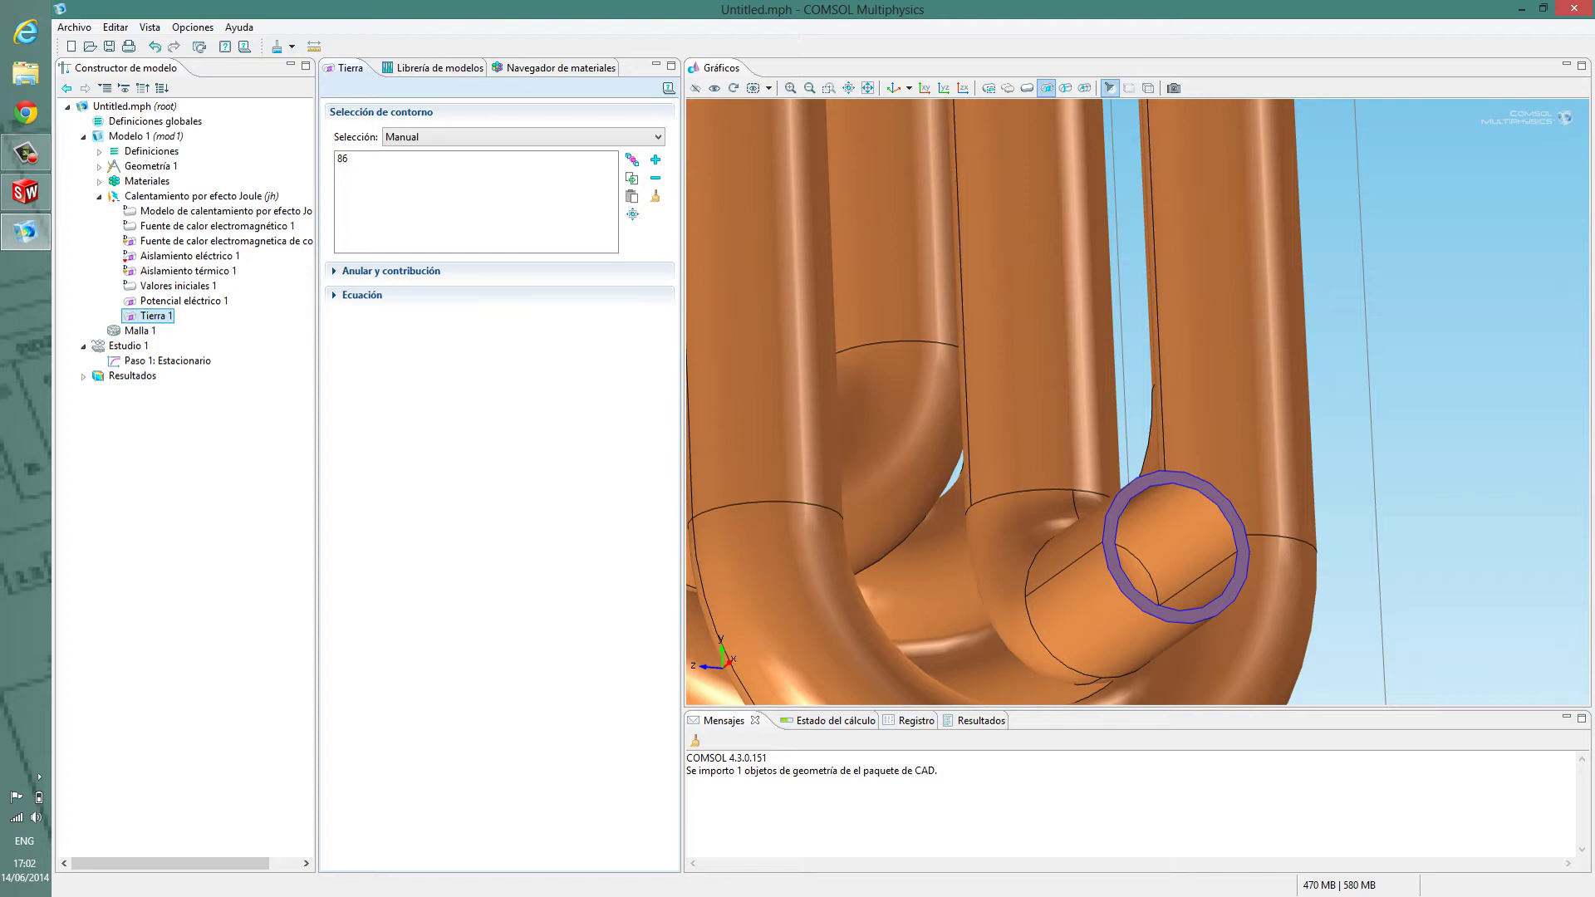
Examine both tube ends and check the full boundary list of Aislamiento eléctrico 1 for overridden faces
{"action": "scroll", "coordinate": [924, 362], "scroll_direction": "down", "scroll_amount": 5}
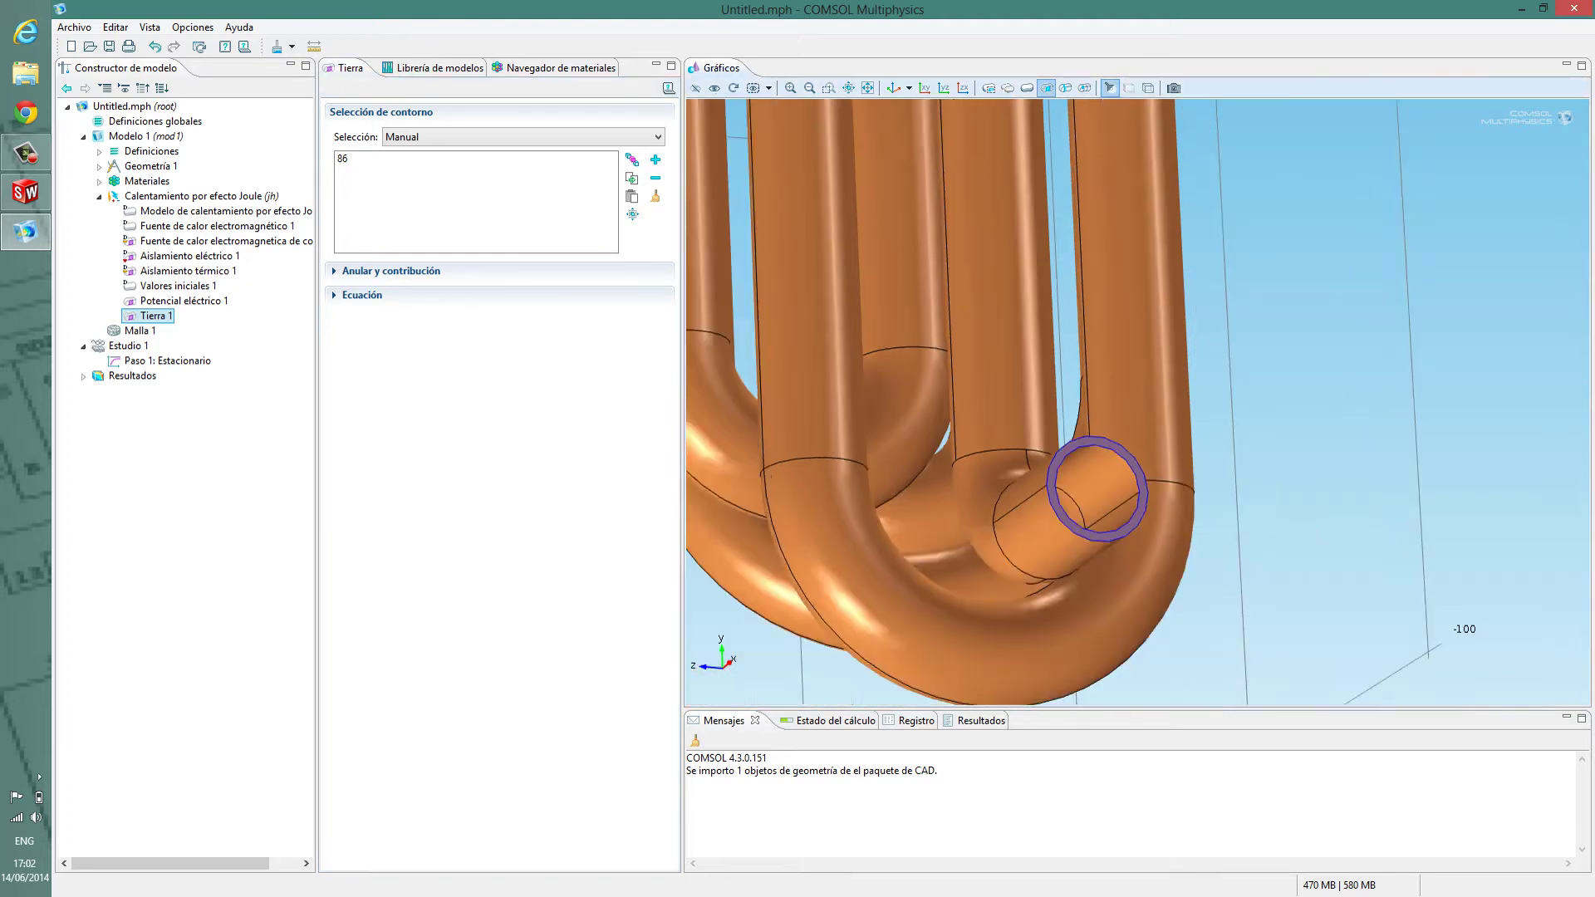
{"action": "right_click_drag", "start_coordinate": [924, 363], "coordinate": [1045, 582]}
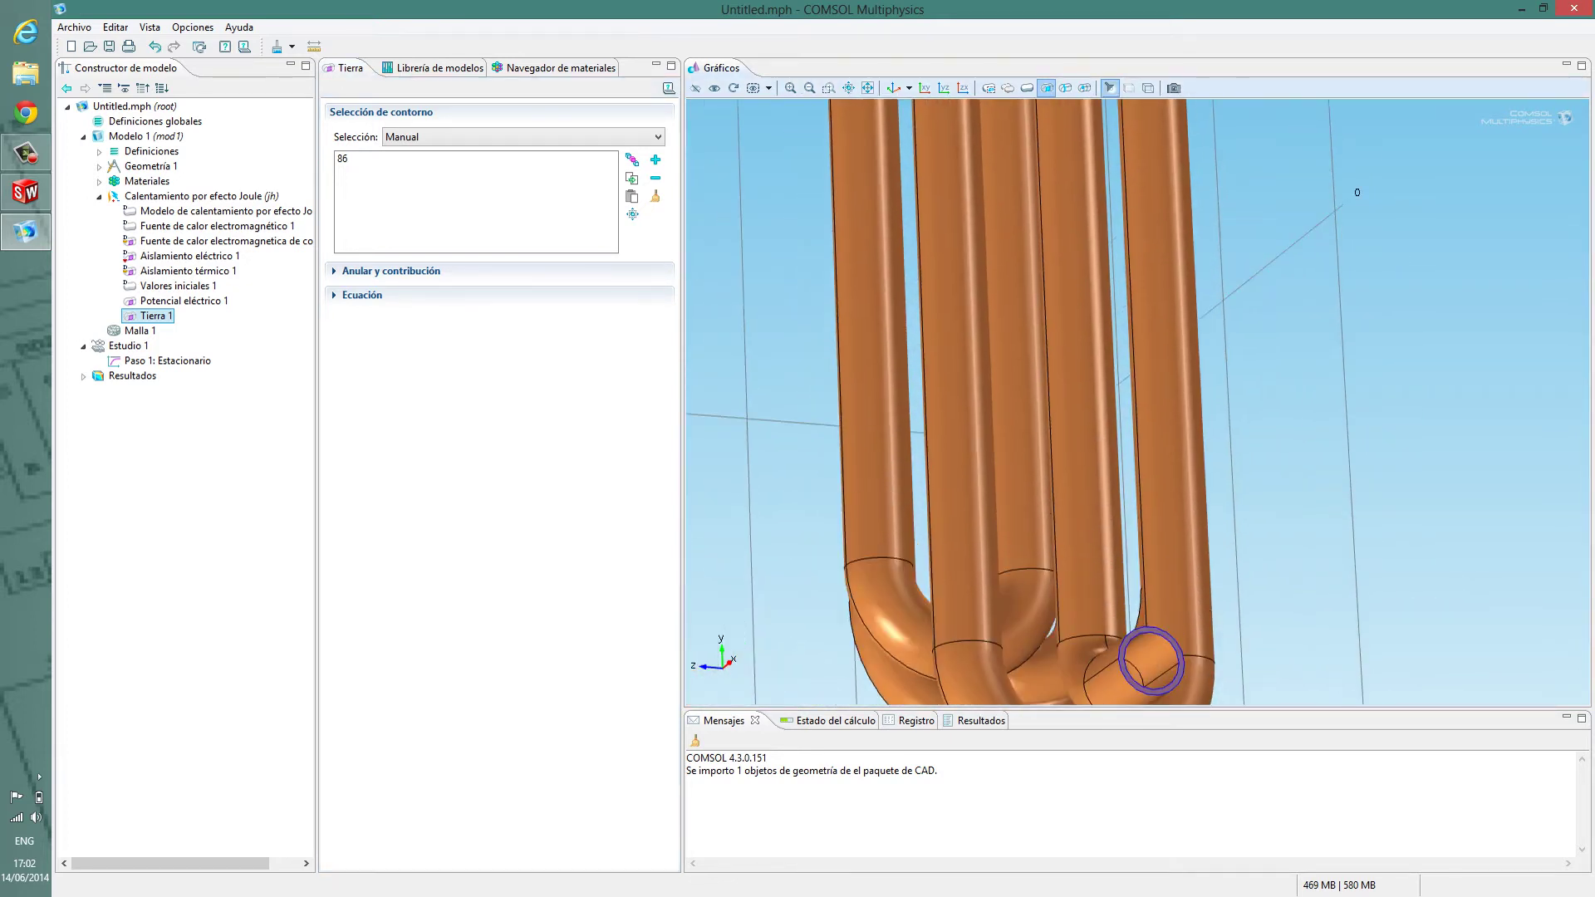
{"action": "scroll", "coordinate": [1025, 395], "scroll_direction": "down", "scroll_amount": 3}
{"action": "right_click_drag", "start_coordinate": [1026, 395], "coordinate": [1032, 457]}
{"action": "left_click_drag", "start_coordinate": [1031, 457], "coordinate": [1296, 454]}
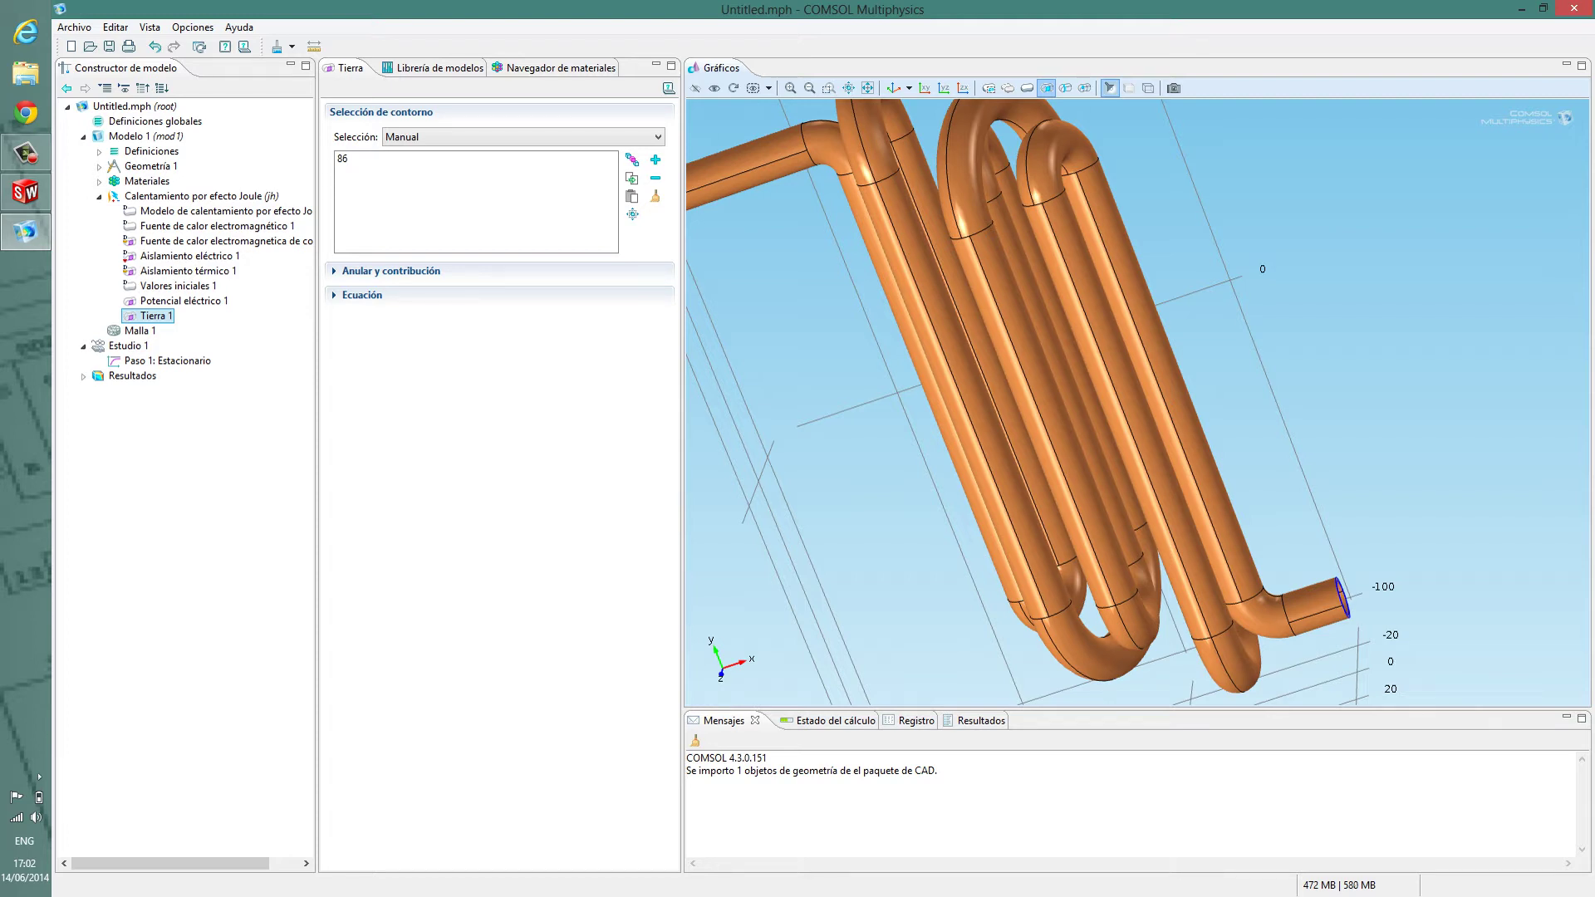
{"action": "right_click_drag", "start_coordinate": [967, 432], "coordinate": [1037, 451]}
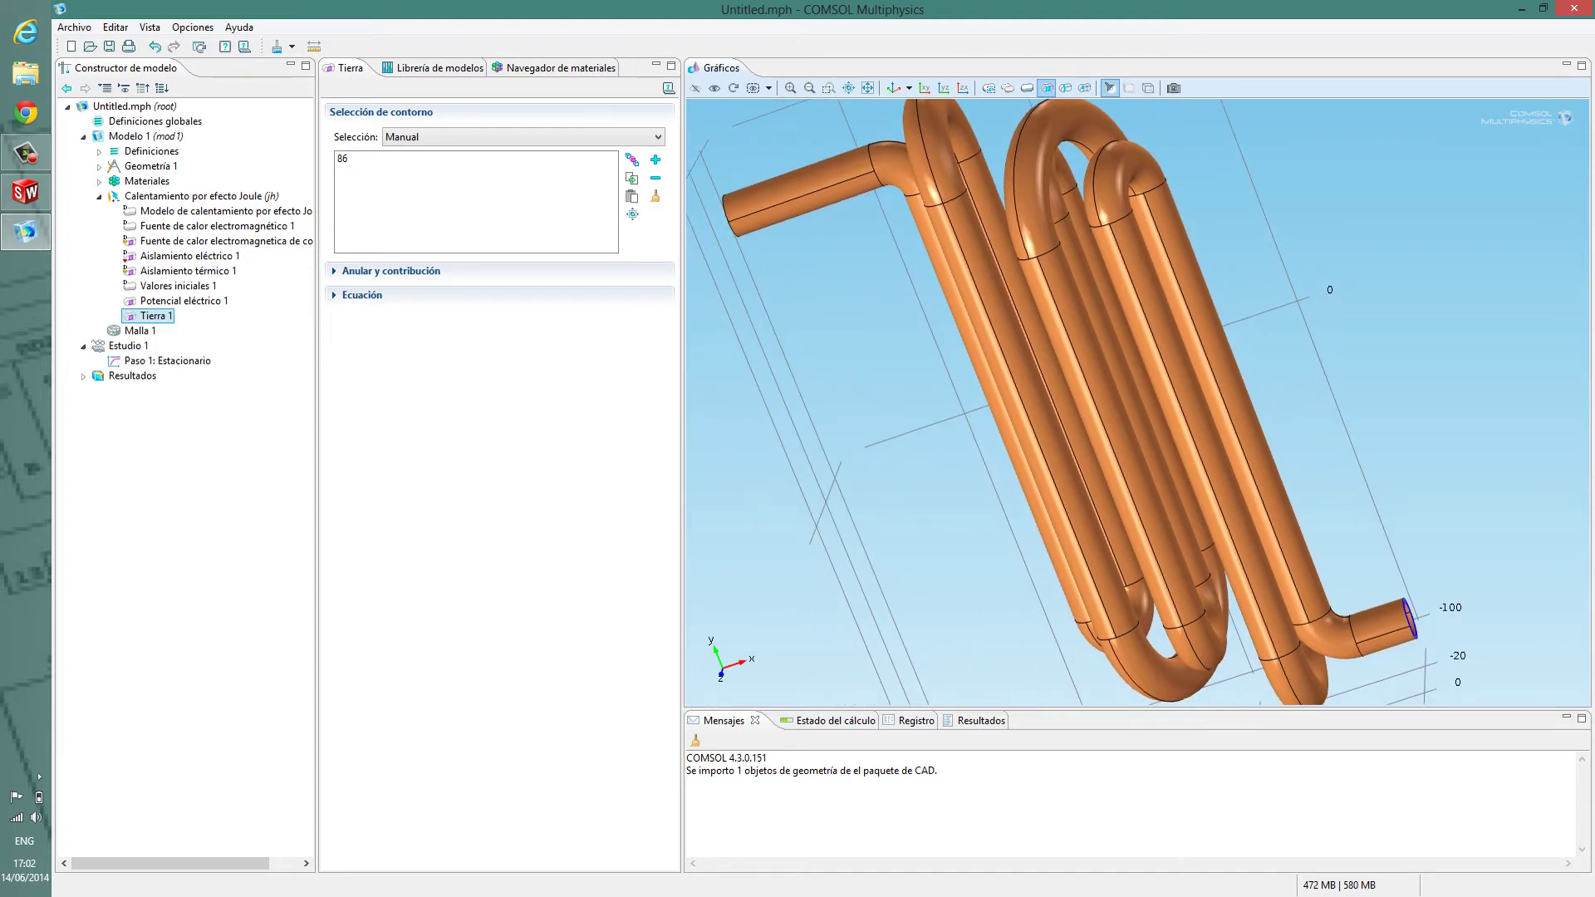
{"action": "scroll", "coordinate": [1037, 451], "scroll_direction": "down", "scroll_amount": 1}
{"action": "left_click_drag", "start_coordinate": [1037, 451], "coordinate": [1143, 422]}
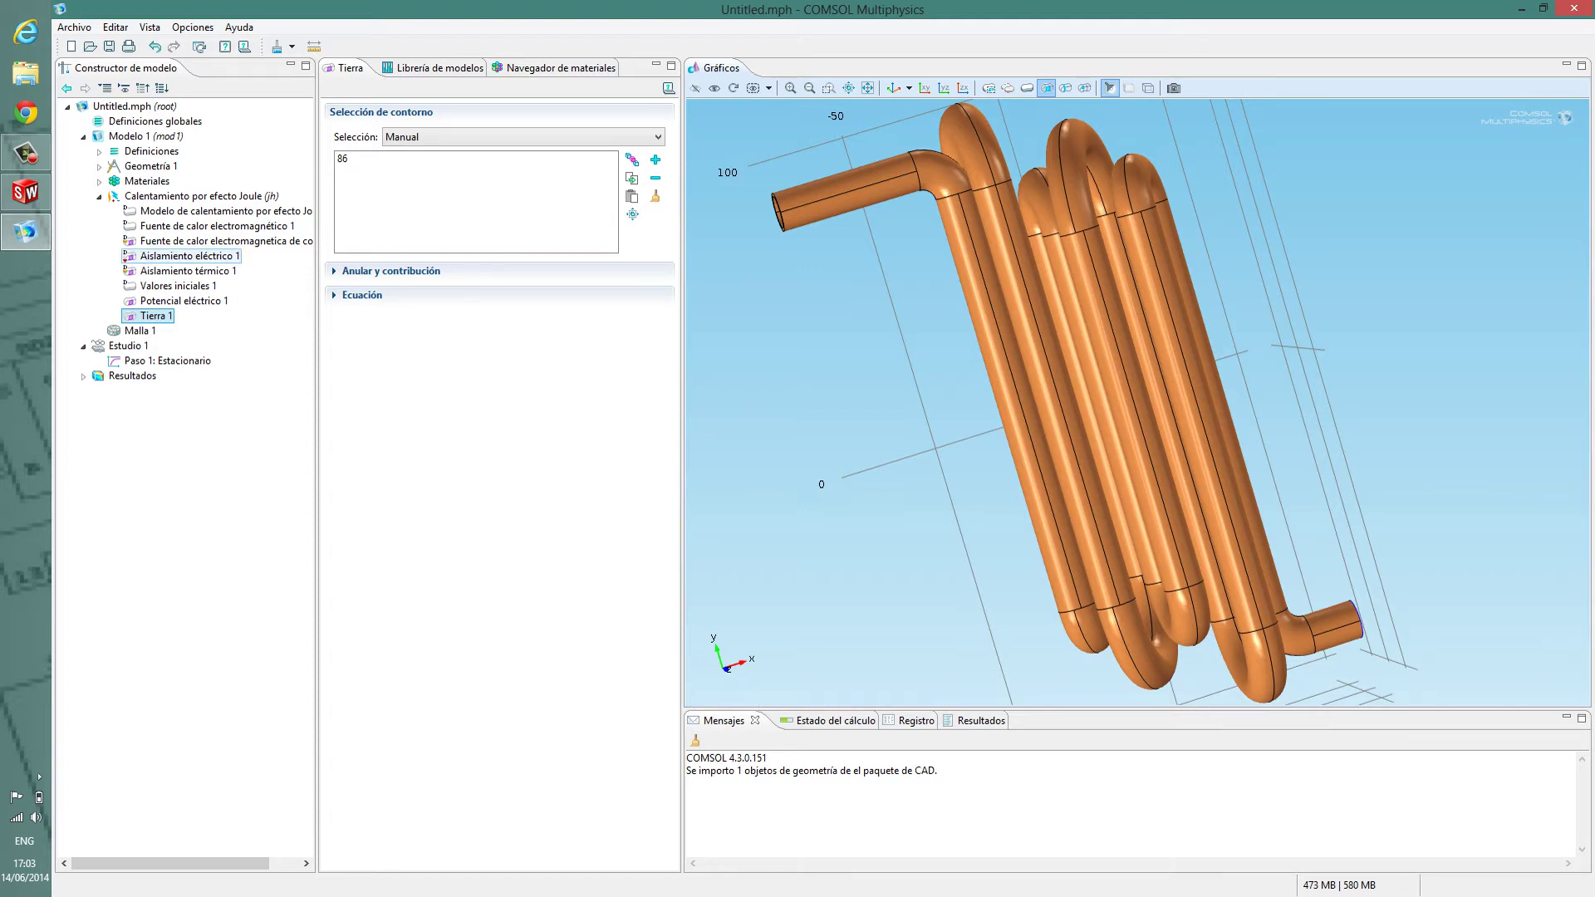
{"action": "left_click", "coordinate": [191, 256]}
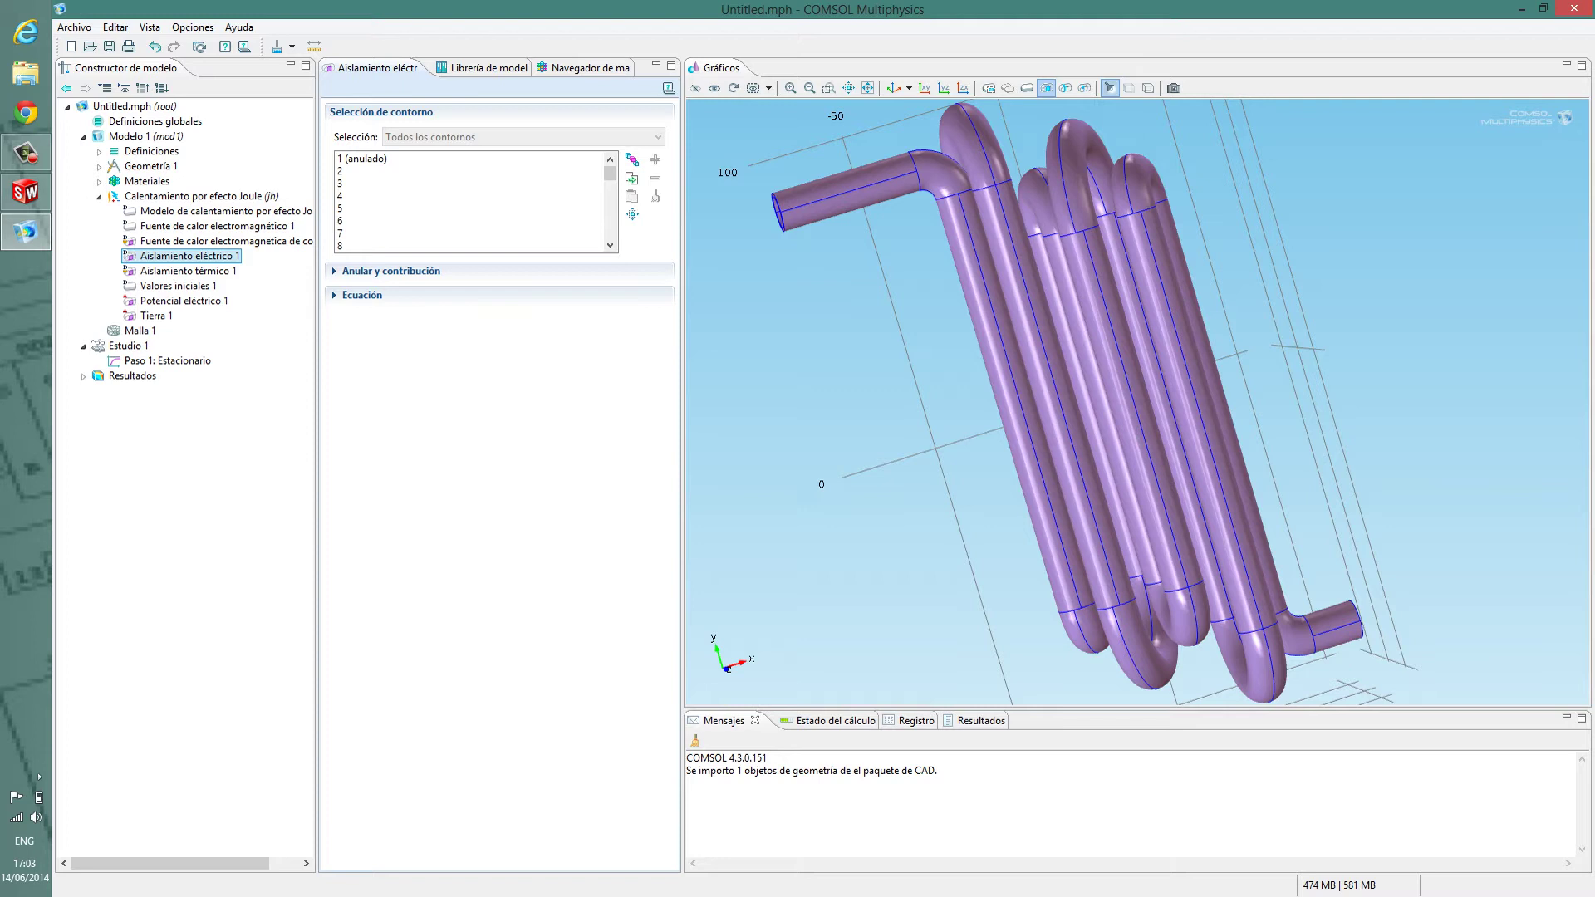
{"action": "left_click_drag", "start_coordinate": [610, 173], "coordinate": [610, 232]}
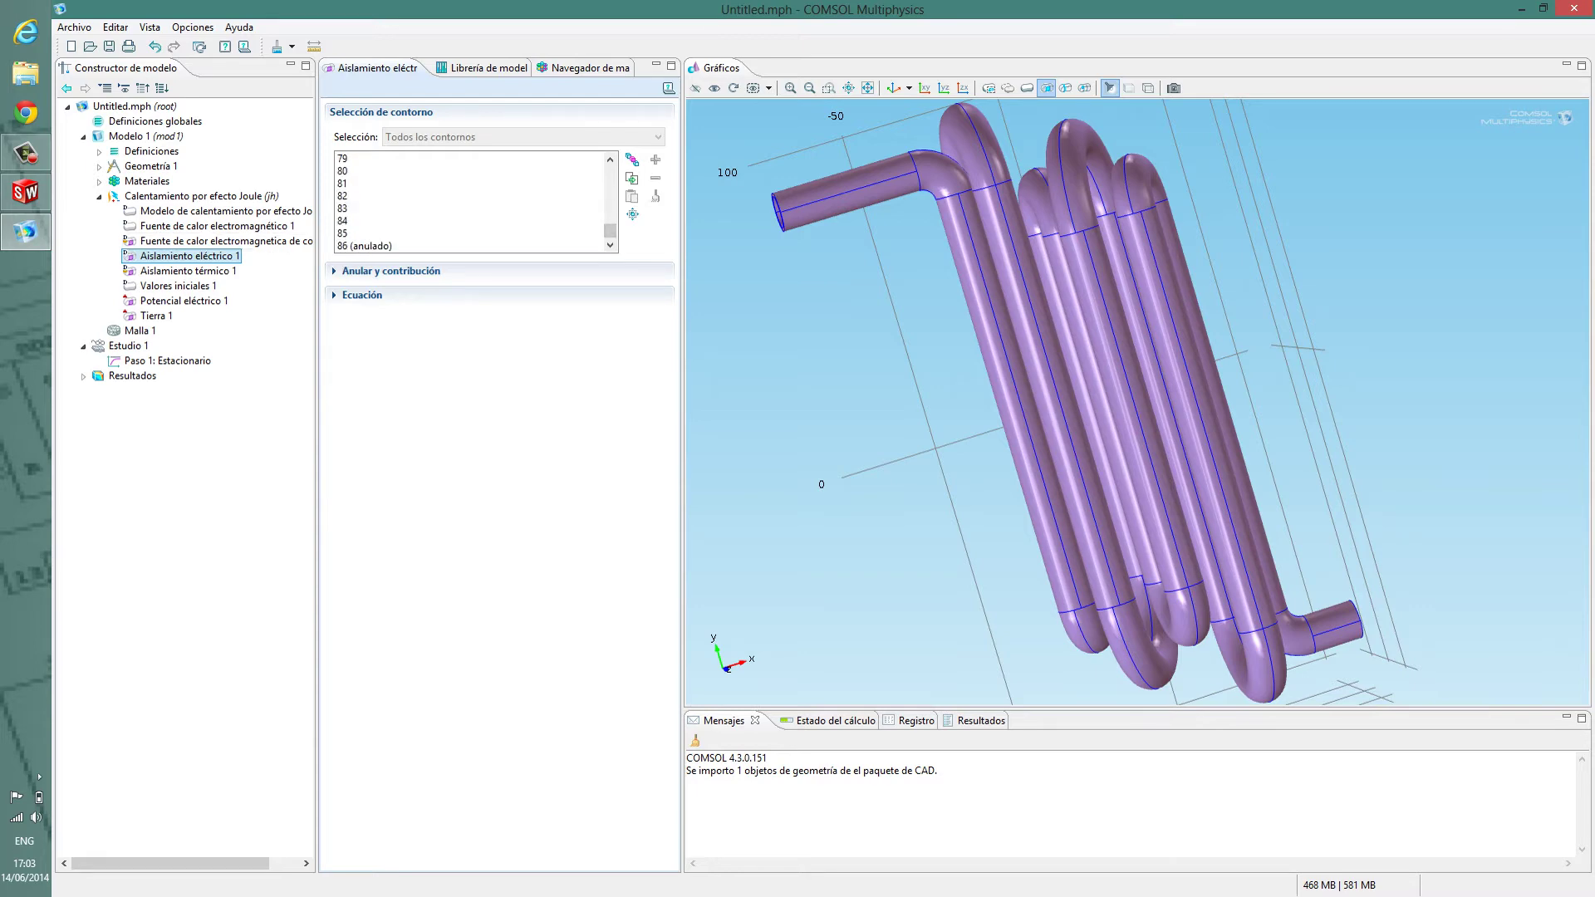
{"action": "mouse_move", "coordinate": [1138, 399]}
{"action": "left_mouse_down"}
{"action": "mouse_move", "coordinate": [1039, 403]}
{"action": "mouse_move", "coordinate": [1138, 407]}
{"action": "left_mouse_up"}
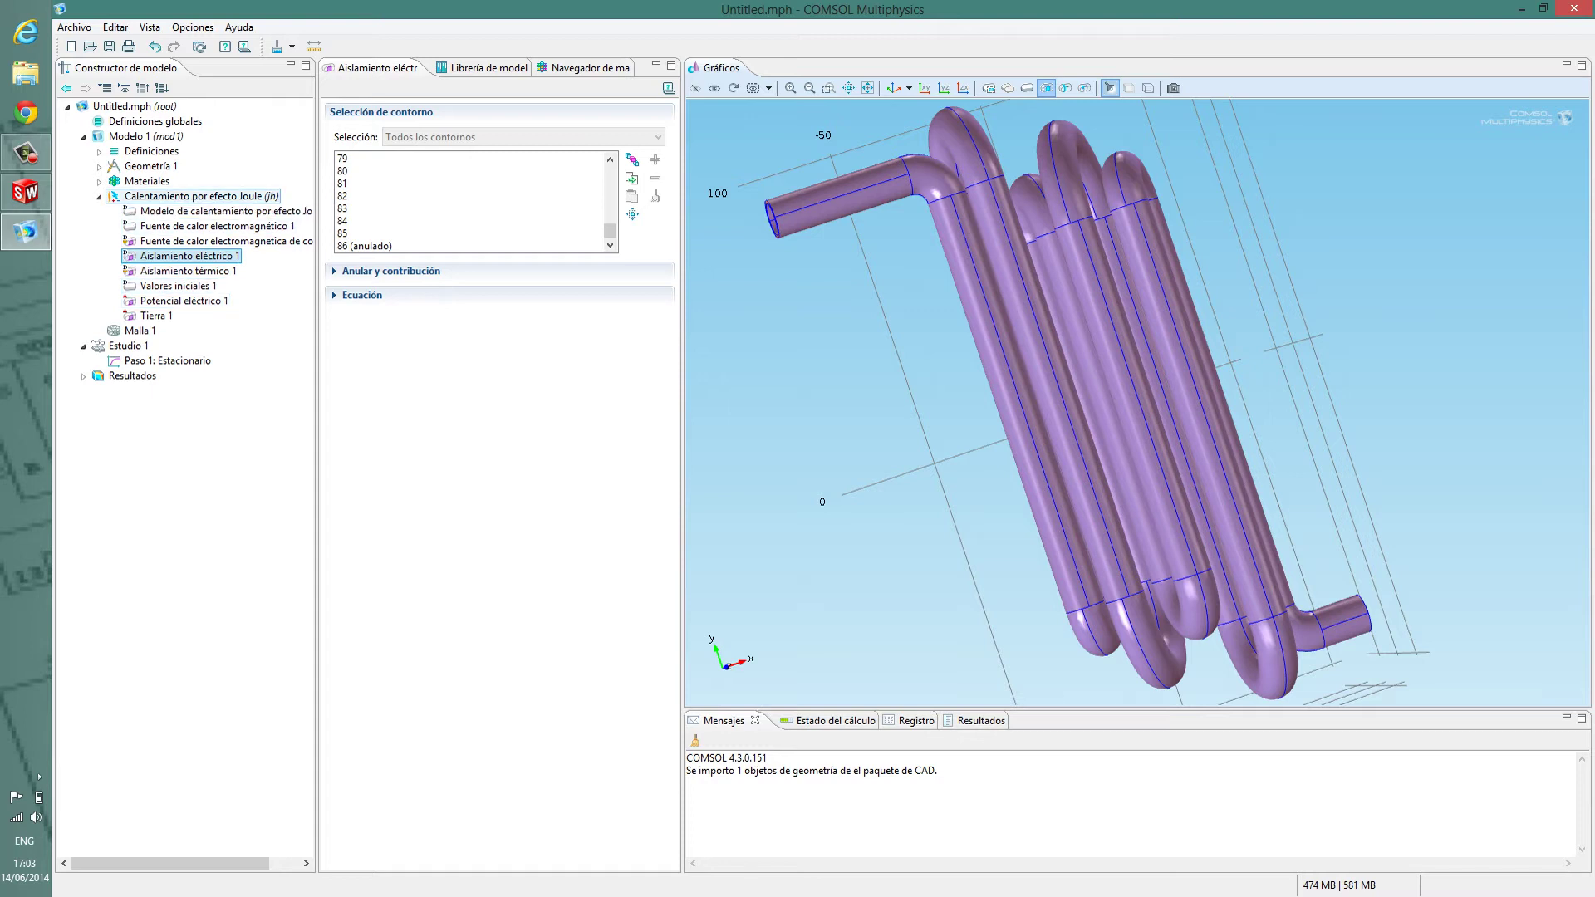
Add a Temperatura boundary condition from Transferencia de calor en solidos to the Calentamiento por efecto Joule interface
{"action": "left_click", "coordinate": [199, 196]}
{"action": "right_click", "coordinate": [200, 197]}
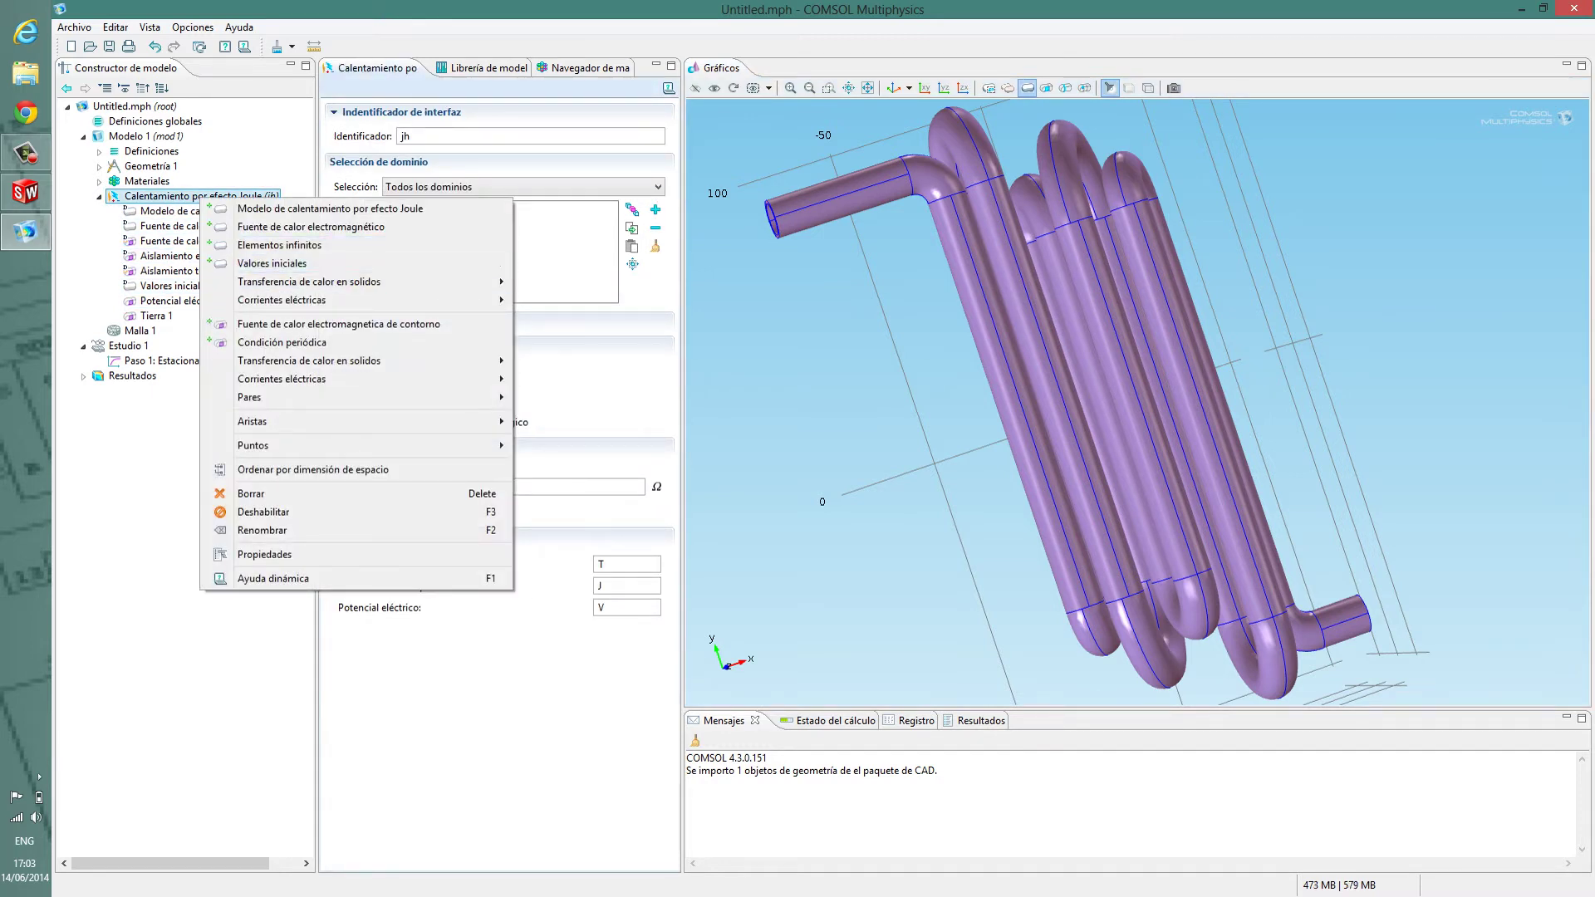
{"action": "mouse_move", "coordinate": [258, 397]}
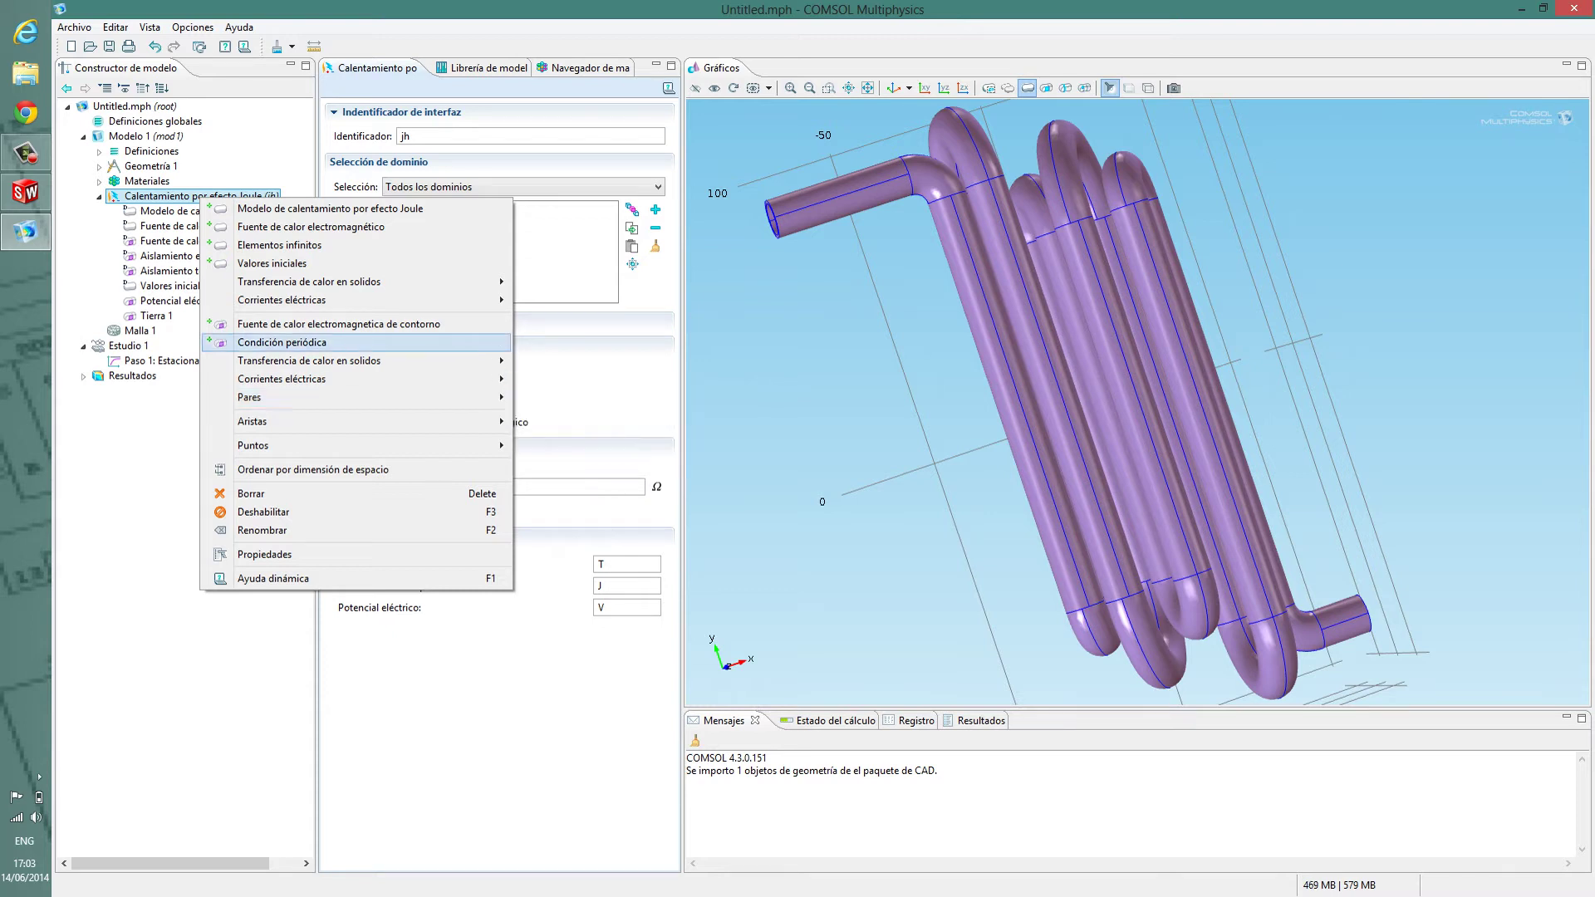
{"action": "mouse_move", "coordinate": [332, 361]}
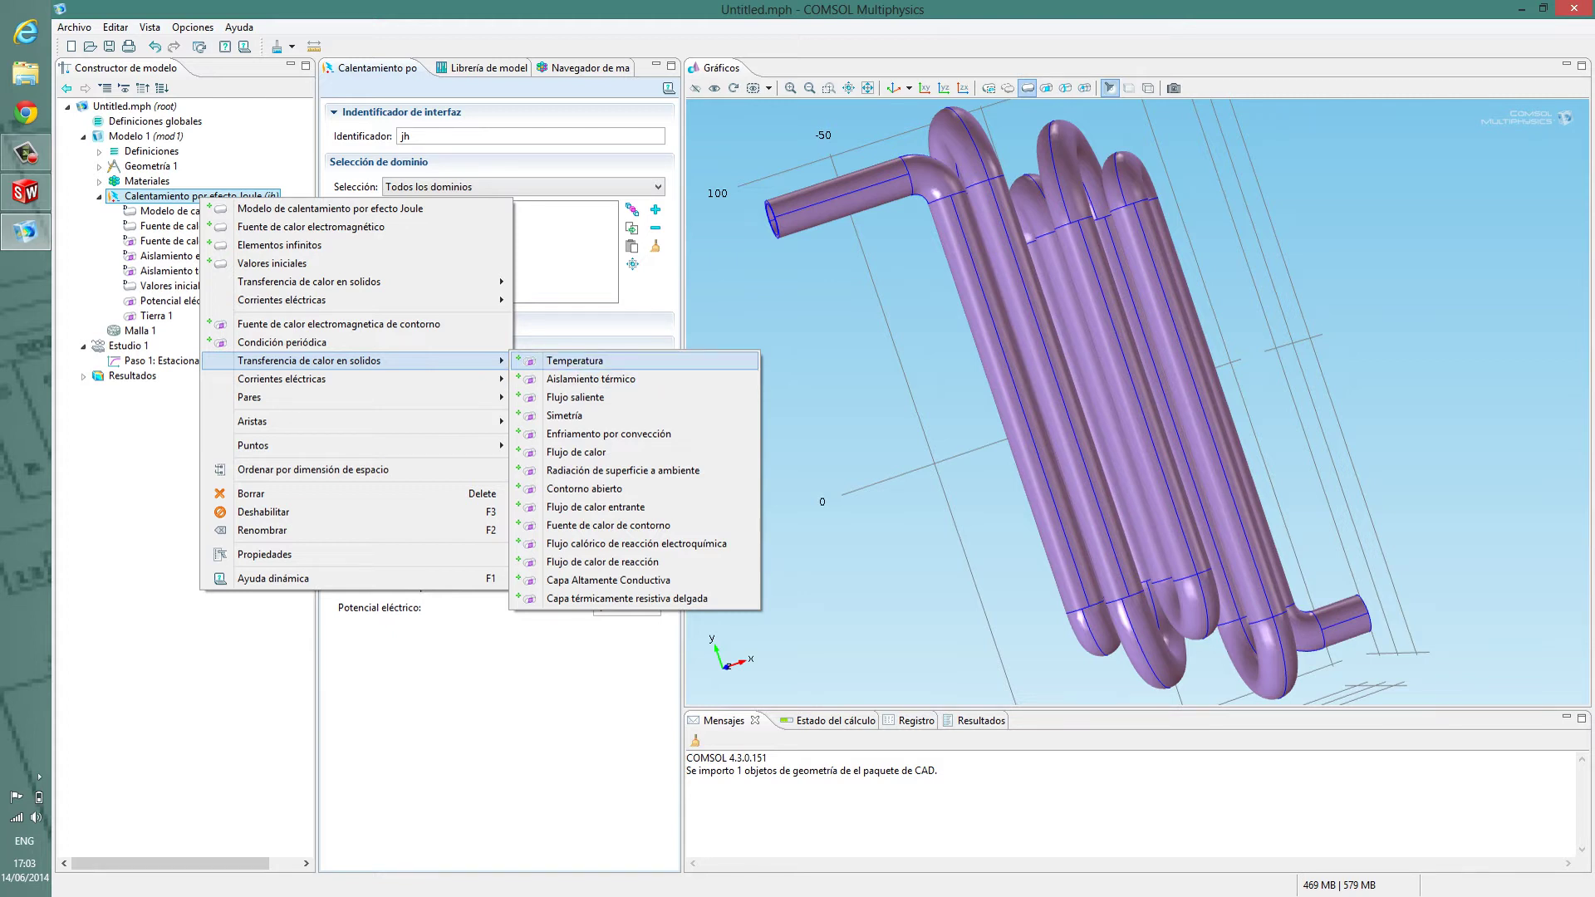
{"action": "left_click", "coordinate": [575, 360]}
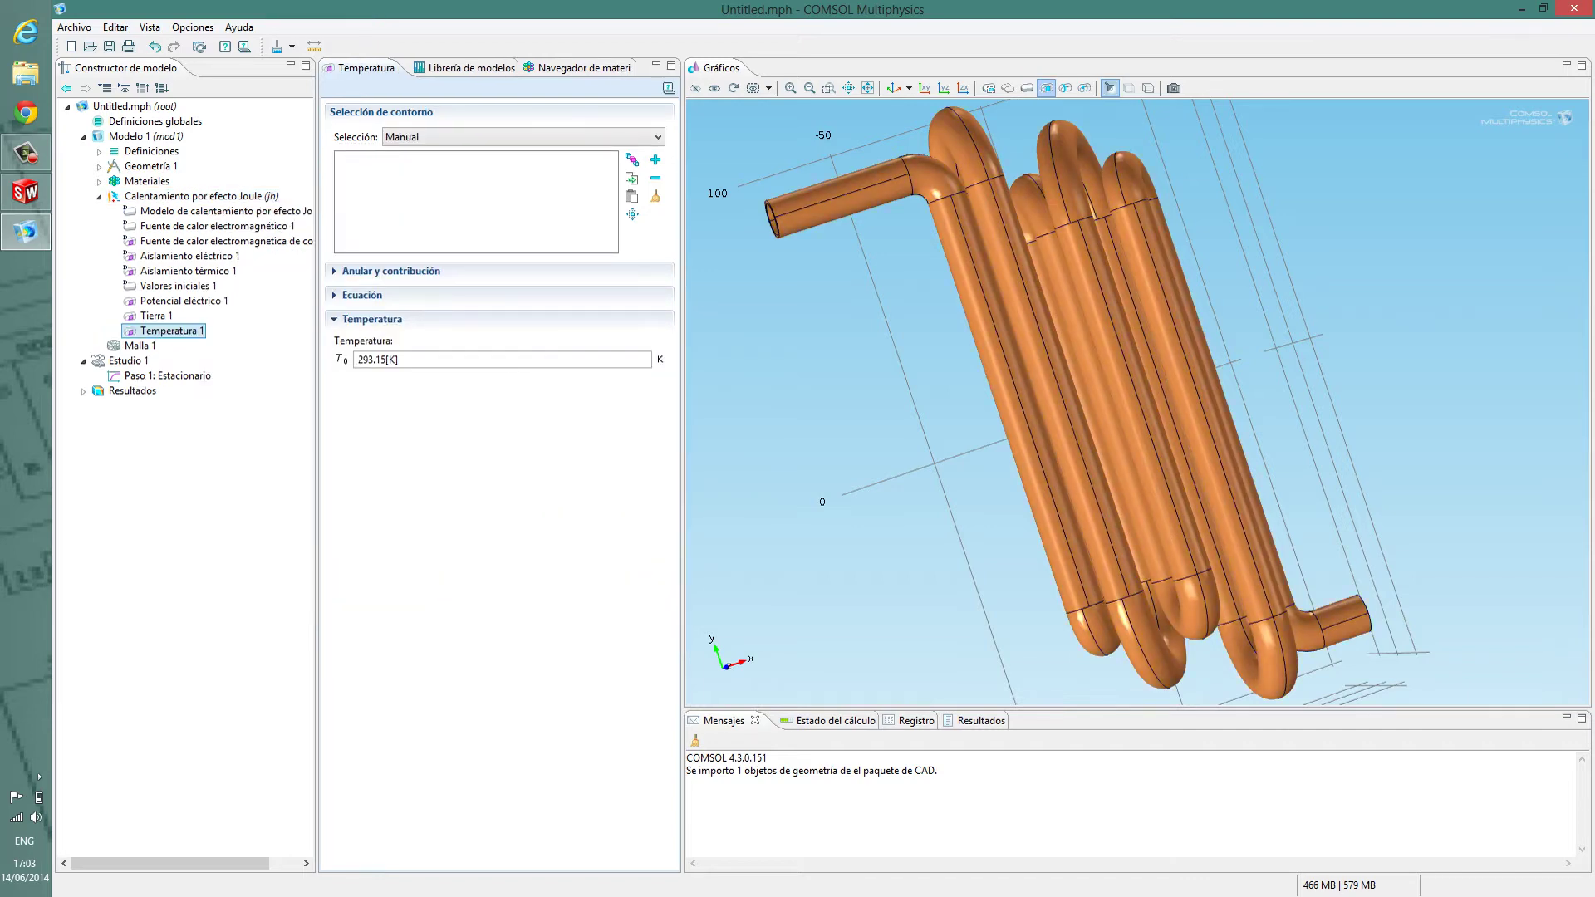
Assign the outer faces of the long straight tube sections, on both sides of the coil, to Temperatura 1
{"action": "left_click_drag", "start_coordinate": [1230, 382], "coordinate": [1329, 409]}
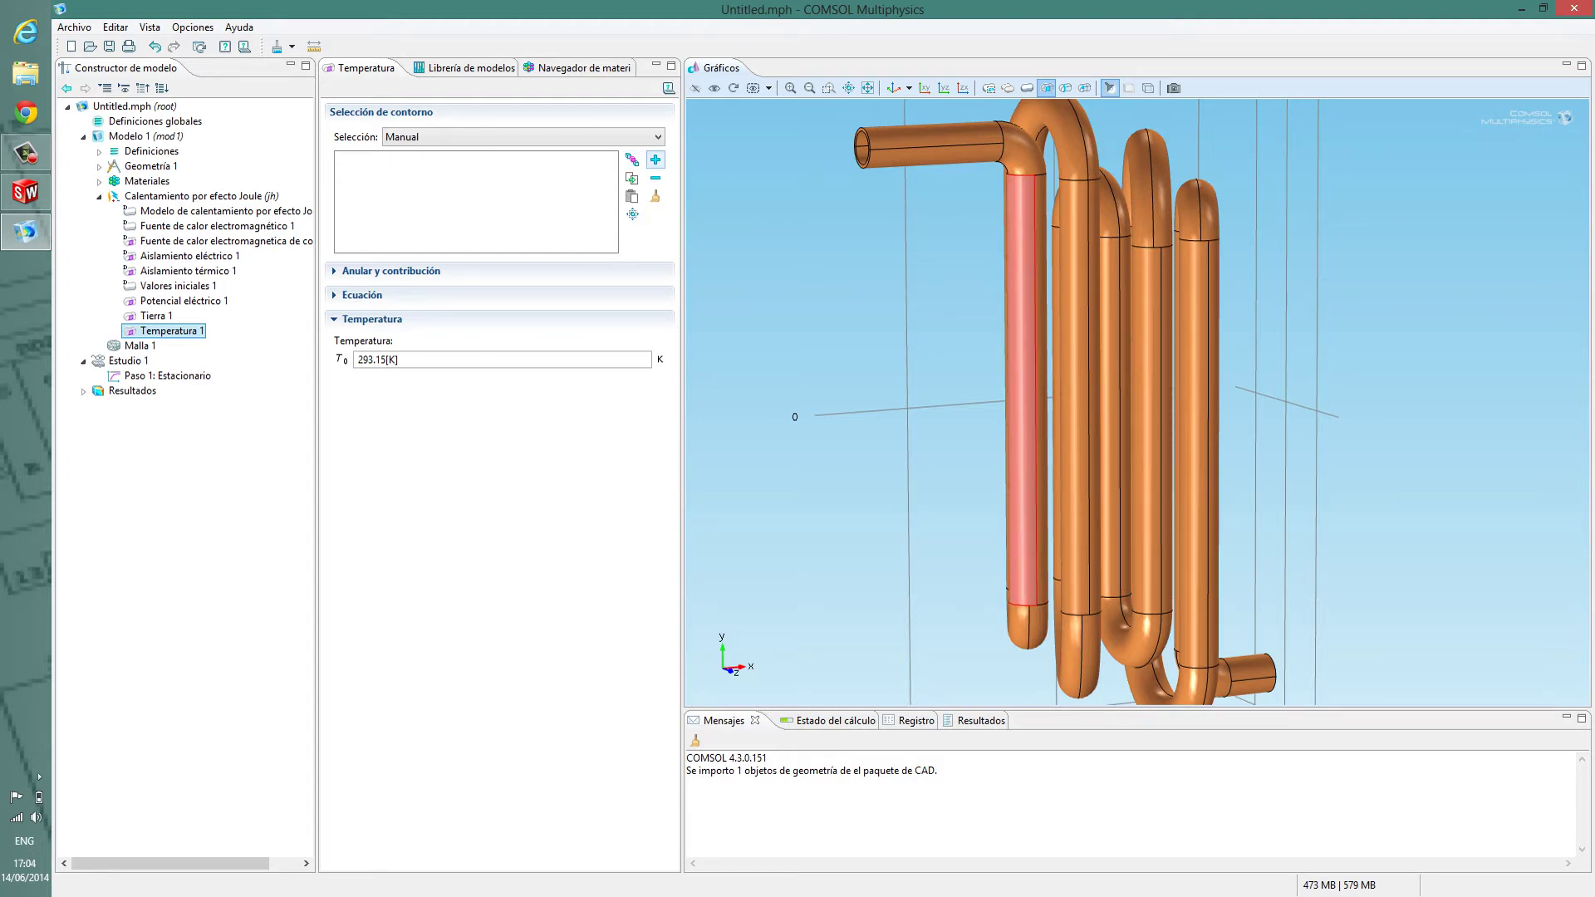
{"action": "left_click", "coordinate": [1022, 391]}
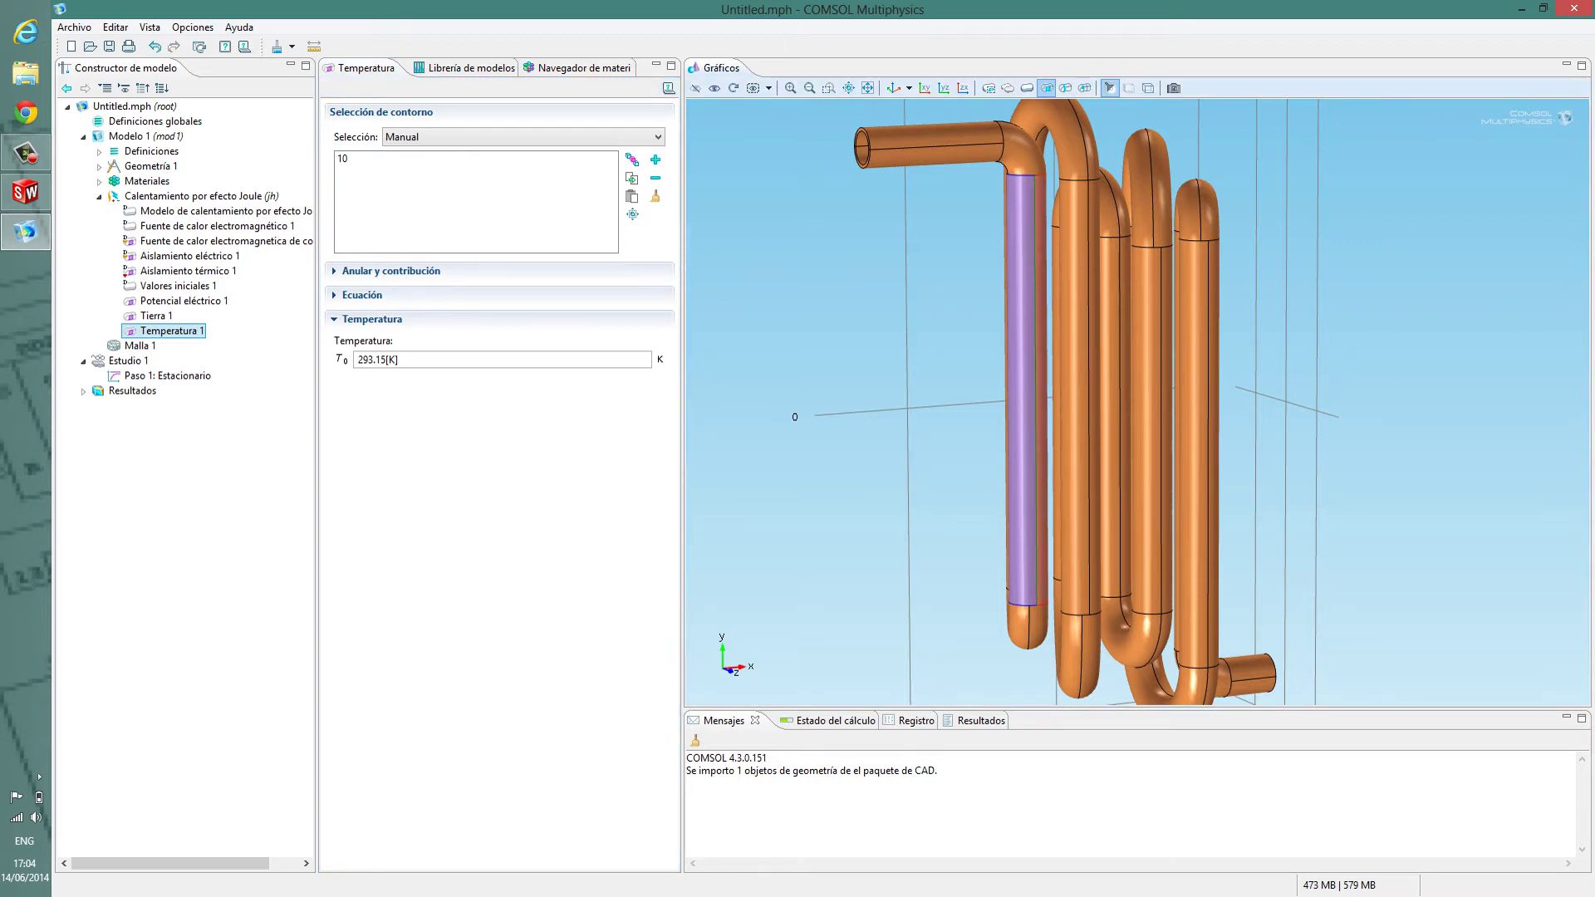
{"action": "left_click", "coordinate": [656, 159]}
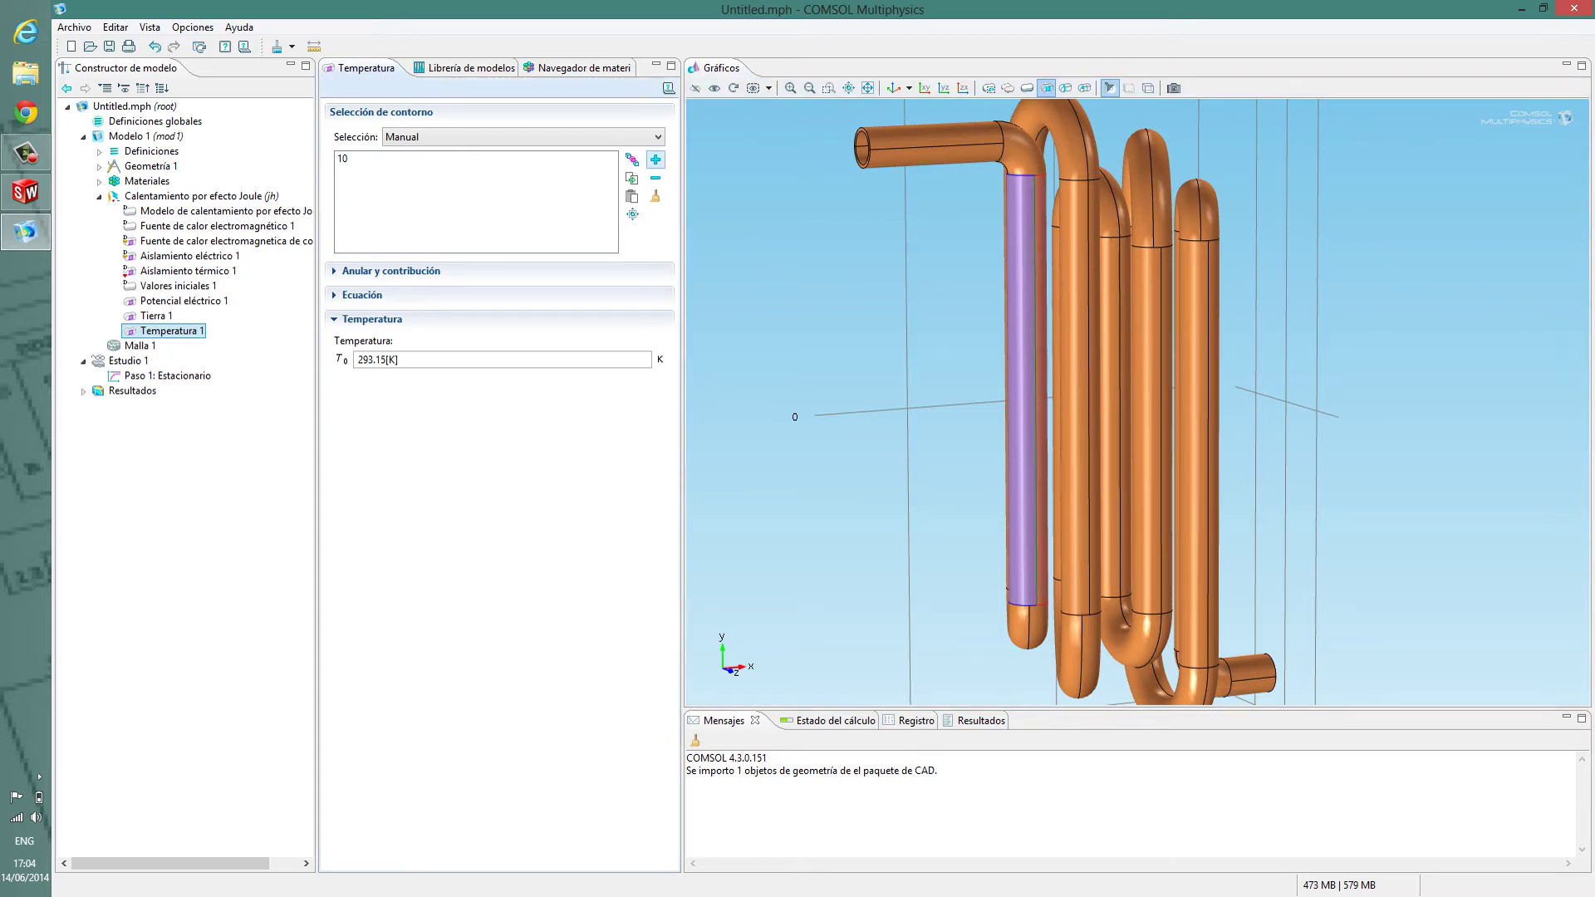
{"action": "left_click_drag", "start_coordinate": [931, 465], "coordinate": [848, 471]}
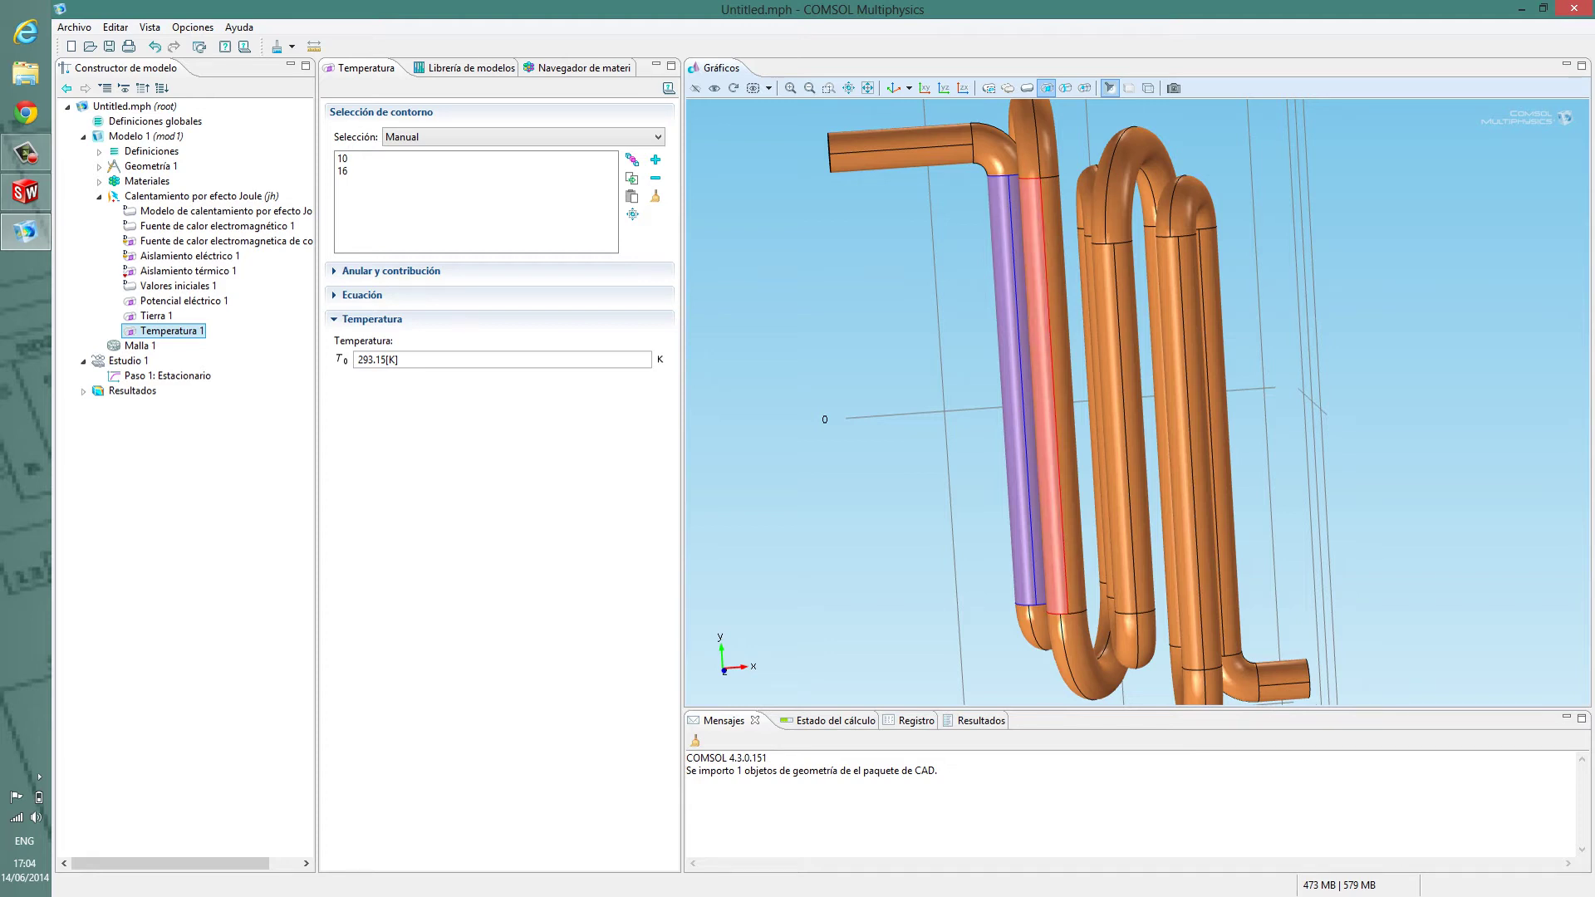
{"action": "left_click", "coordinate": [1113, 409]}
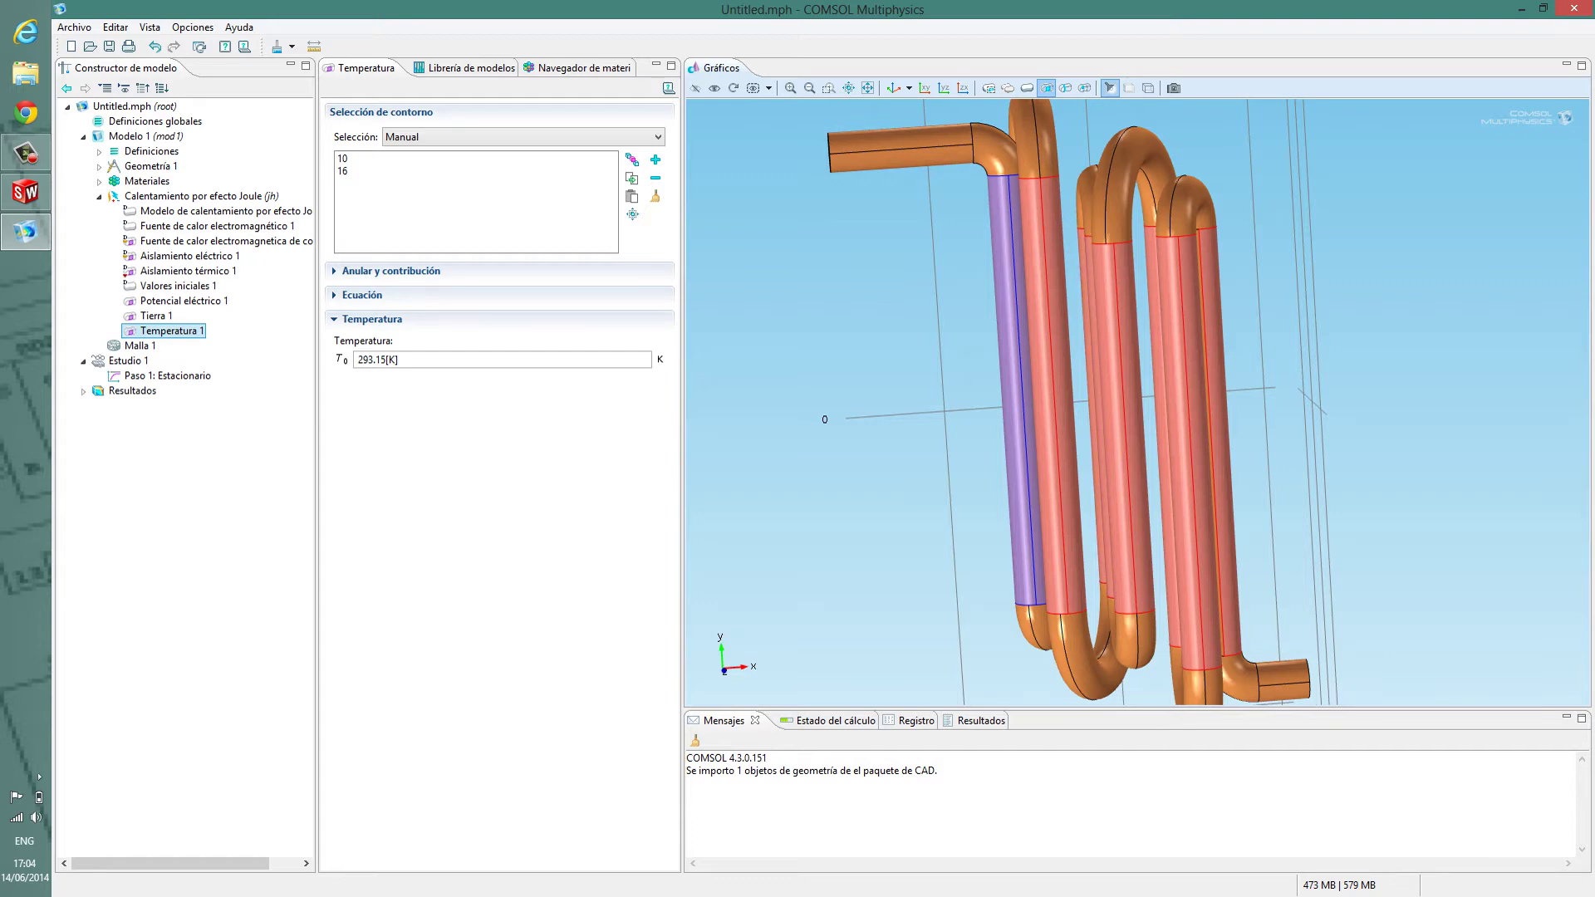
{"action": "left_click", "coordinate": [655, 160]}
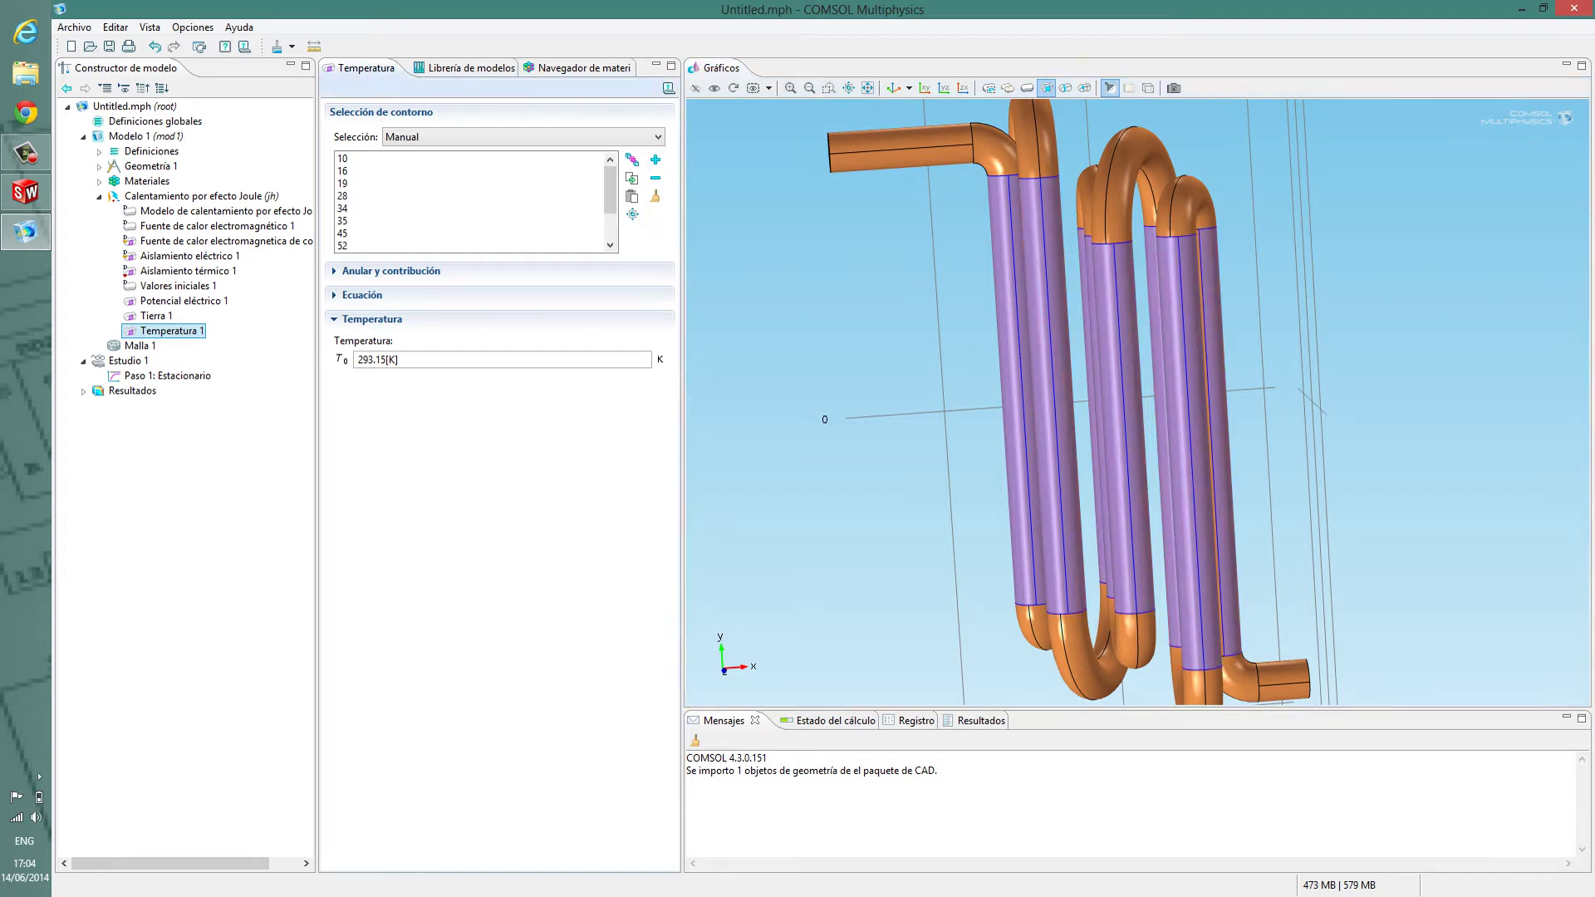
{"action": "left_click_drag", "start_coordinate": [1163, 366], "coordinate": [831, 453]}
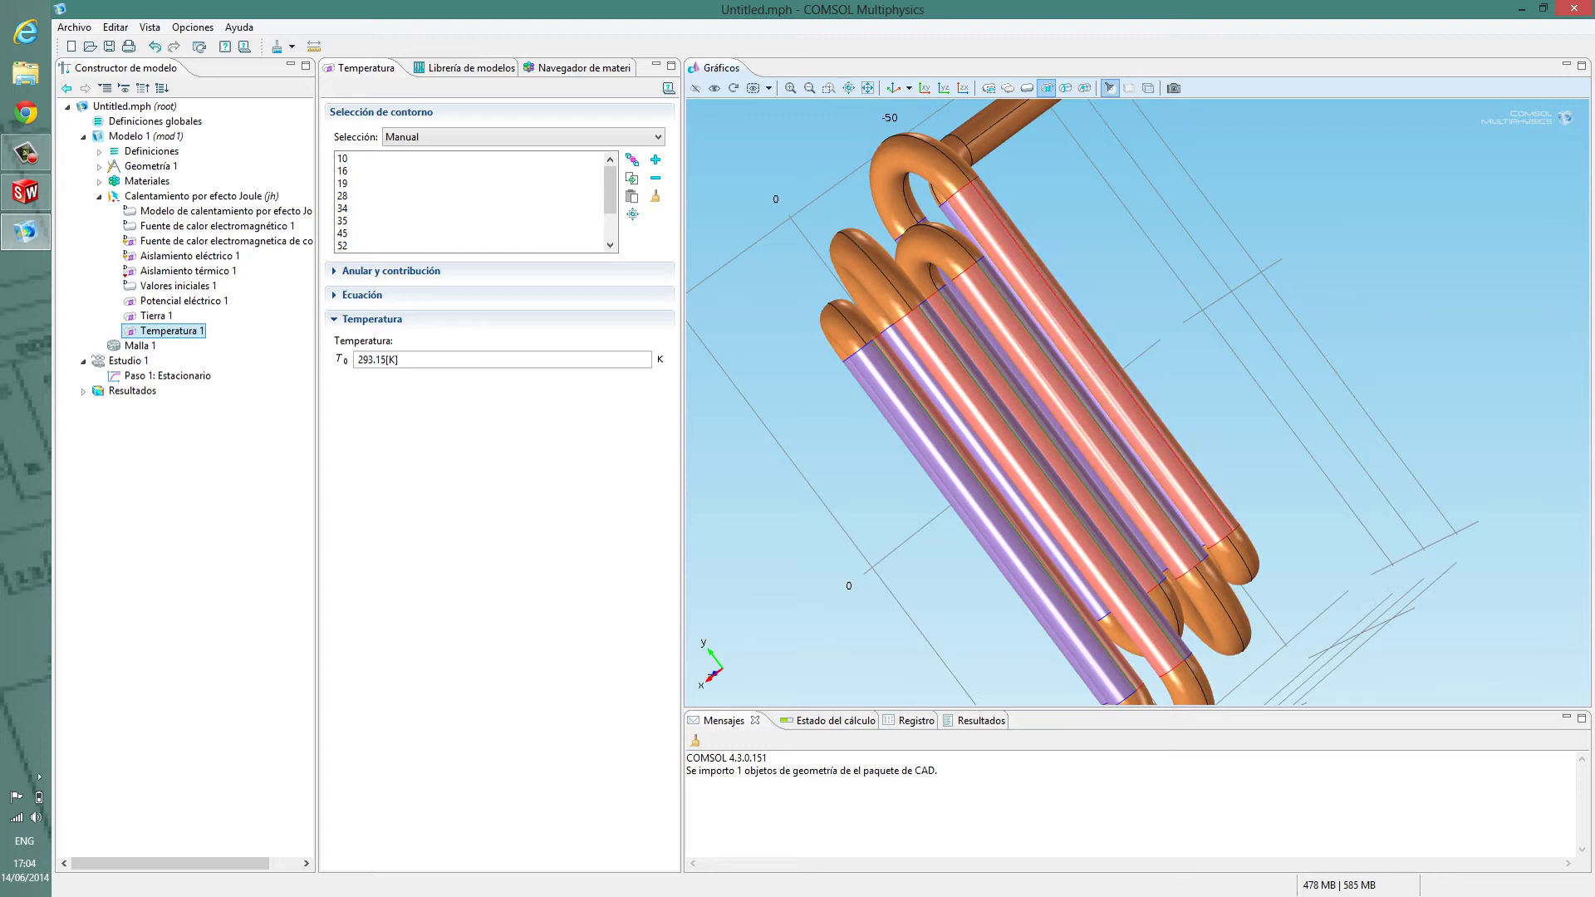
{"action": "left_click", "coordinate": [656, 160]}
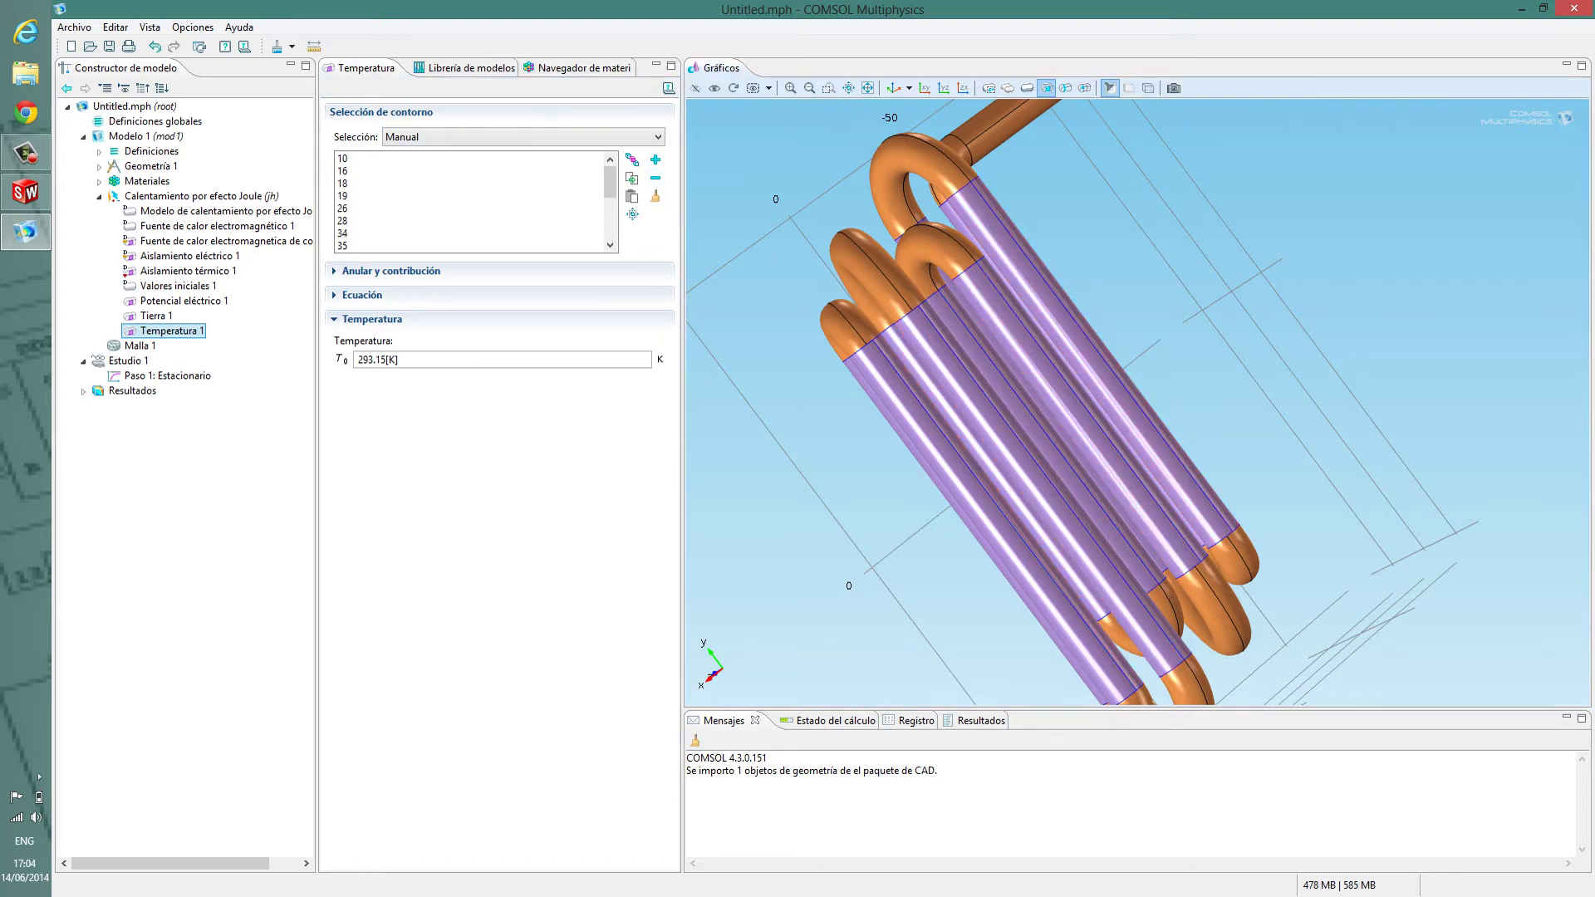
{"action": "left_click_drag", "start_coordinate": [998, 398], "coordinate": [1346, 364]}
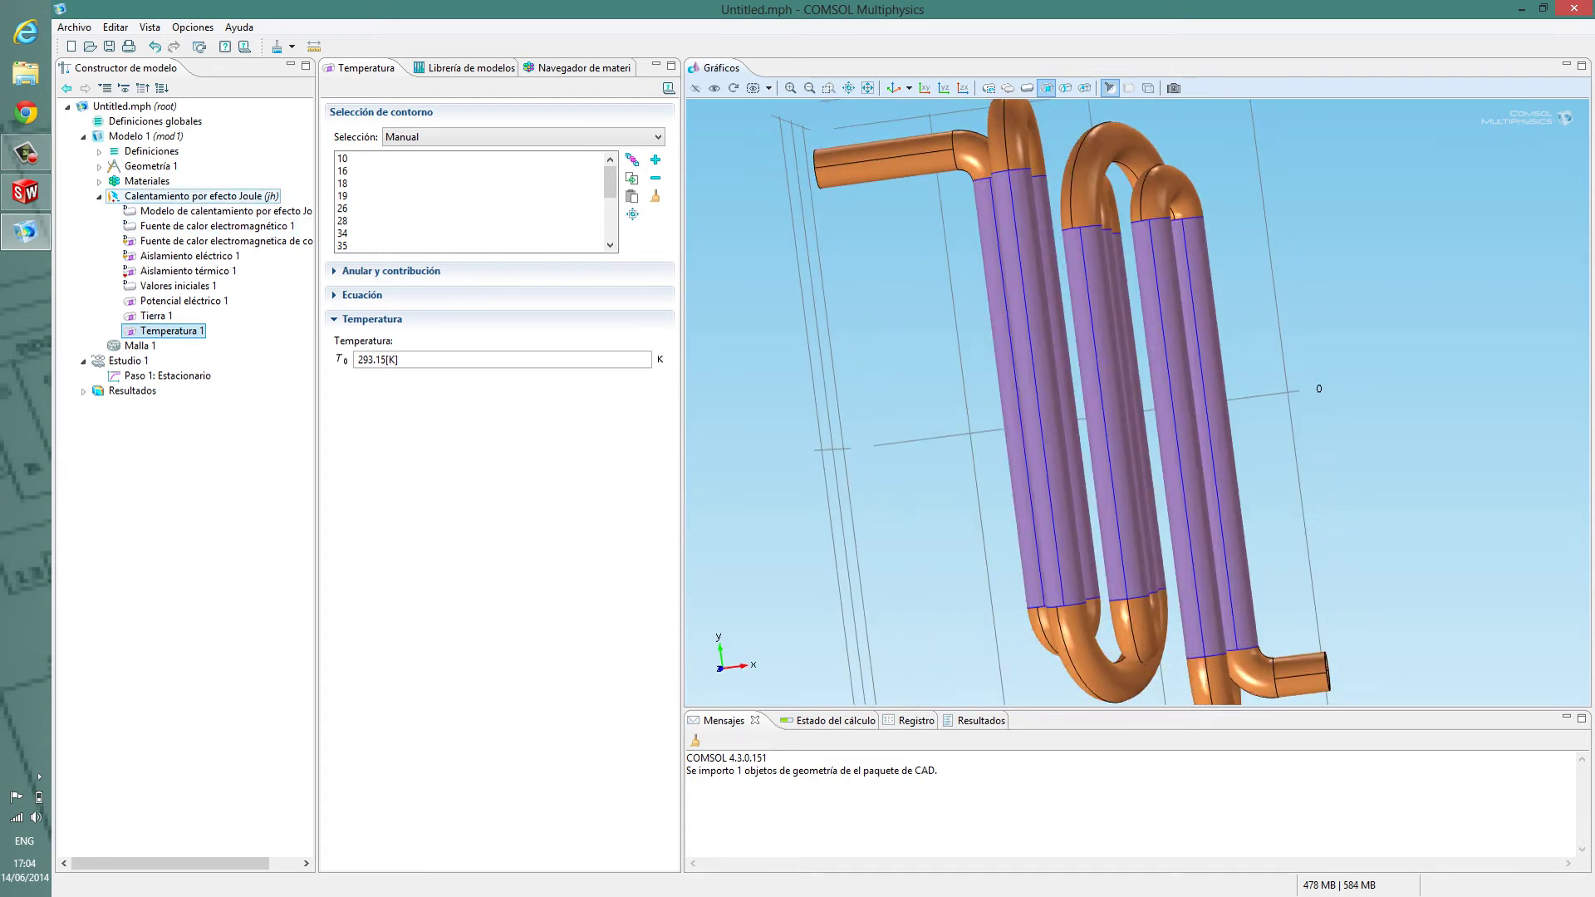
Add a Flujo de calor boundary condition using Flujo de calor entrante, with heat transfer coefficient h set to 5 W/(m²·K)
{"action": "left_click", "coordinate": [153, 196]}
{"action": "right_click", "coordinate": [167, 197]}
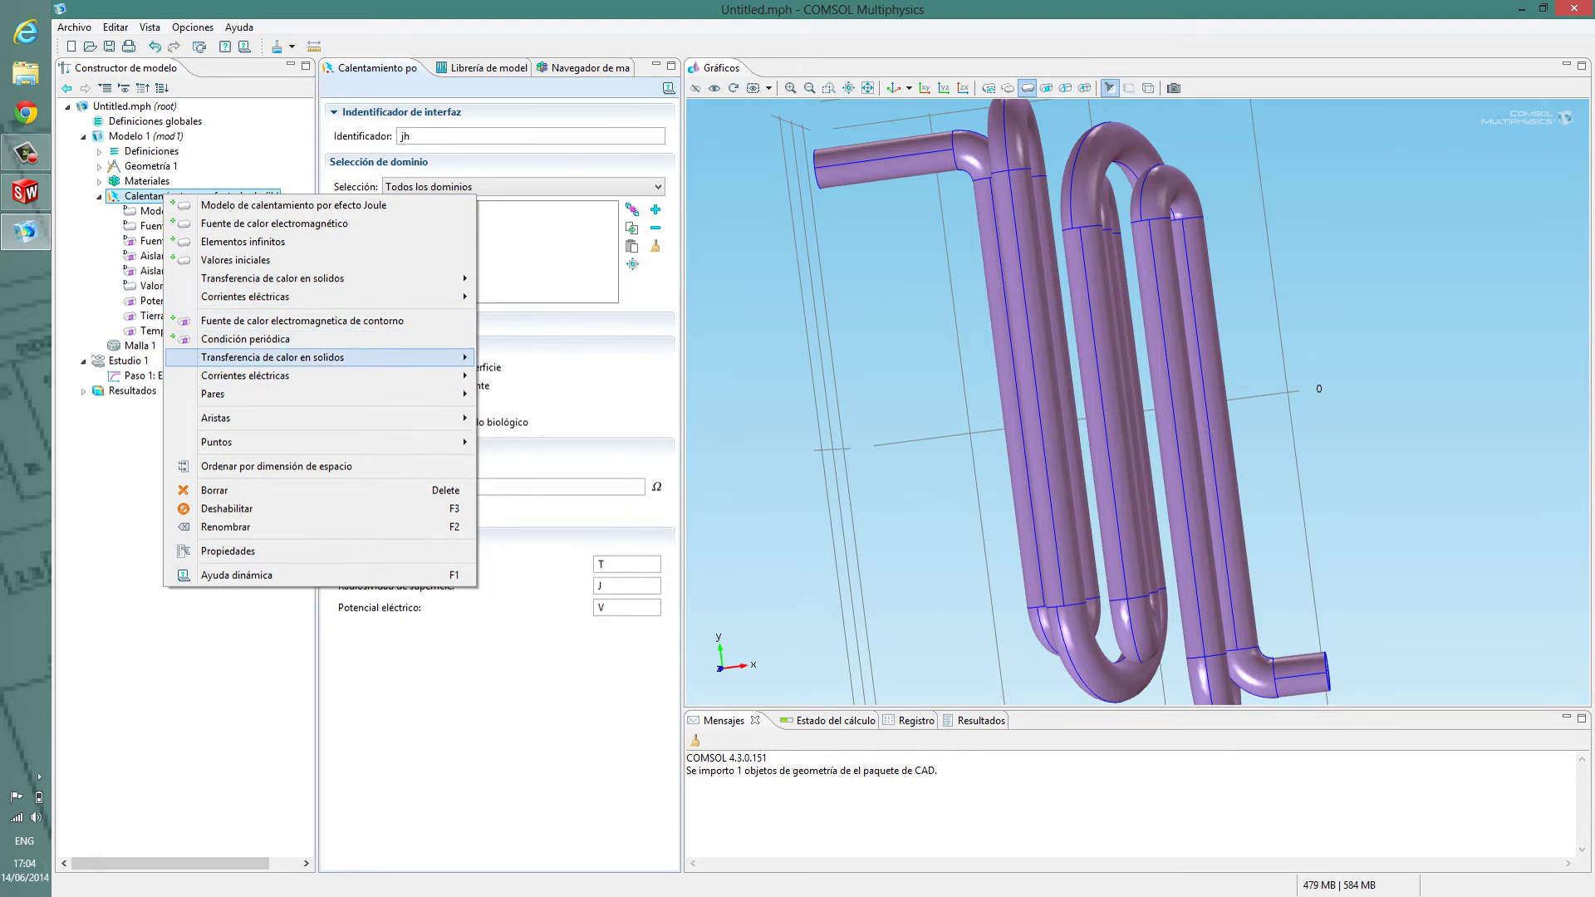
{"action": "mouse_move", "coordinate": [273, 357]}
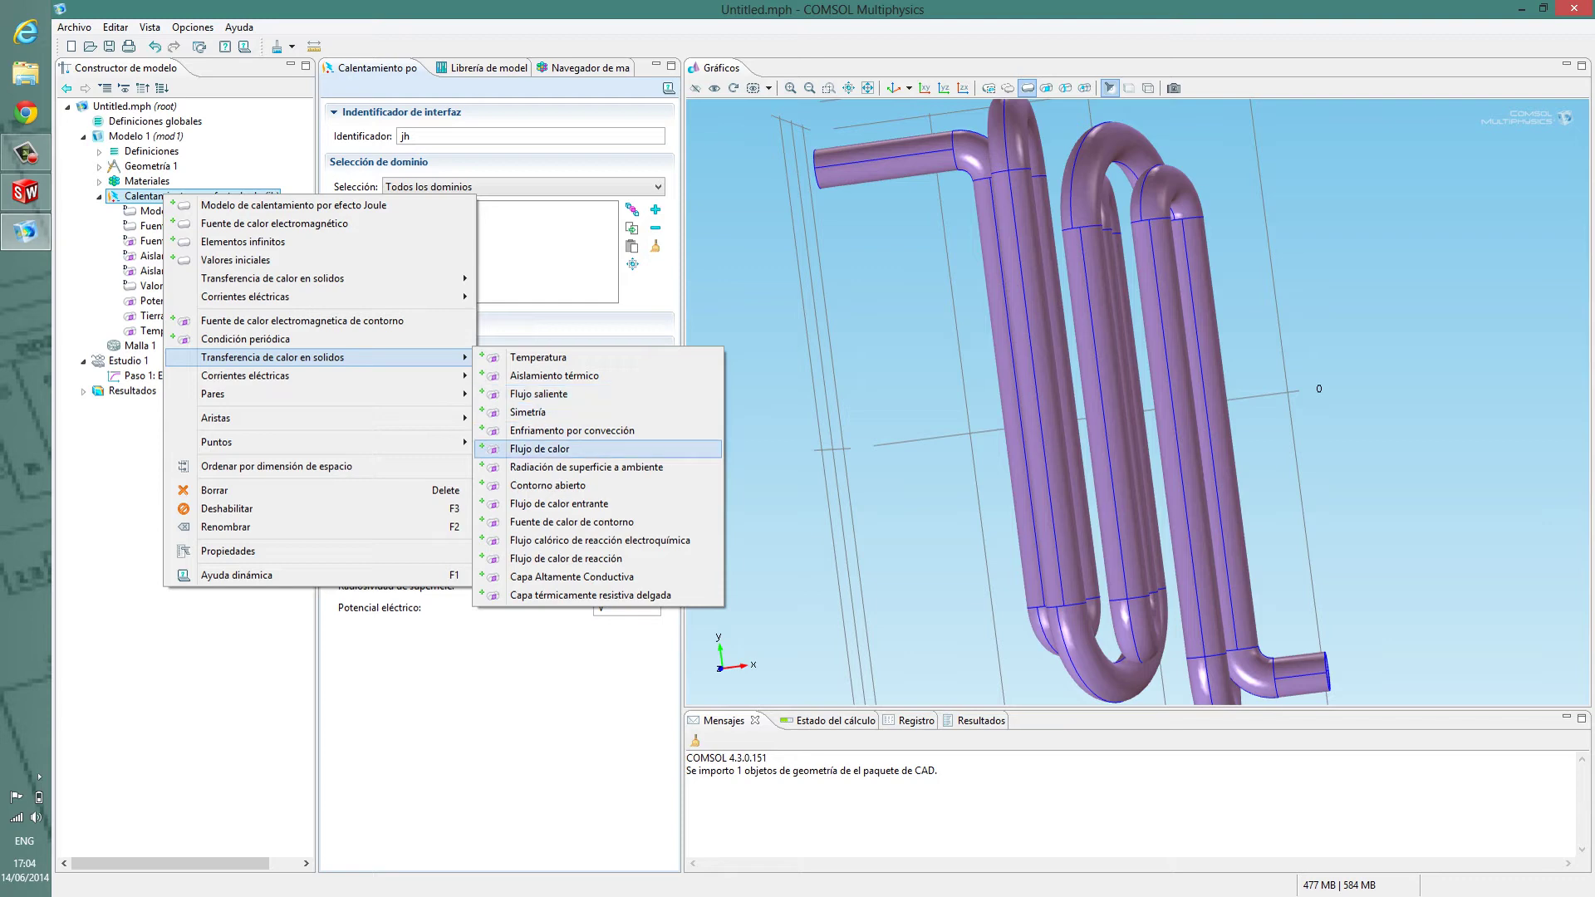
{"action": "left_click", "coordinate": [541, 449]}
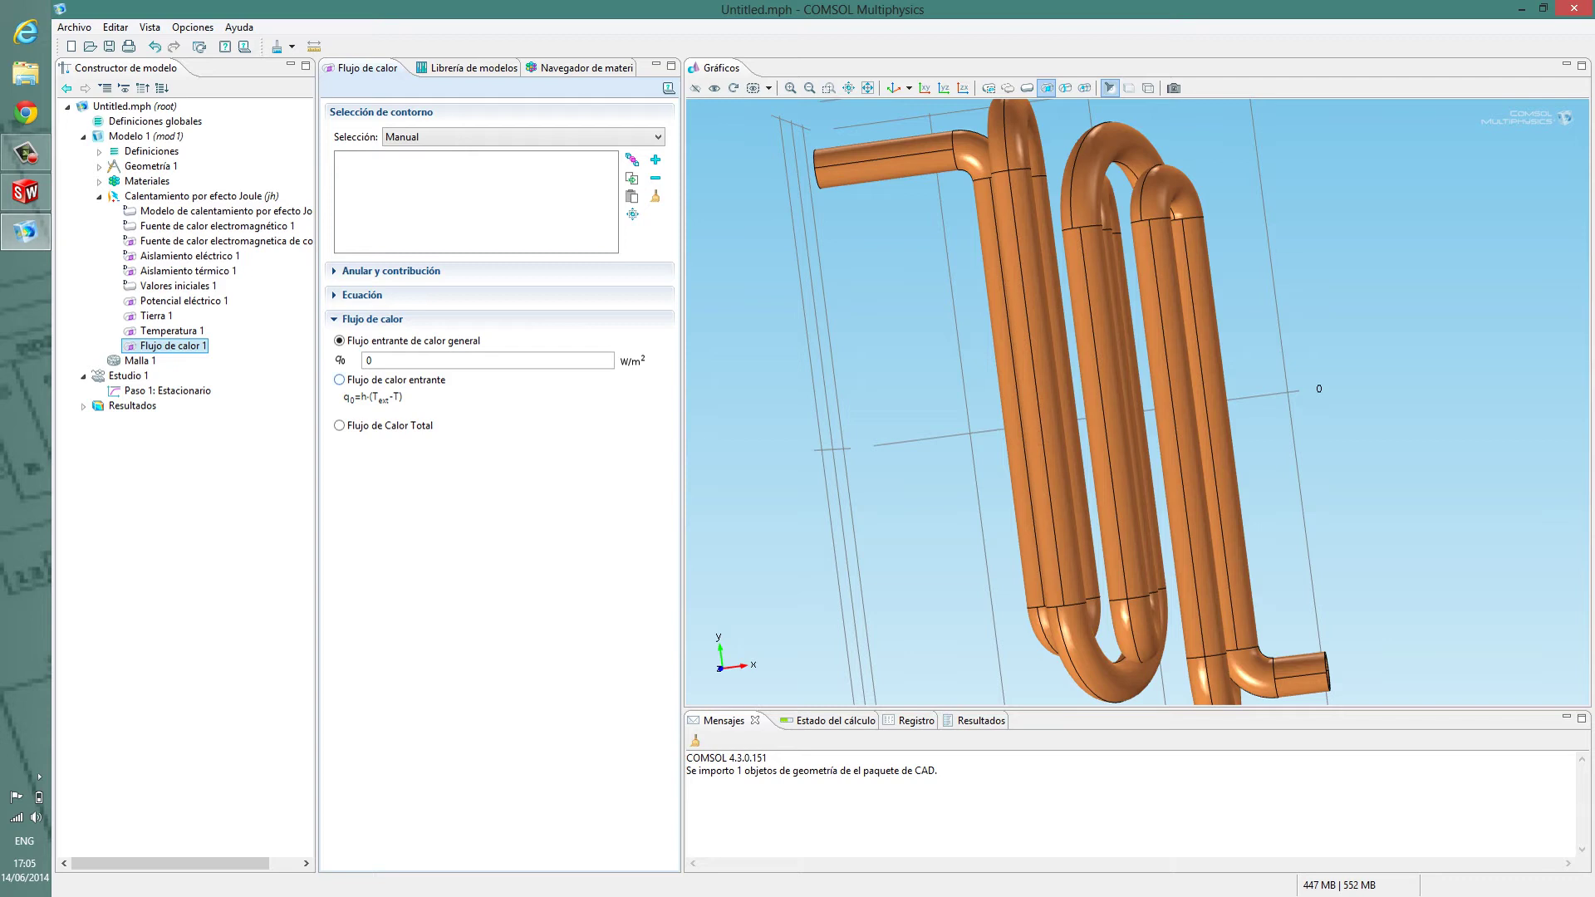
{"action": "left_click", "coordinate": [340, 380]}
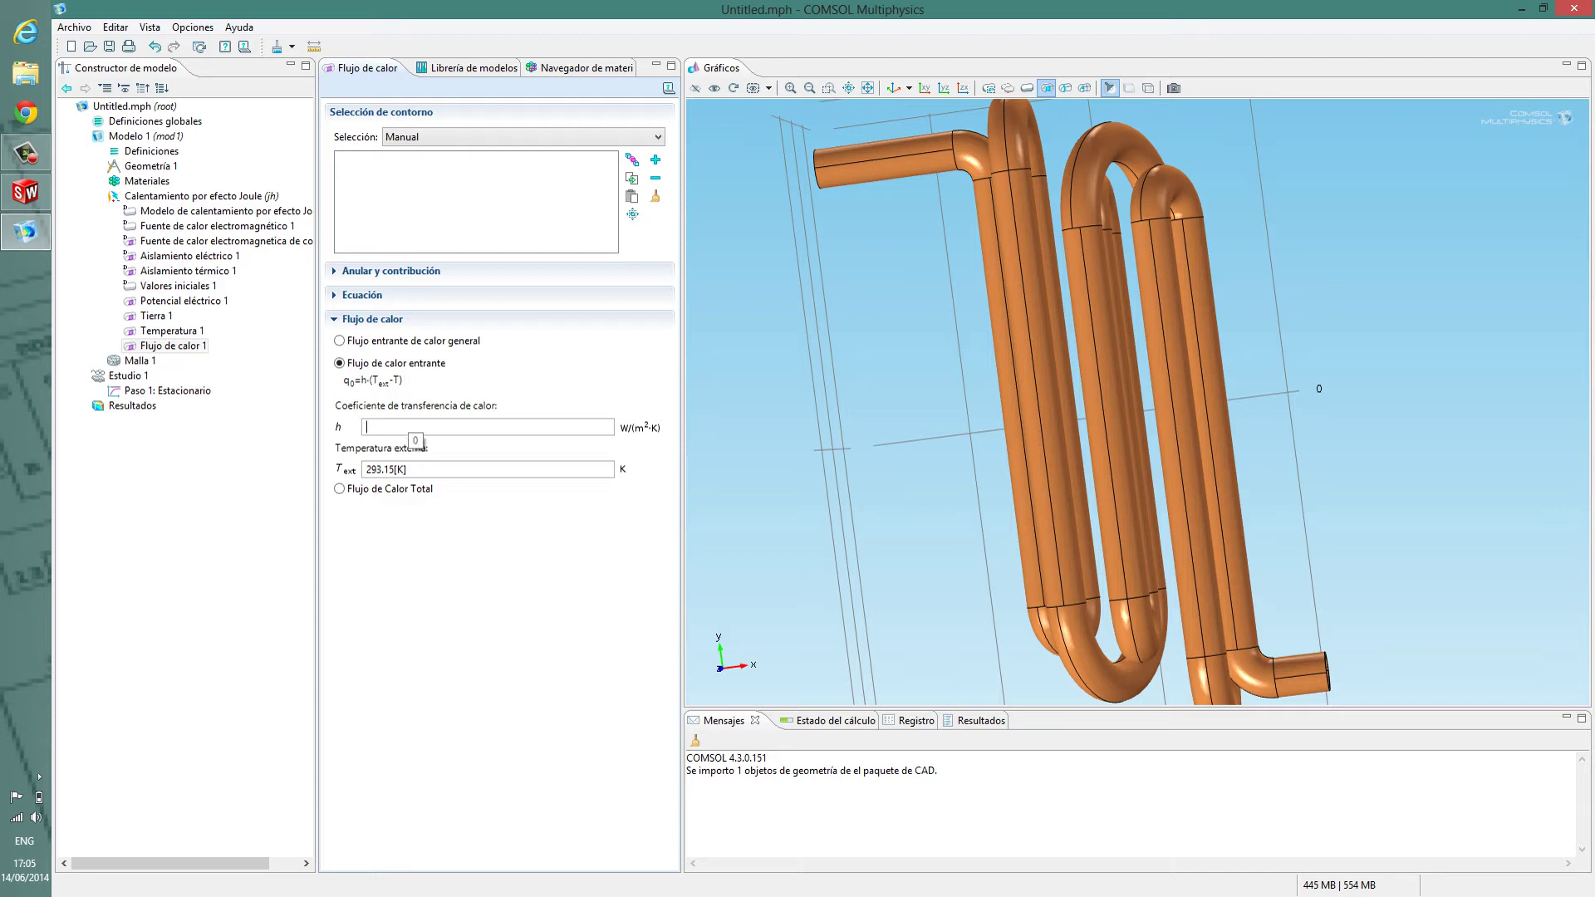
{"action": "type", "text": "5"}
Assign the faces of the four upper U-bends of the tube to Flujo de calor 1
{"action": "left_click_drag", "start_coordinate": [1246, 407], "coordinate": [1047, 445]}
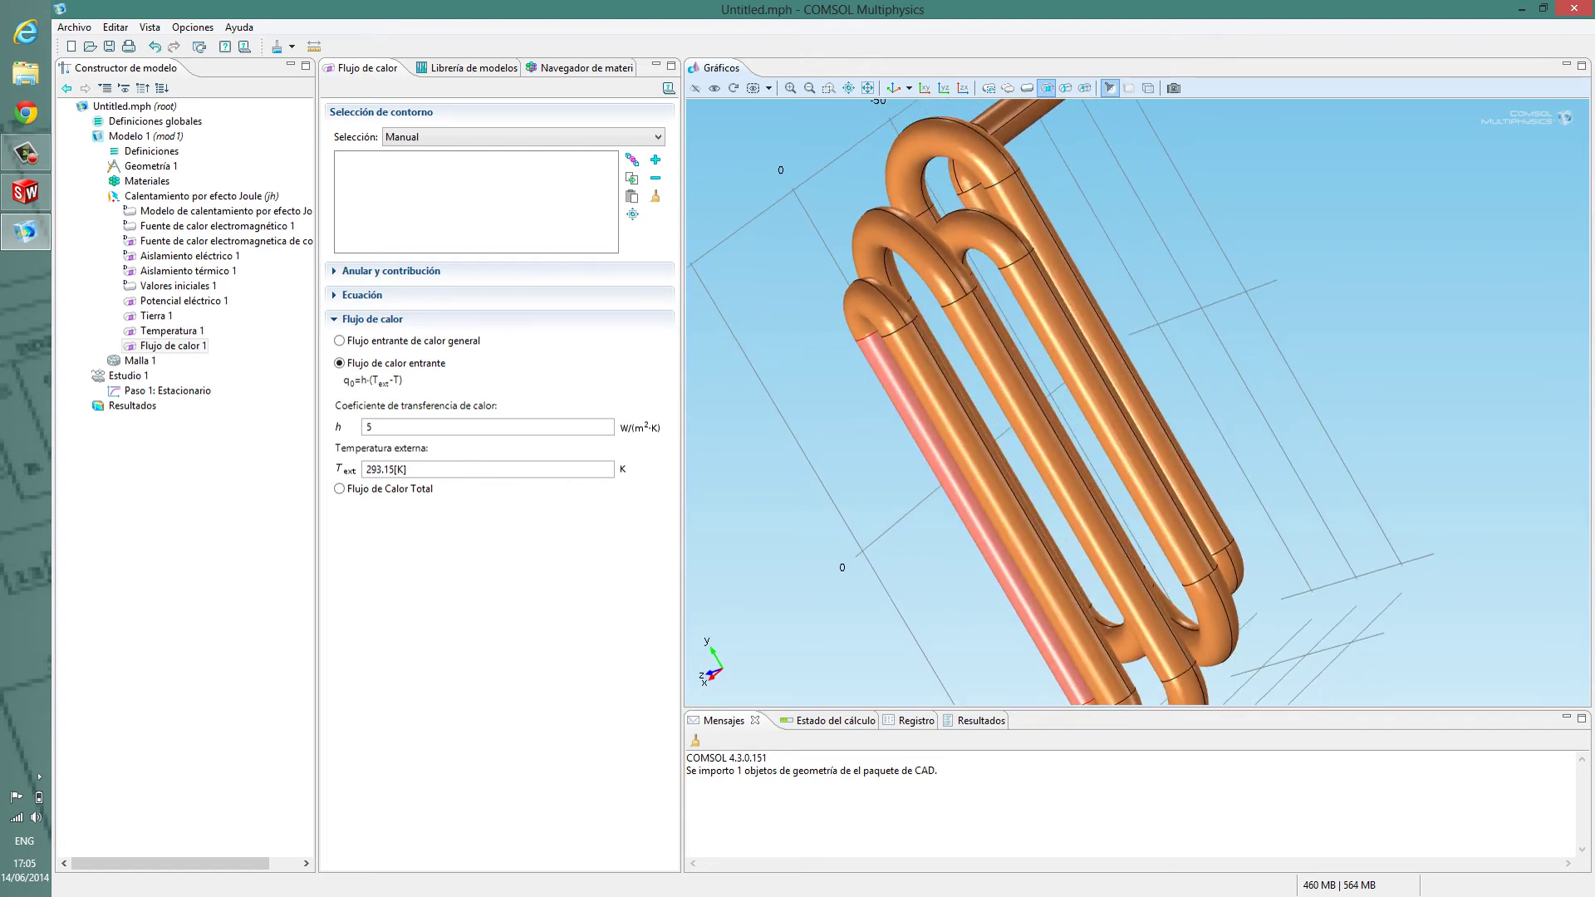
{"action": "left_click_drag", "start_coordinate": [951, 478], "coordinate": [959, 528]}
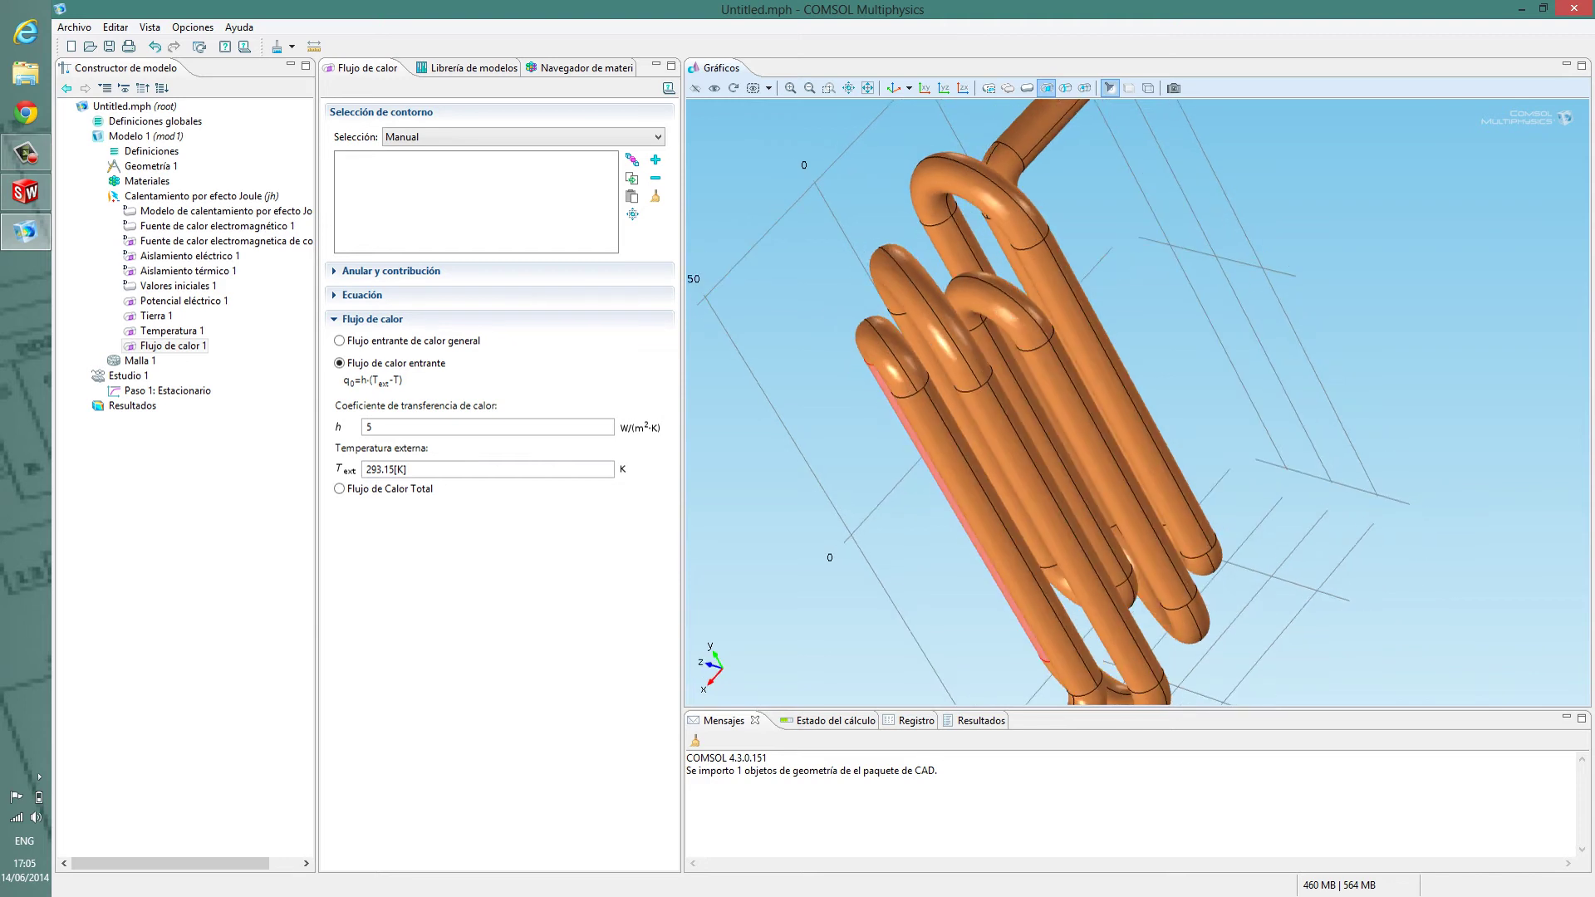
{"action": "left_click", "coordinate": [956, 185]}
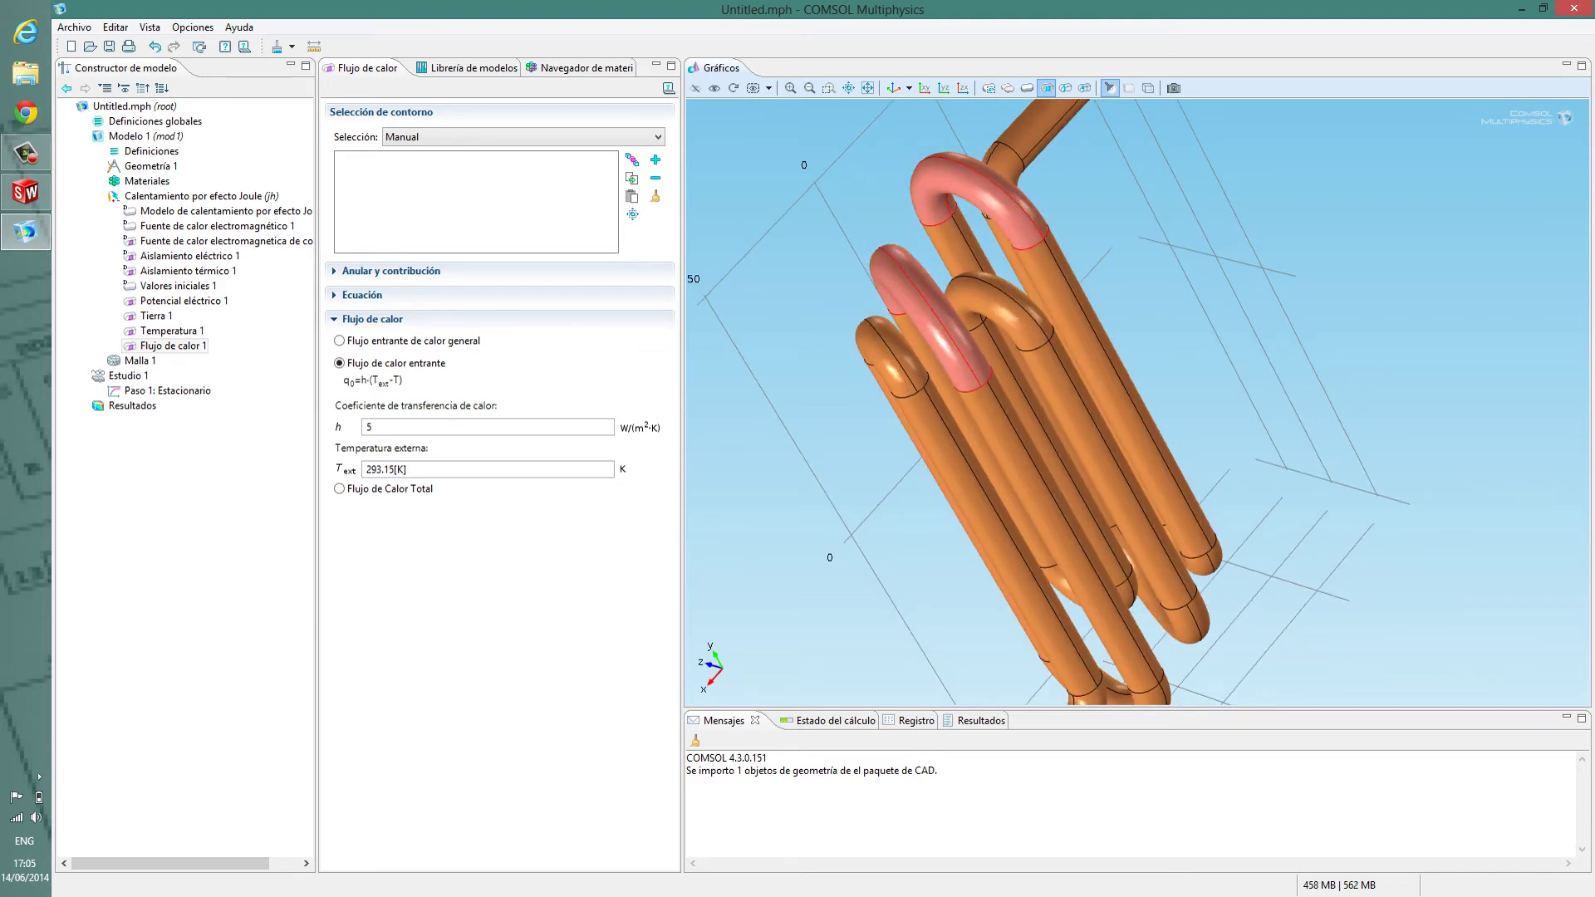
{"action": "right_click_drag", "start_coordinate": [1138, 349], "coordinate": [919, 481]}
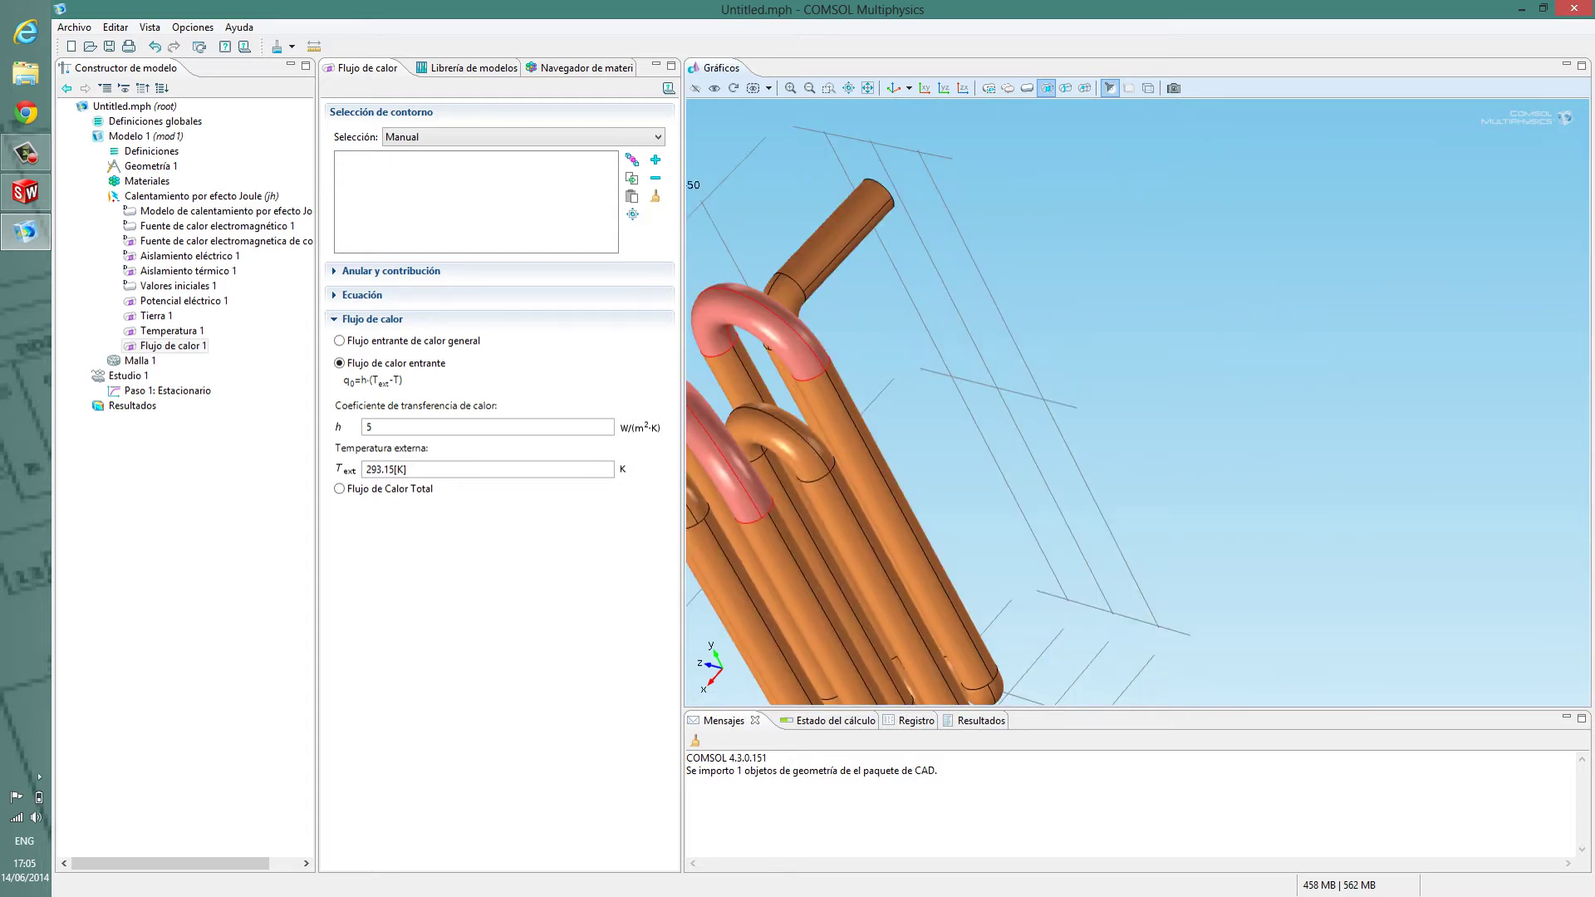
{"action": "left_click", "coordinate": [781, 441]}
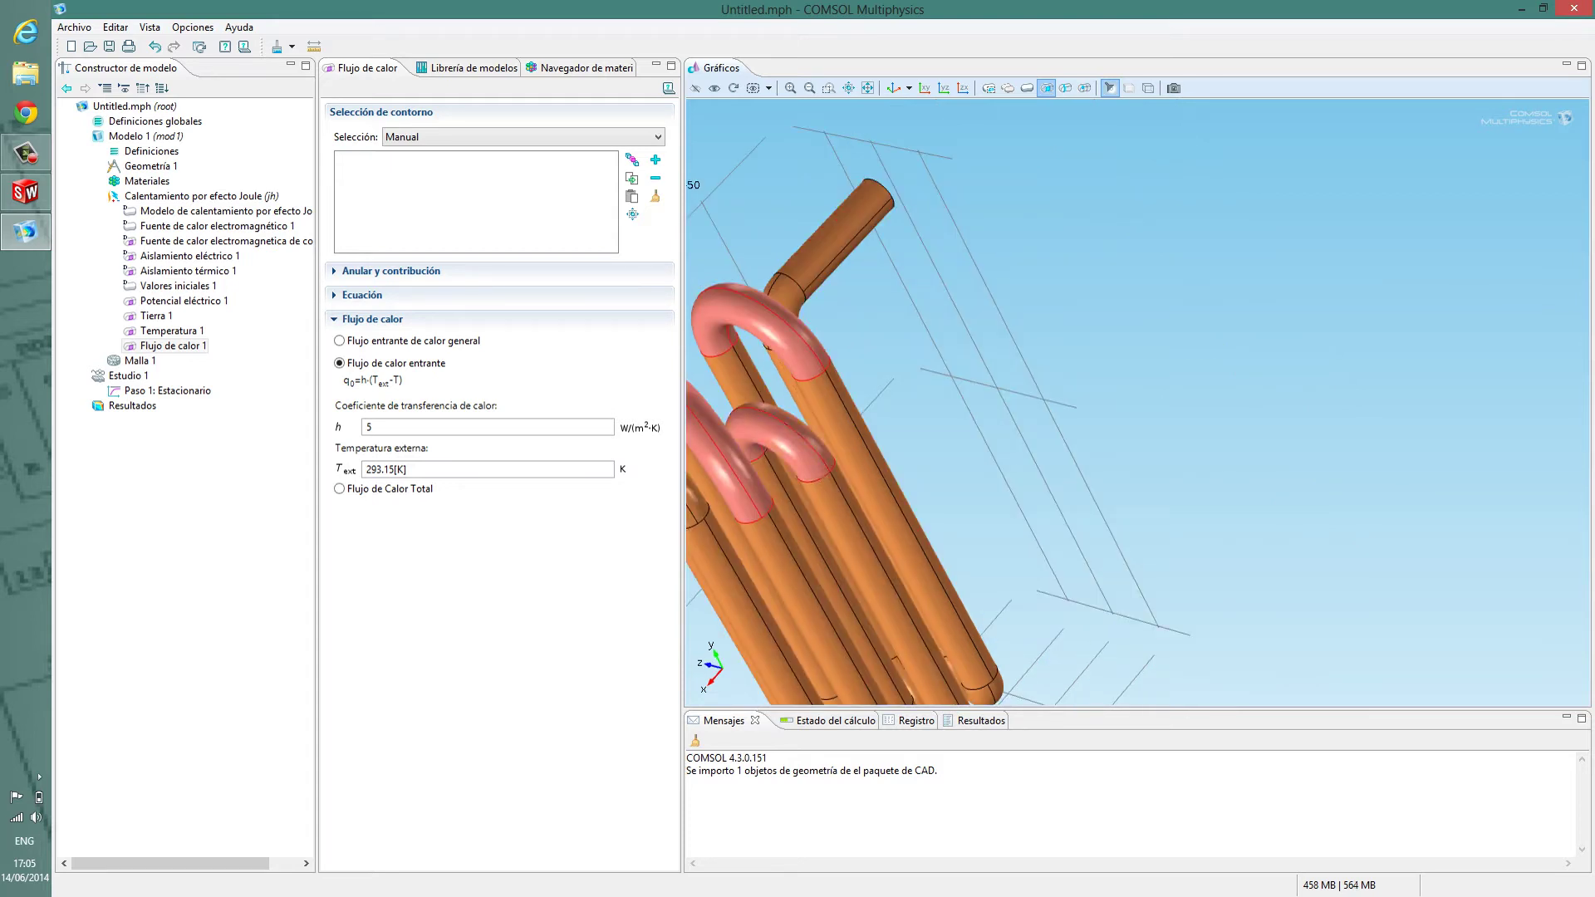
{"action": "left_click", "coordinate": [697, 503]}
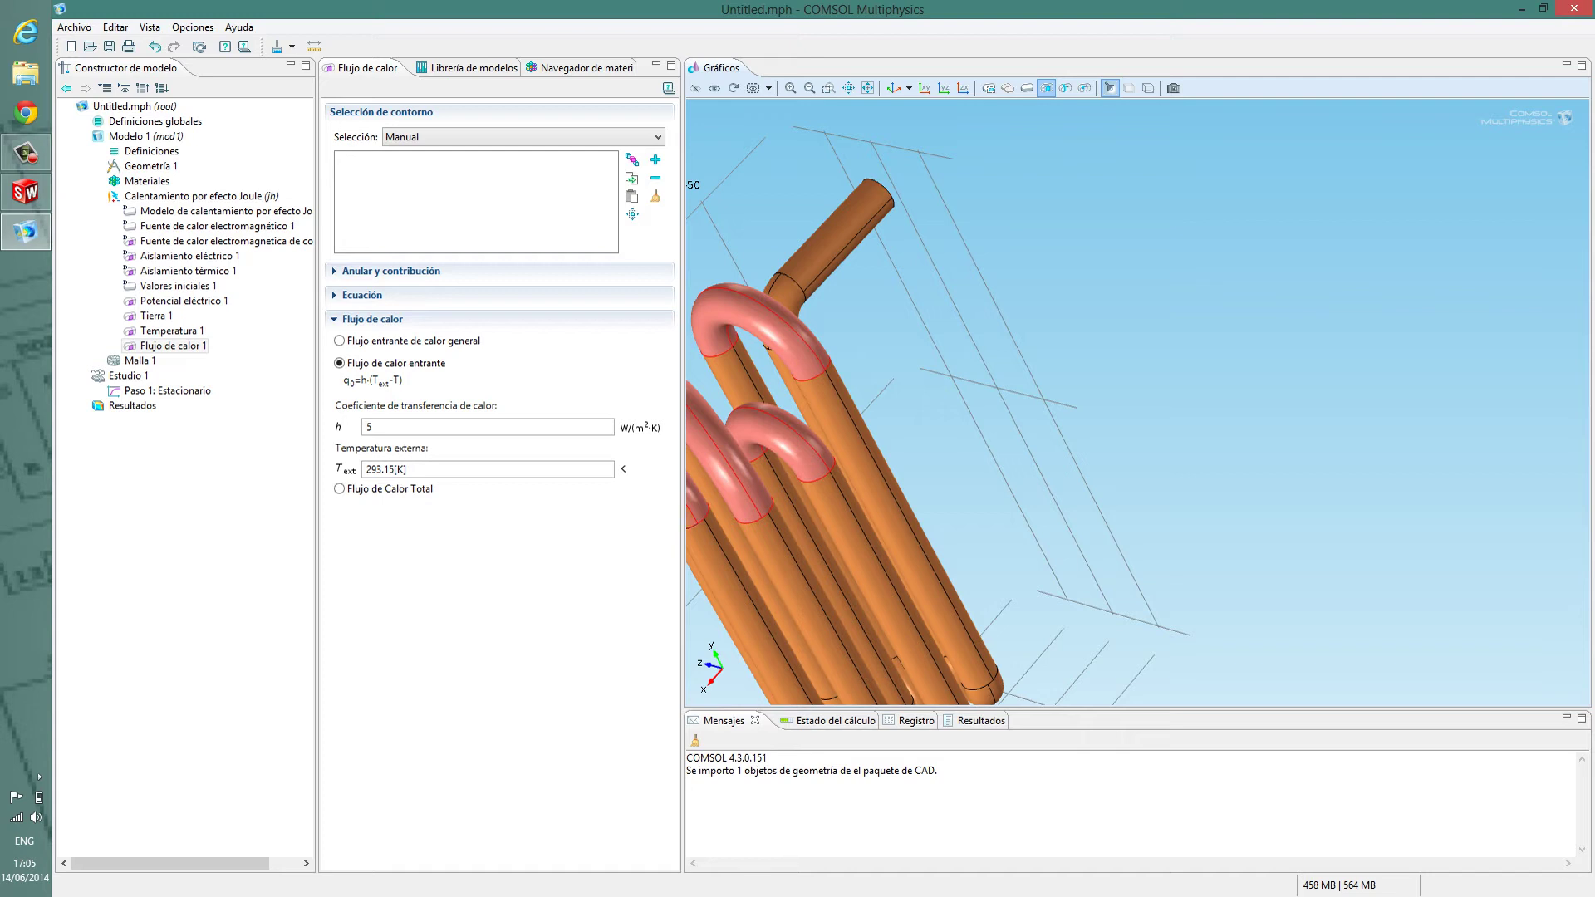
{"action": "left_click", "coordinate": [655, 160]}
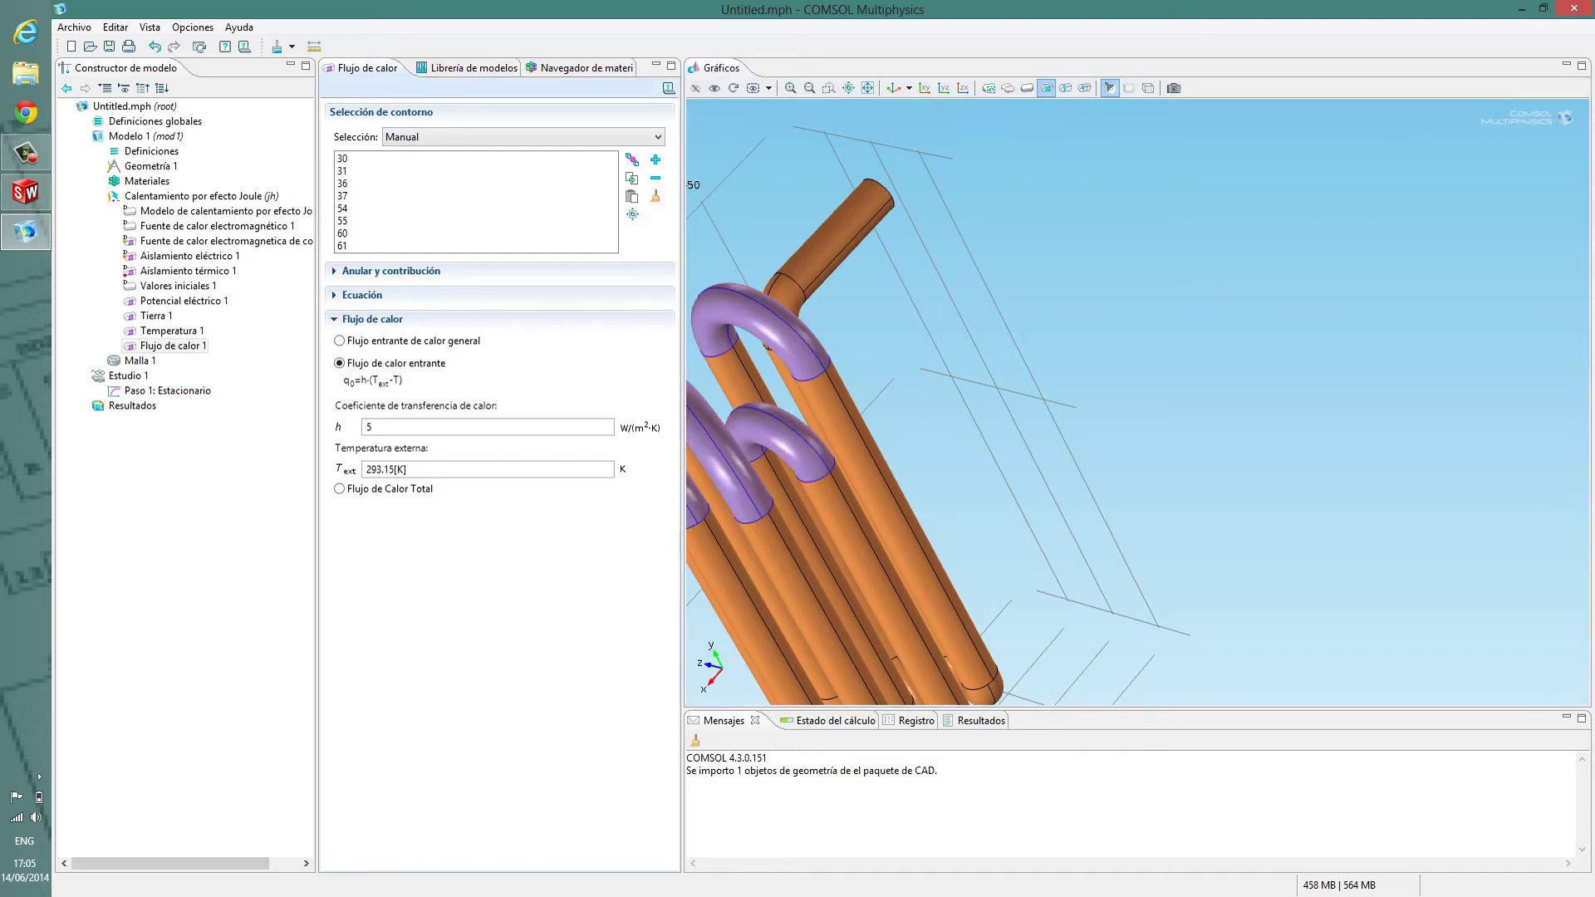
{"action": "left_click_drag", "start_coordinate": [997, 432], "coordinate": [1105, 433]}
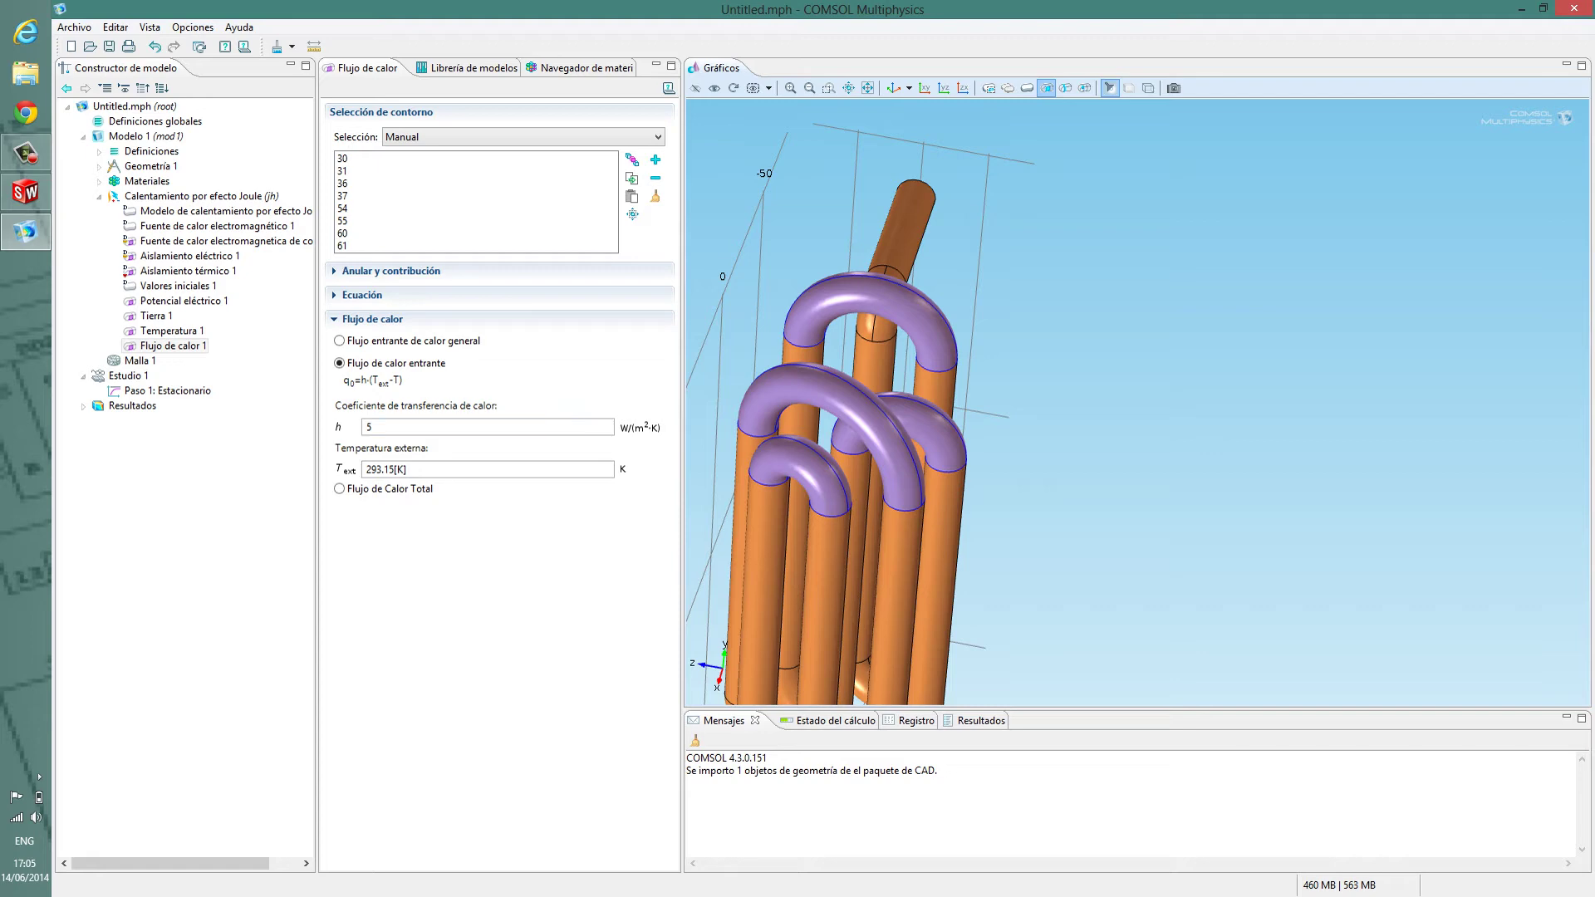
{"action": "left_click_drag", "start_coordinate": [997, 432], "coordinate": [1002, 351]}
{"action": "right_click_drag", "start_coordinate": [1002, 374], "coordinate": [1133, 280]}
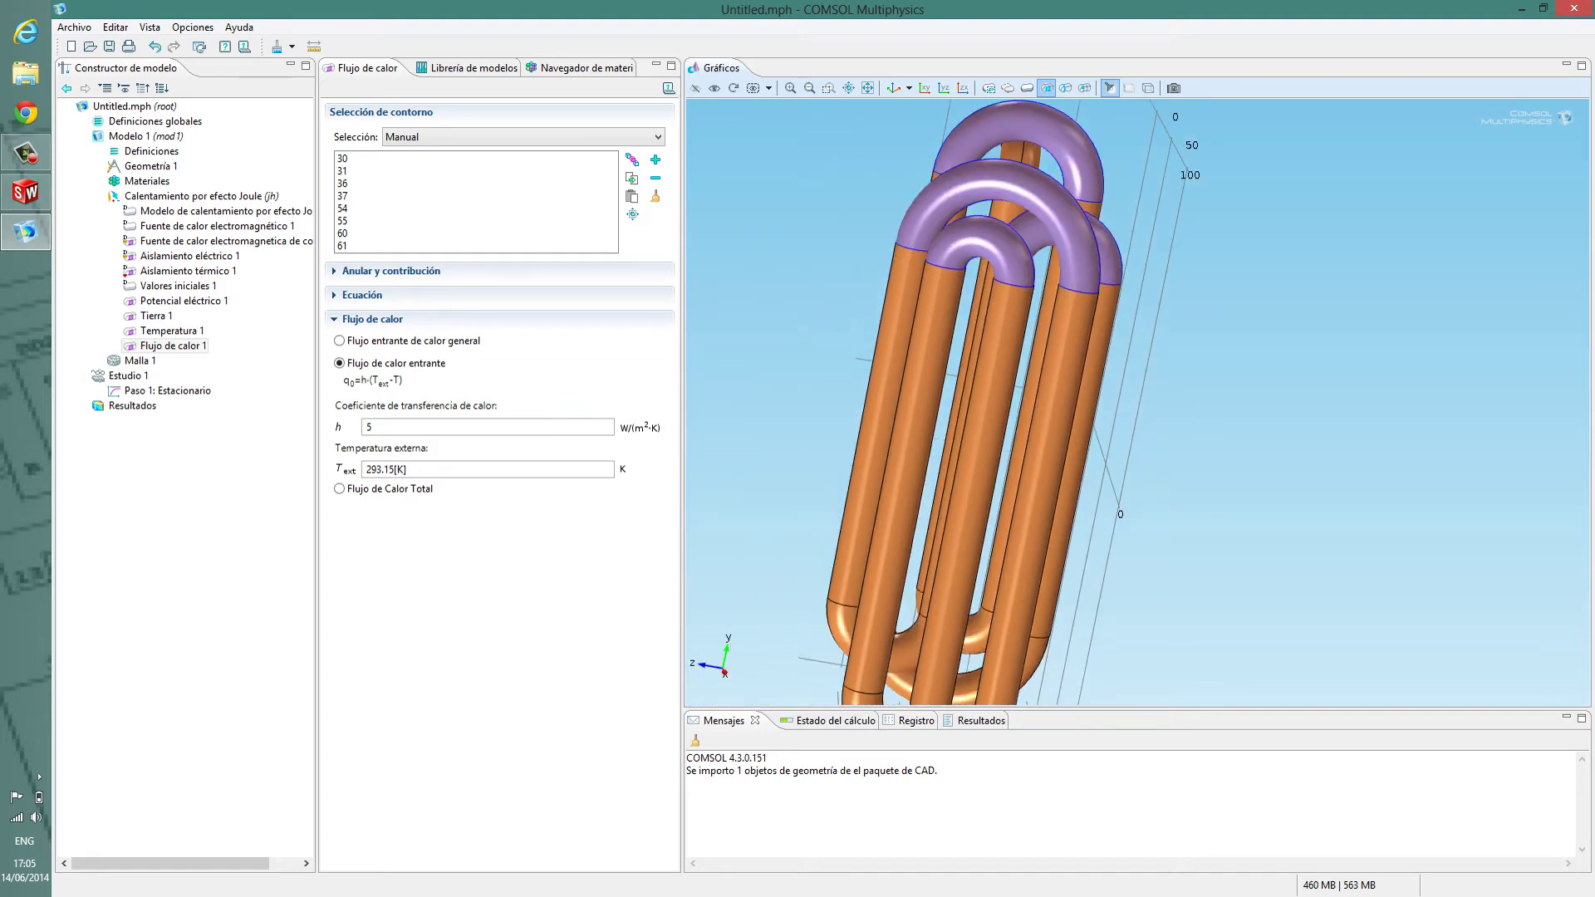
{"action": "left_click_drag", "start_coordinate": [1105, 357], "coordinate": [1014, 363]}
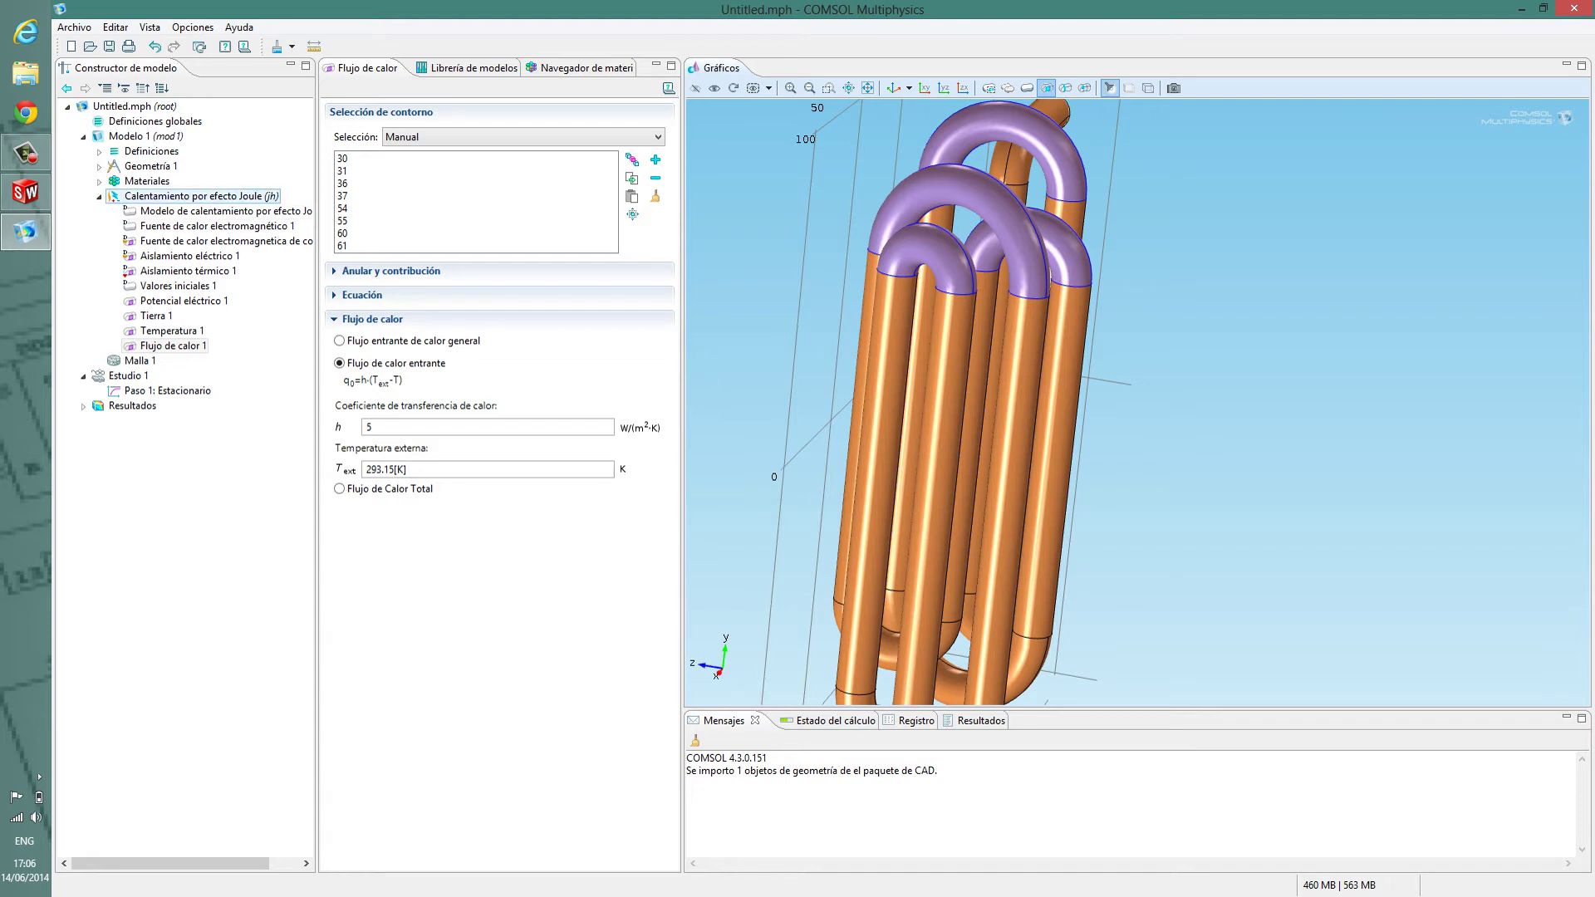
{"action": "right_click", "coordinate": [141, 196]}
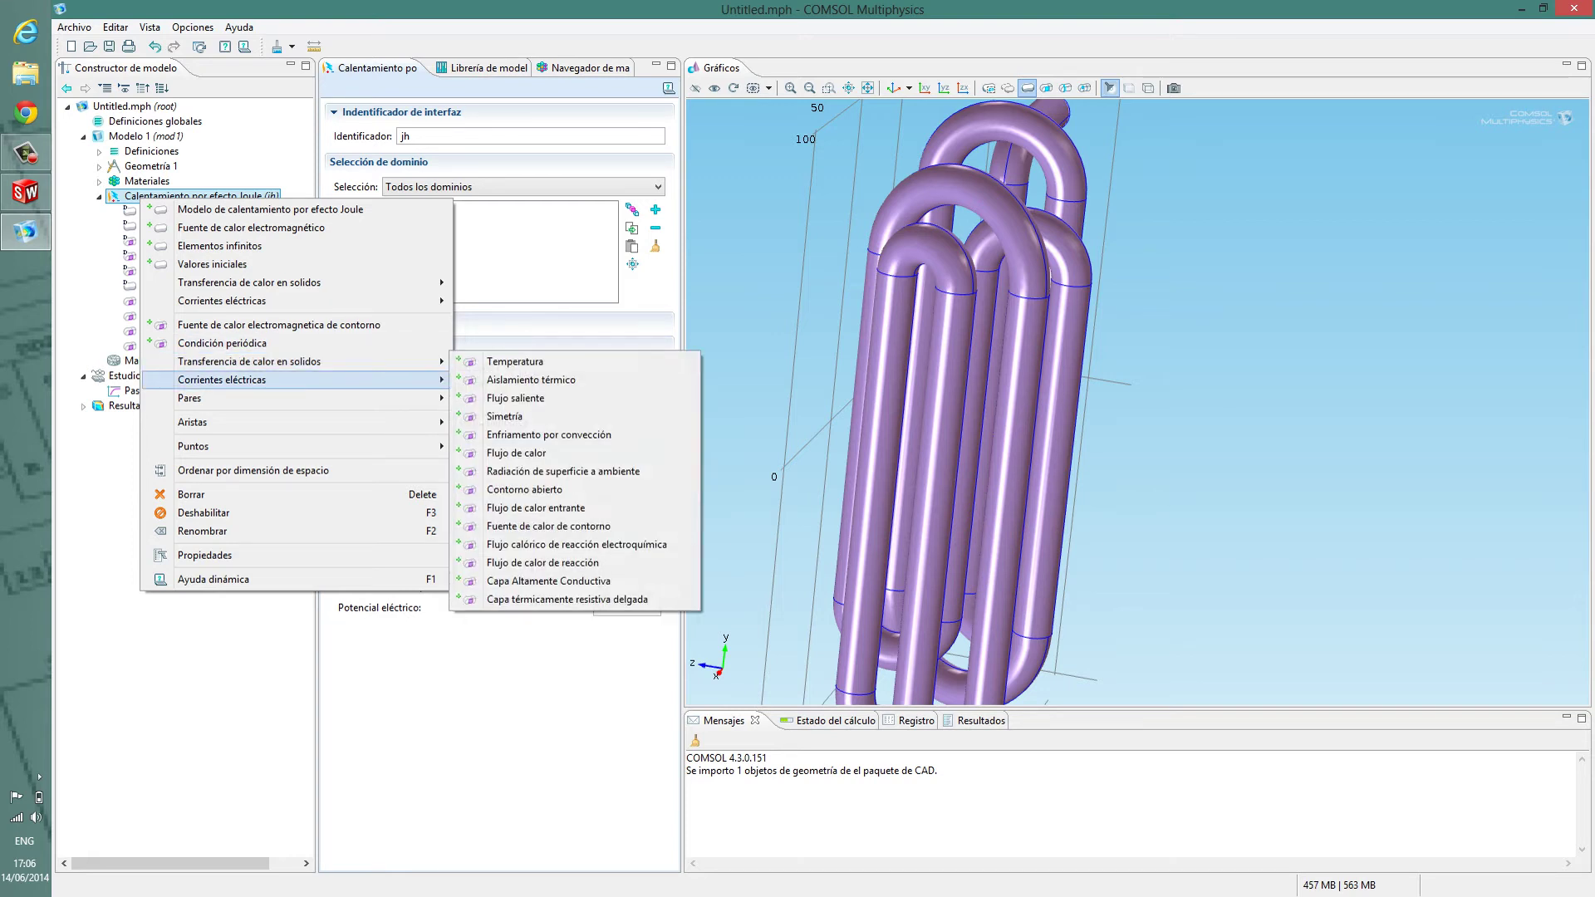
{"action": "mouse_move", "coordinate": [222, 380]}
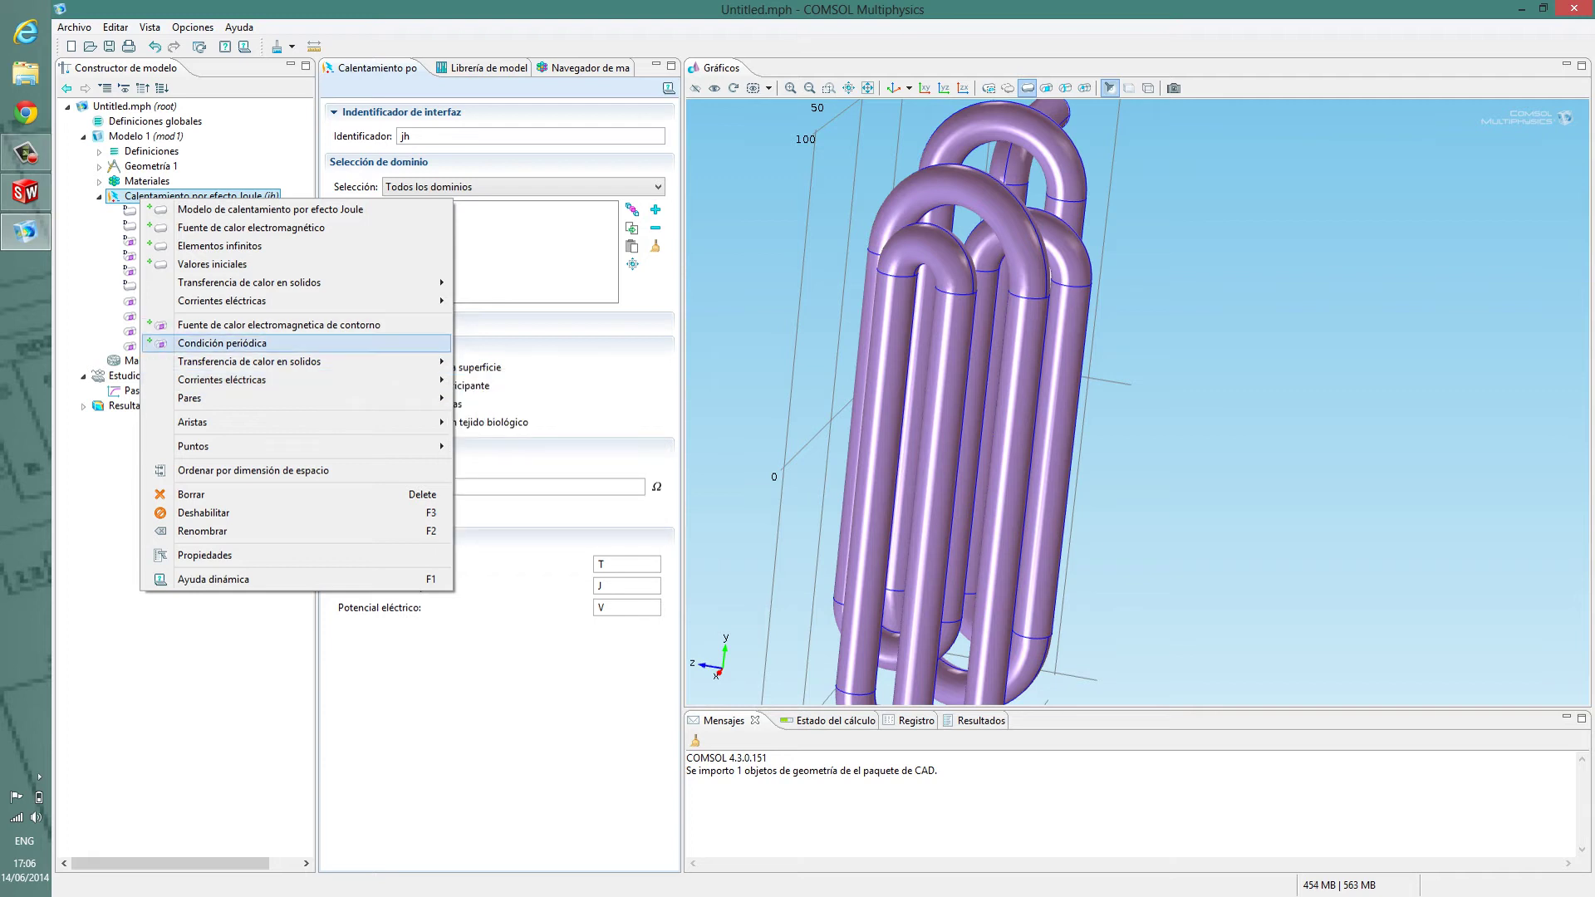
{"action": "mouse_move", "coordinate": [250, 301]}
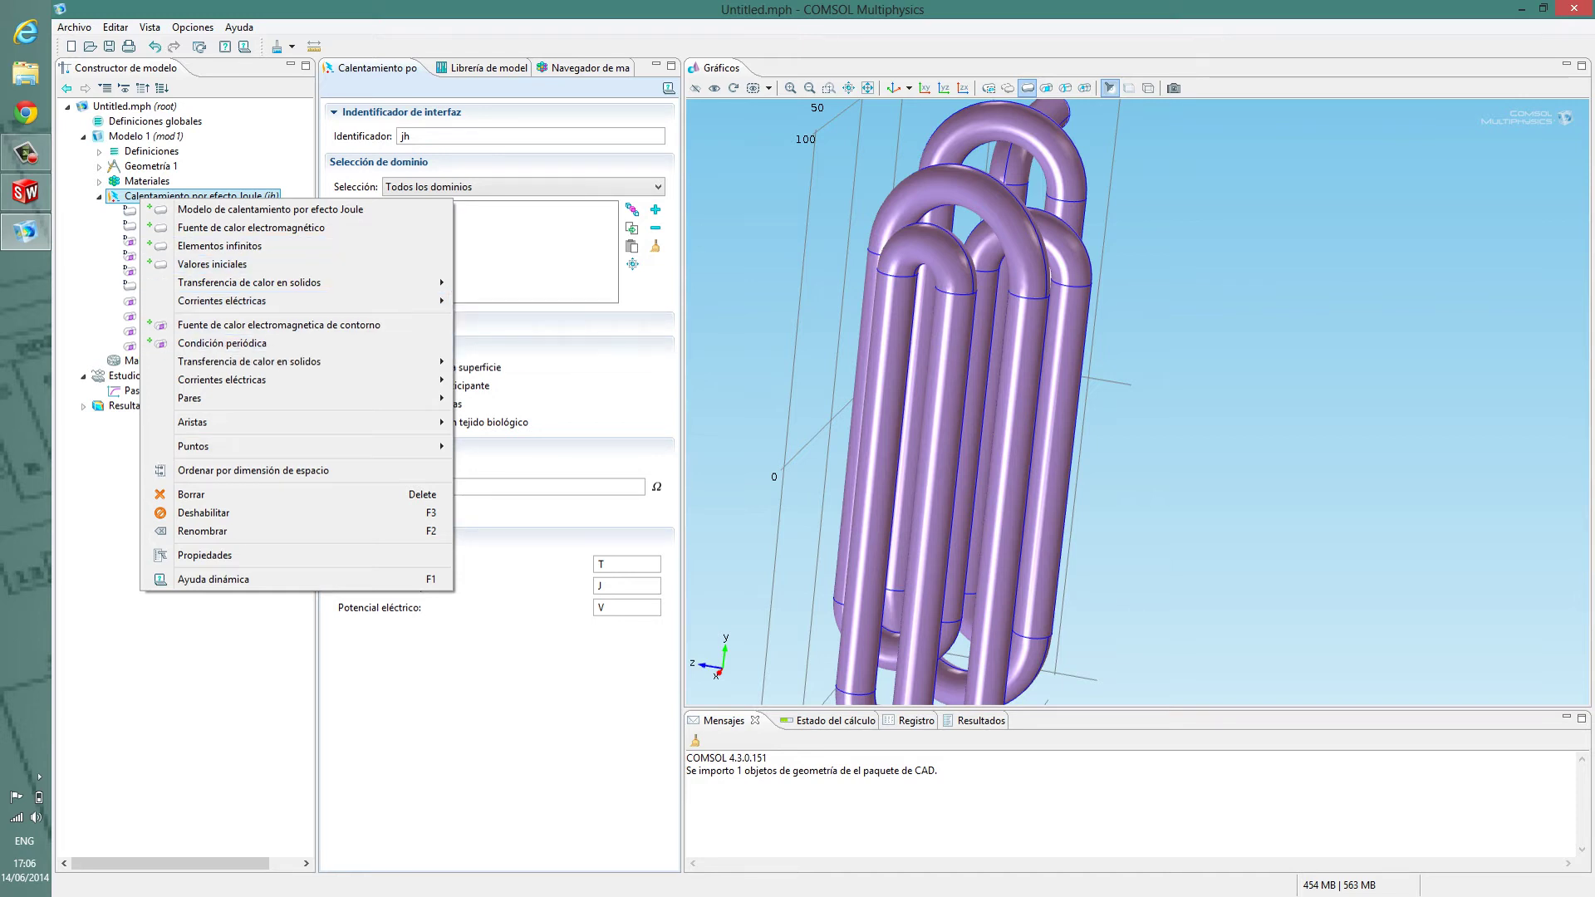
{"action": "left_click", "coordinate": [122, 462]}
Collapse the Calentamiento por efecto Joule node, add a Tetraédrico libre operation to Malla 1 and open the mesh's Tamaño settings
{"action": "left_click", "coordinate": [99, 196]}
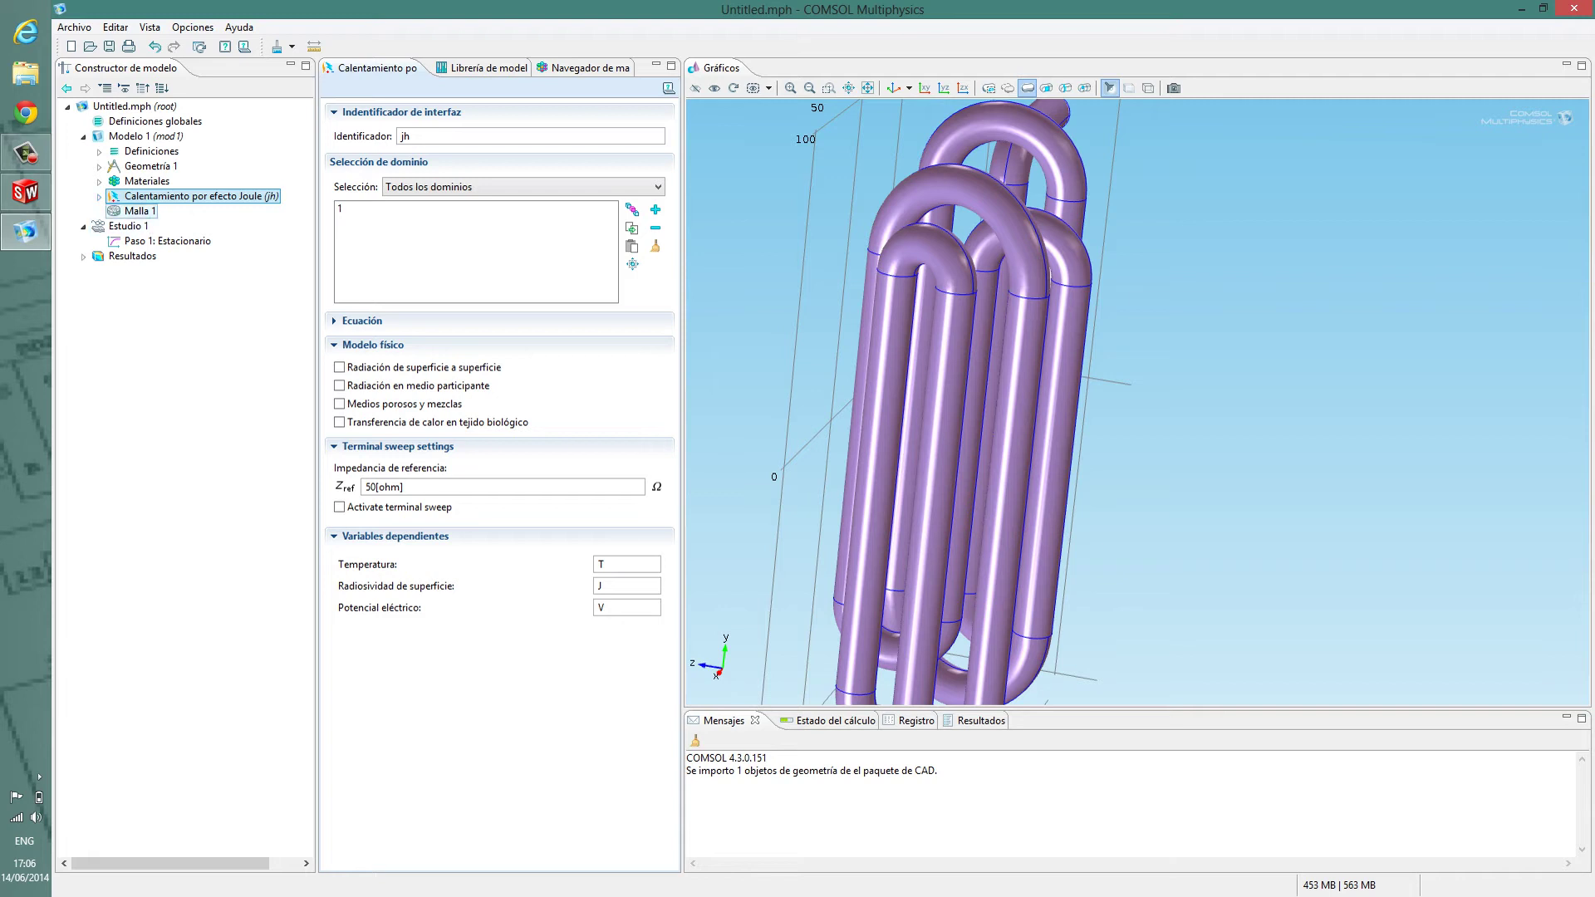
{"action": "right_click", "coordinate": [133, 211]}
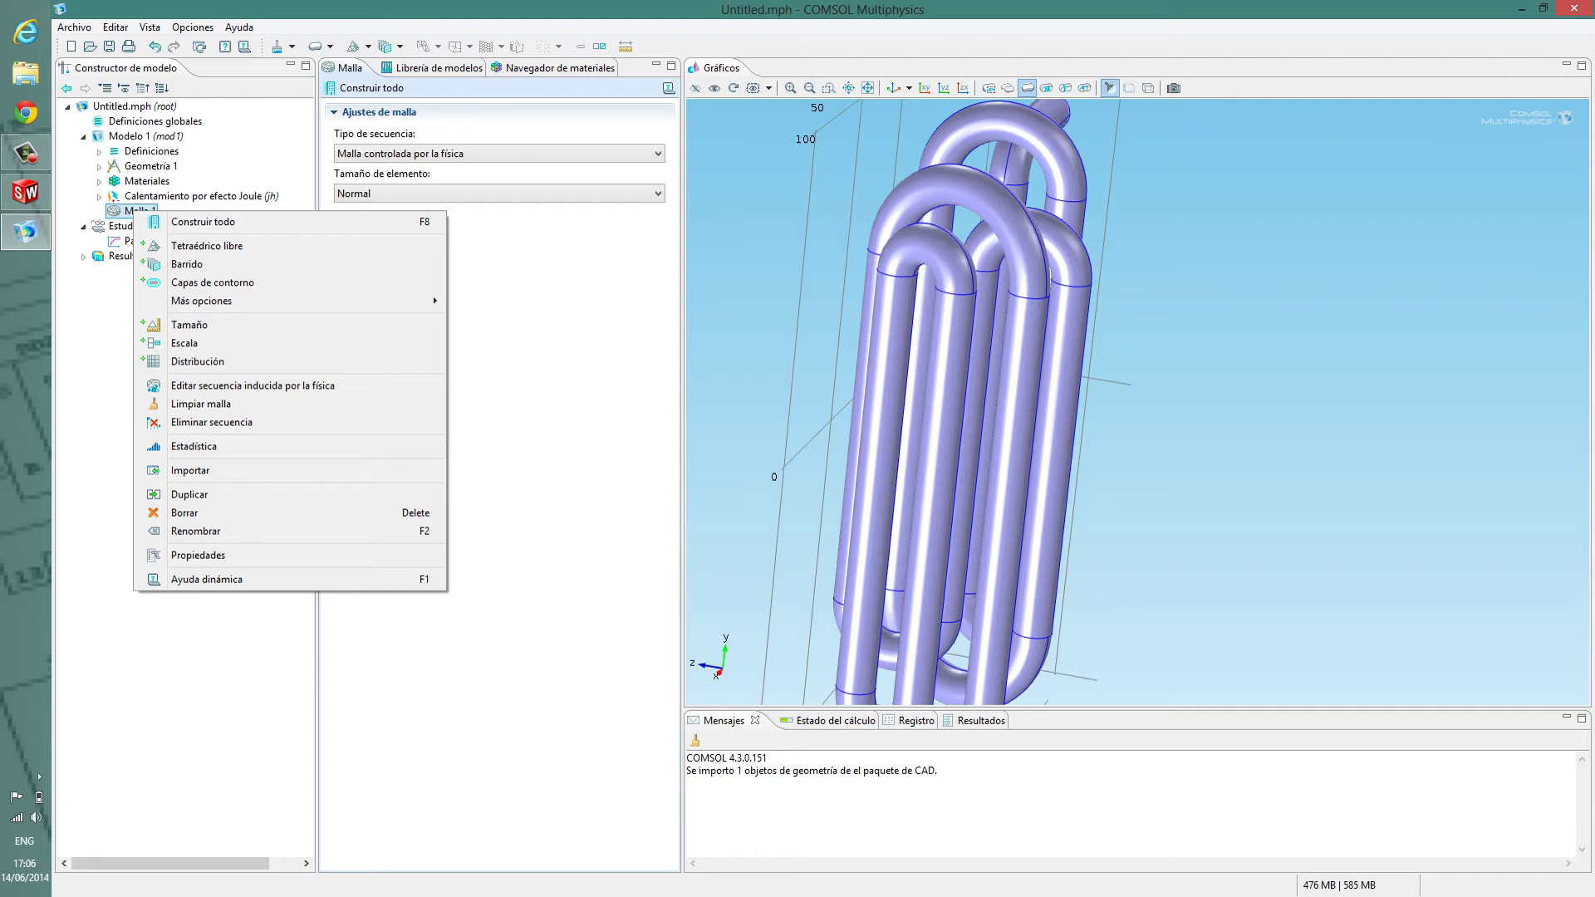
{"action": "mouse_move", "coordinate": [249, 301]}
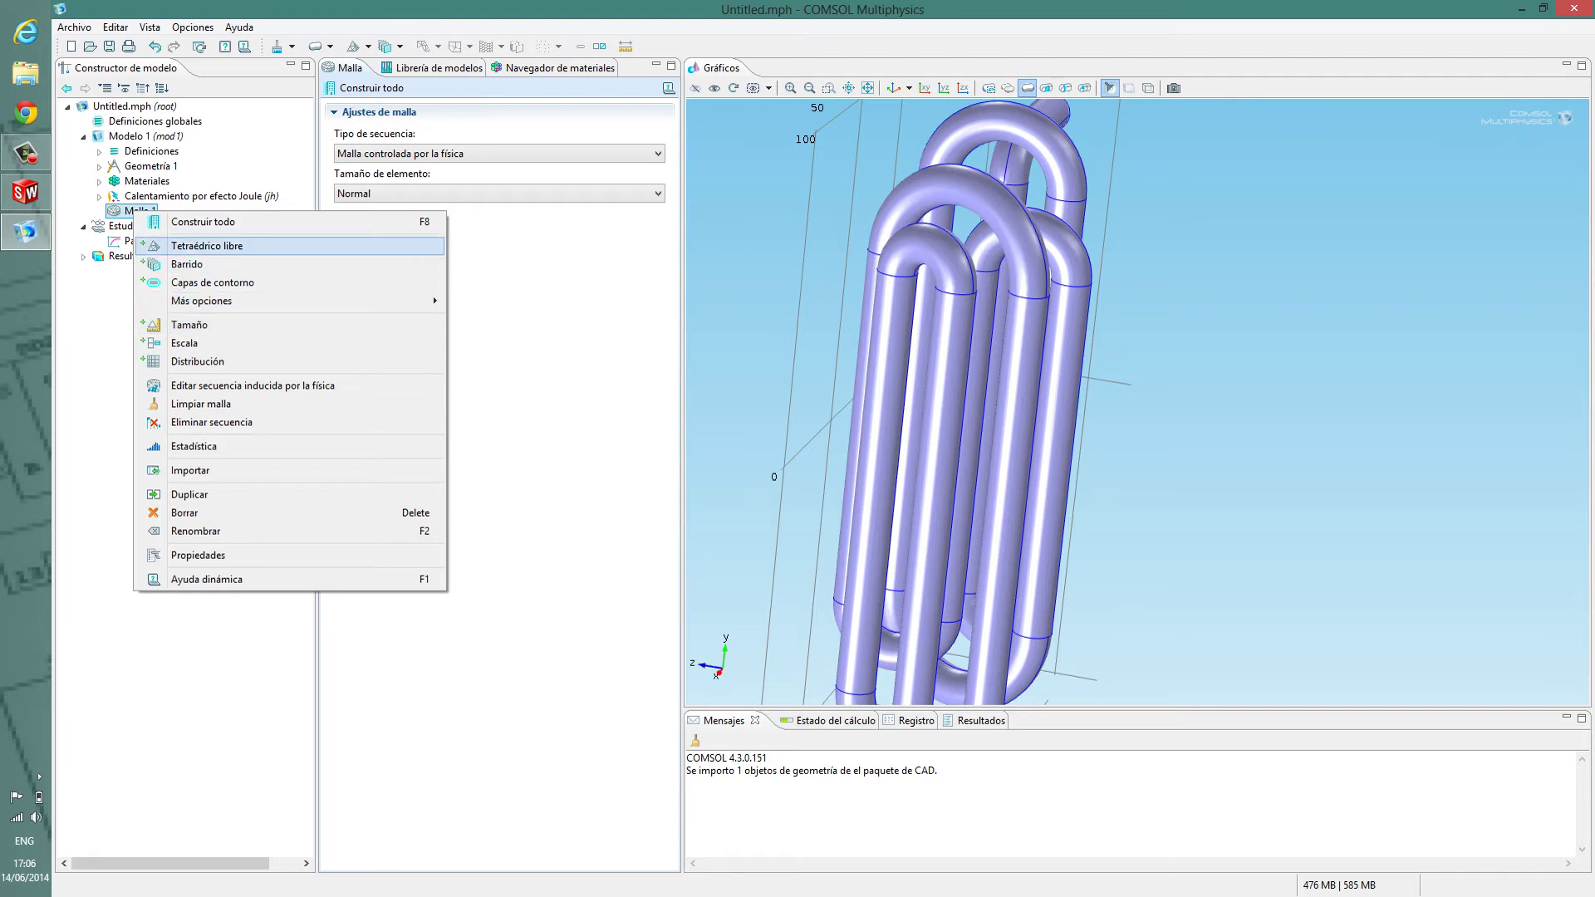
{"action": "key", "text": "Return"}
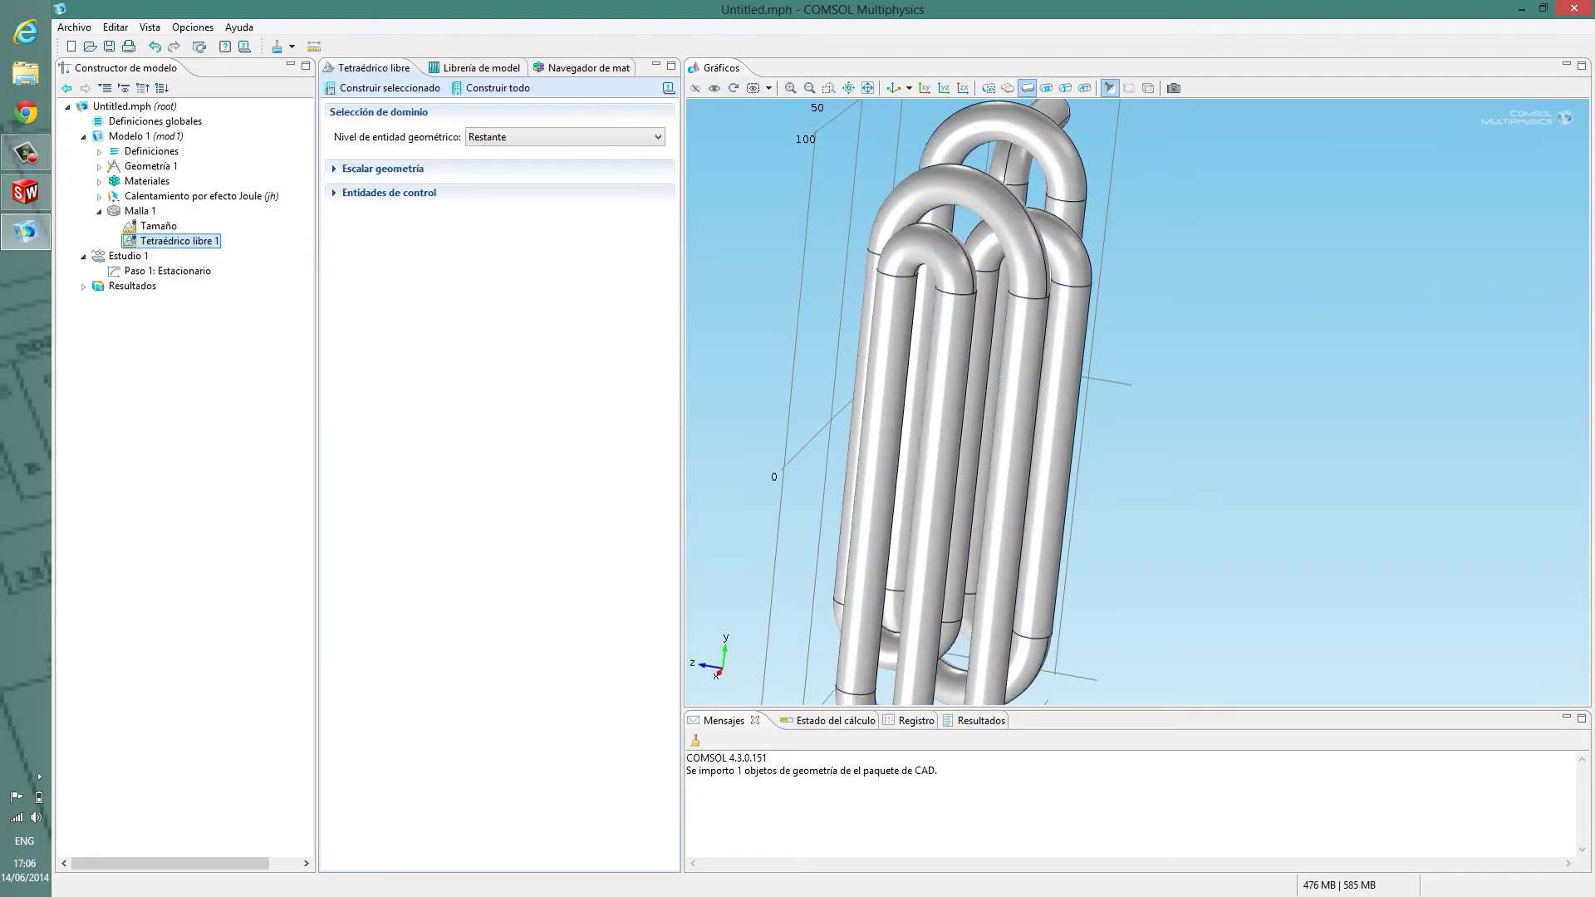
{"action": "left_click", "coordinate": [158, 226]}
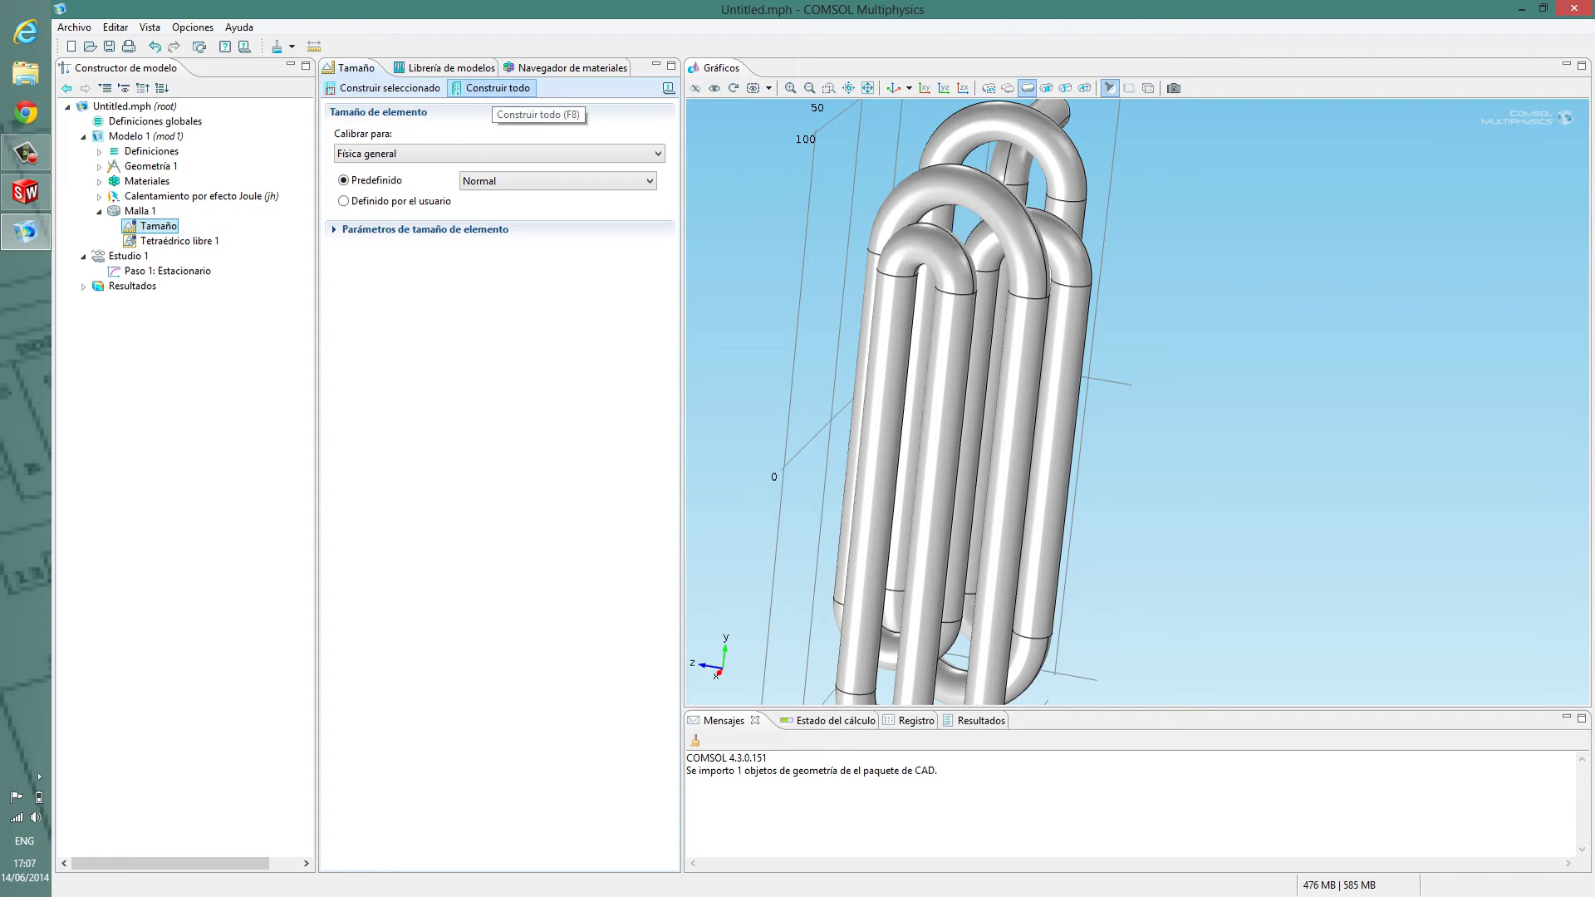
Build the complete tetrahedral mesh of the tube with the predefined Normal element size and inspect it
{"action": "left_click", "coordinate": [494, 88]}
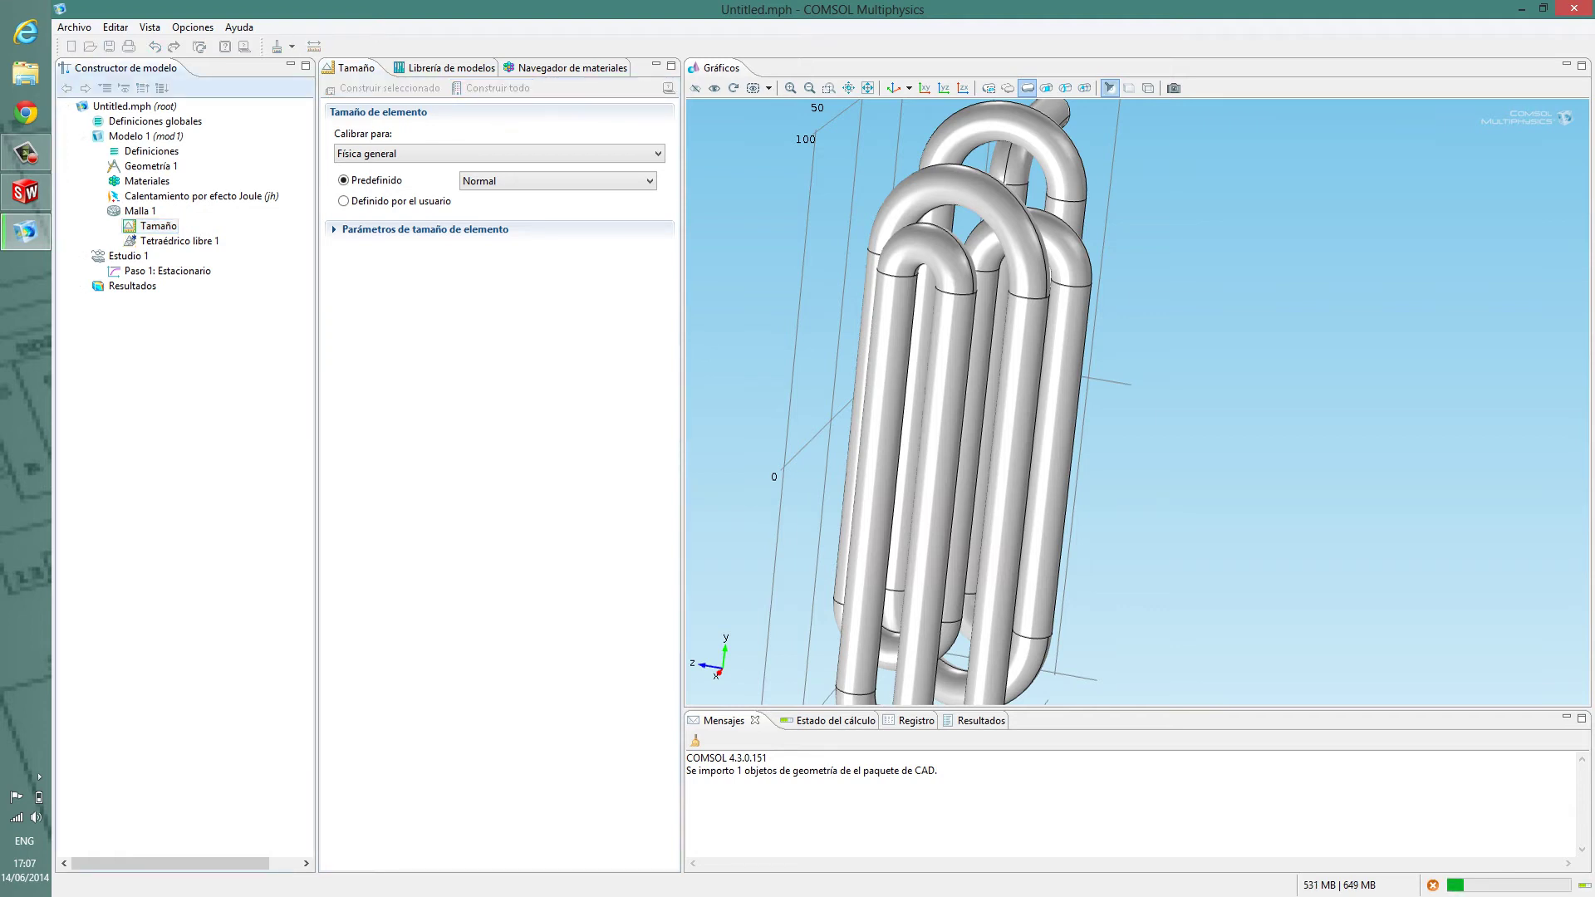
{"action": "left_click_drag", "start_coordinate": [1031, 415], "coordinate": [1014, 445]}
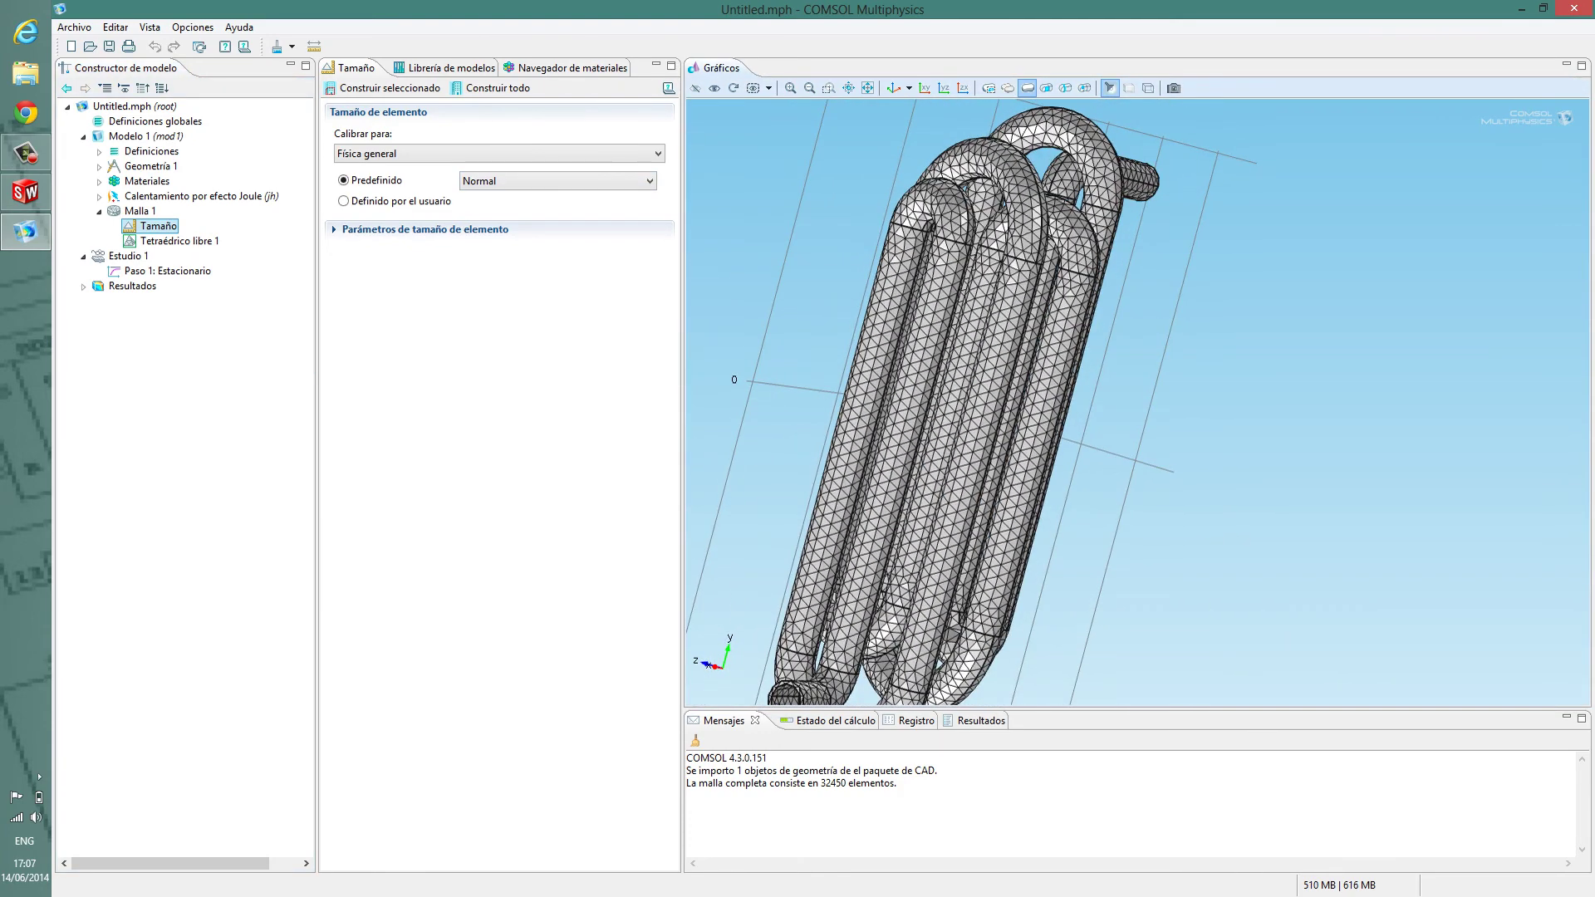
{"action": "right_click_drag", "start_coordinate": [1014, 444], "coordinate": [1088, 411]}
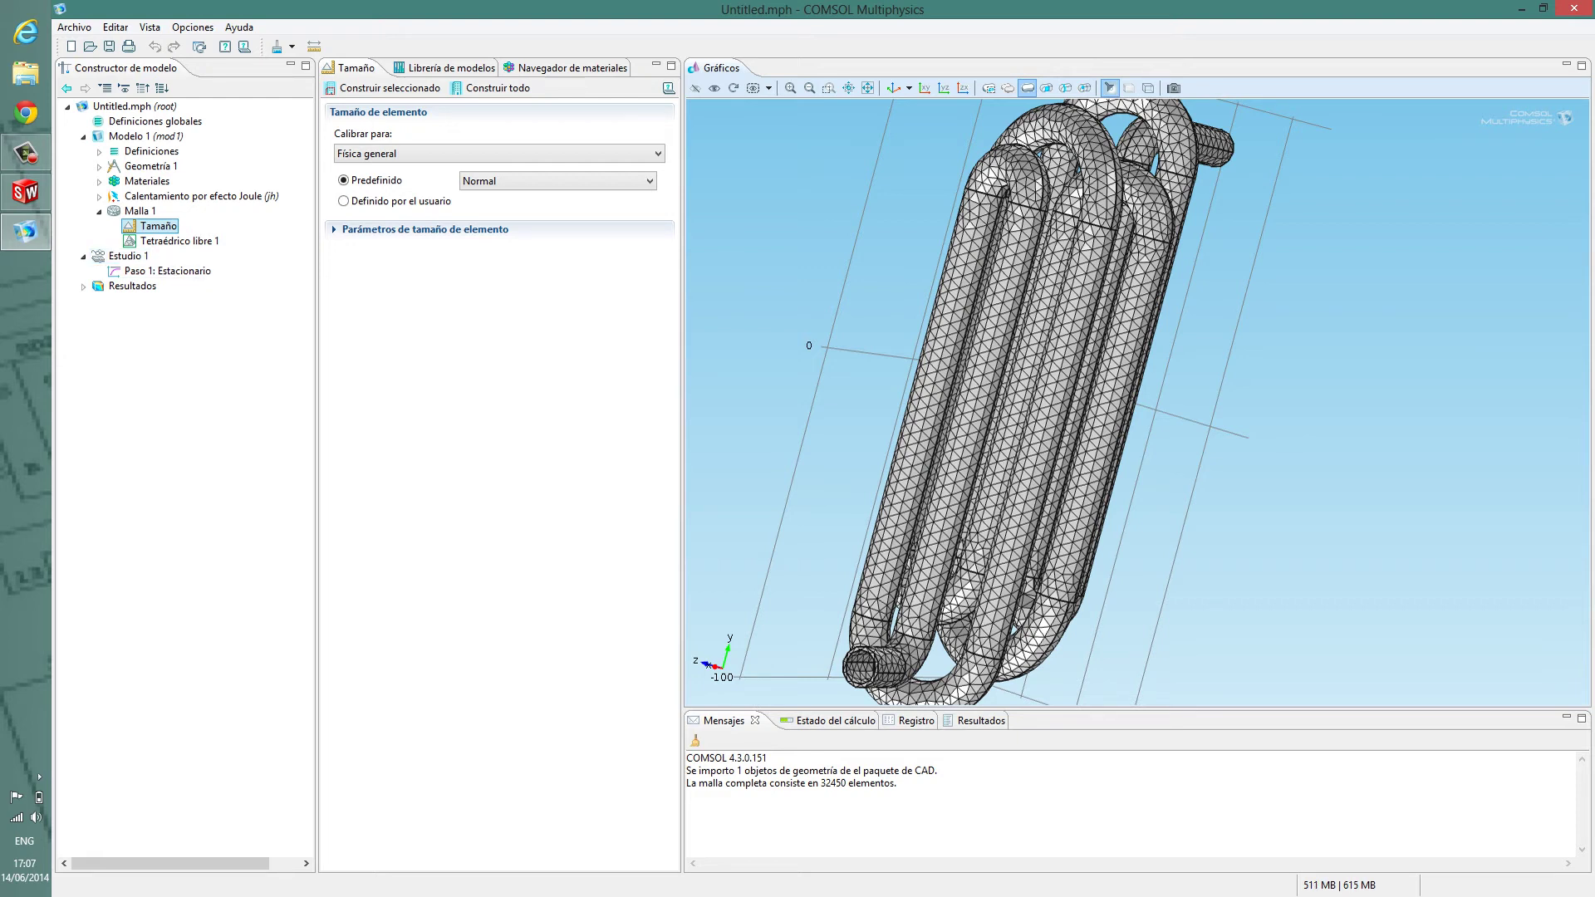
Collapse the Malla 1 node and compute the stationary Estudio 1
{"action": "left_click", "coordinate": [99, 212]}
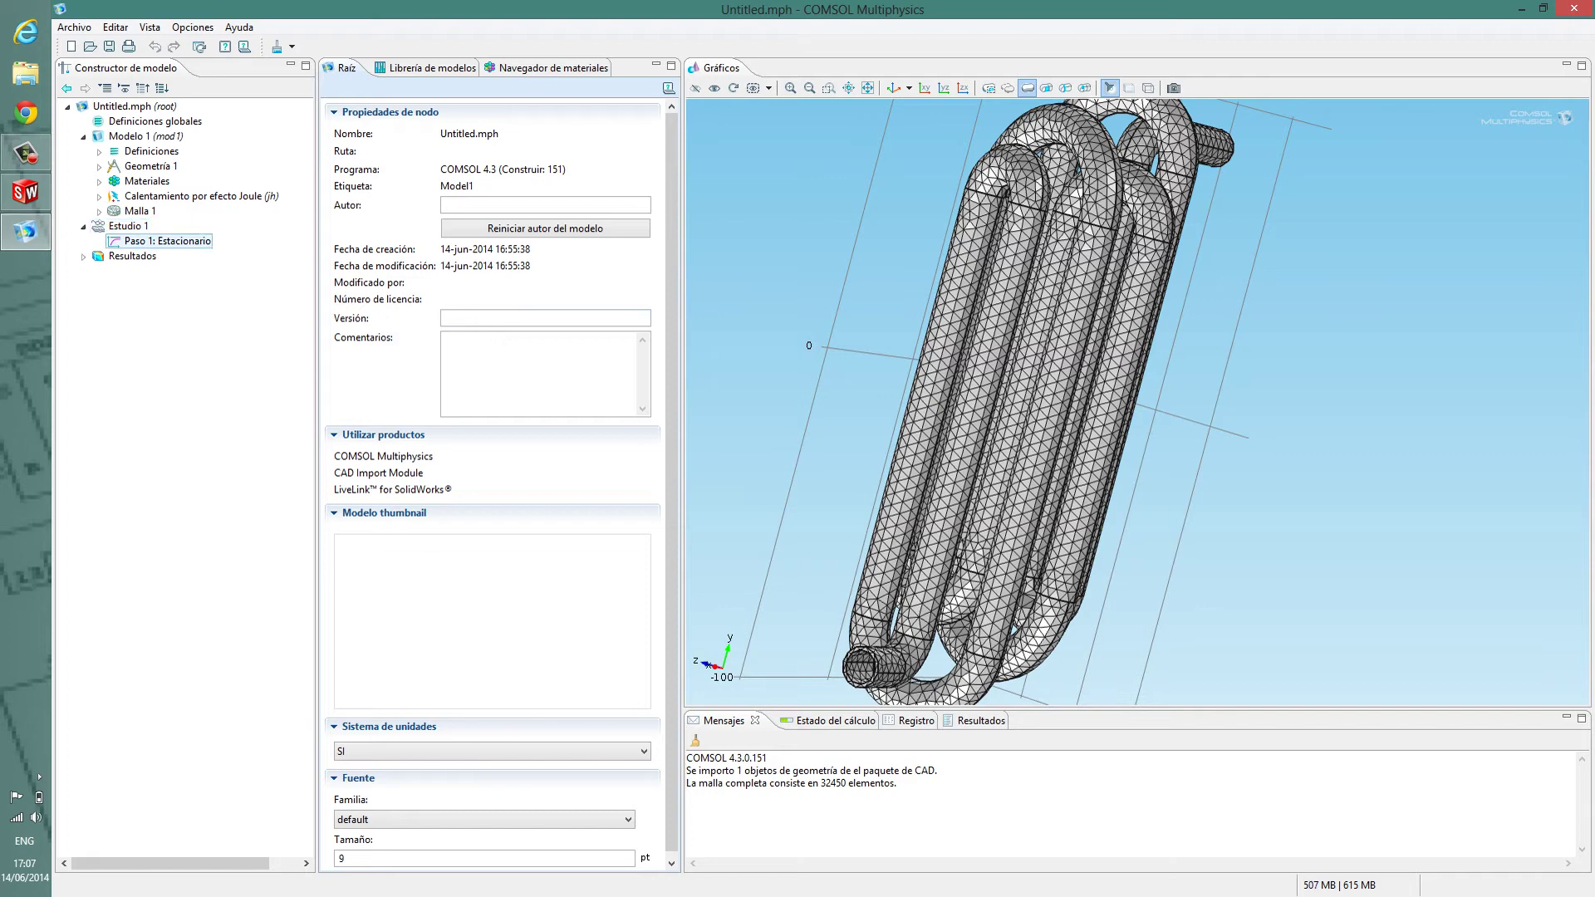
{"action": "right_click", "coordinate": [112, 228]}
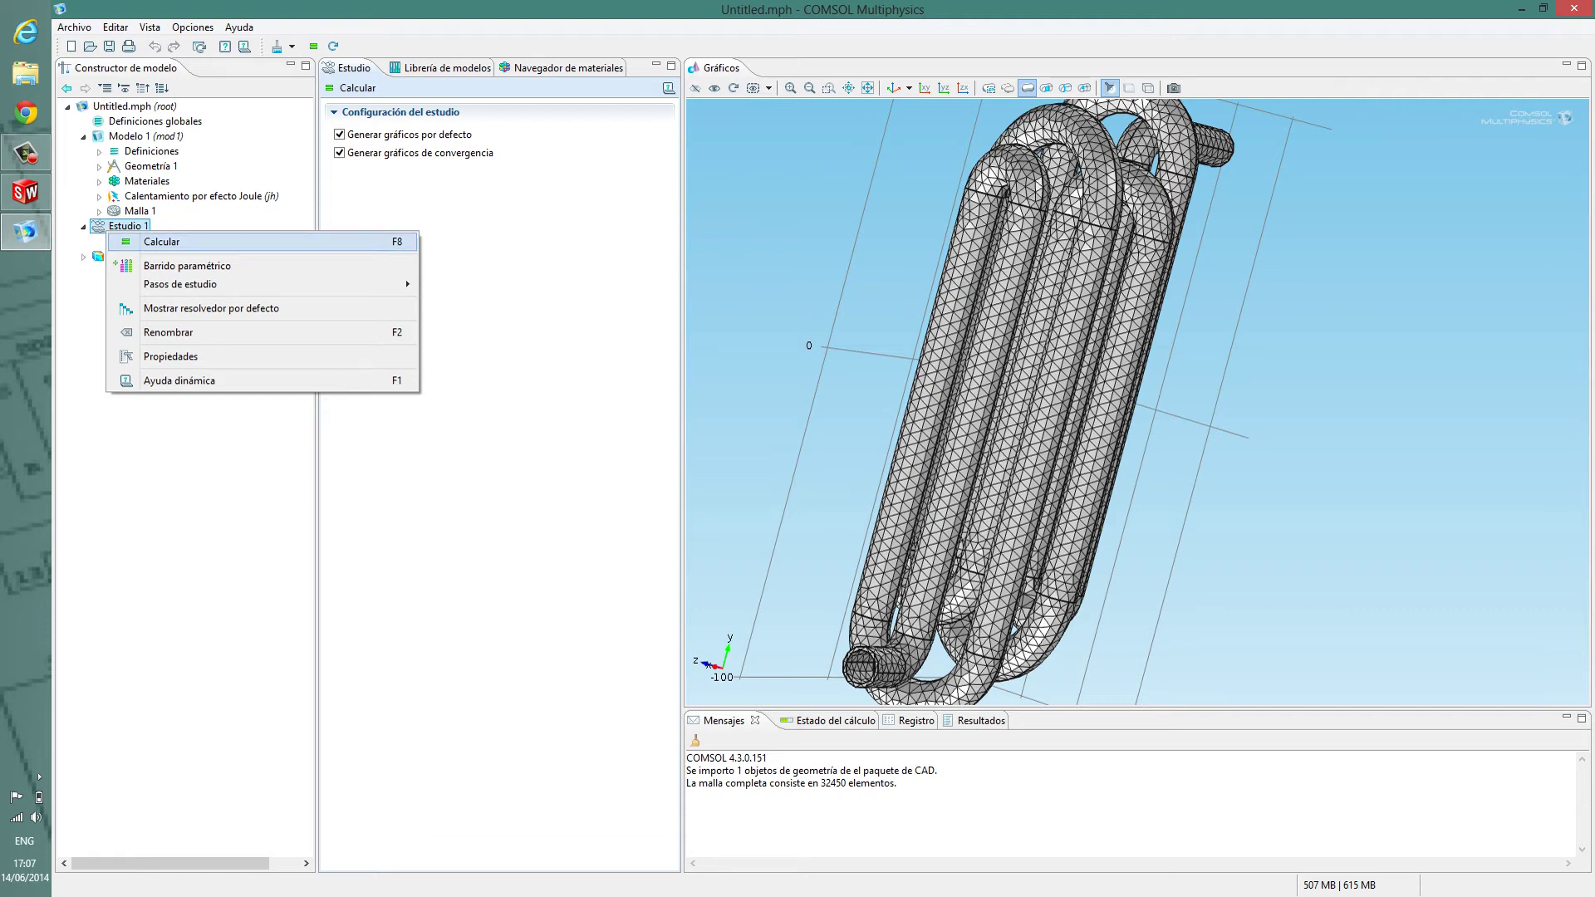
{"action": "key", "text": "Return"}
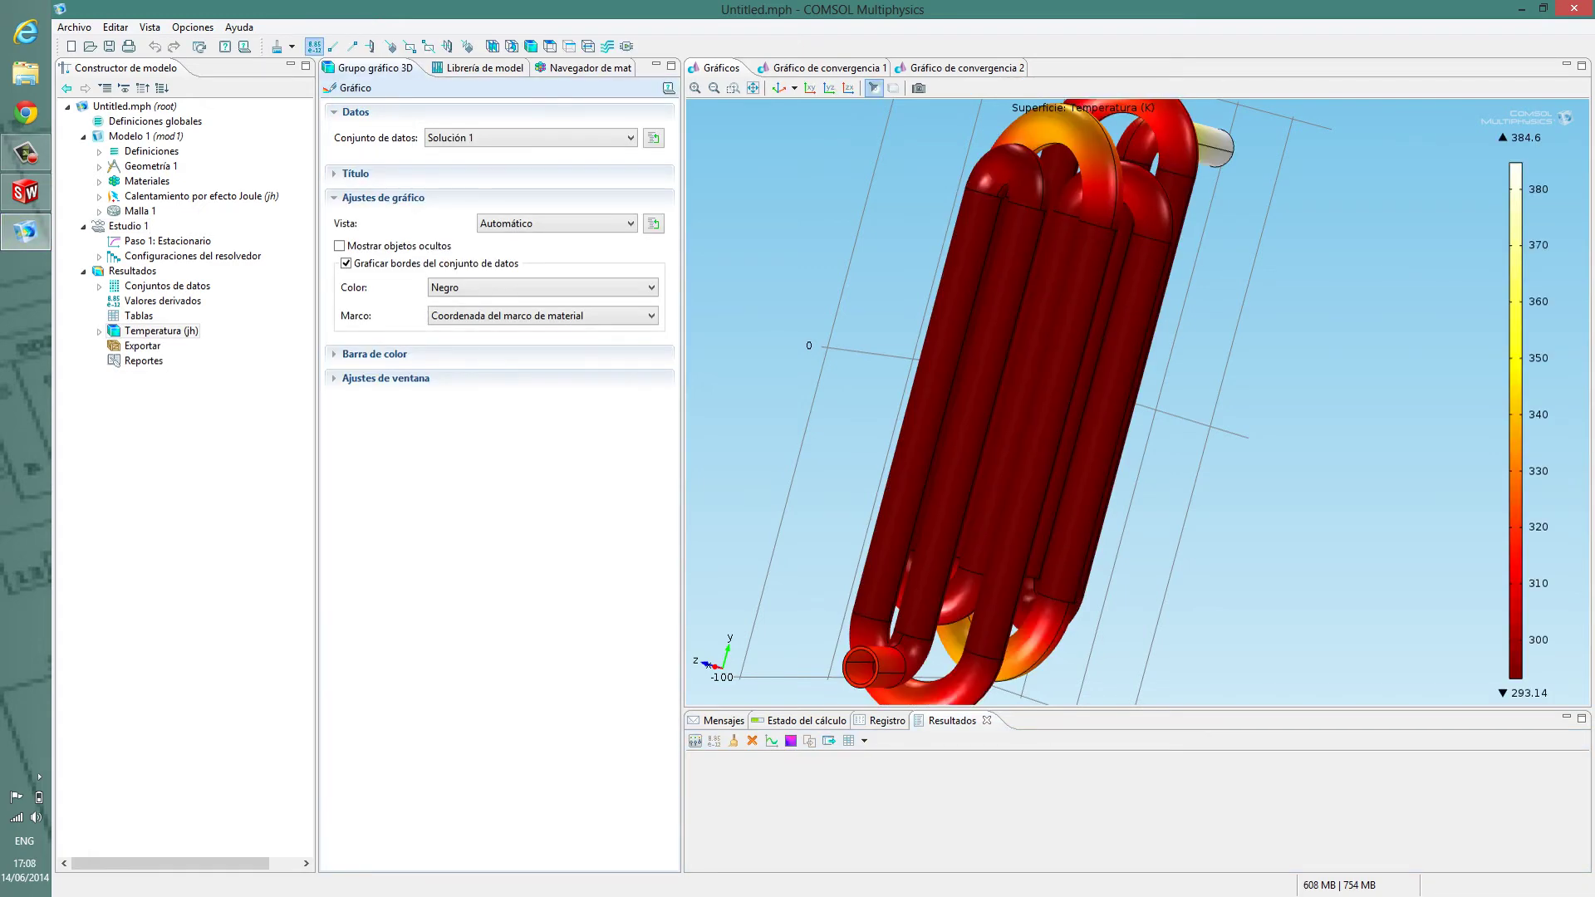
Examine the surface temperature plot of the whole tube coil from several sides
{"action": "left_click_drag", "start_coordinate": [1138, 402], "coordinate": [865, 414]}
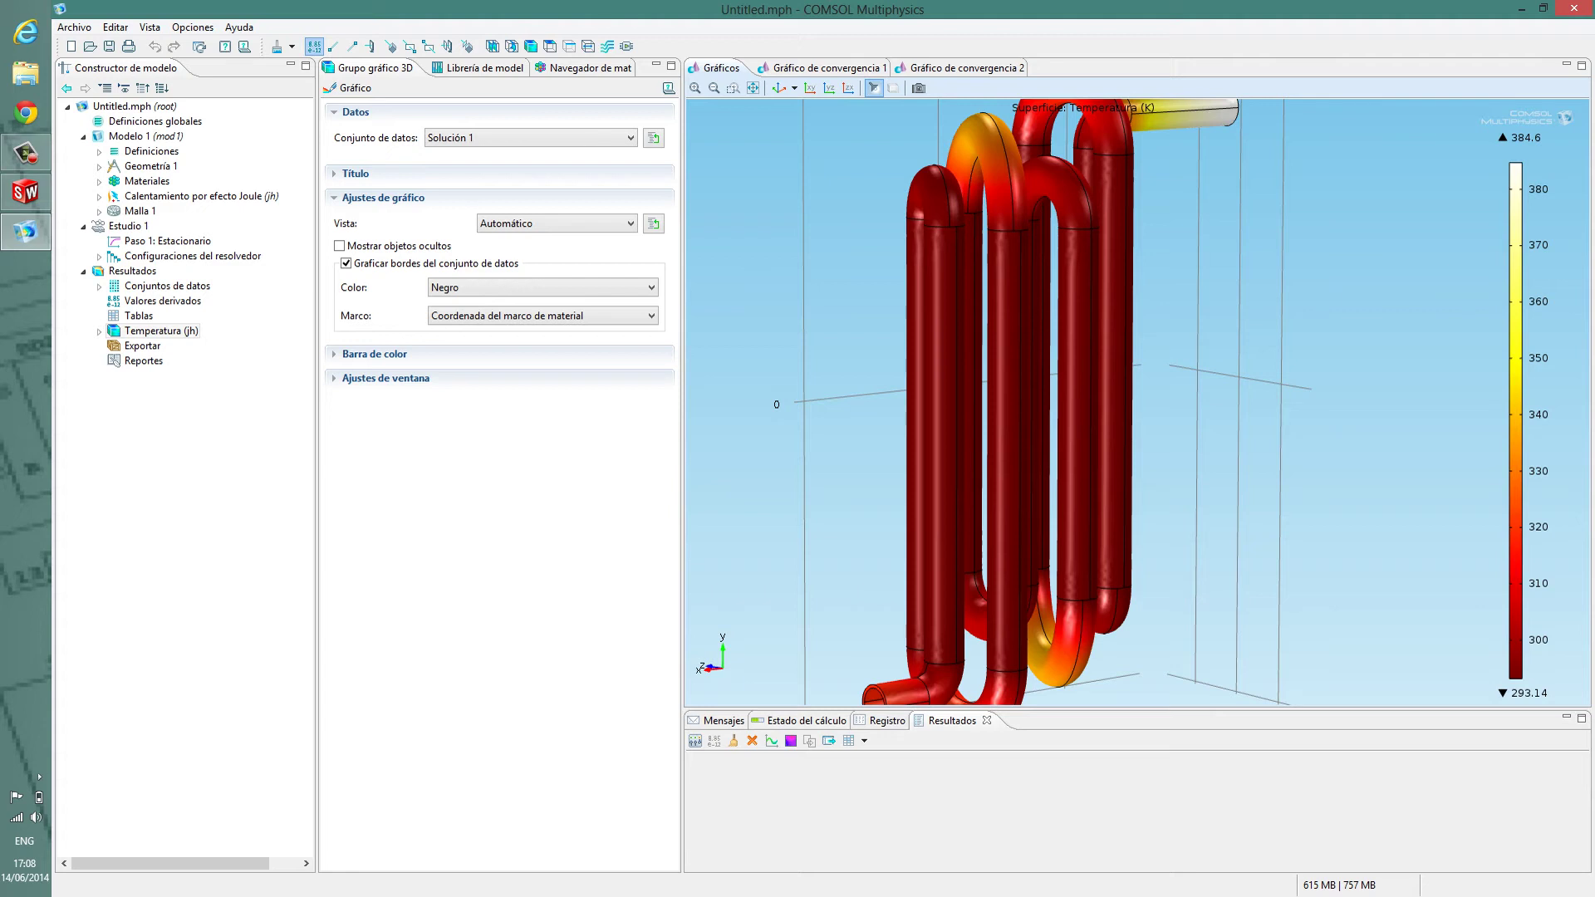
{"action": "scroll", "coordinate": [1221, 499], "scroll_direction": "up", "scroll_amount": 3}
{"action": "scroll", "coordinate": [1221, 499], "scroll_direction": "down", "scroll_amount": 5}
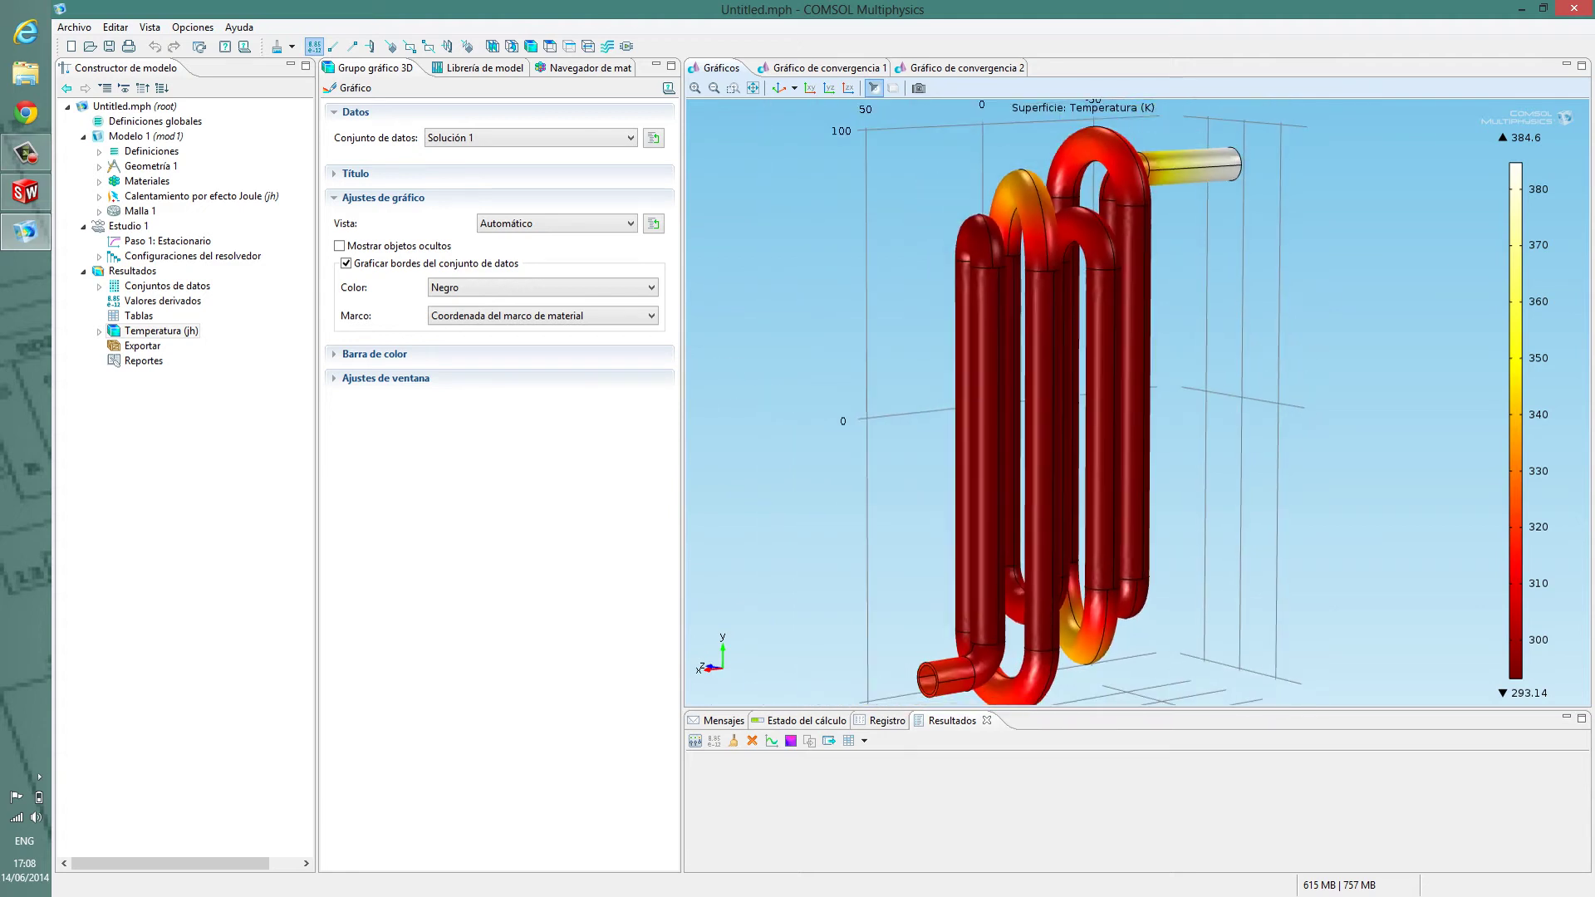
{"action": "right_click_drag", "start_coordinate": [1081, 415], "coordinate": [1049, 408]}
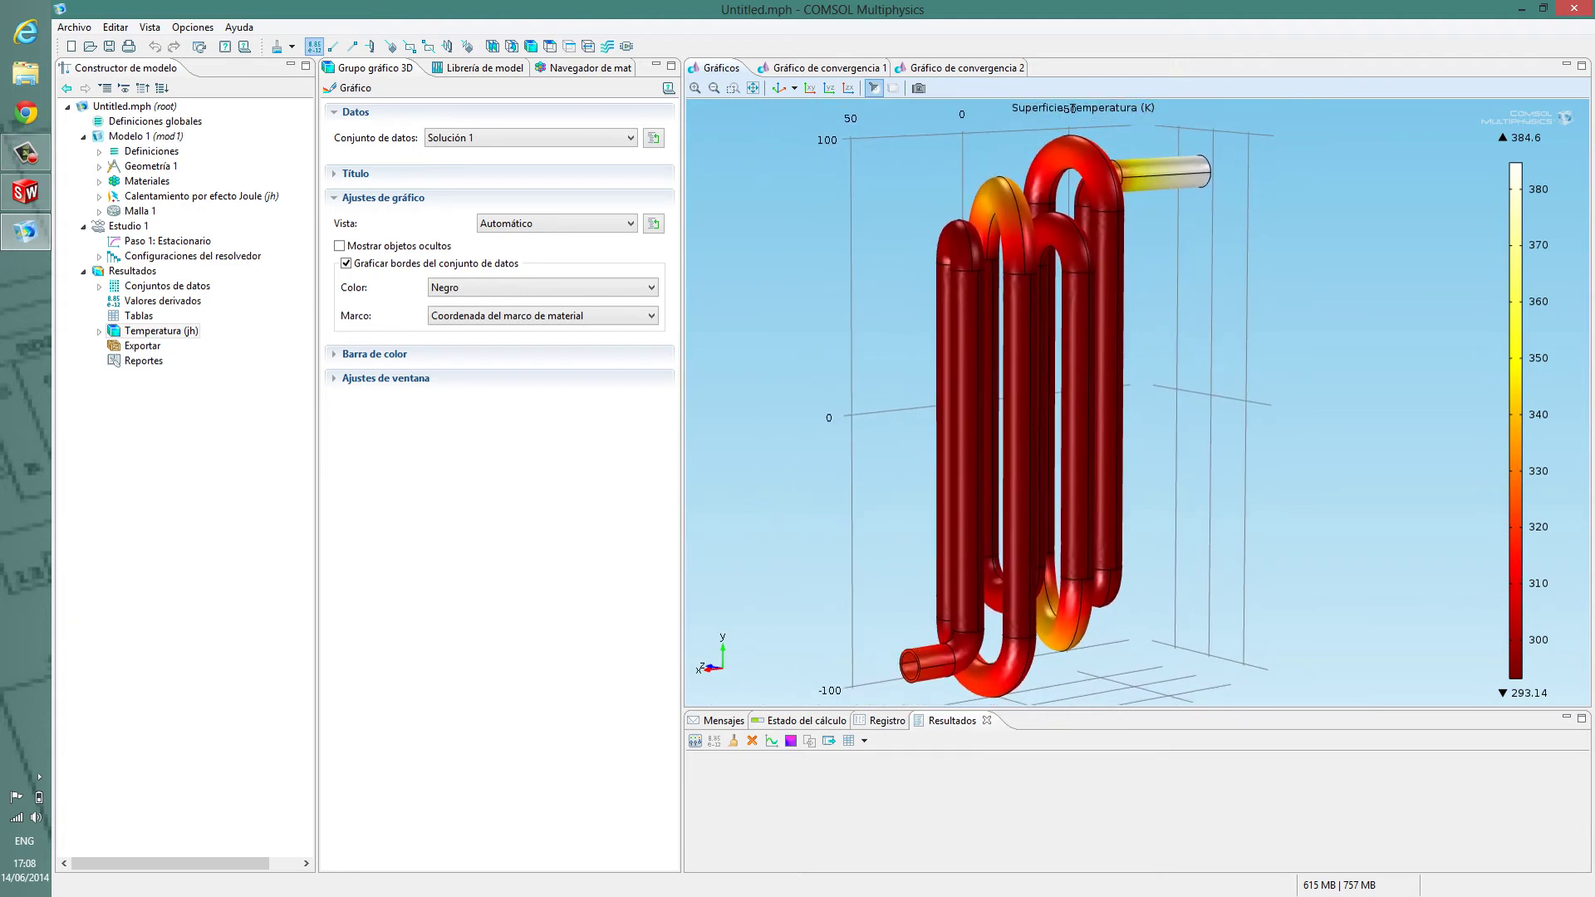
{"action": "left_click_drag", "start_coordinate": [997, 416], "coordinate": [1217, 449]}
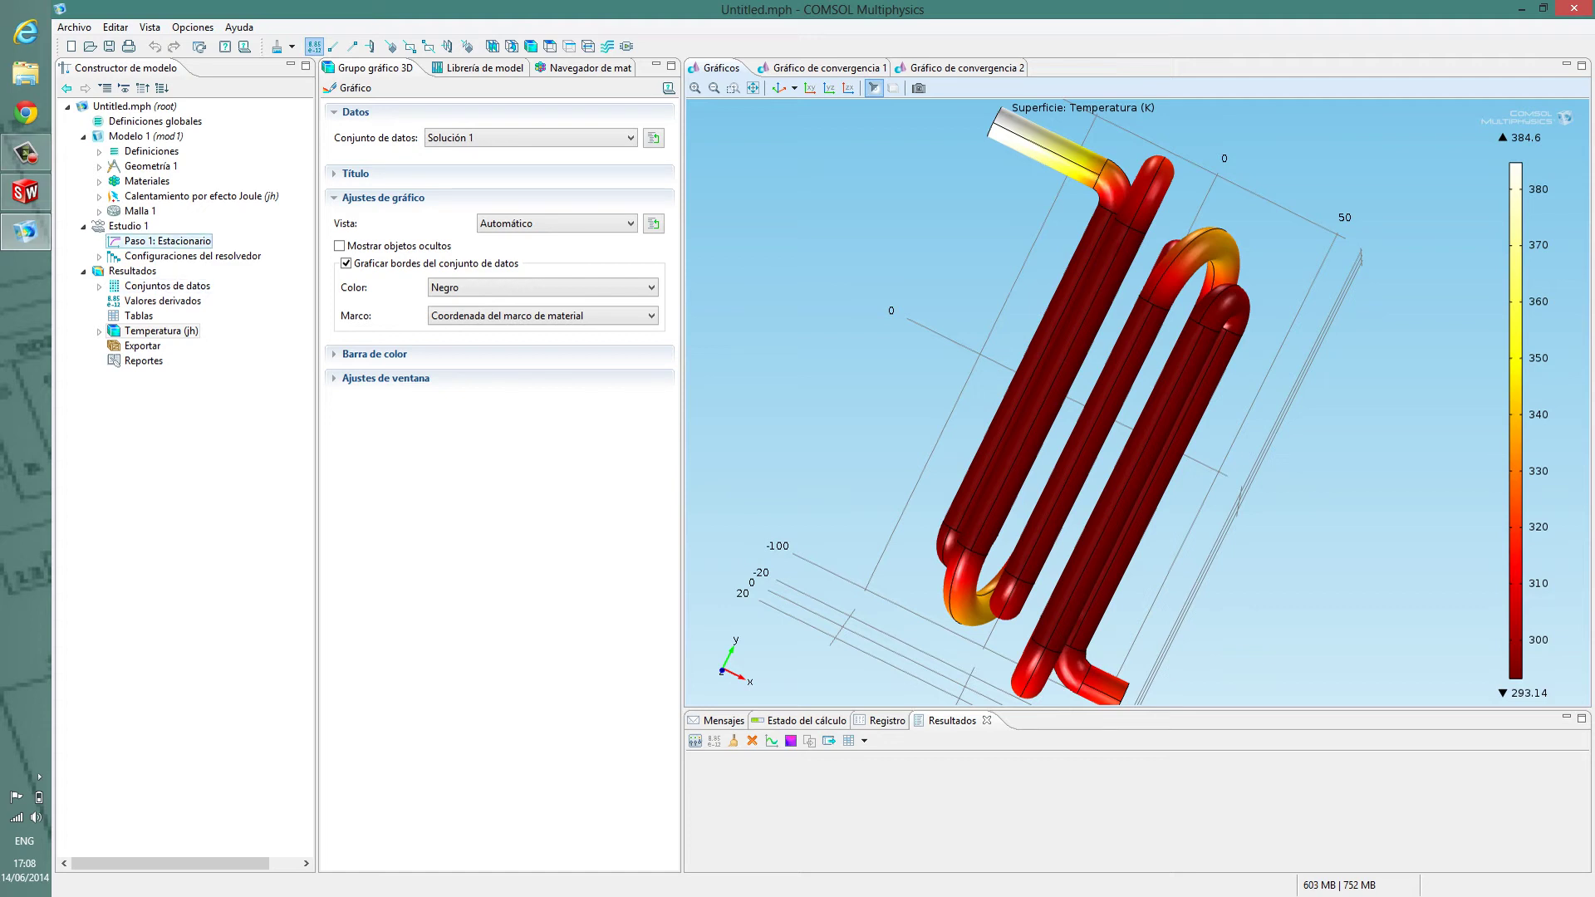
Review which tube faces are assigned to the Temperatura 1 and Flujo de calor 1 boundary conditions
{"action": "left_click", "coordinate": [98, 197]}
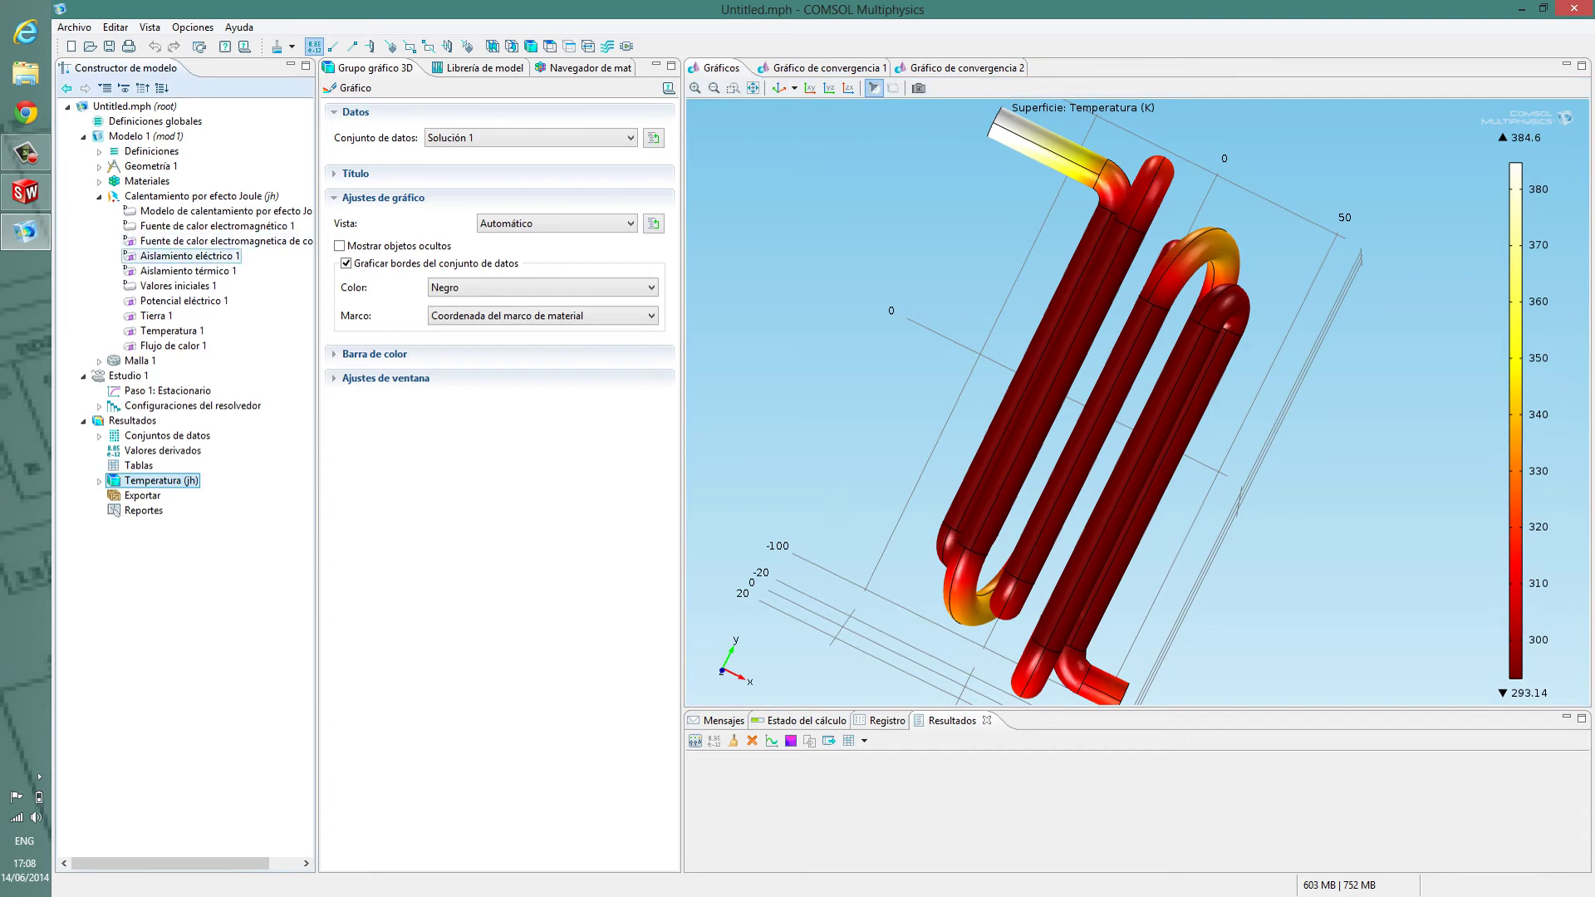
{"action": "left_click", "coordinate": [172, 331]}
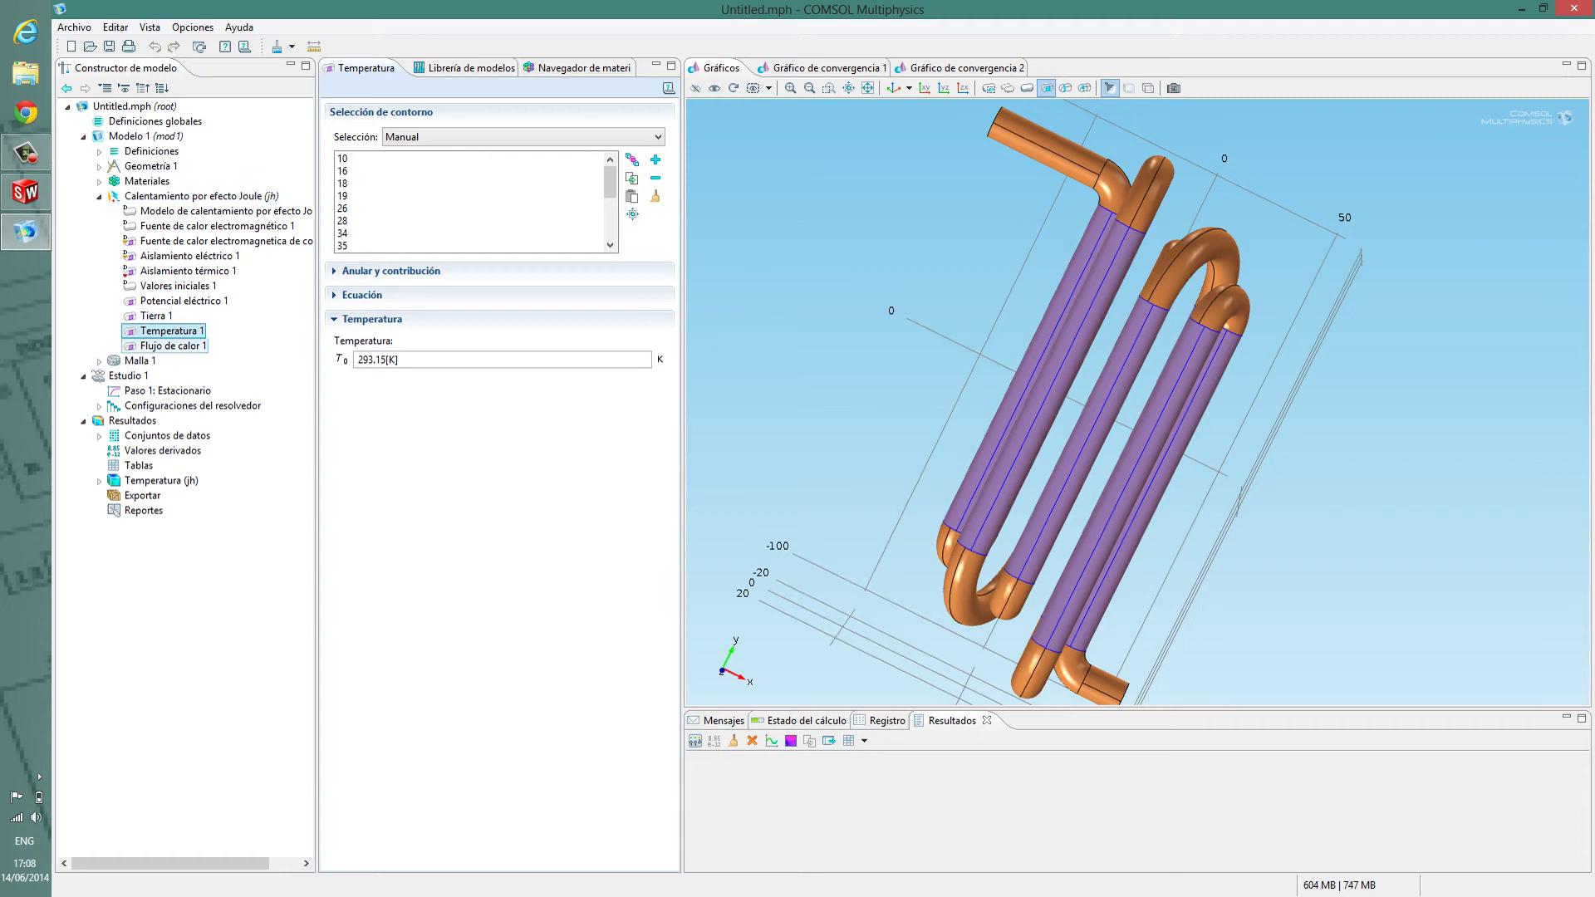
{"action": "left_click", "coordinate": [172, 346]}
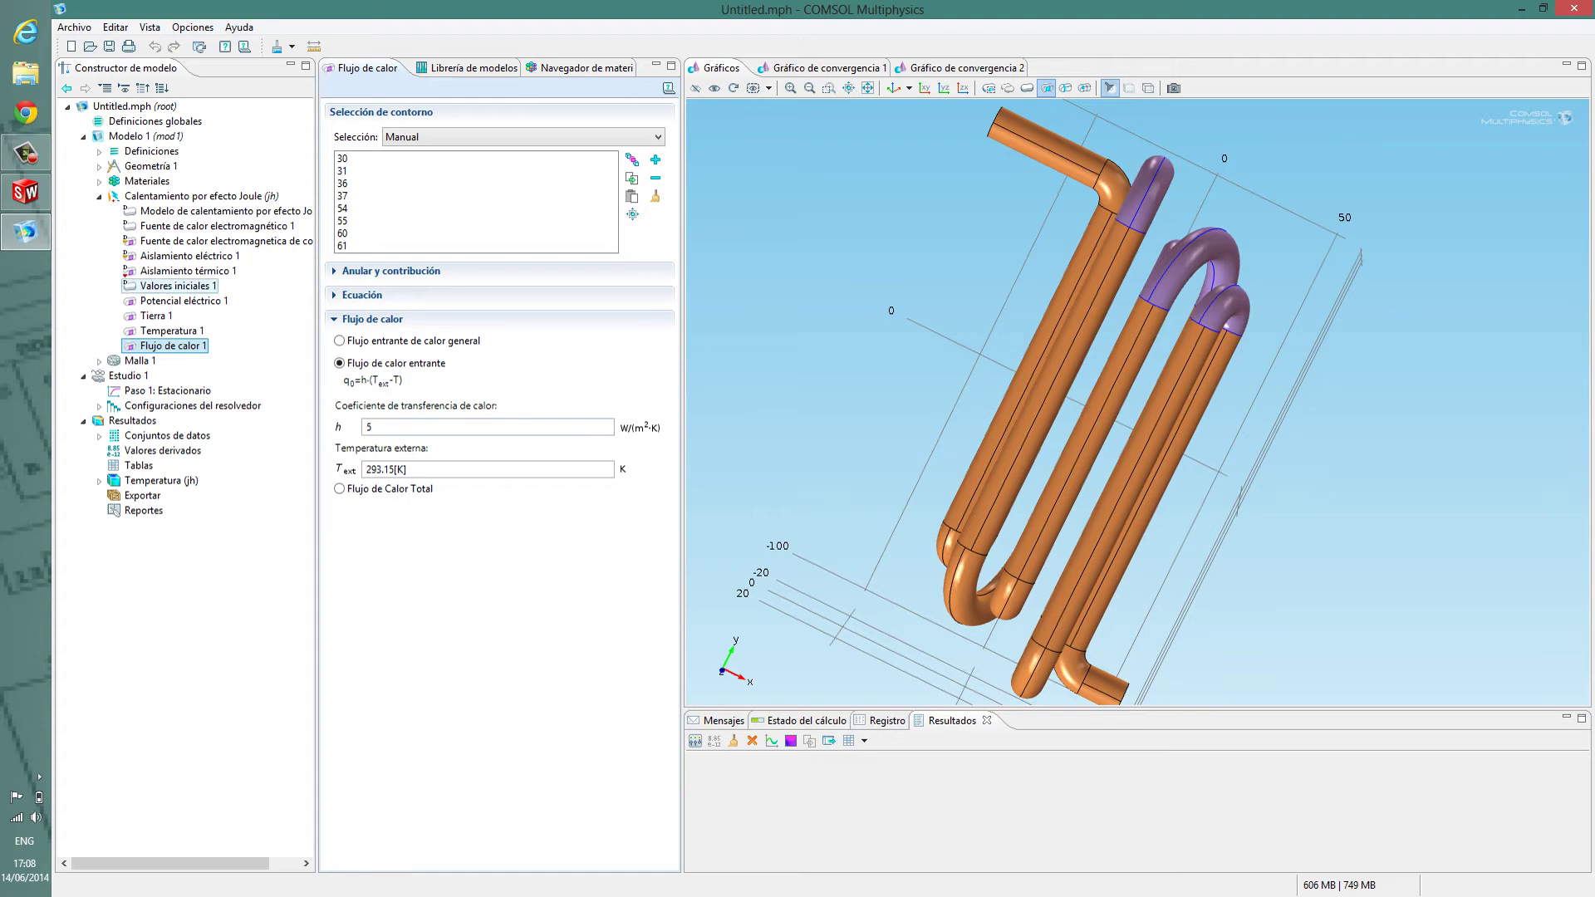
{"action": "left_click", "coordinate": [99, 197]}
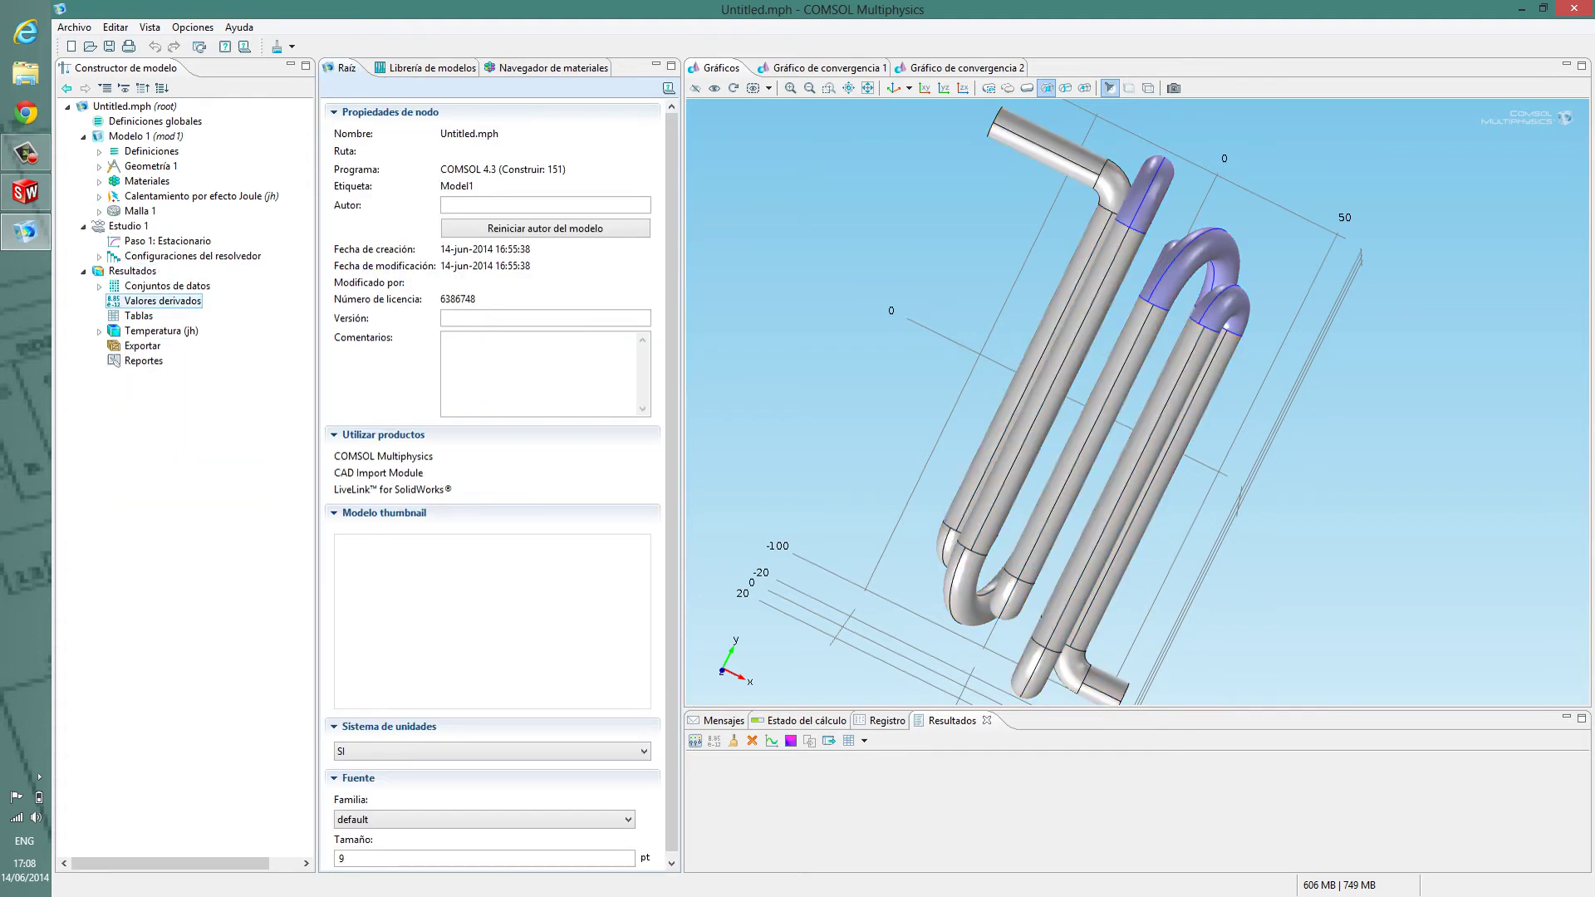
Reopen the Temperatura (jh) plot and examine the bends and straight sections with the Joule heating conditions listed
{"action": "left_click", "coordinate": [157, 331]}
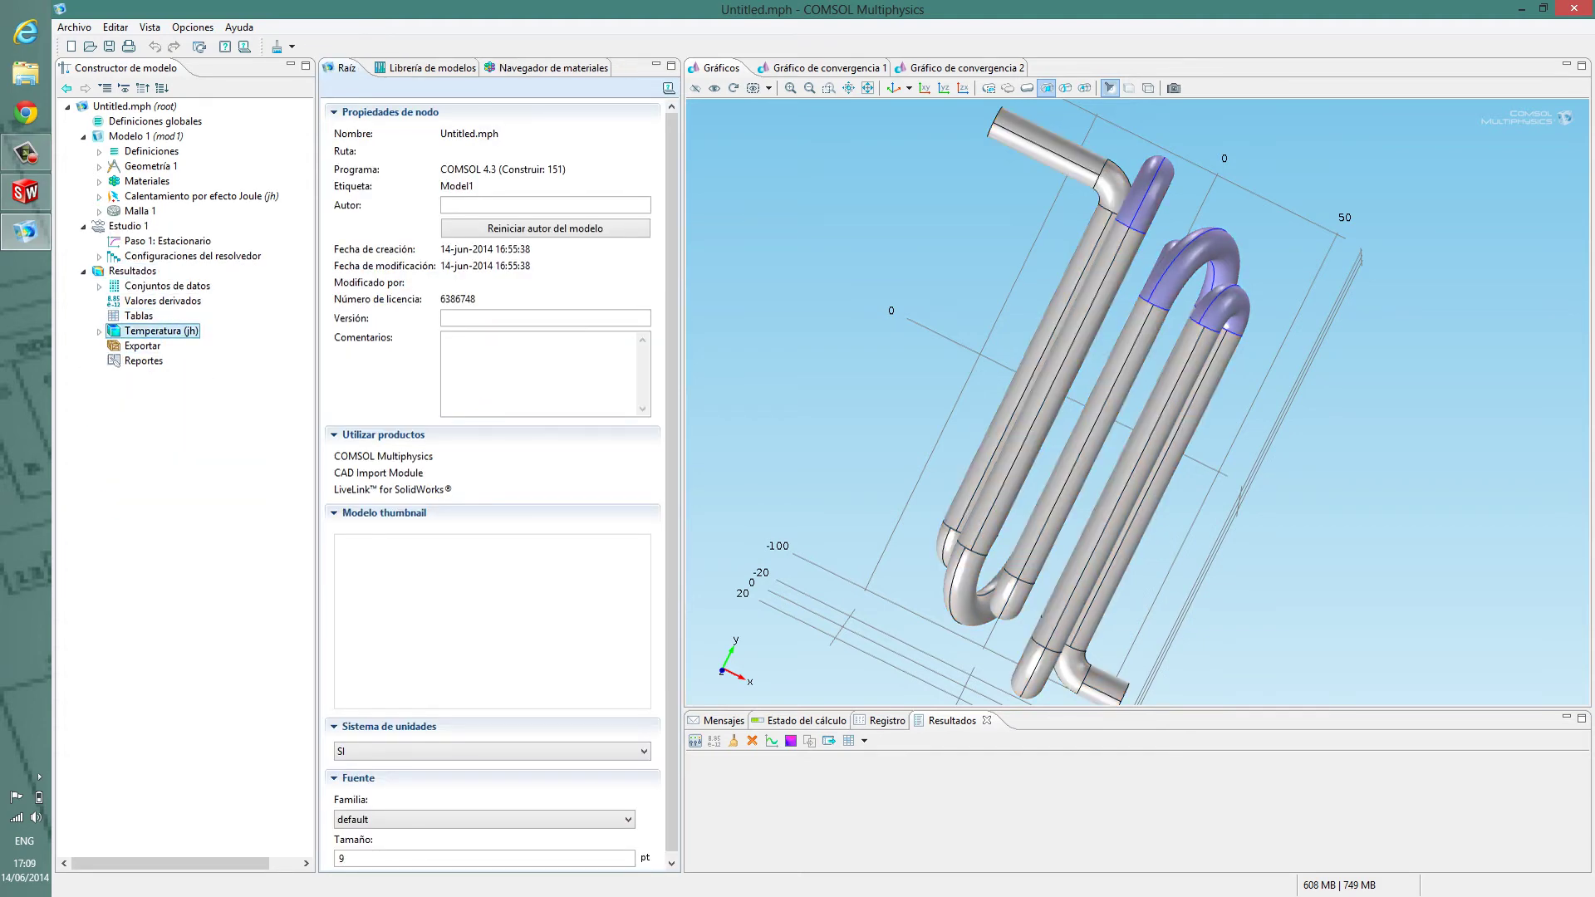
{"action": "mouse_move", "coordinate": [1230, 399]}
{"action": "left_mouse_down"}
{"action": "mouse_move", "coordinate": [964, 420]}
{"action": "mouse_move", "coordinate": [1097, 432]}
{"action": "mouse_move", "coordinate": [1201, 399]}
{"action": "left_mouse_up"}
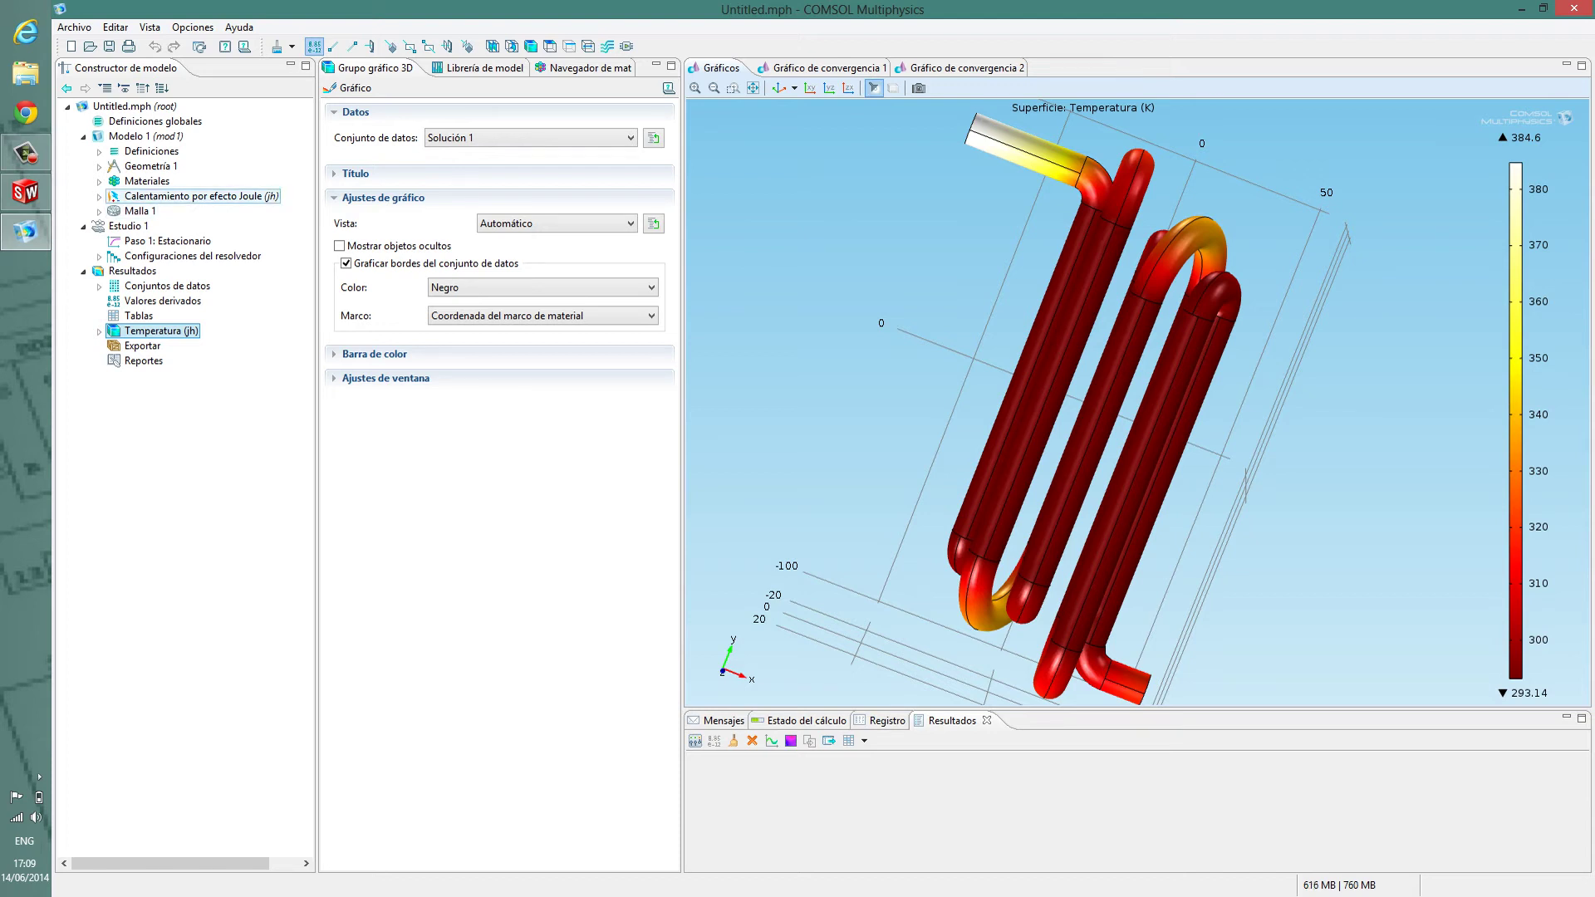
{"action": "left_click", "coordinate": [99, 197]}
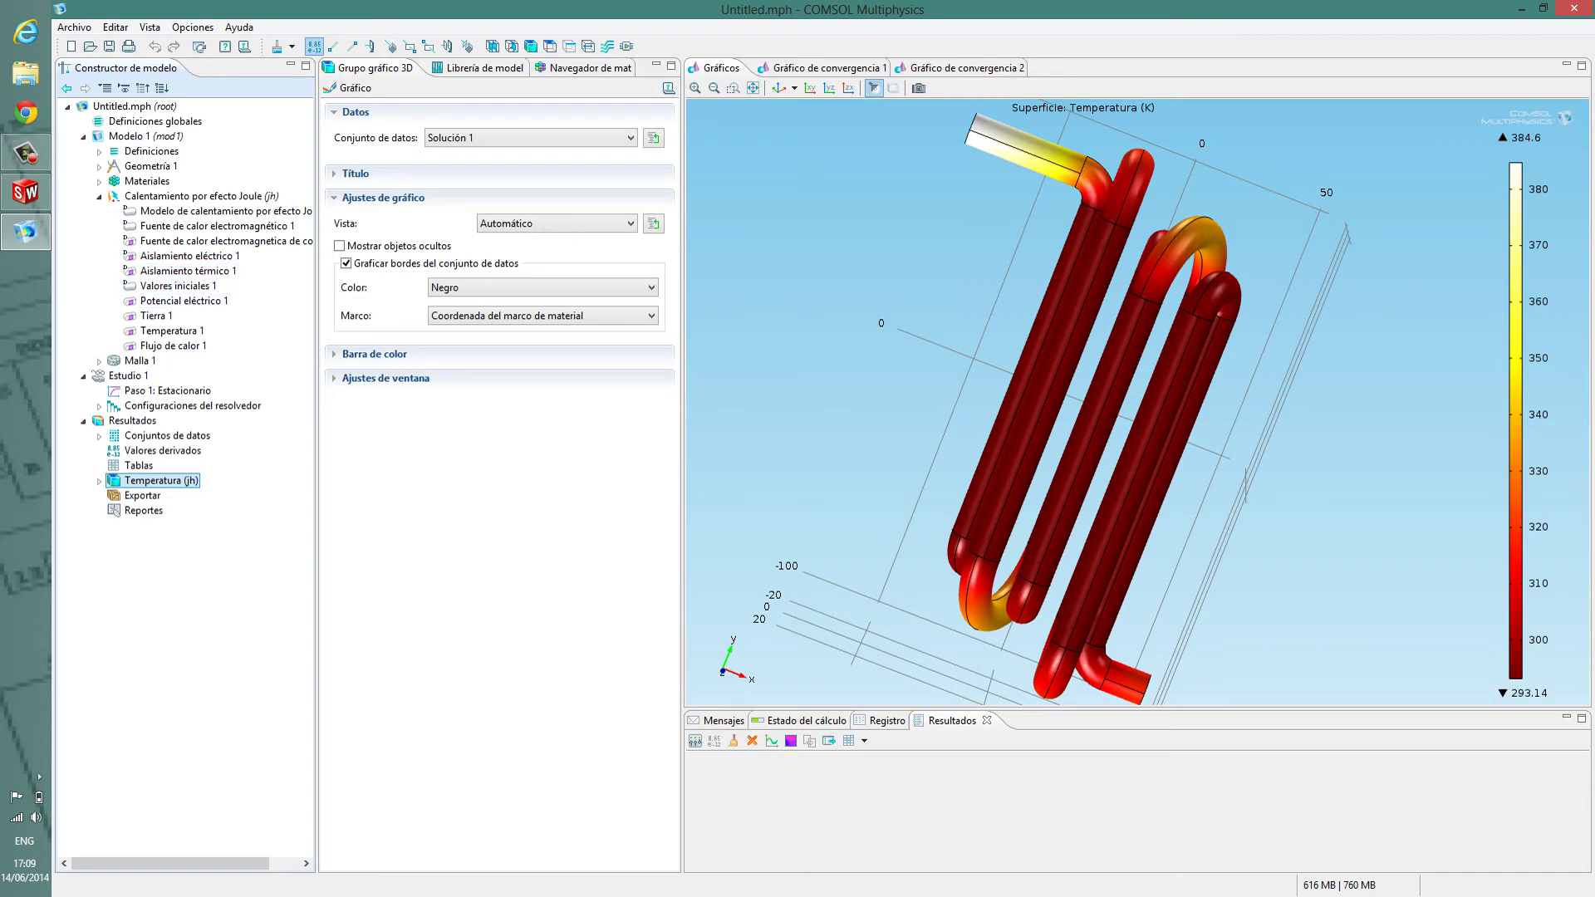
{"action": "mouse_move", "coordinate": [1139, 403]}
{"action": "right_mouse_down"}
{"action": "mouse_move", "coordinate": [1093, 382]}
{"action": "mouse_move", "coordinate": [1128, 398]}
{"action": "right_mouse_up"}
{"action": "left_click_drag", "start_coordinate": [1128, 398], "coordinate": [989, 420]}
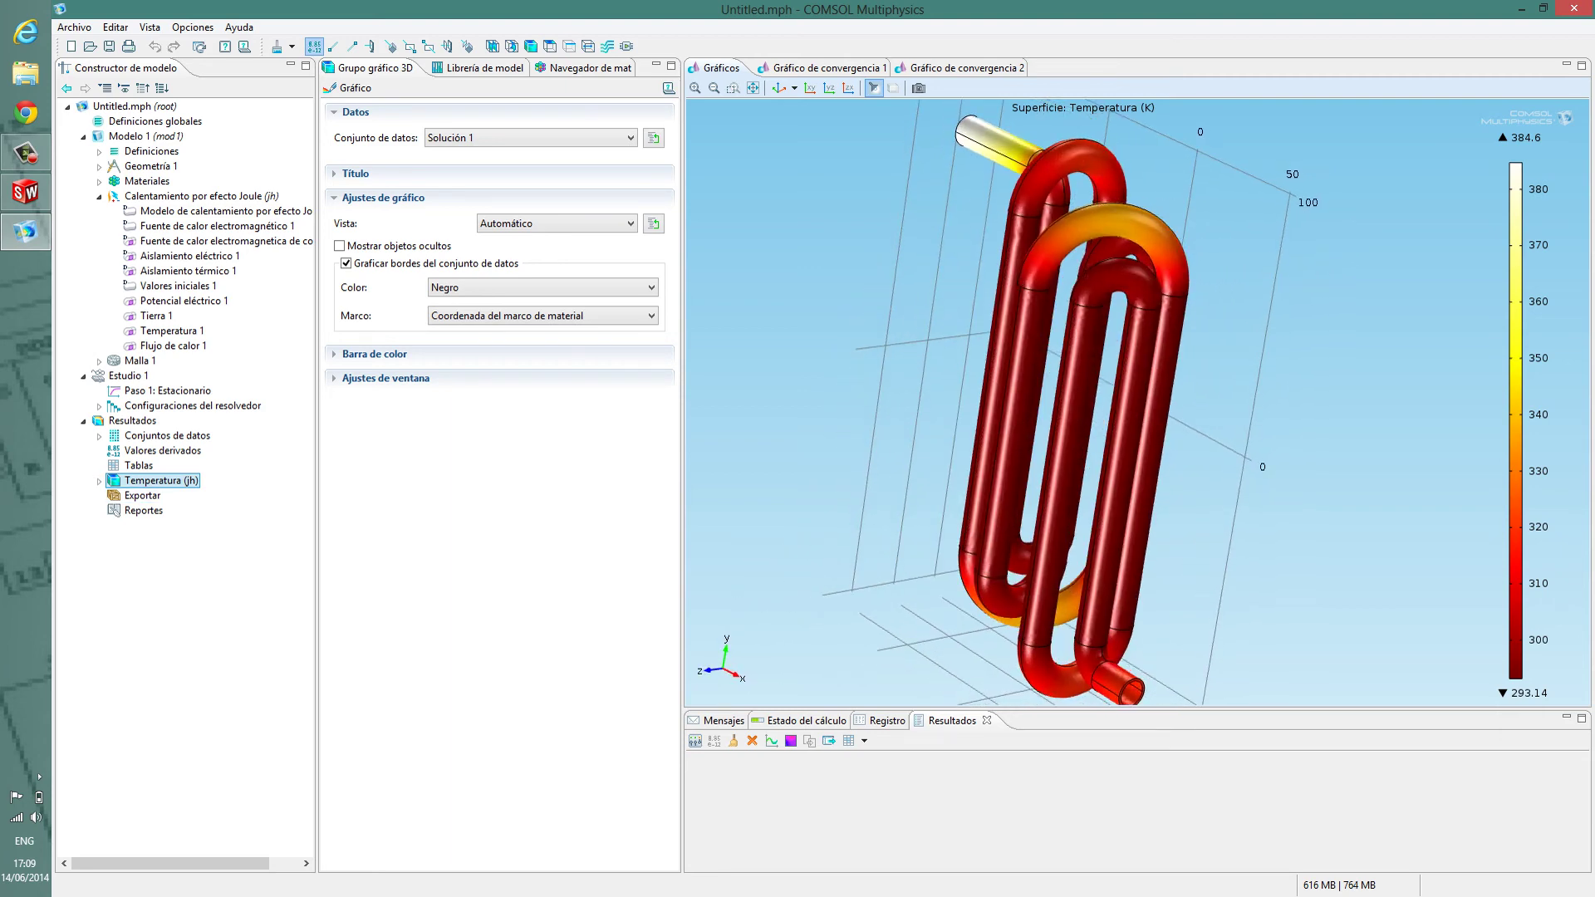
{"action": "mouse_move", "coordinate": [1138, 415]}
{"action": "left_mouse_down"}
{"action": "mouse_move", "coordinate": [976, 394]}
{"action": "mouse_move", "coordinate": [1139, 416]}
{"action": "left_mouse_up"}
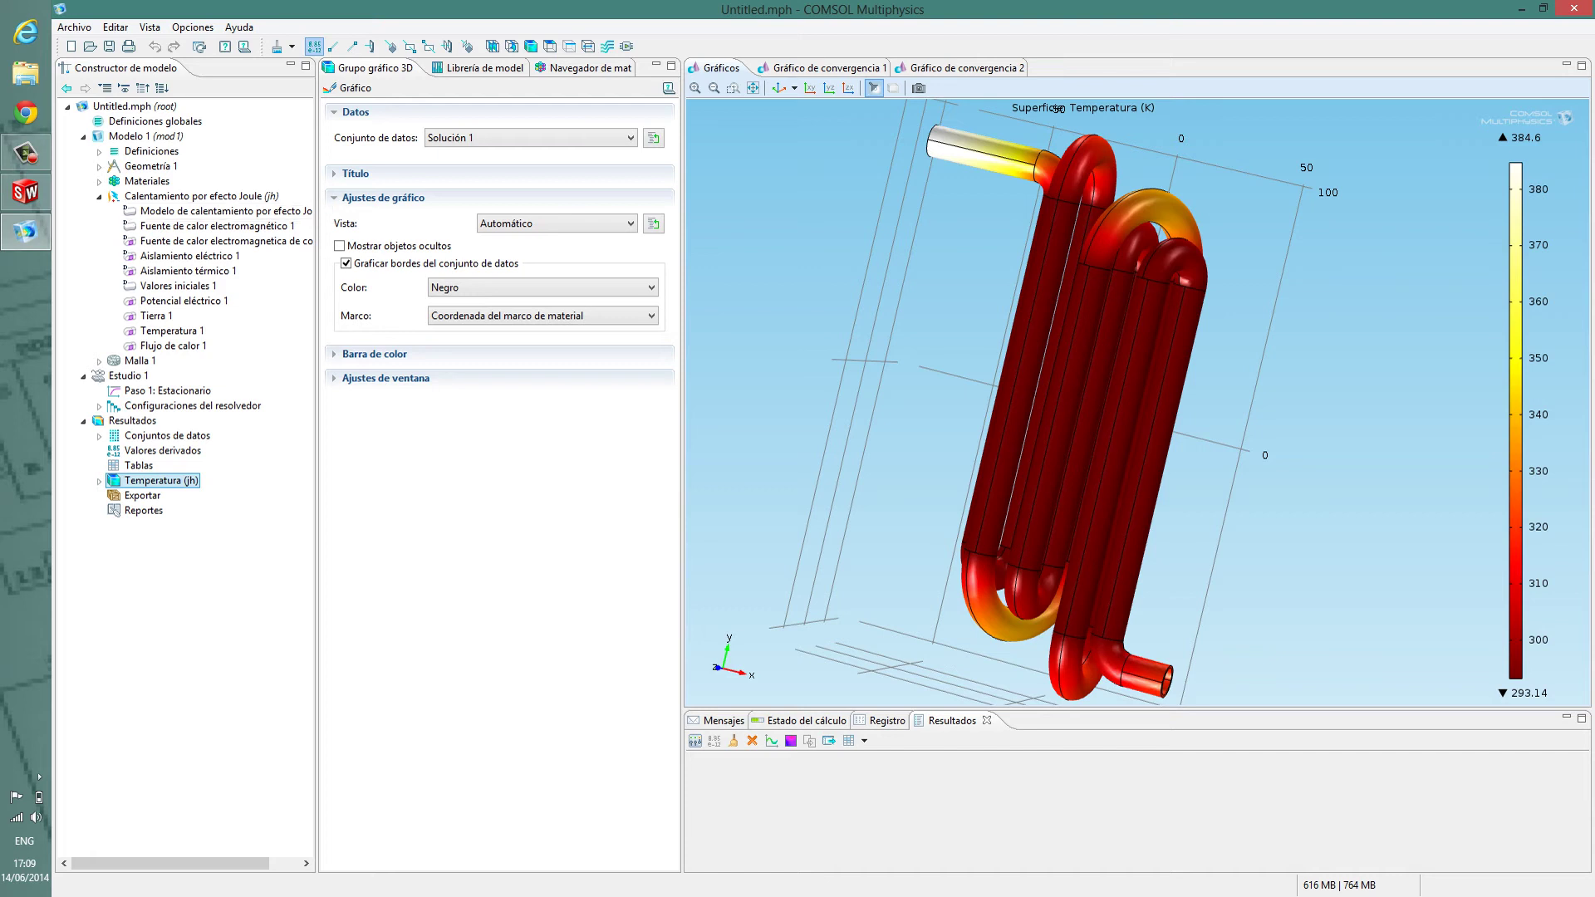
{"action": "right_click_drag", "start_coordinate": [1080, 399], "coordinate": [1113, 412]}
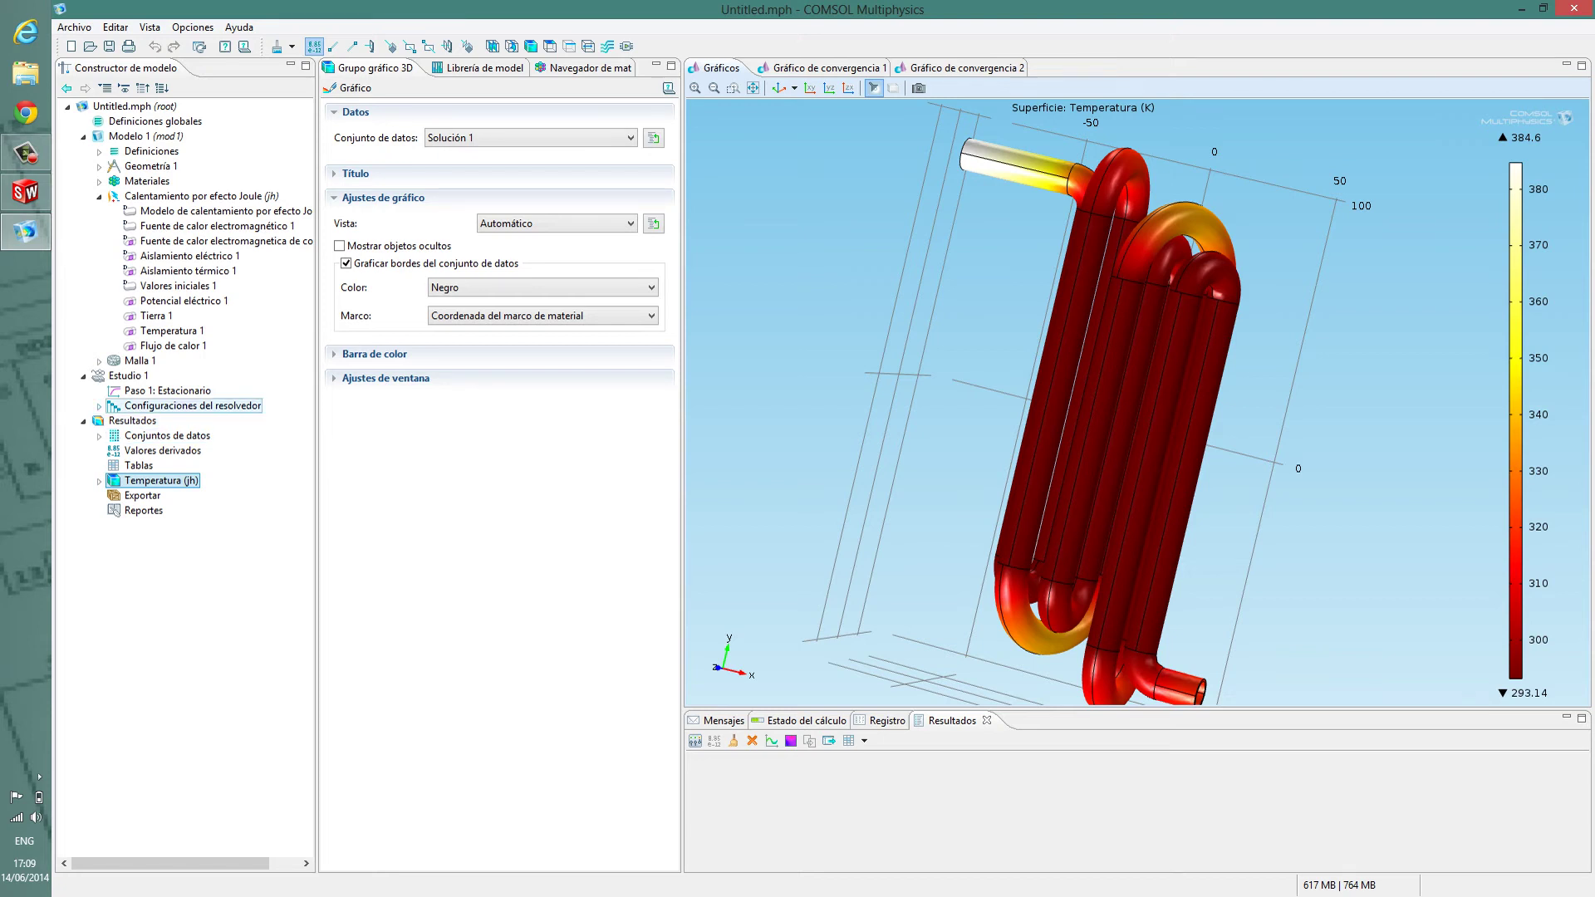
Add a new 3D plot group to the results with a Superficie plot of the temperature T and display it
{"action": "right_click", "coordinate": [116, 419]}
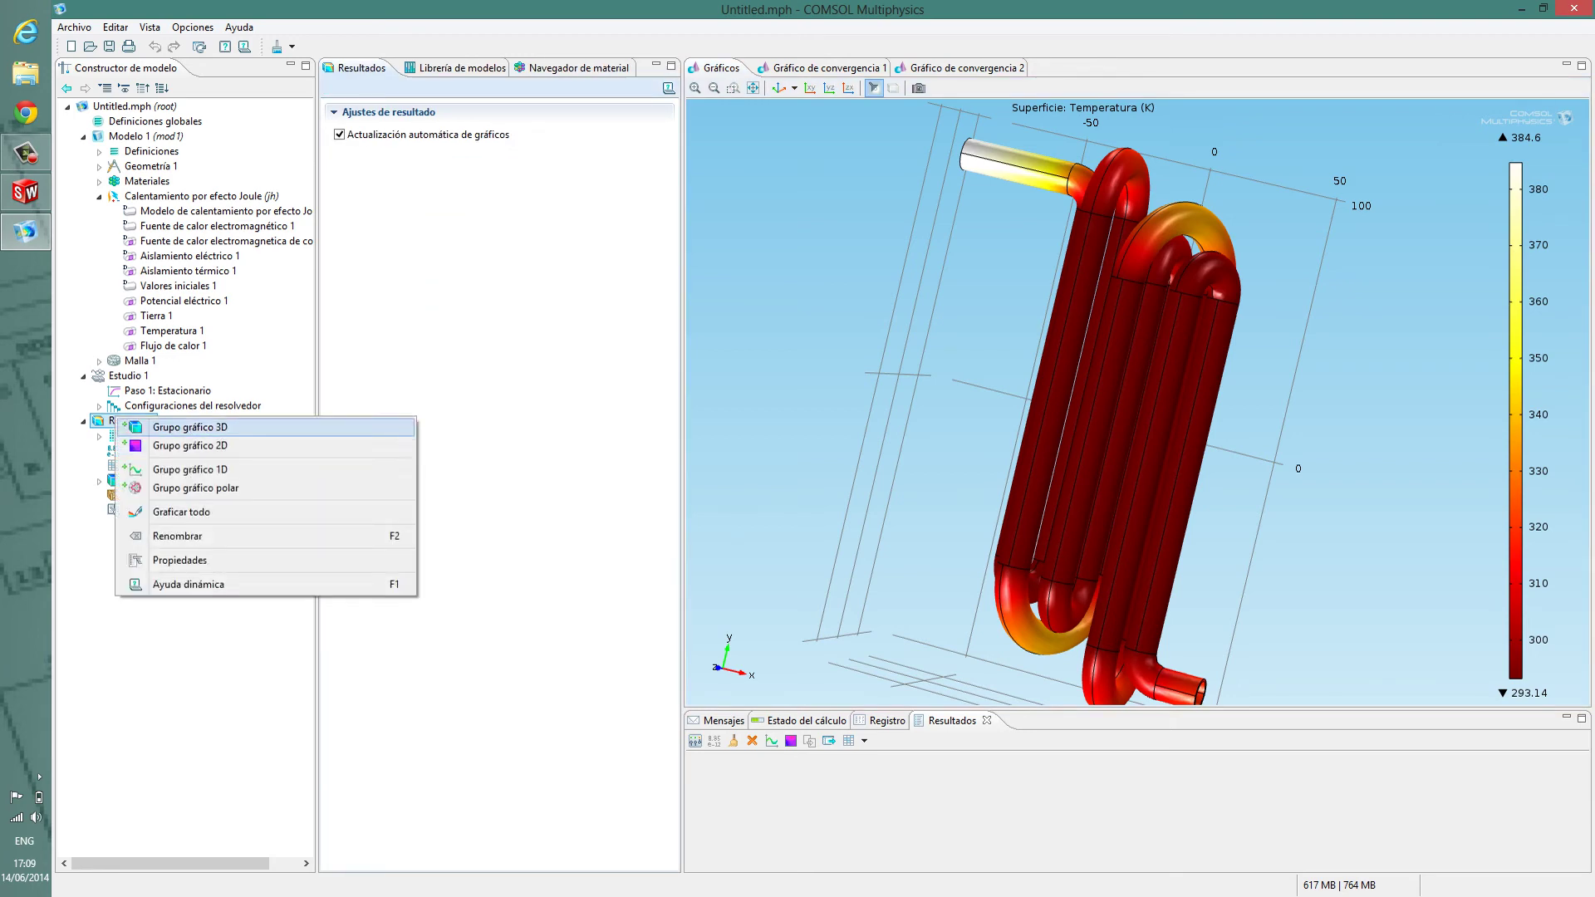
{"action": "left_click", "coordinate": [189, 427]}
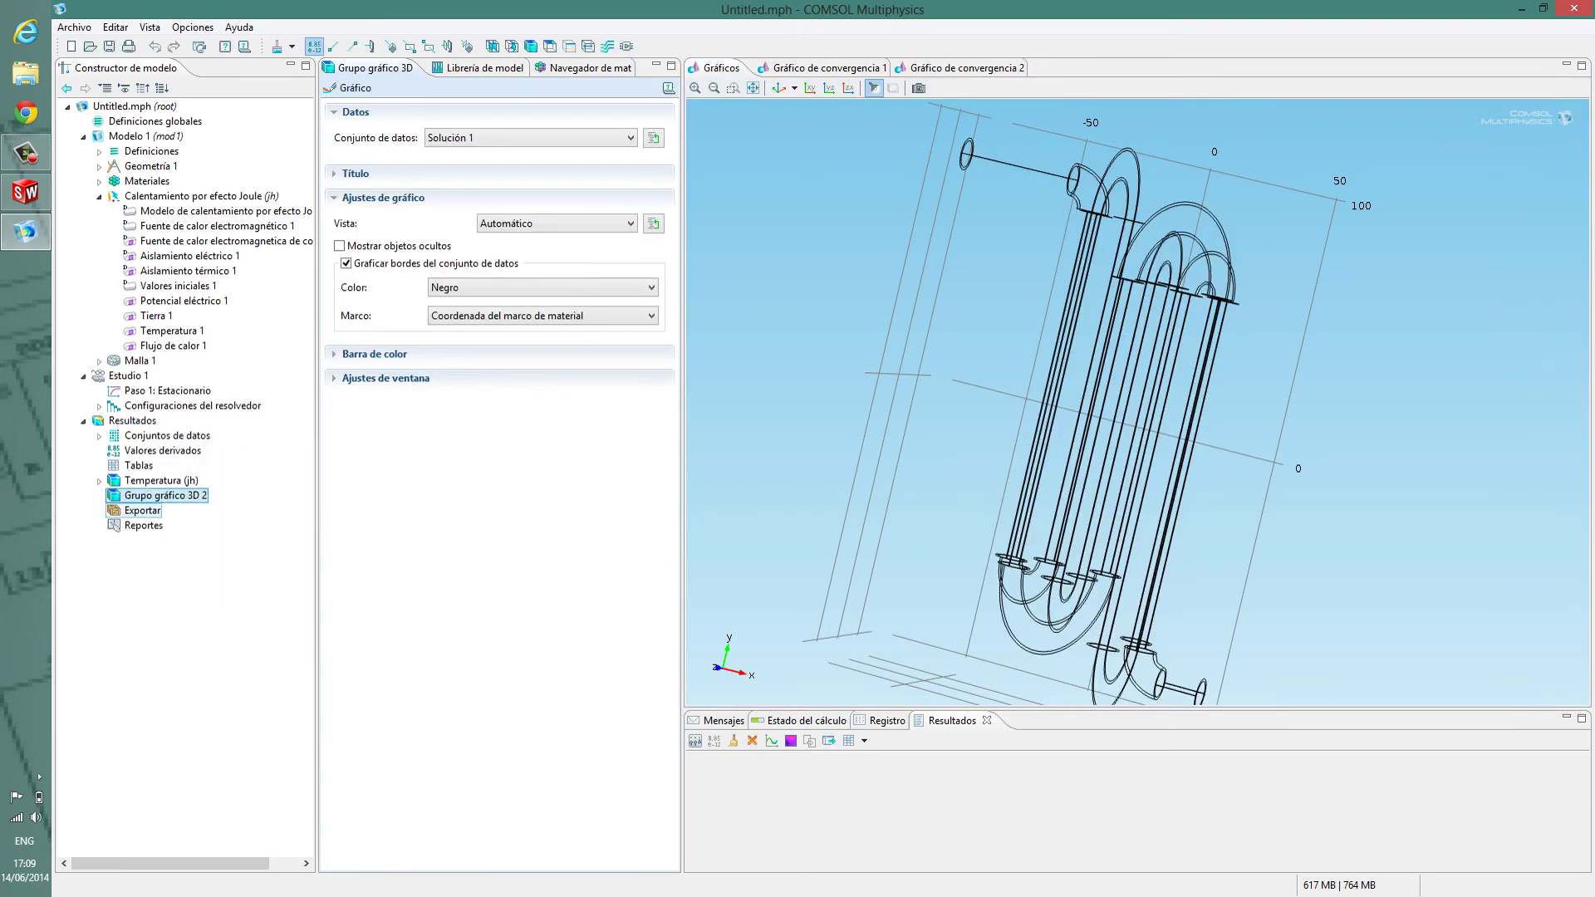
{"action": "right_click", "coordinate": [154, 497]}
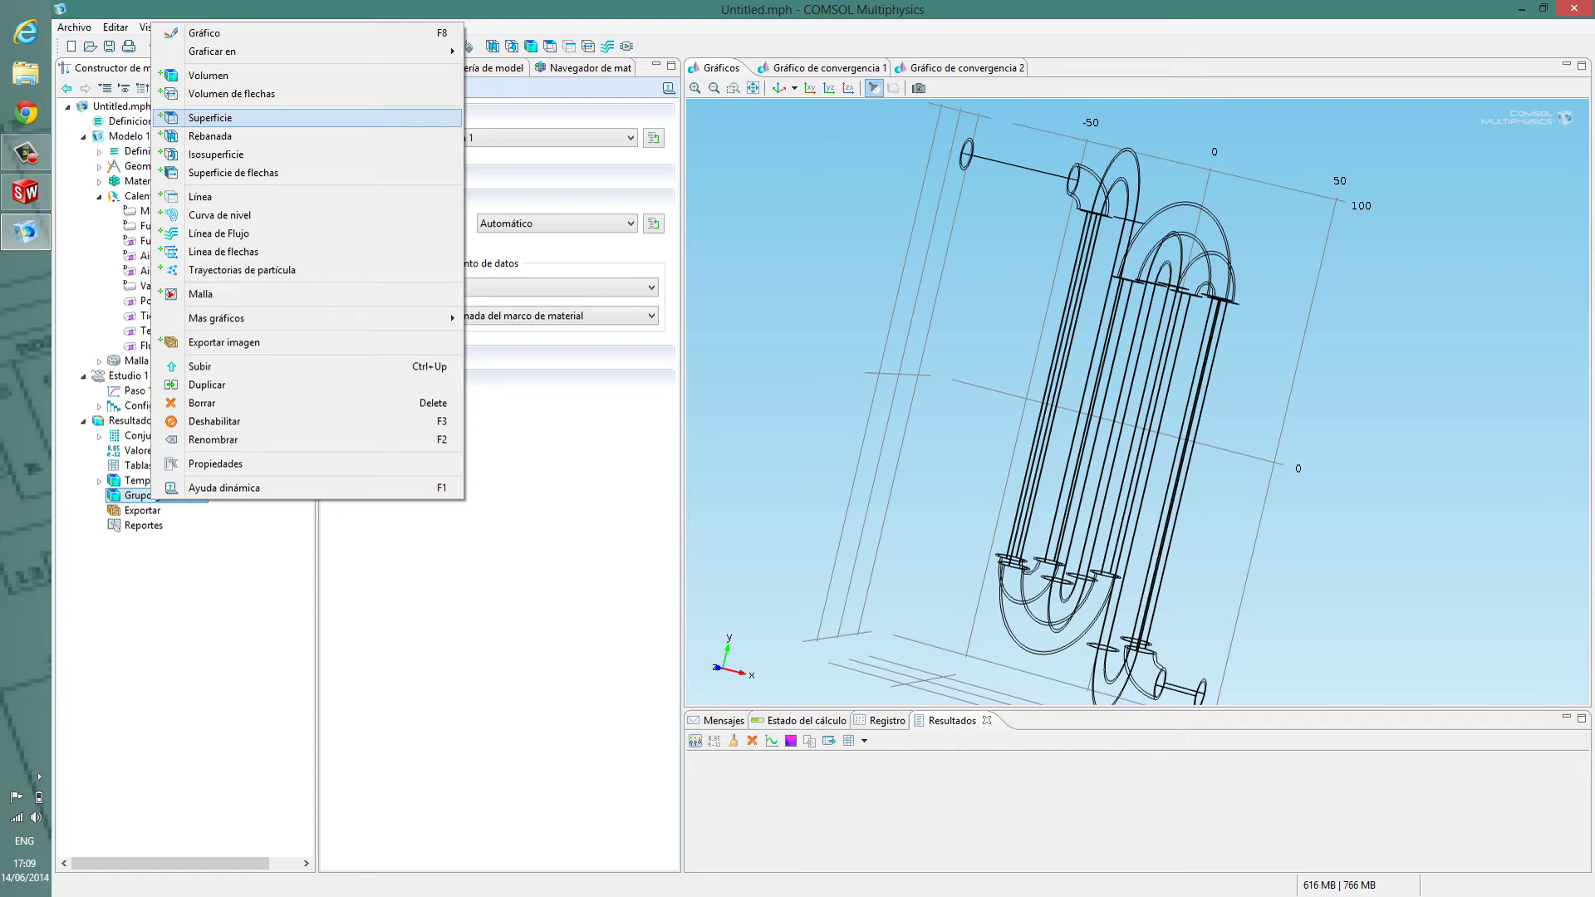
{"action": "left_click", "coordinate": [210, 117]}
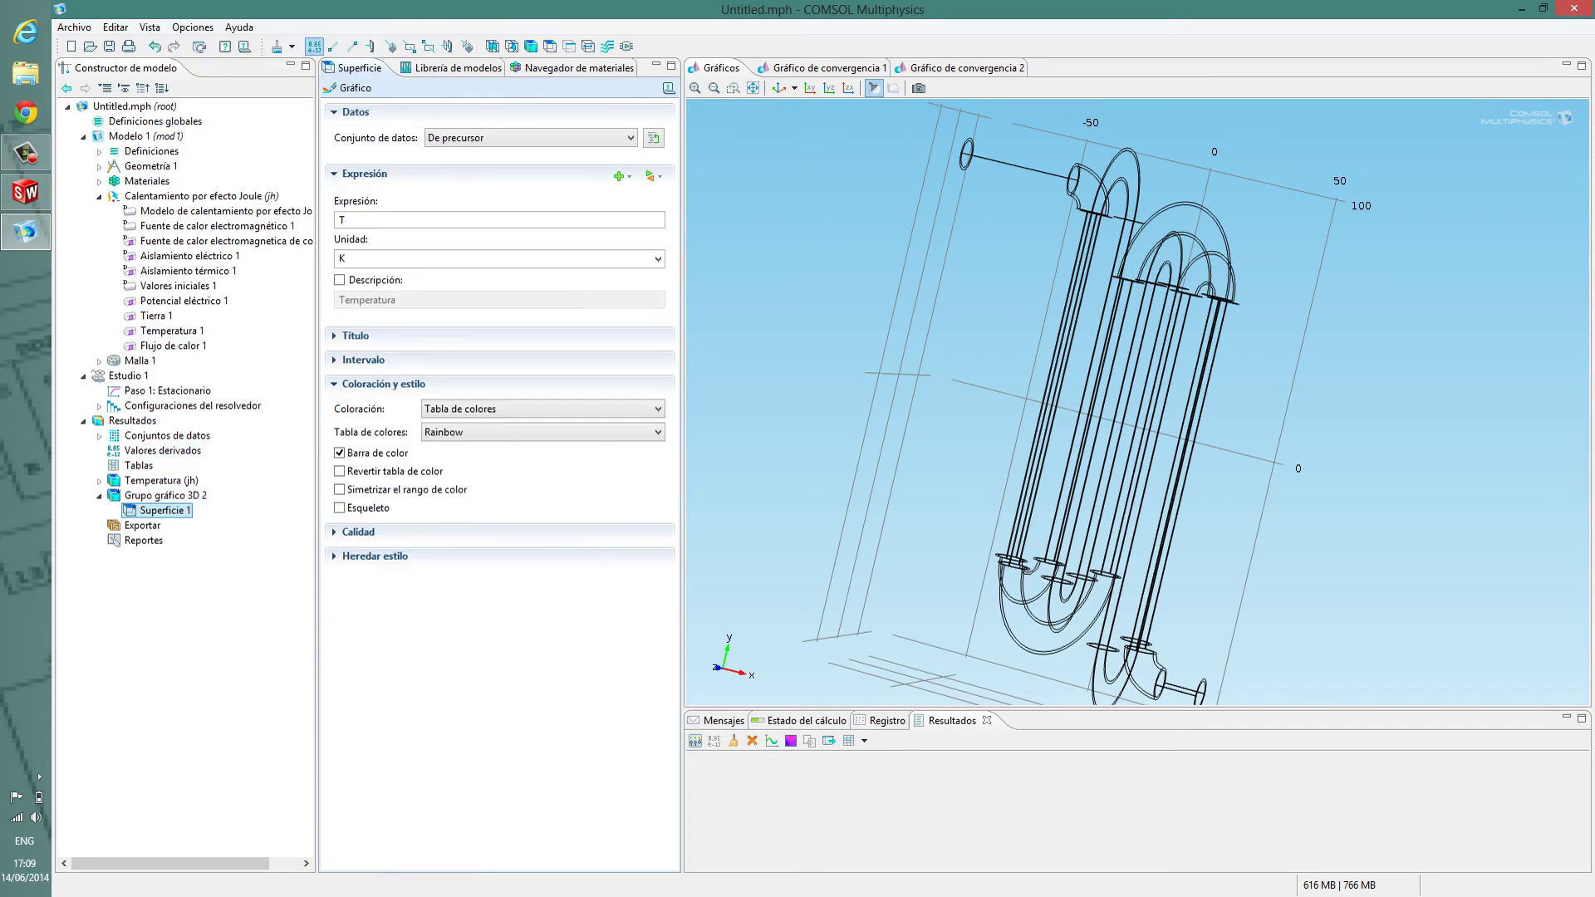
{"action": "left_click", "coordinate": [166, 497]}
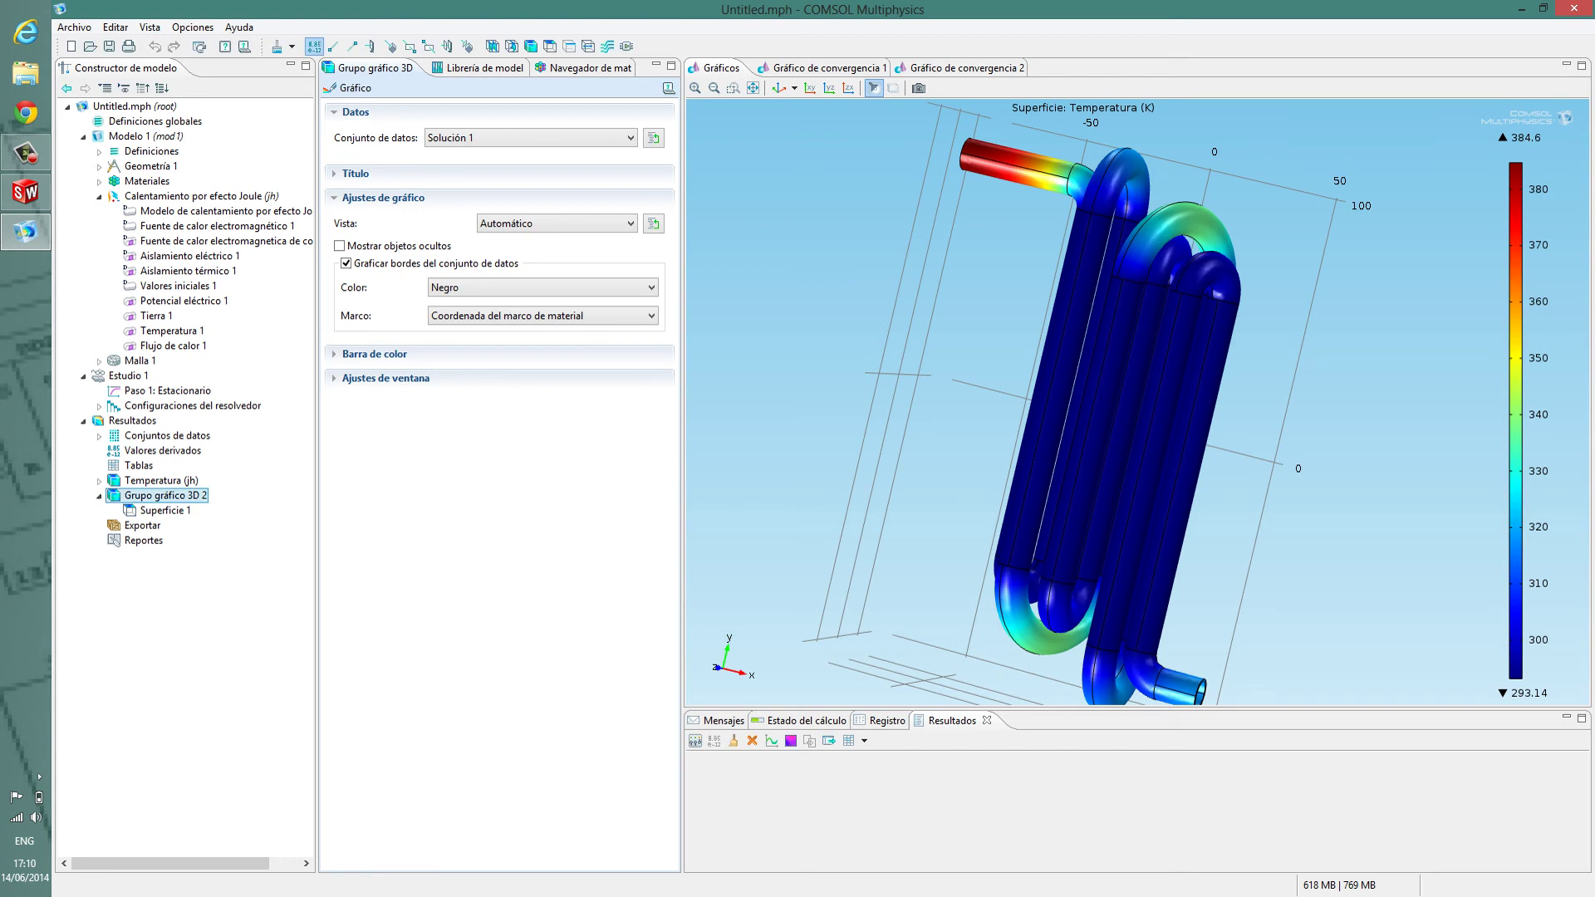
{"action": "right_click", "coordinate": [184, 496]}
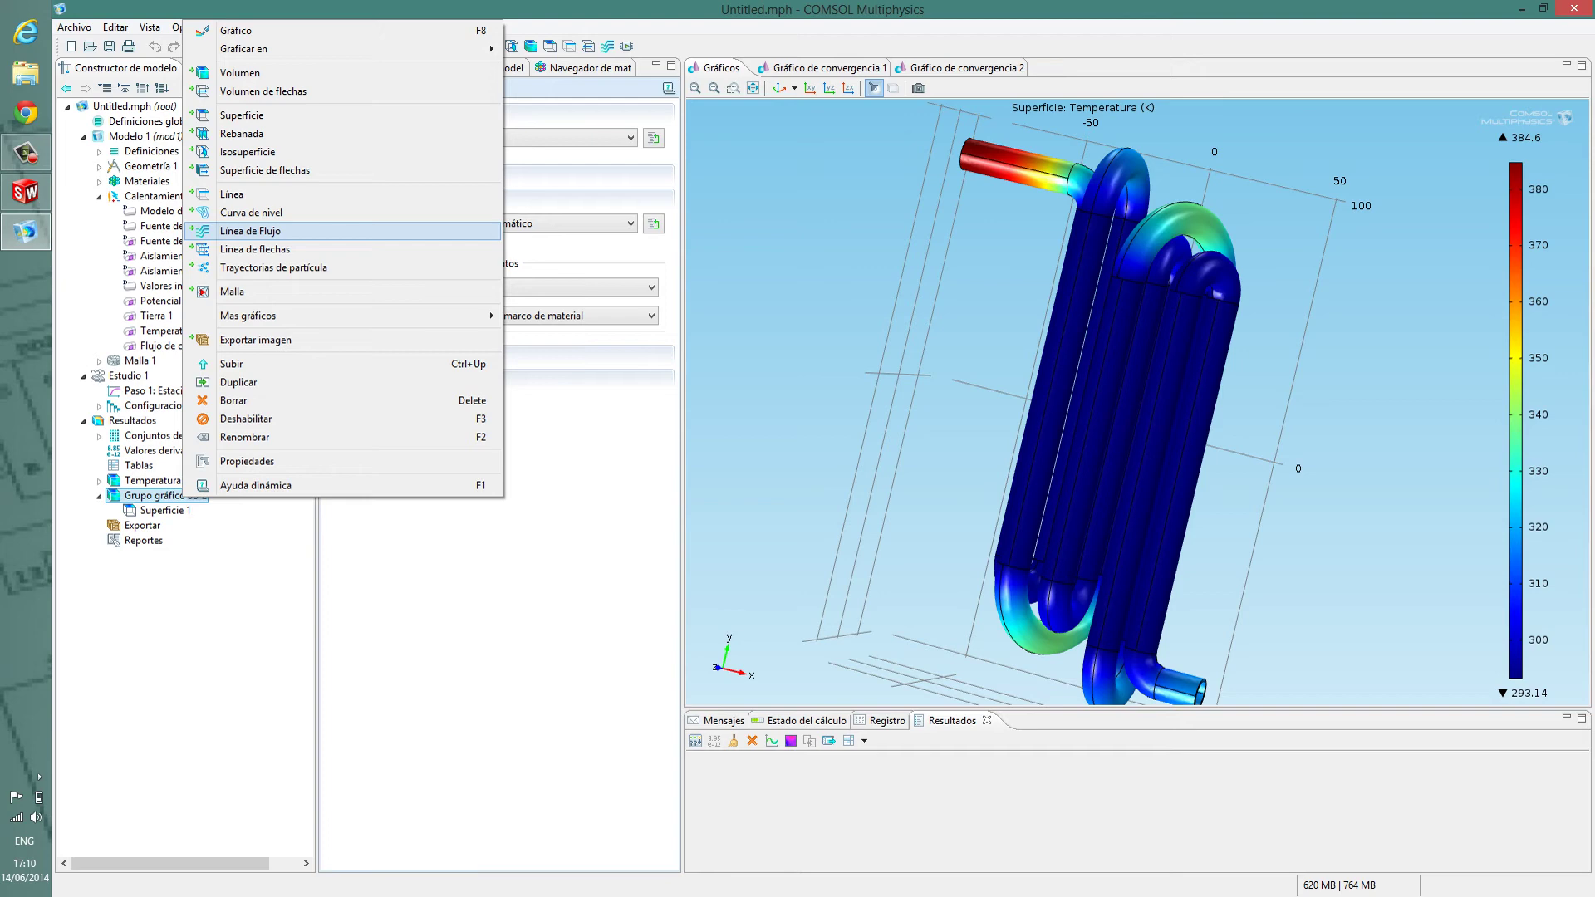
{"action": "left_click", "coordinate": [249, 231]}
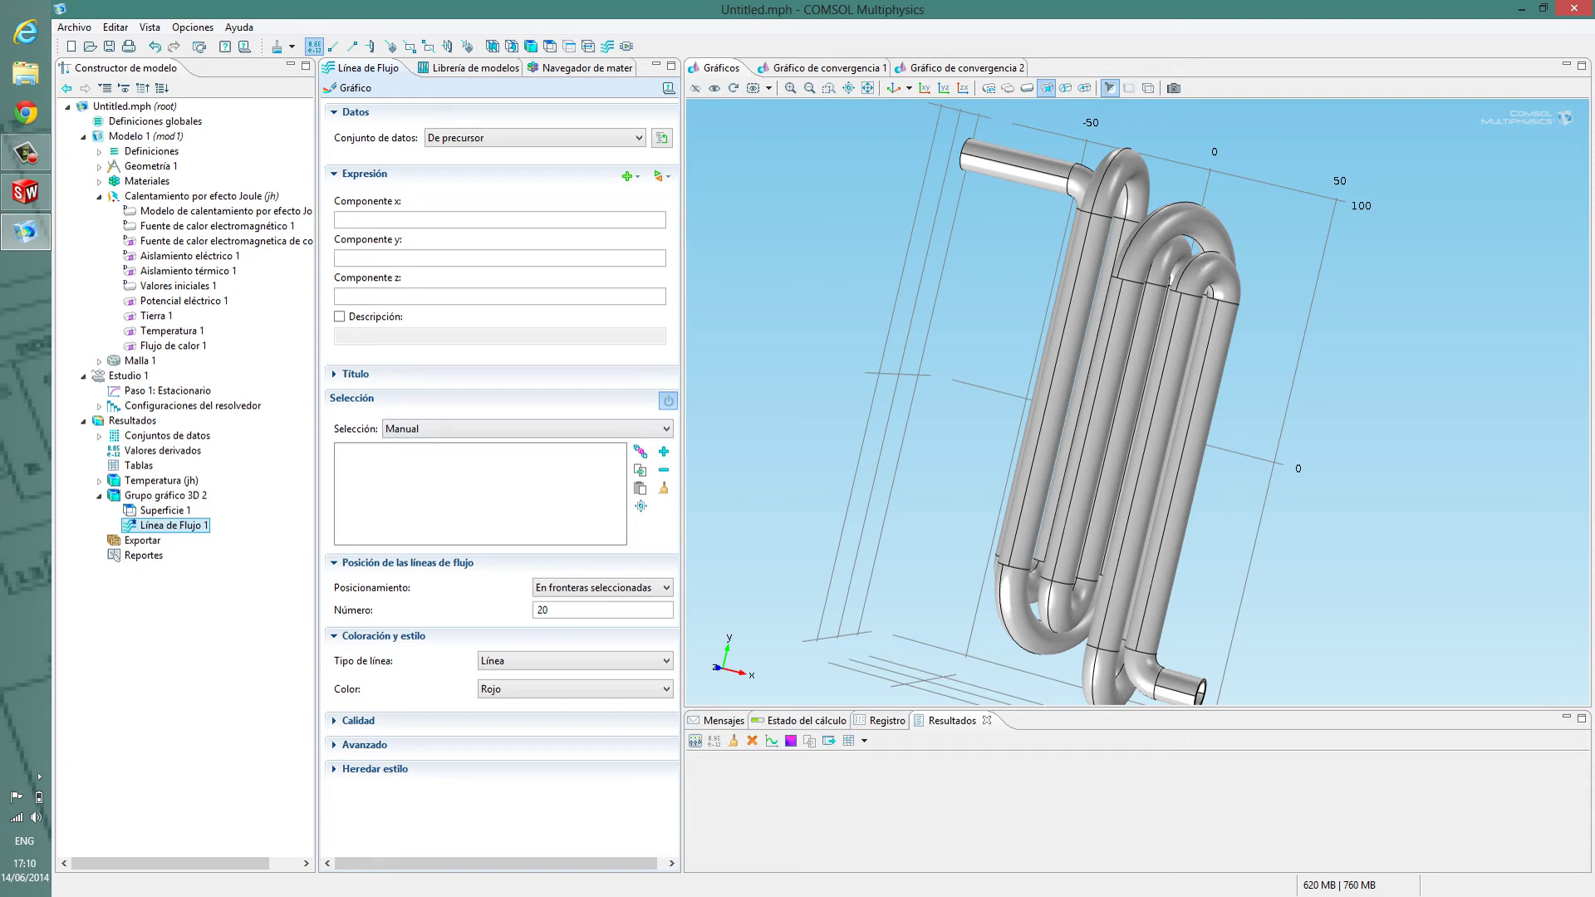
{"action": "key", "text": "Delete"}
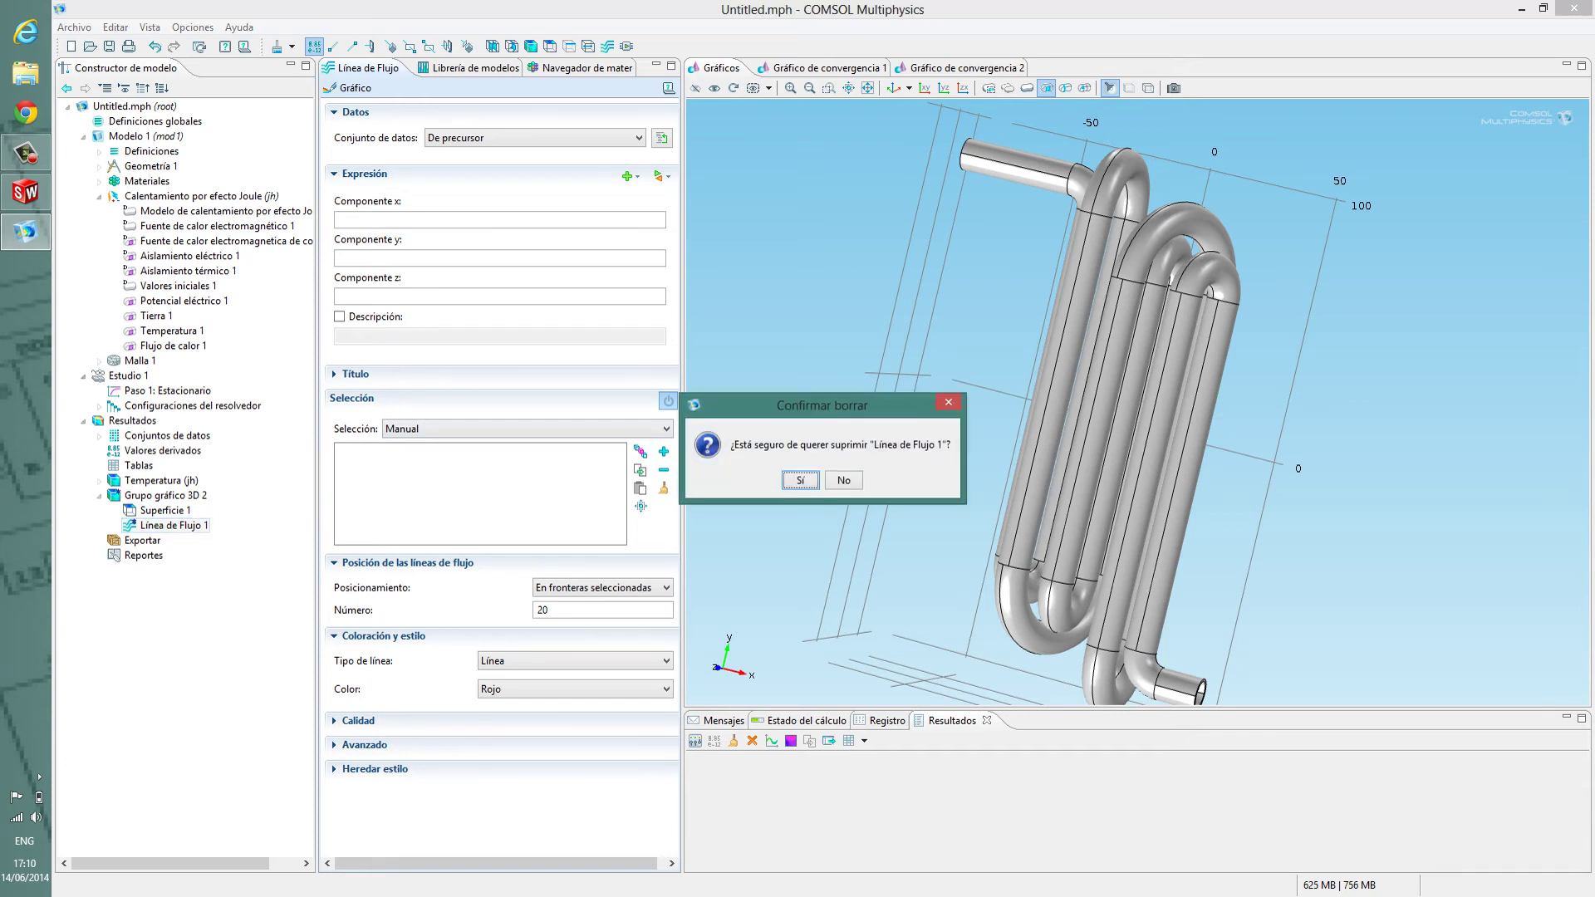
{"action": "key", "text": "Return"}
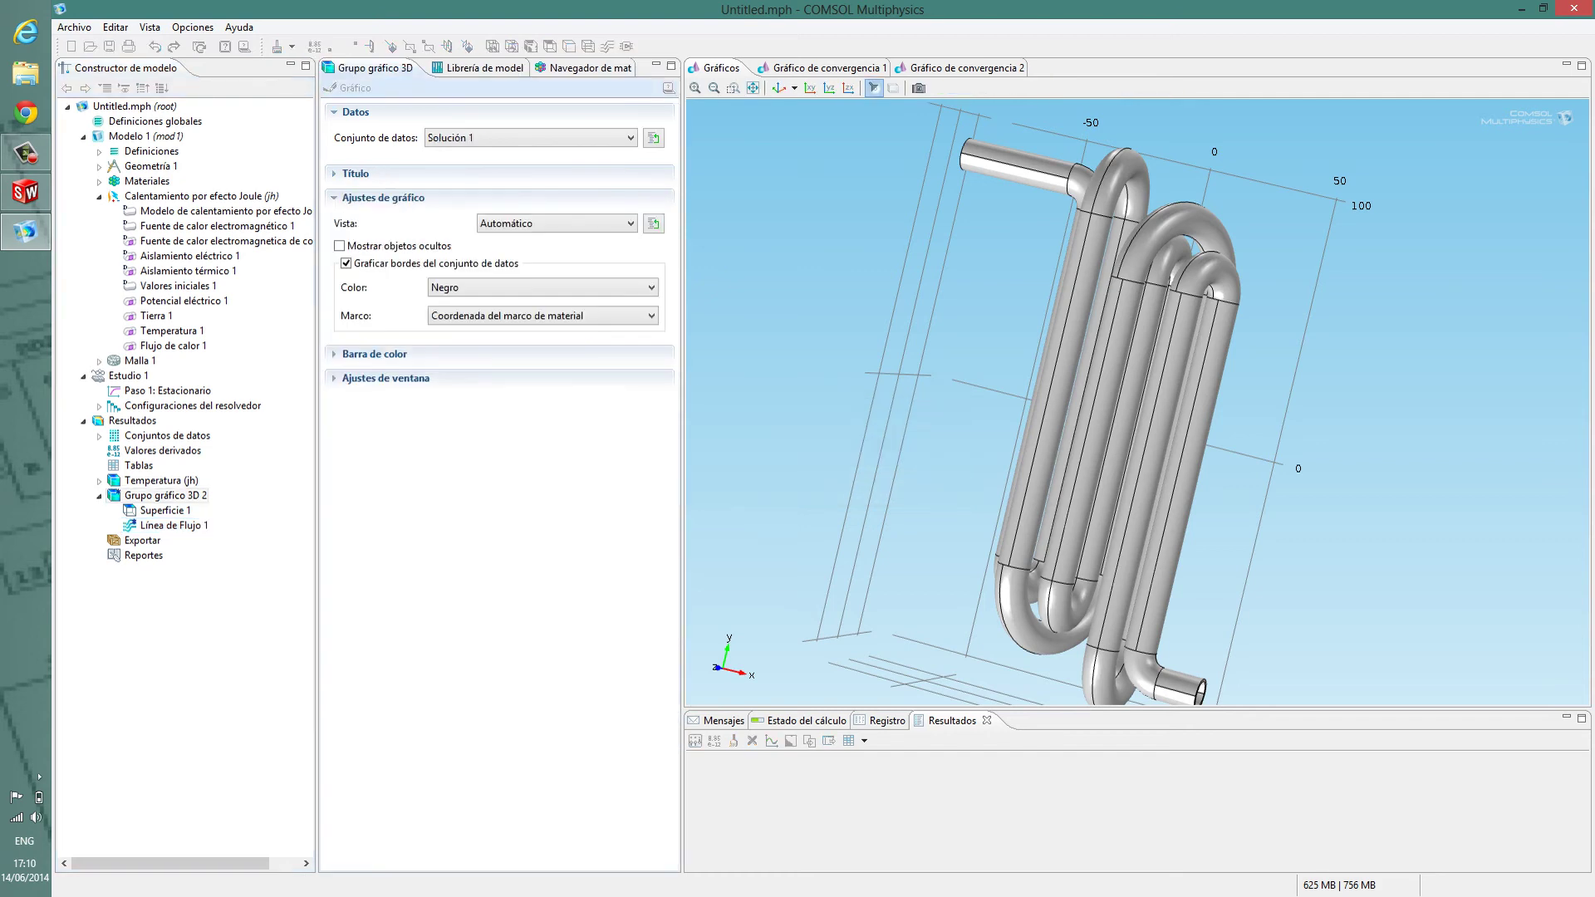
Add a Línea de flechas plot to Grupo gráfico 3D 2 and set the temperature unit of Superficie 1 to degC
{"action": "right_click", "coordinate": [177, 496]}
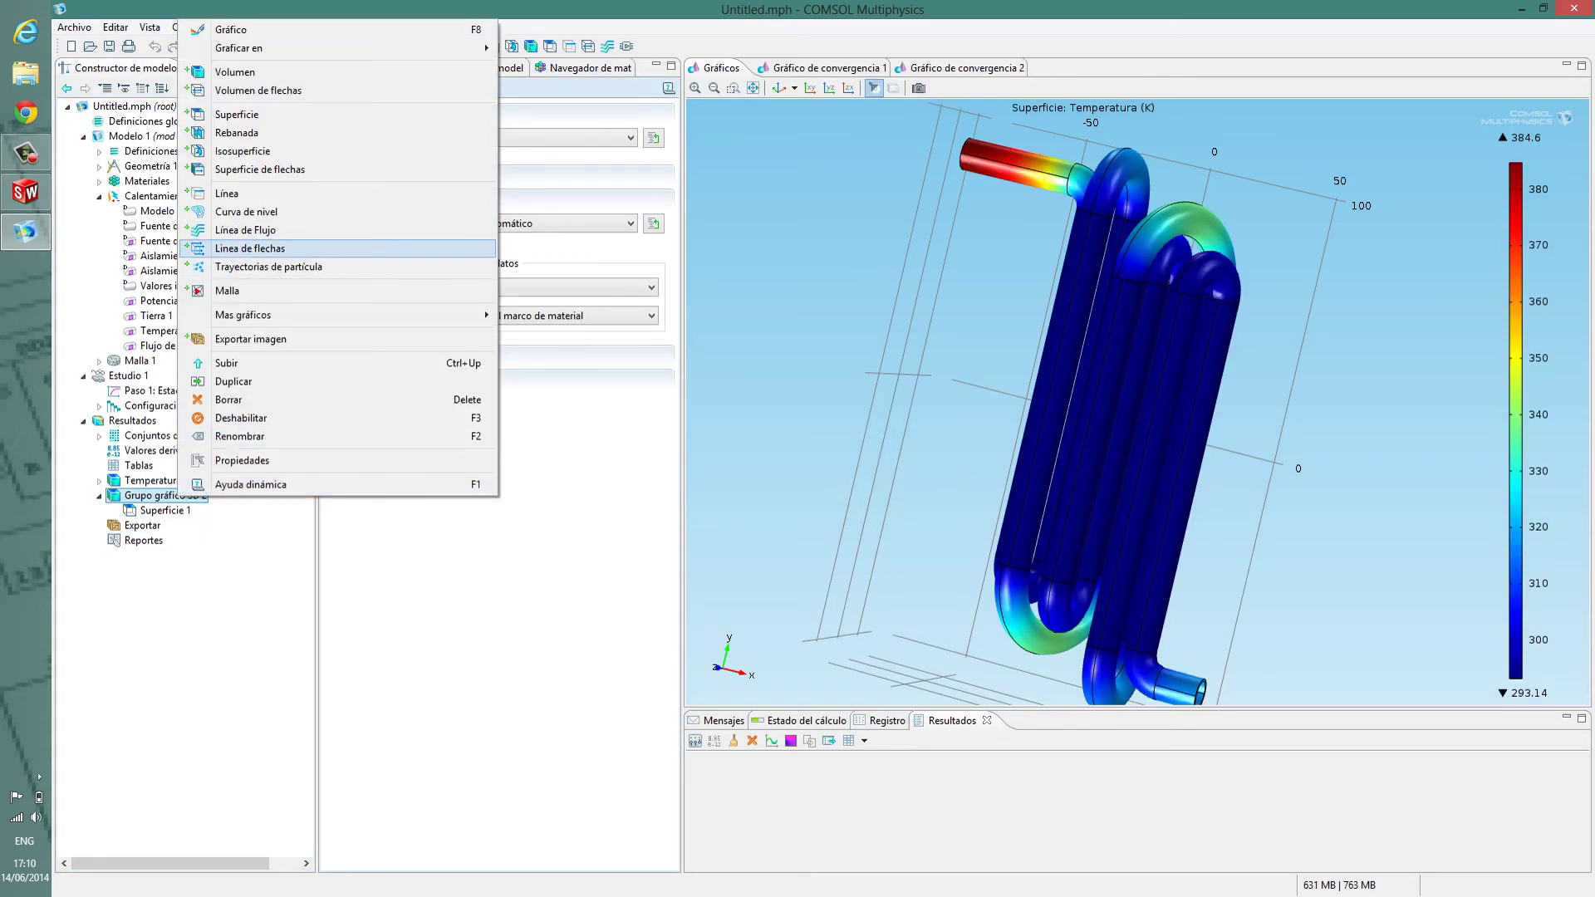
{"action": "left_click", "coordinate": [250, 247]}
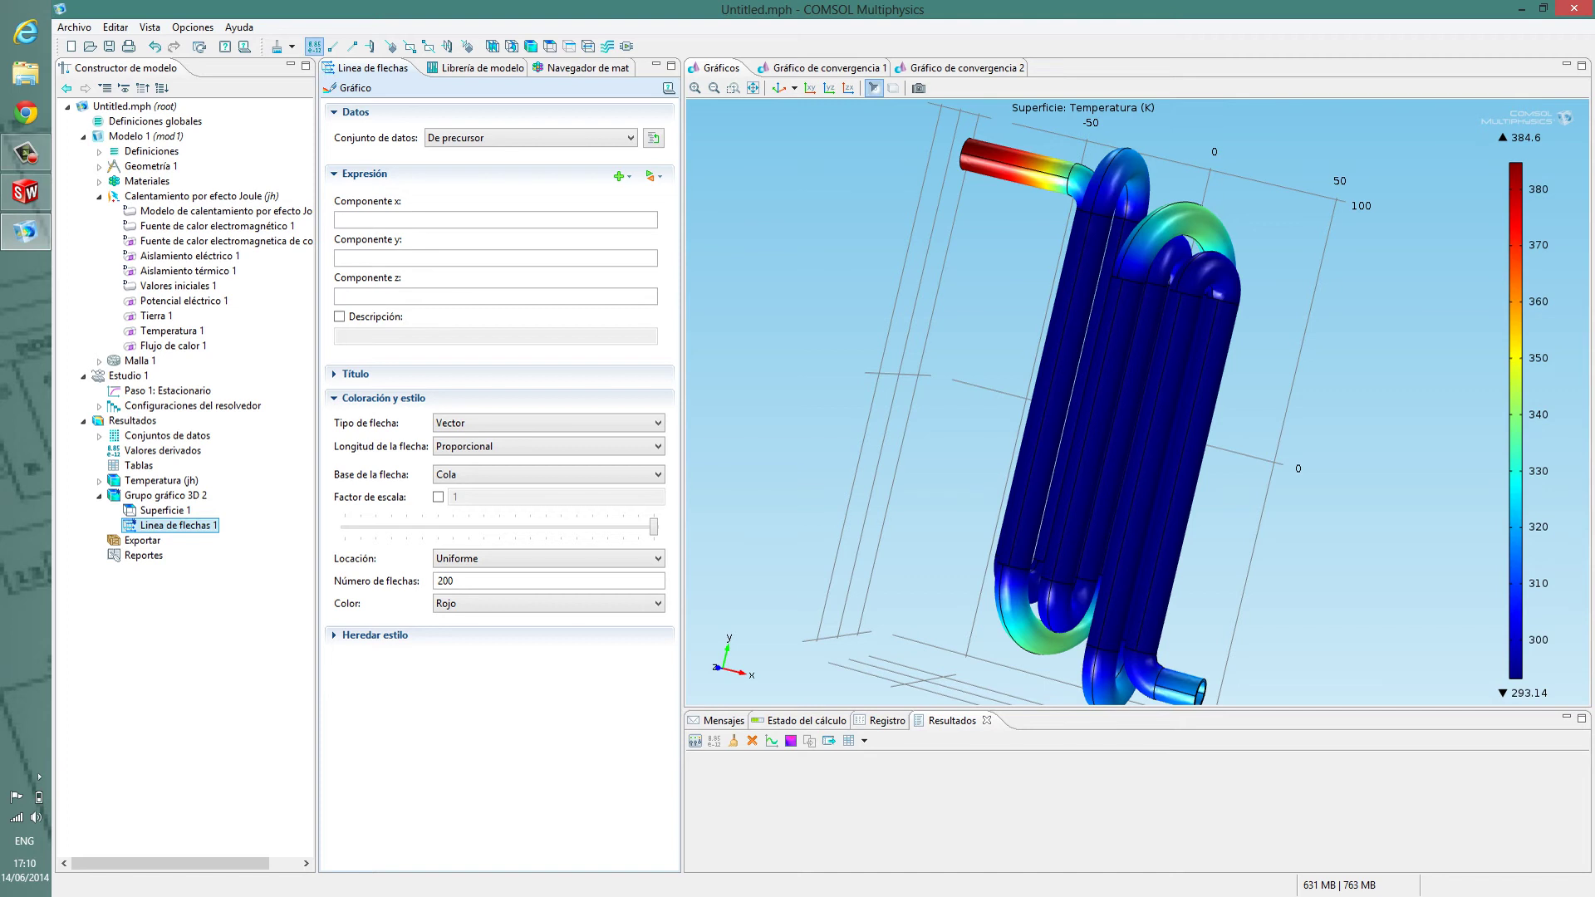
{"action": "left_click", "coordinate": [164, 510]}
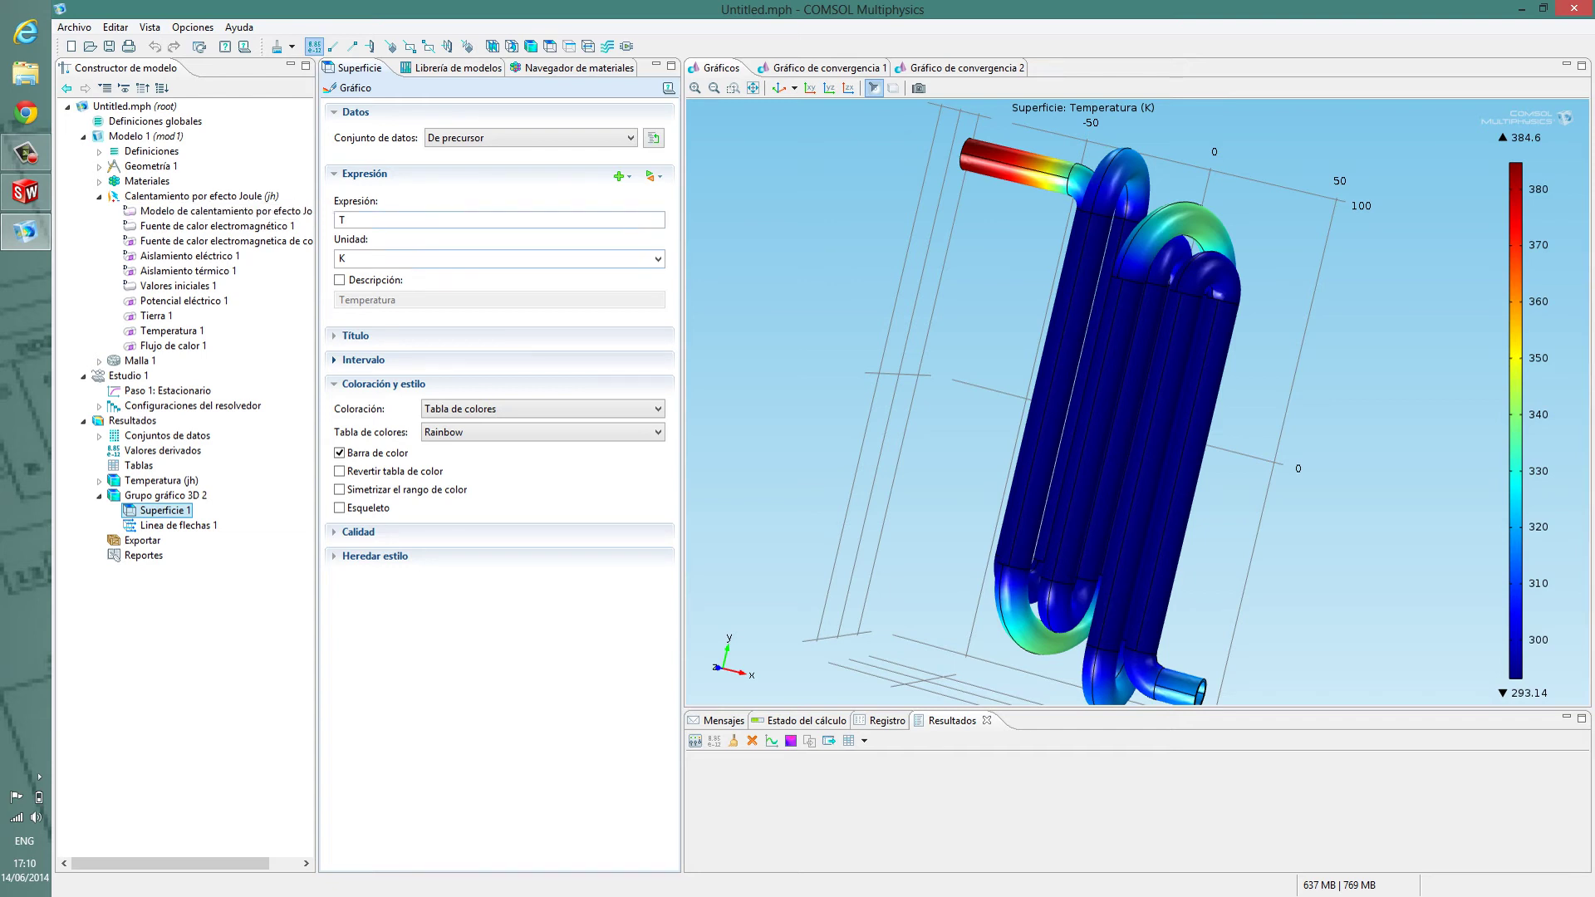
{"action": "left_click", "coordinate": [658, 258]}
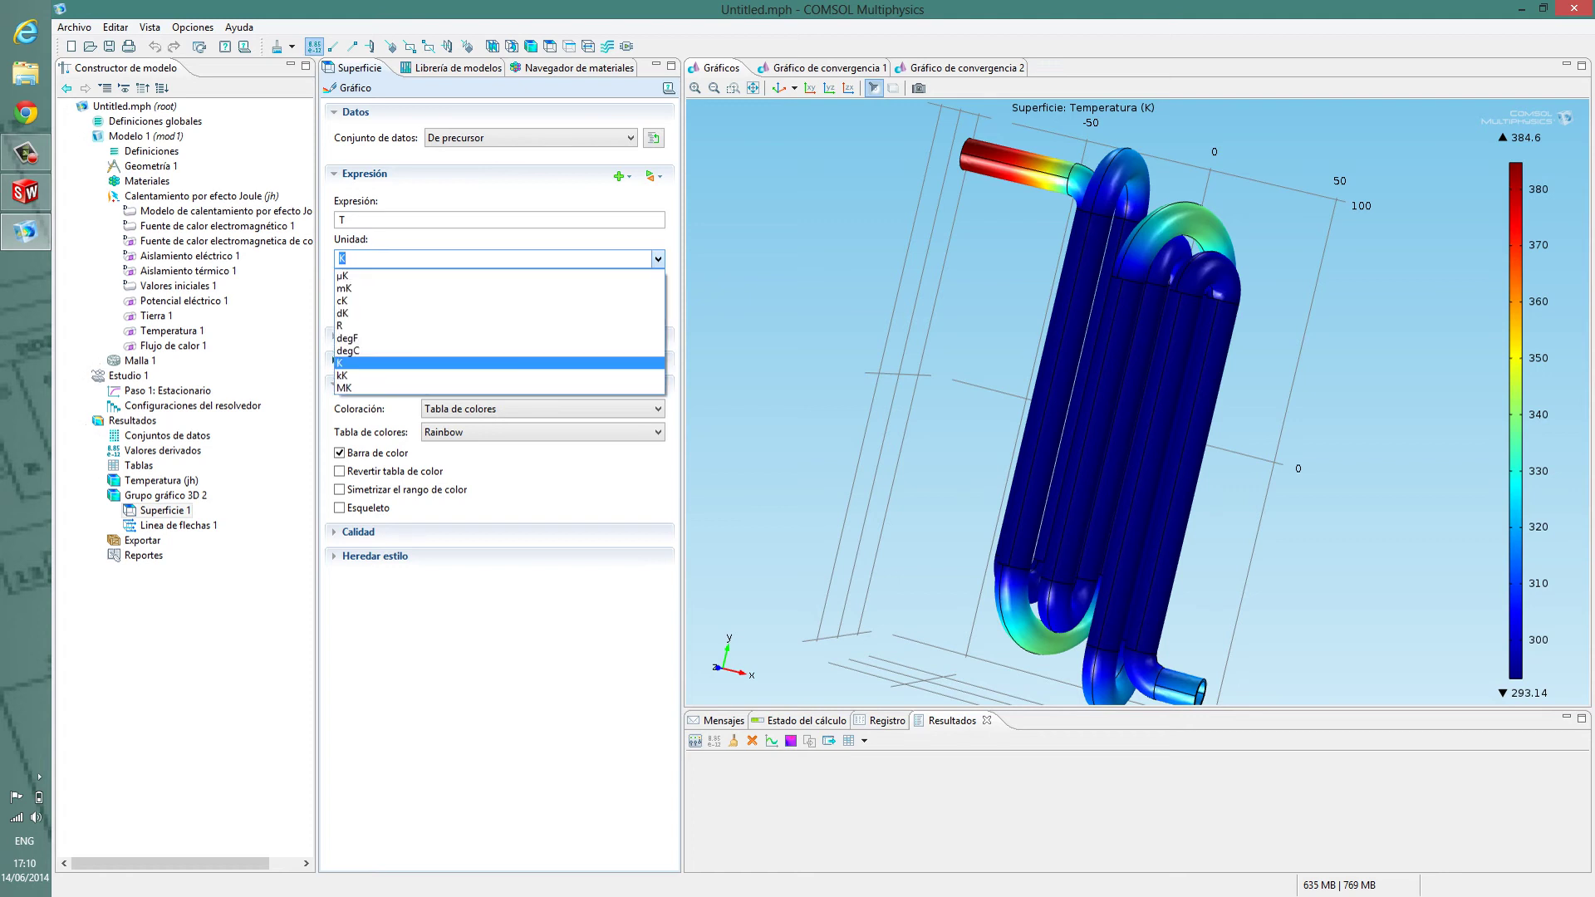
{"action": "key", "text": "Return"}
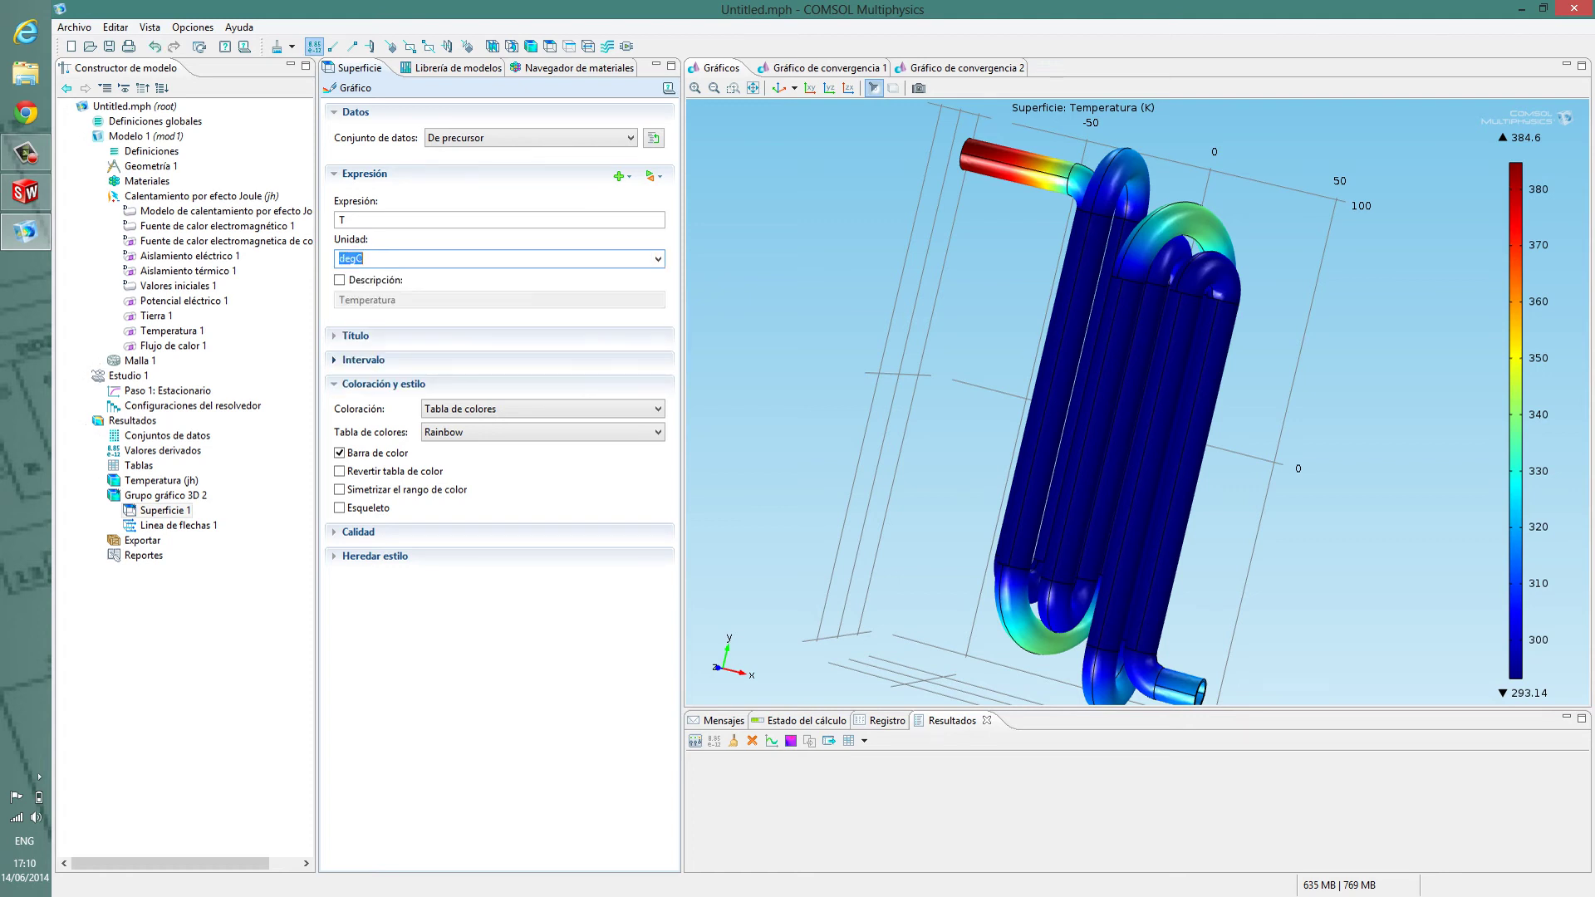
{"action": "left_click", "coordinate": [355, 112]}
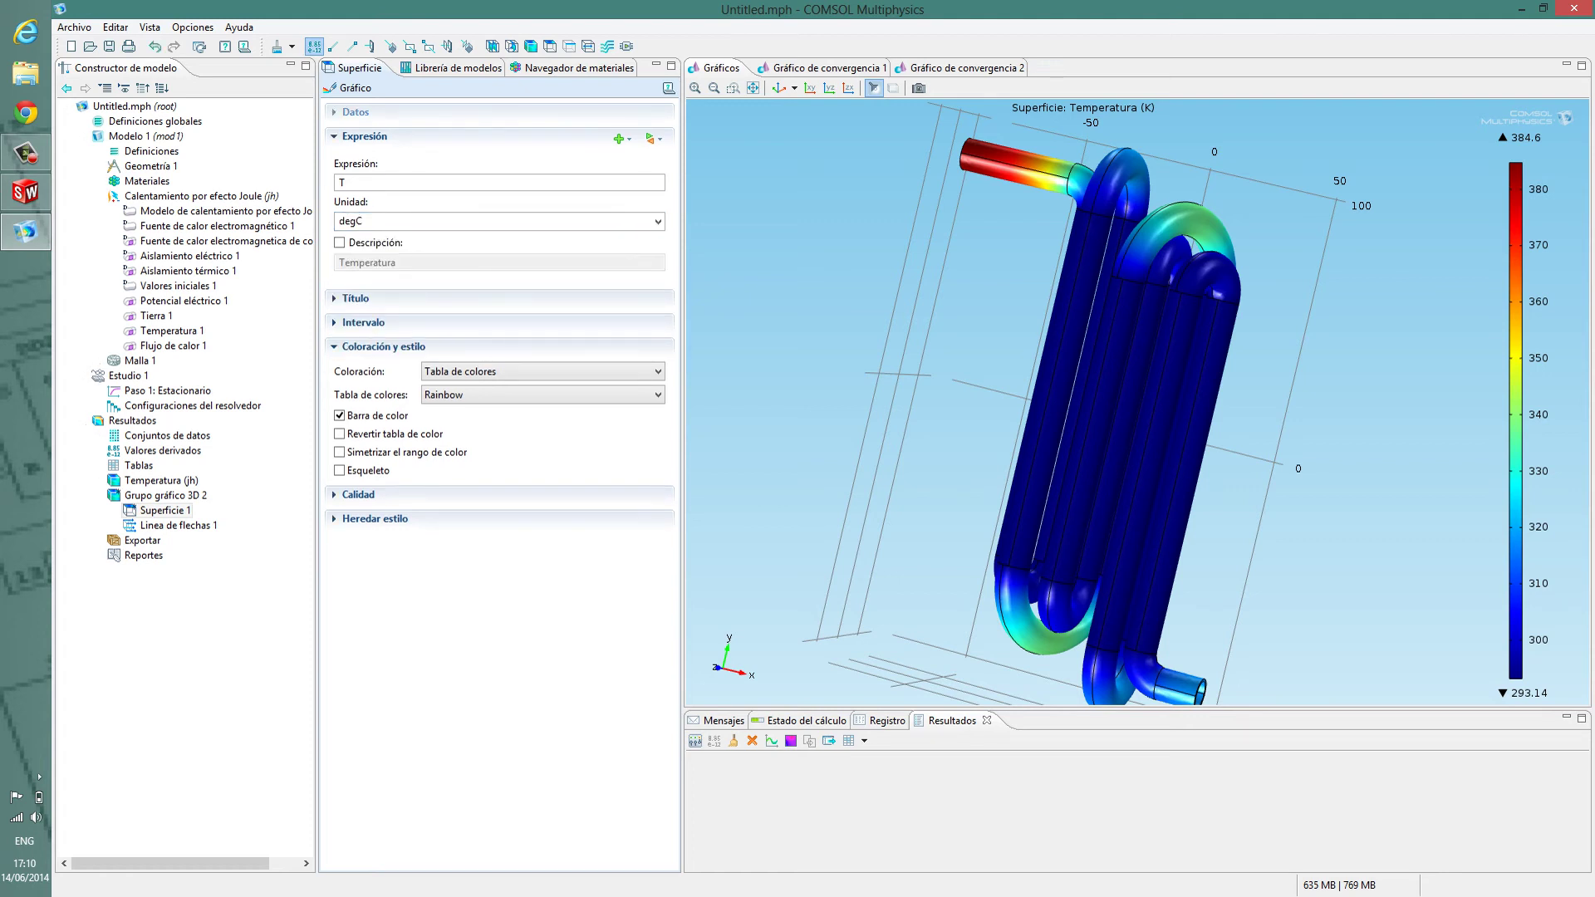
Show the data set settings of Superficie 1 and replot the surface temperature in degC
{"action": "left_click", "coordinate": [356, 112]}
{"action": "left_click", "coordinate": [355, 88]}
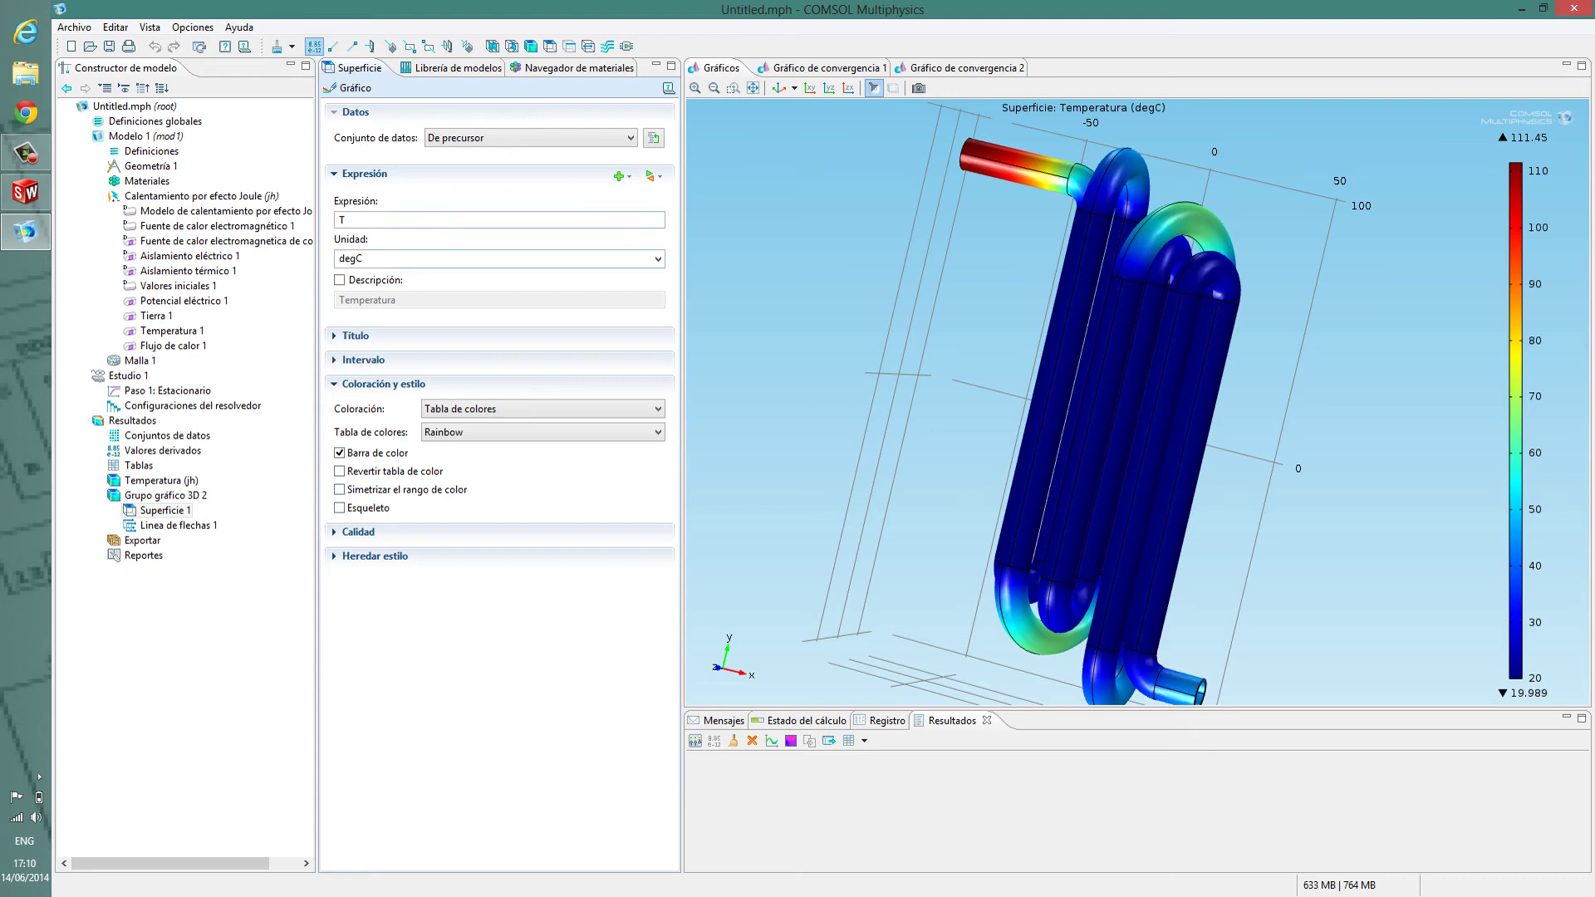
Try inserting the x component of Densidad de corriente externa (jh.Jex) into the Superficie 1 expression, and undo the insertion
{"action": "left_click", "coordinate": [619, 176]}
{"action": "mouse_move", "coordinate": [706, 197]}
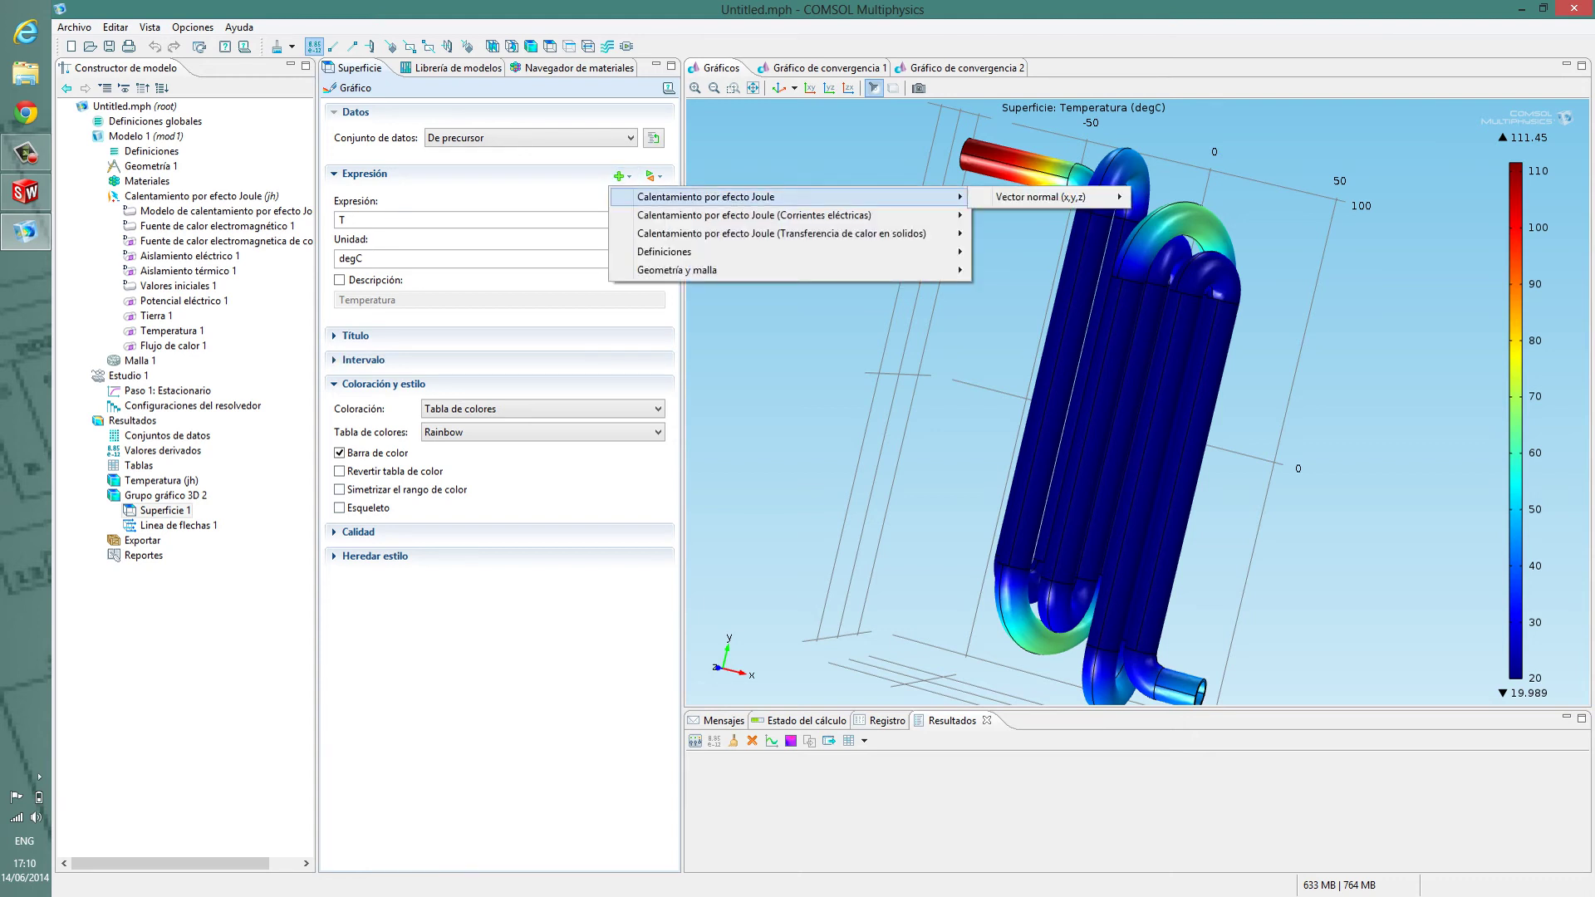
{"action": "left_click", "coordinate": [625, 176]}
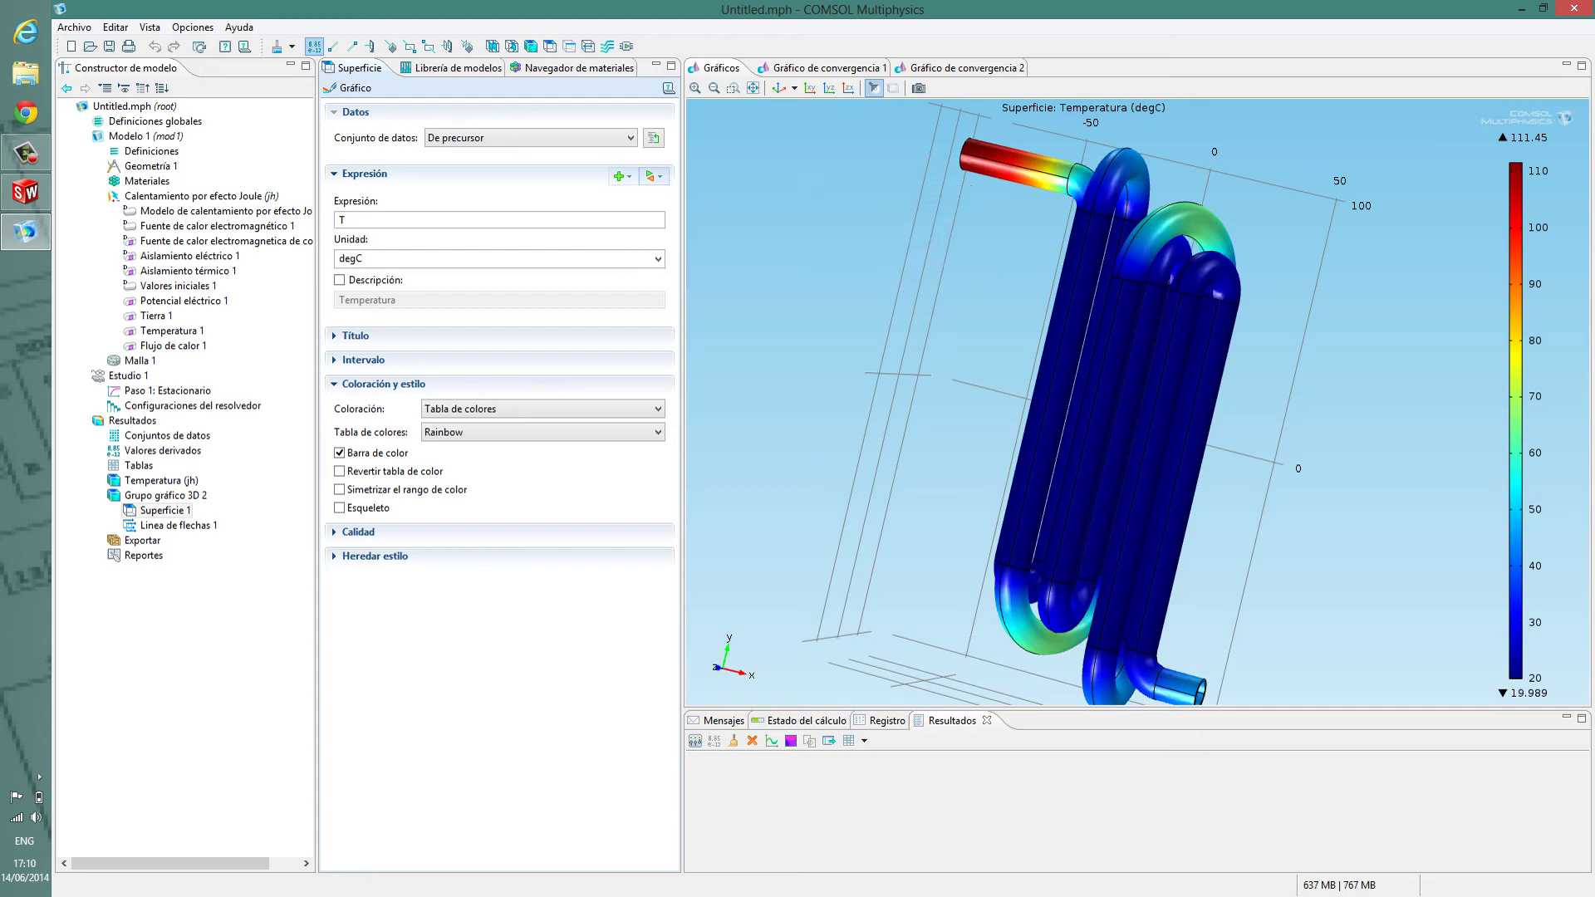
{"action": "left_click", "coordinate": [619, 176]}
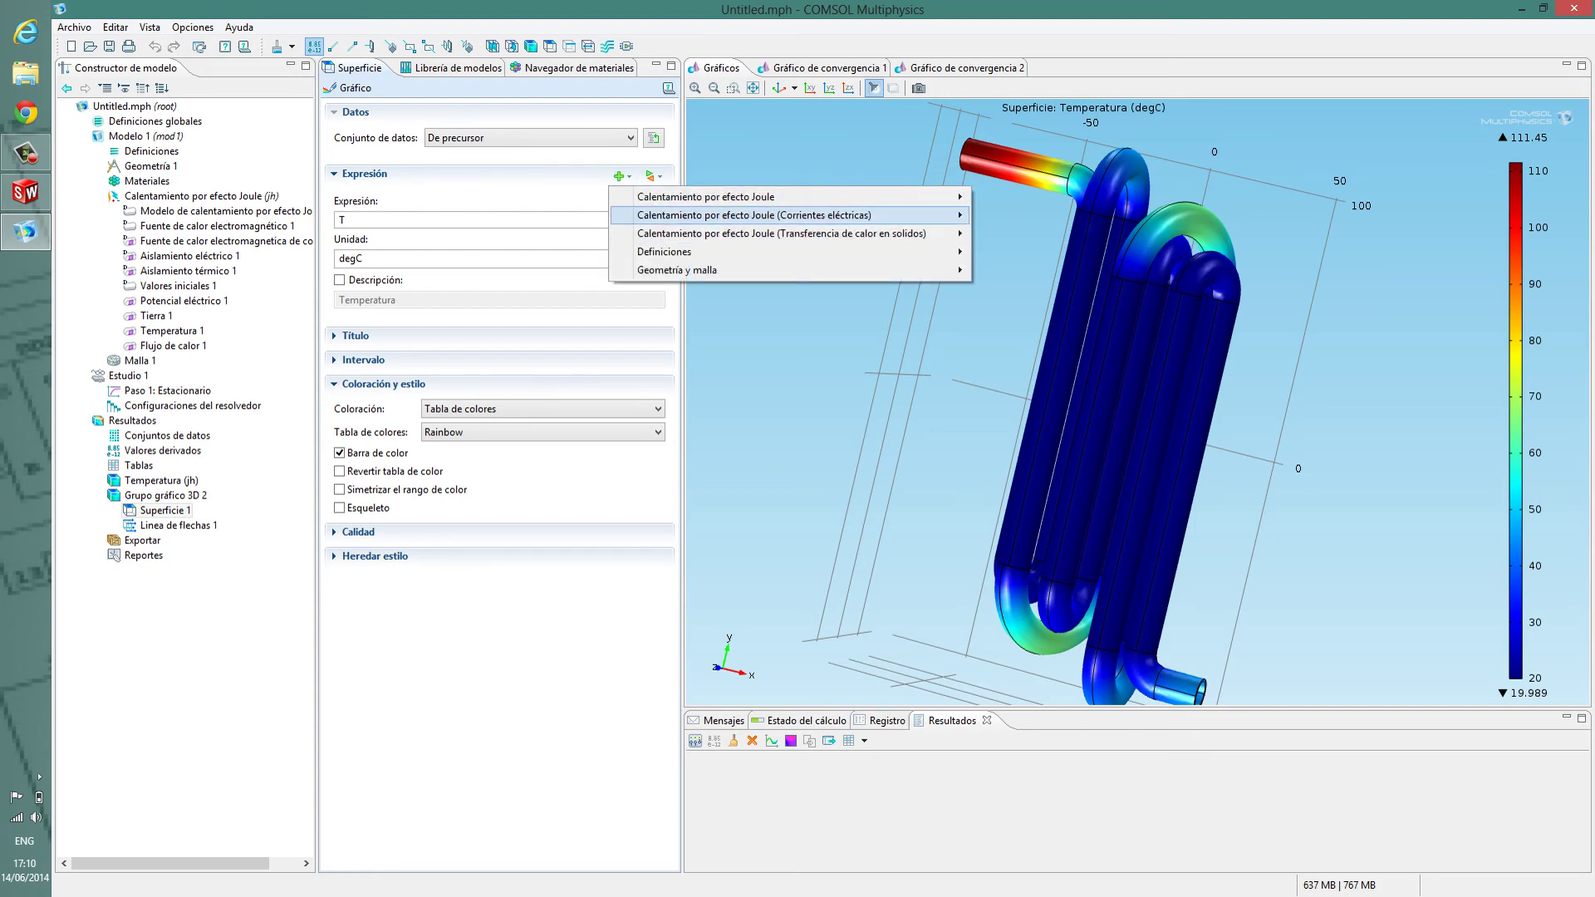
{"action": "mouse_move", "coordinate": [781, 233]}
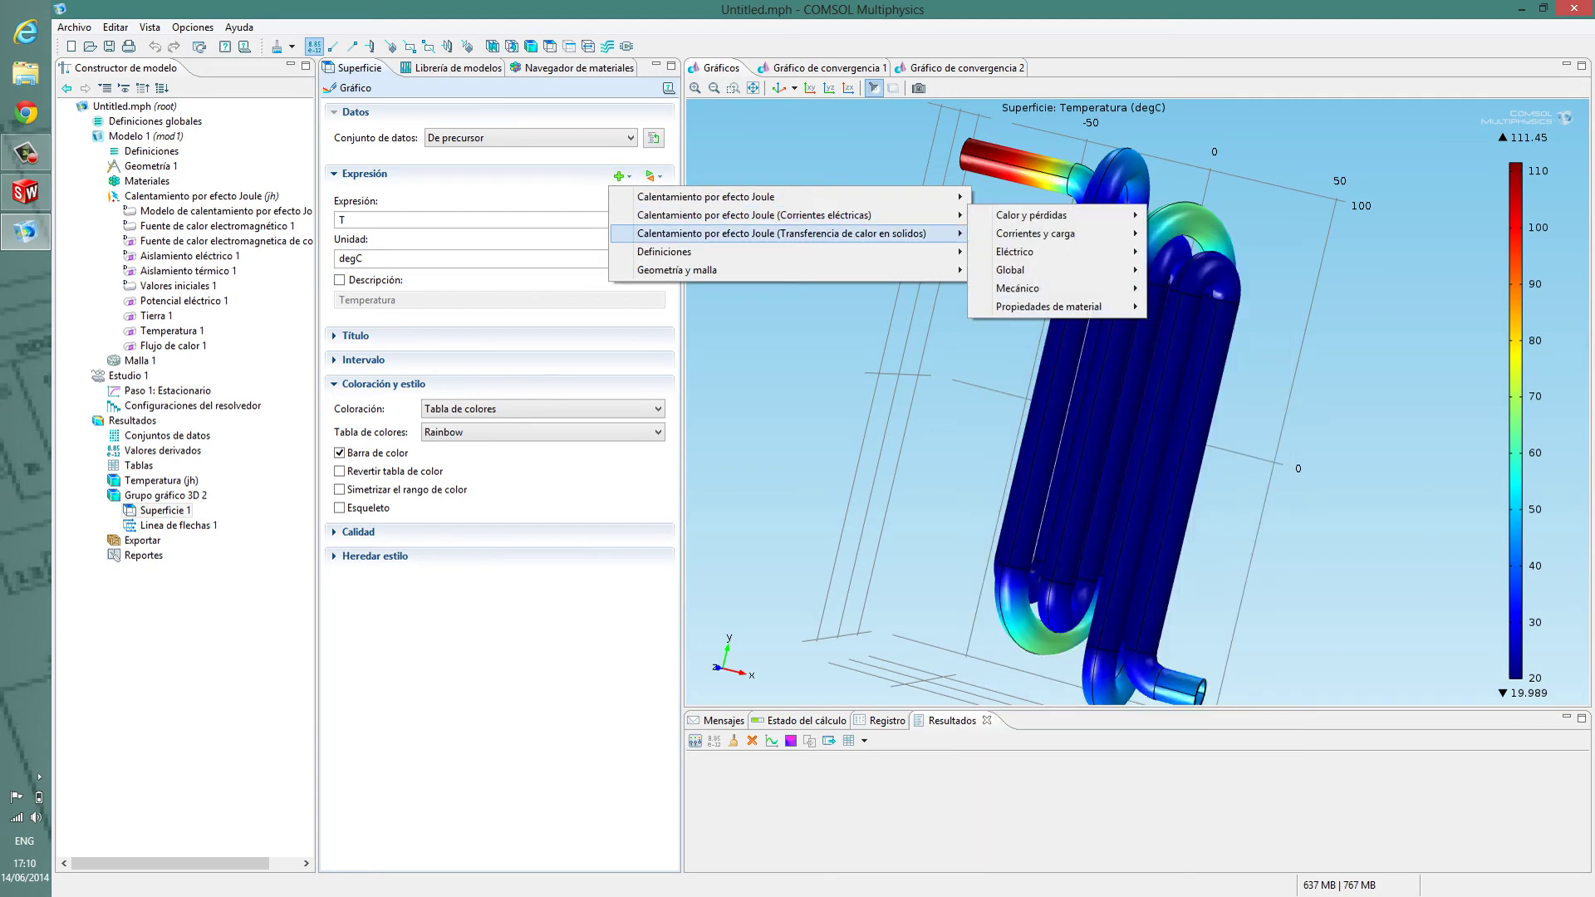
{"action": "mouse_move", "coordinate": [1035, 233]}
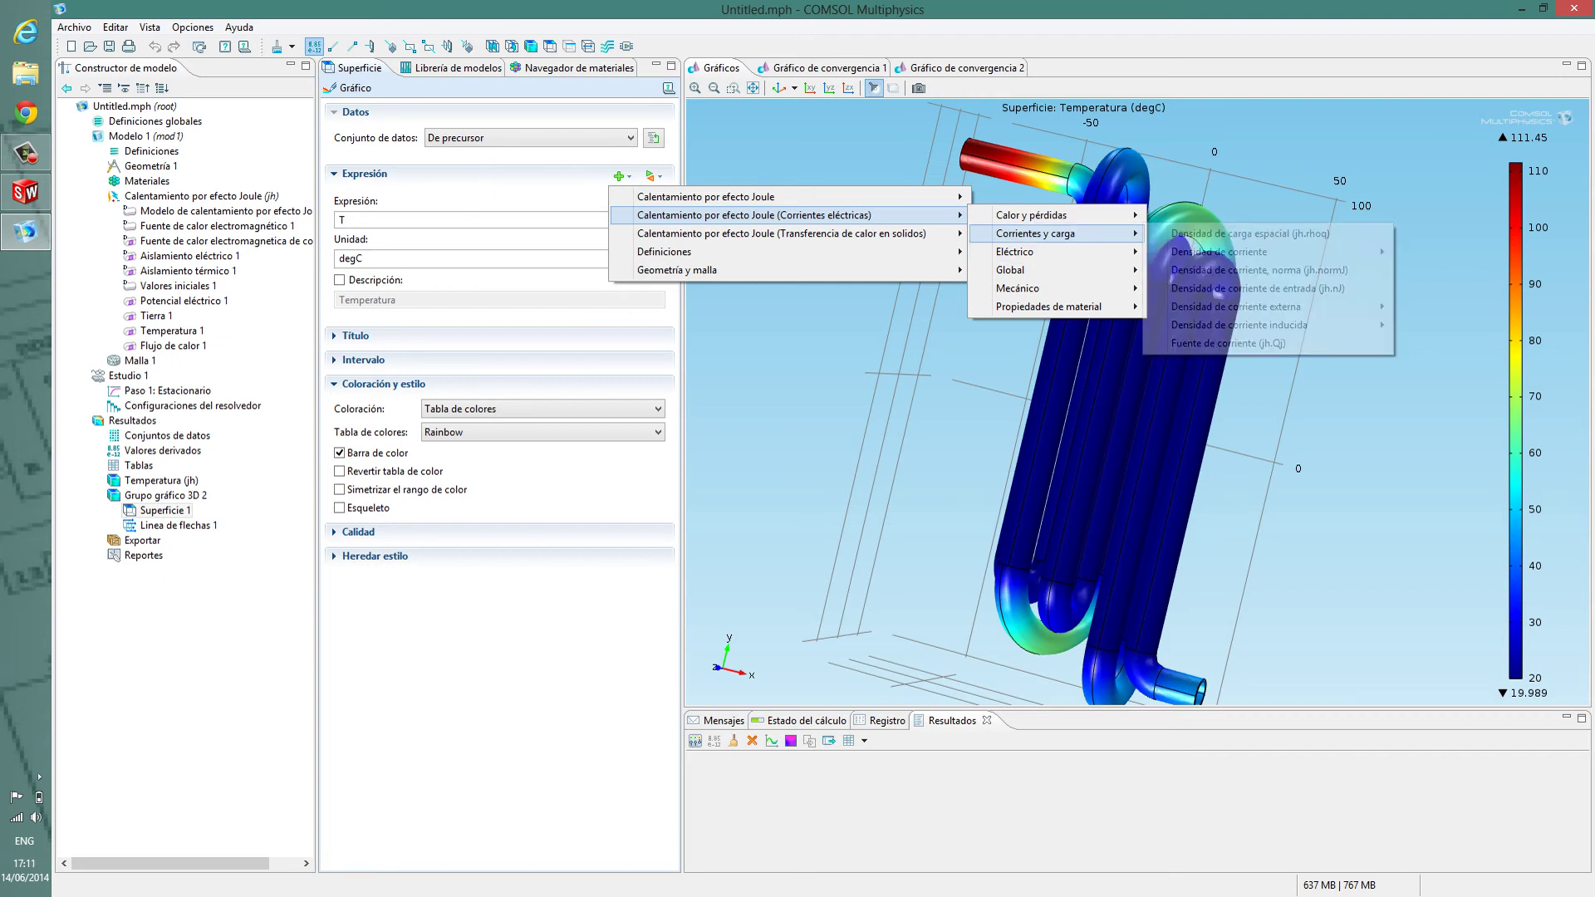
{"action": "mouse_move", "coordinate": [1219, 252]}
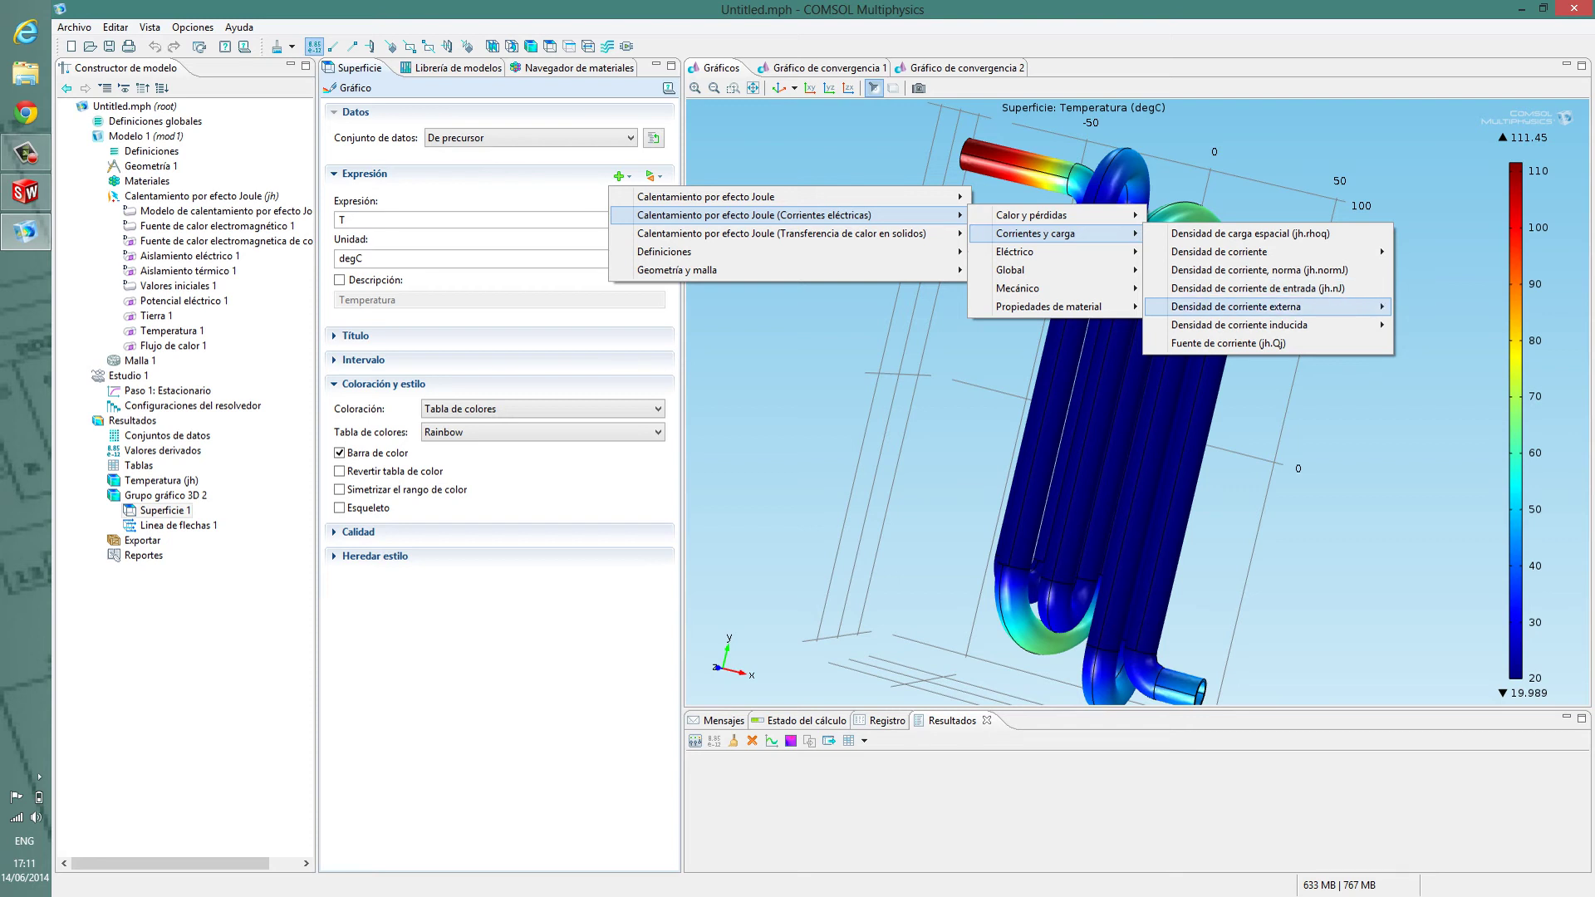
{"action": "mouse_move", "coordinate": [1238, 307]}
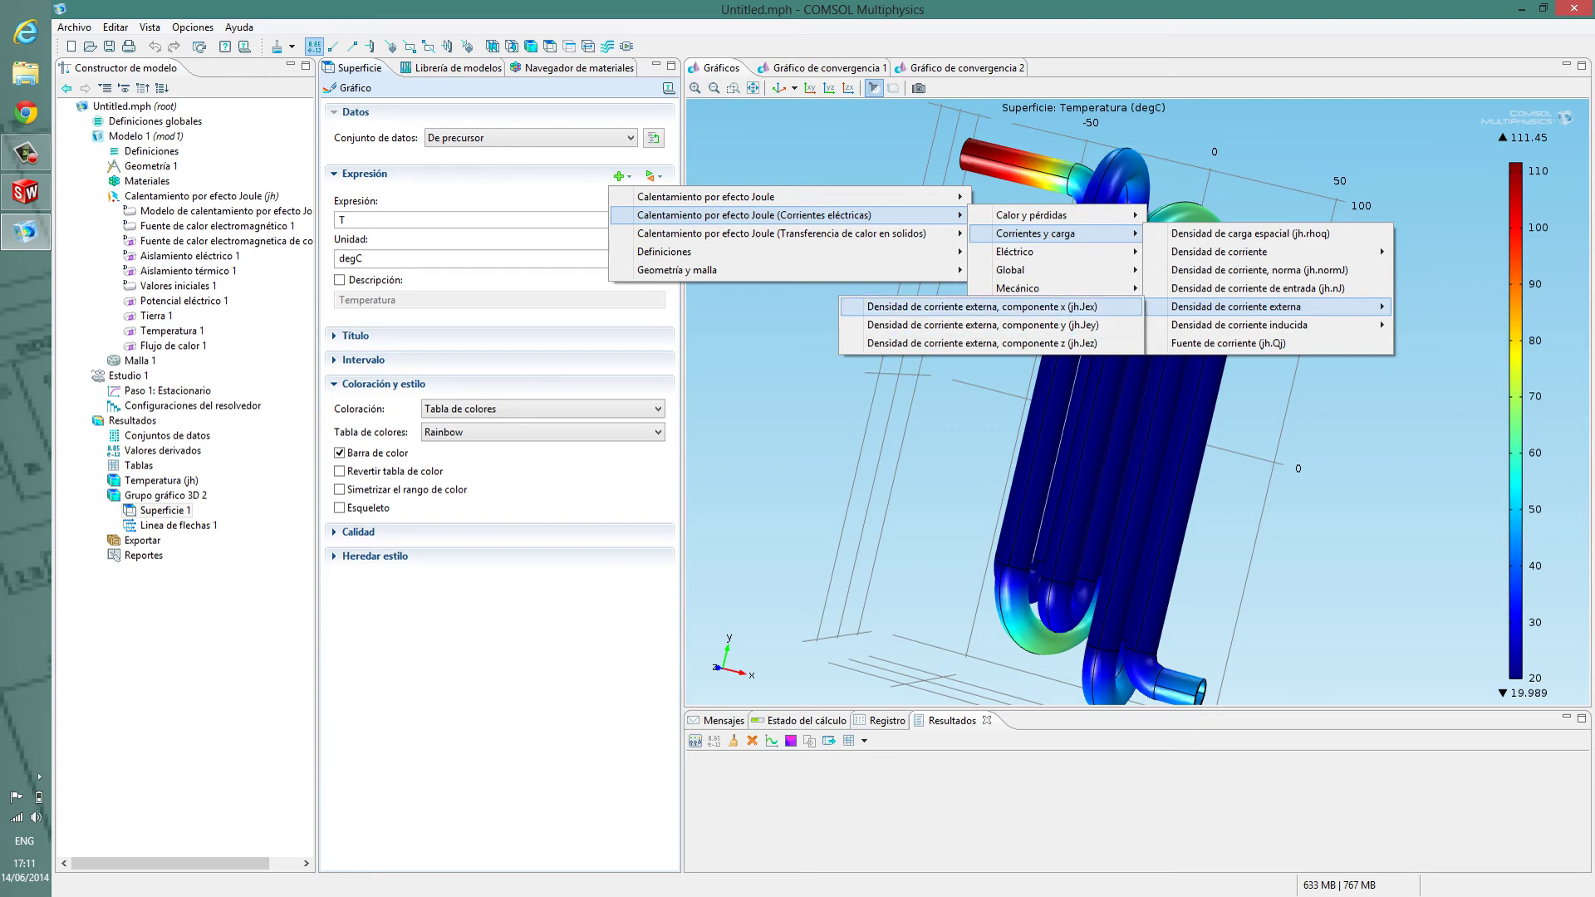
{"action": "left_click", "coordinate": [980, 306]}
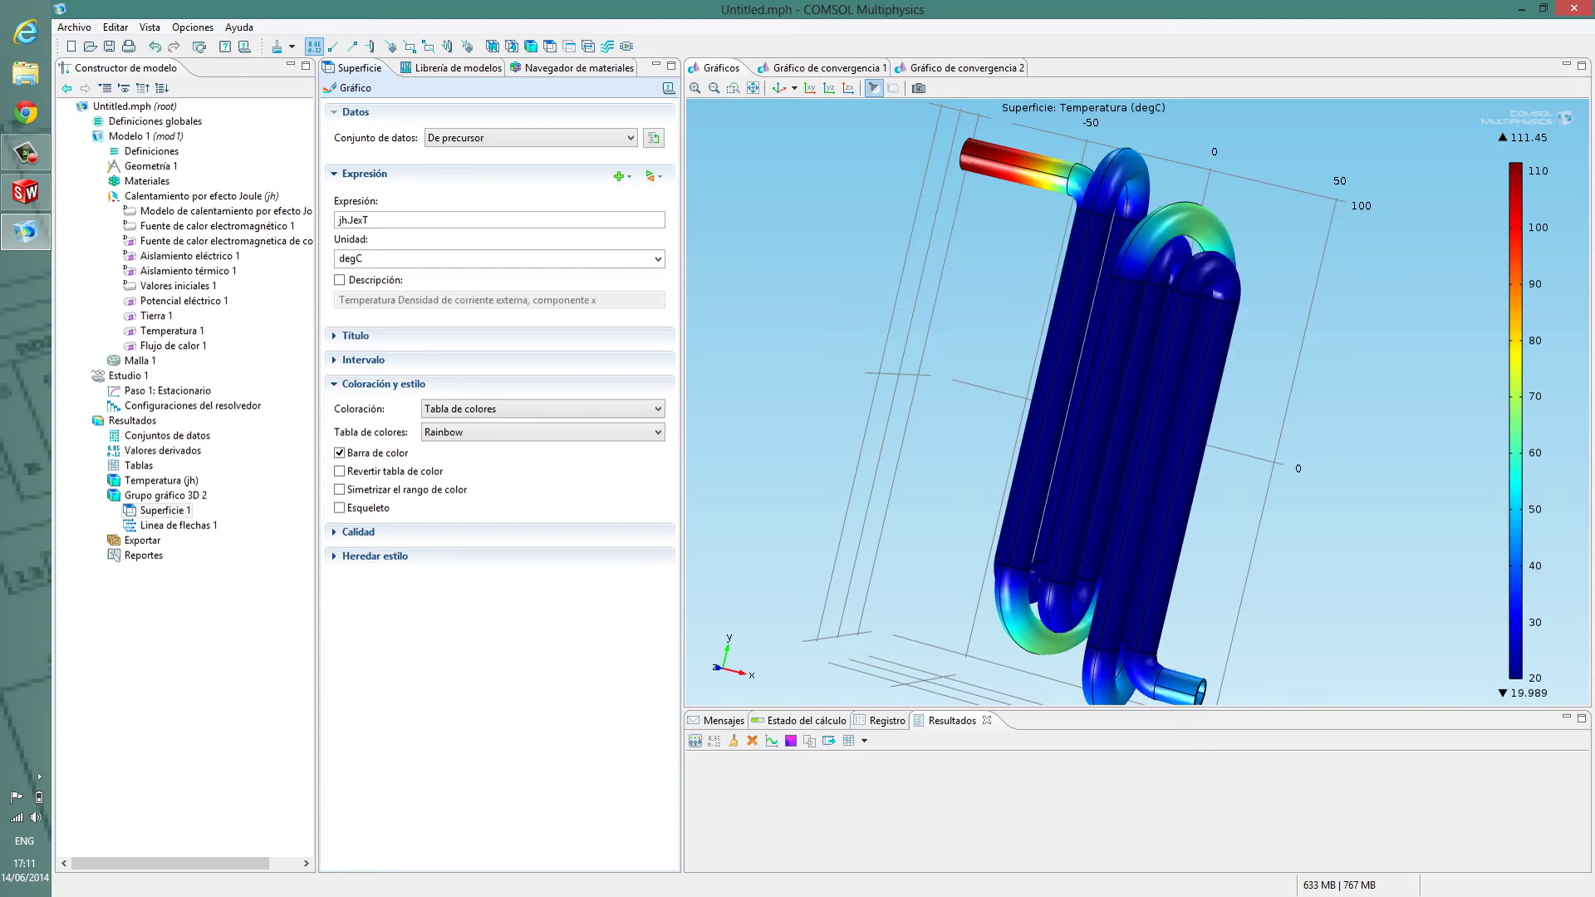
{"action": "key", "text": "ctrl+z"}
{"action": "left_click", "coordinate": [658, 260]}
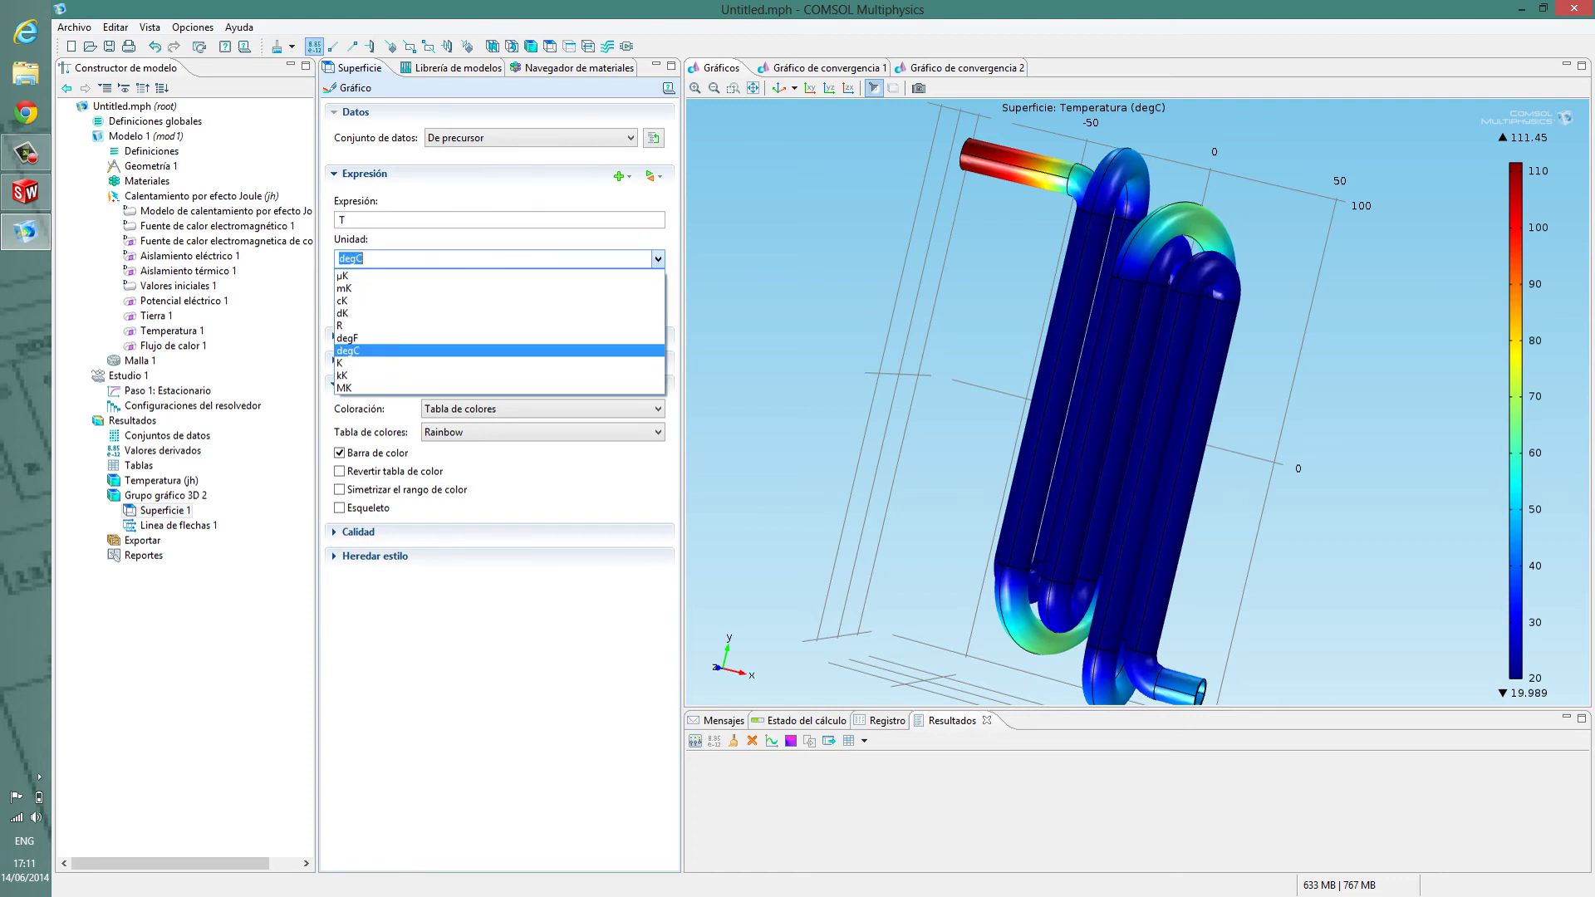
{"action": "left_click", "coordinate": [658, 259]}
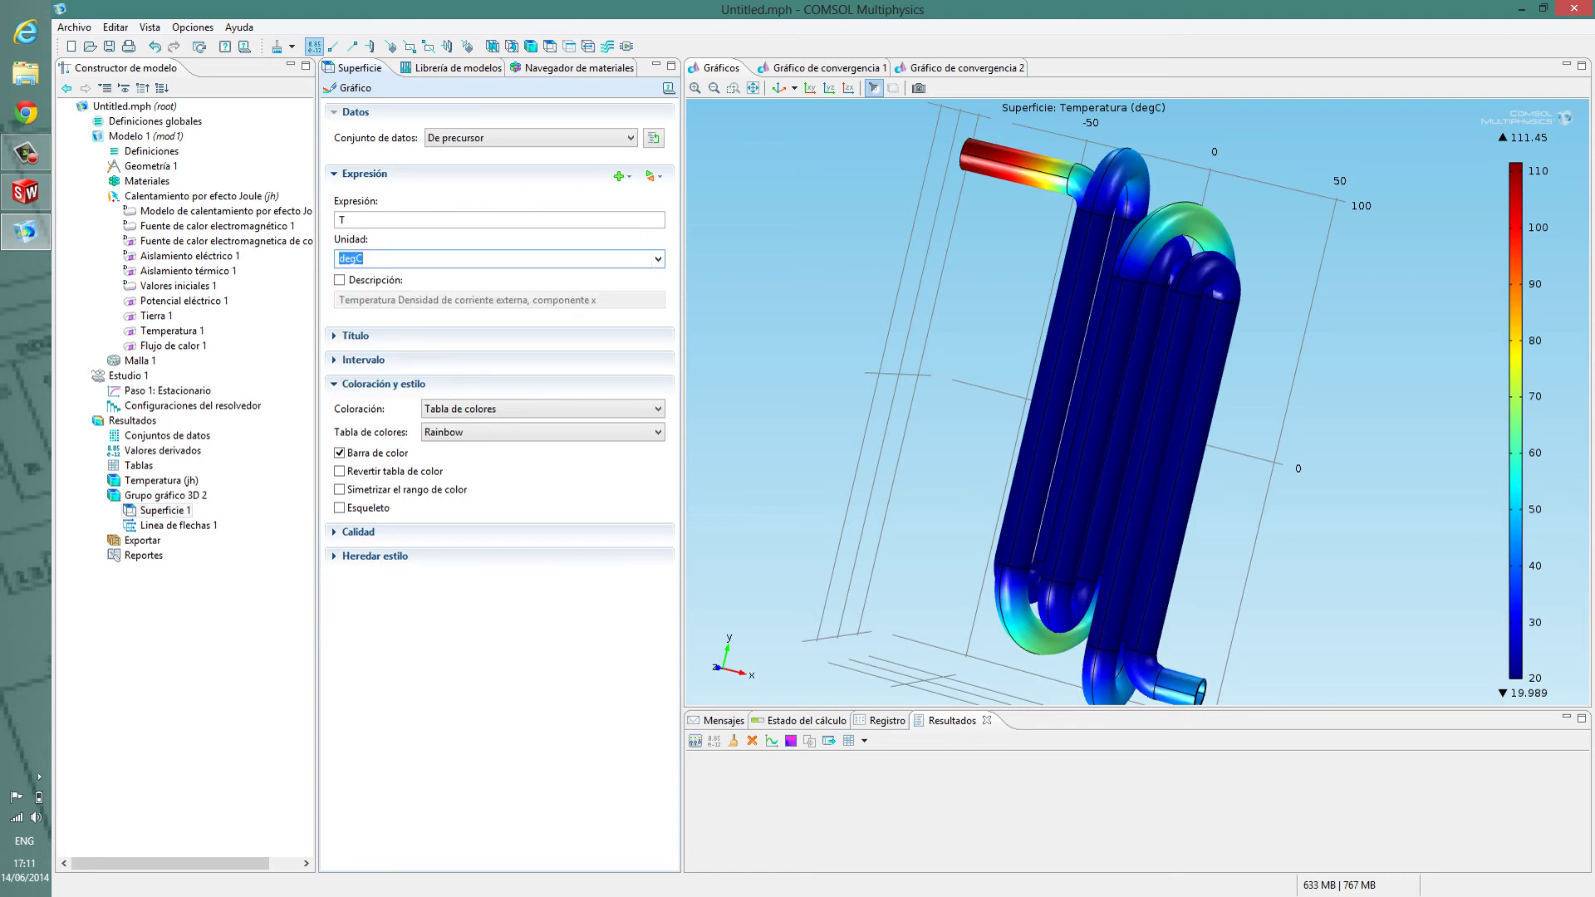
Replace the Superficie 1 expression with Densidad de corriente externa, componente x (jh.Jex) and plot it
{"action": "left_click", "coordinate": [653, 176]}
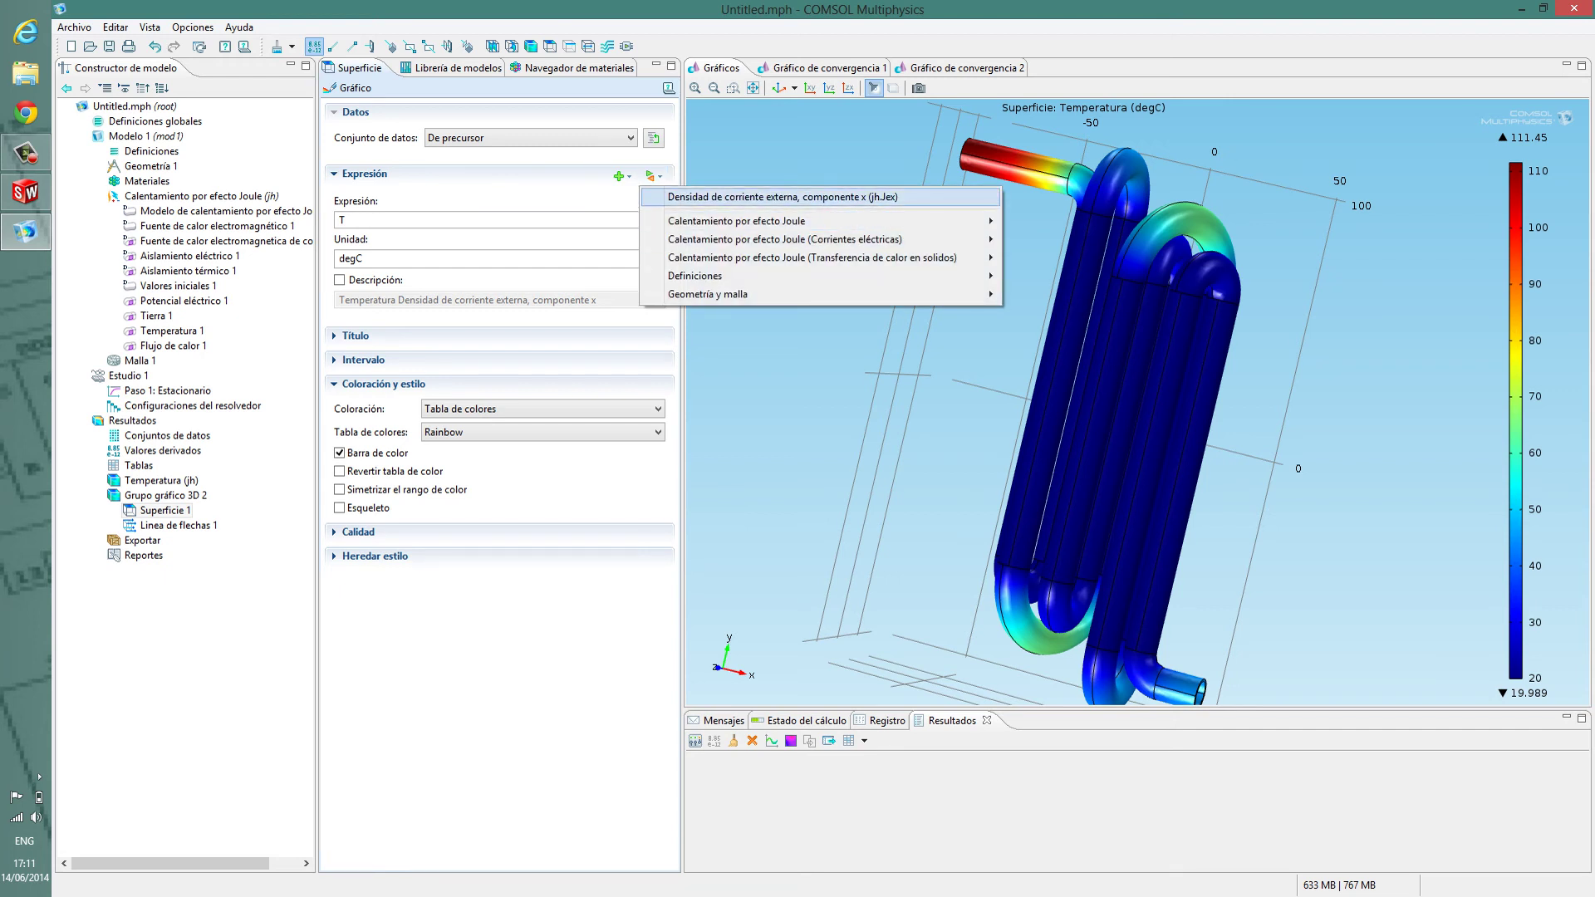
{"action": "left_click", "coordinate": [782, 197]}
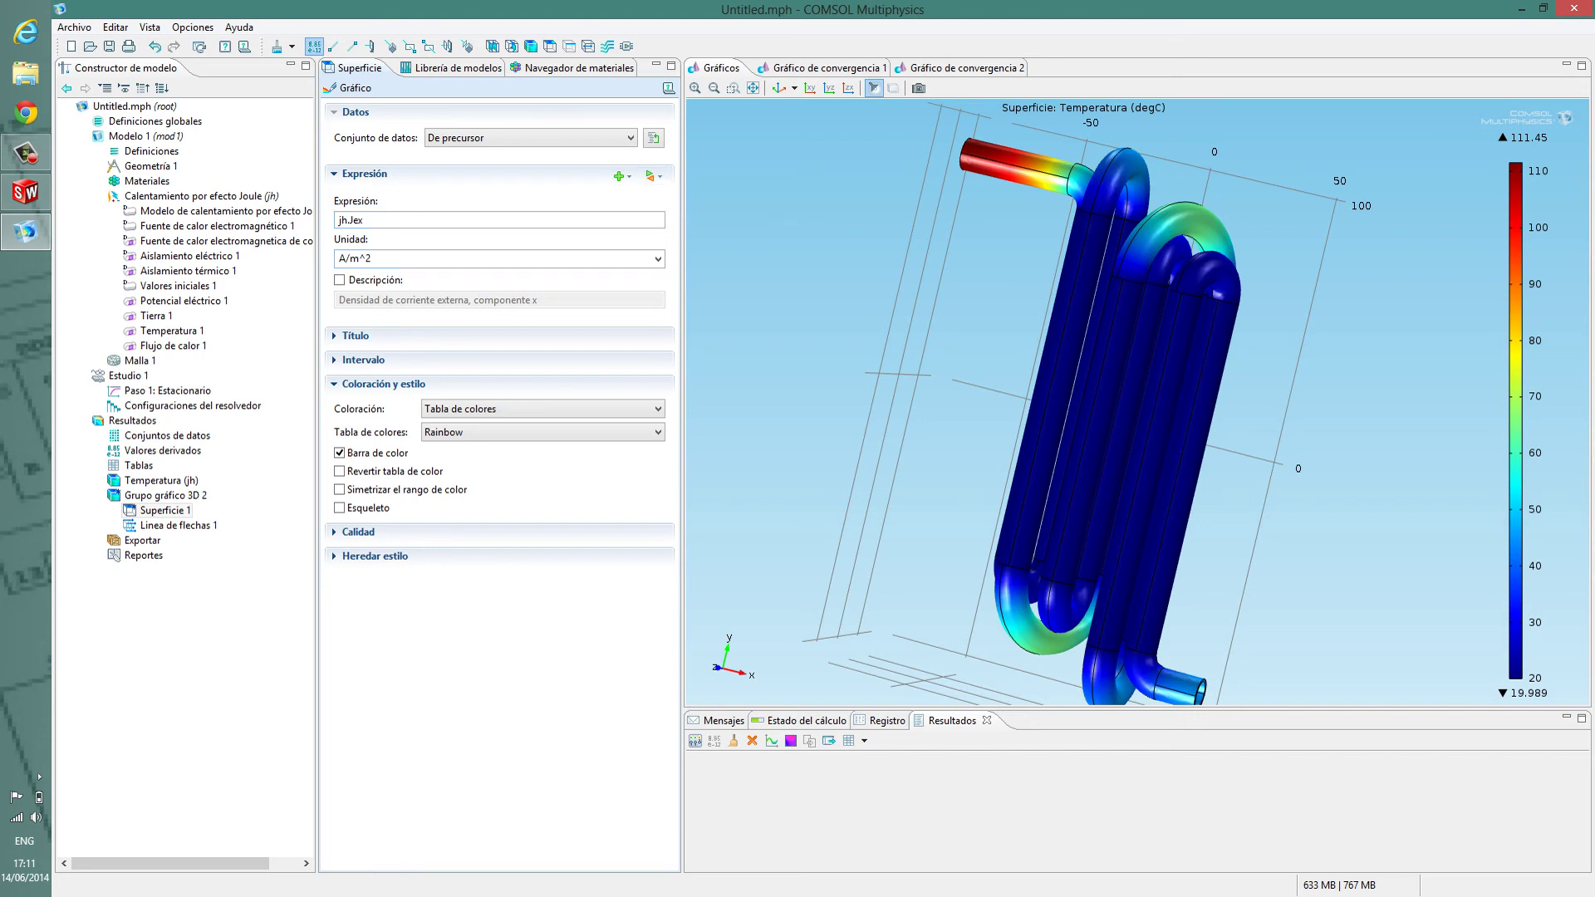
{"action": "left_click", "coordinate": [653, 177]}
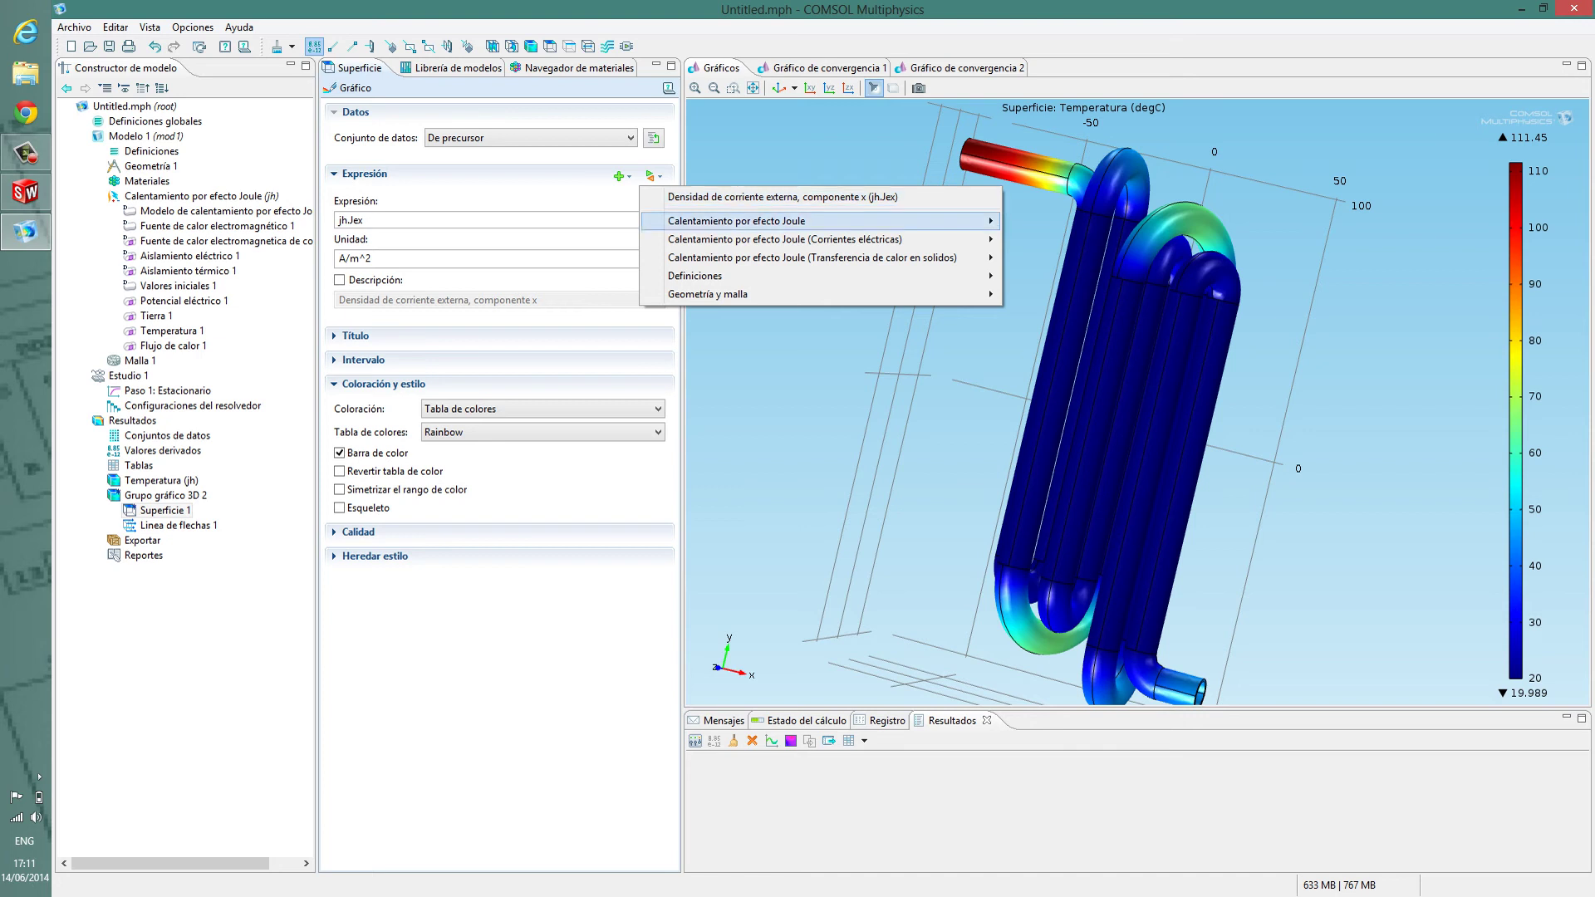
{"action": "key", "text": "Escape"}
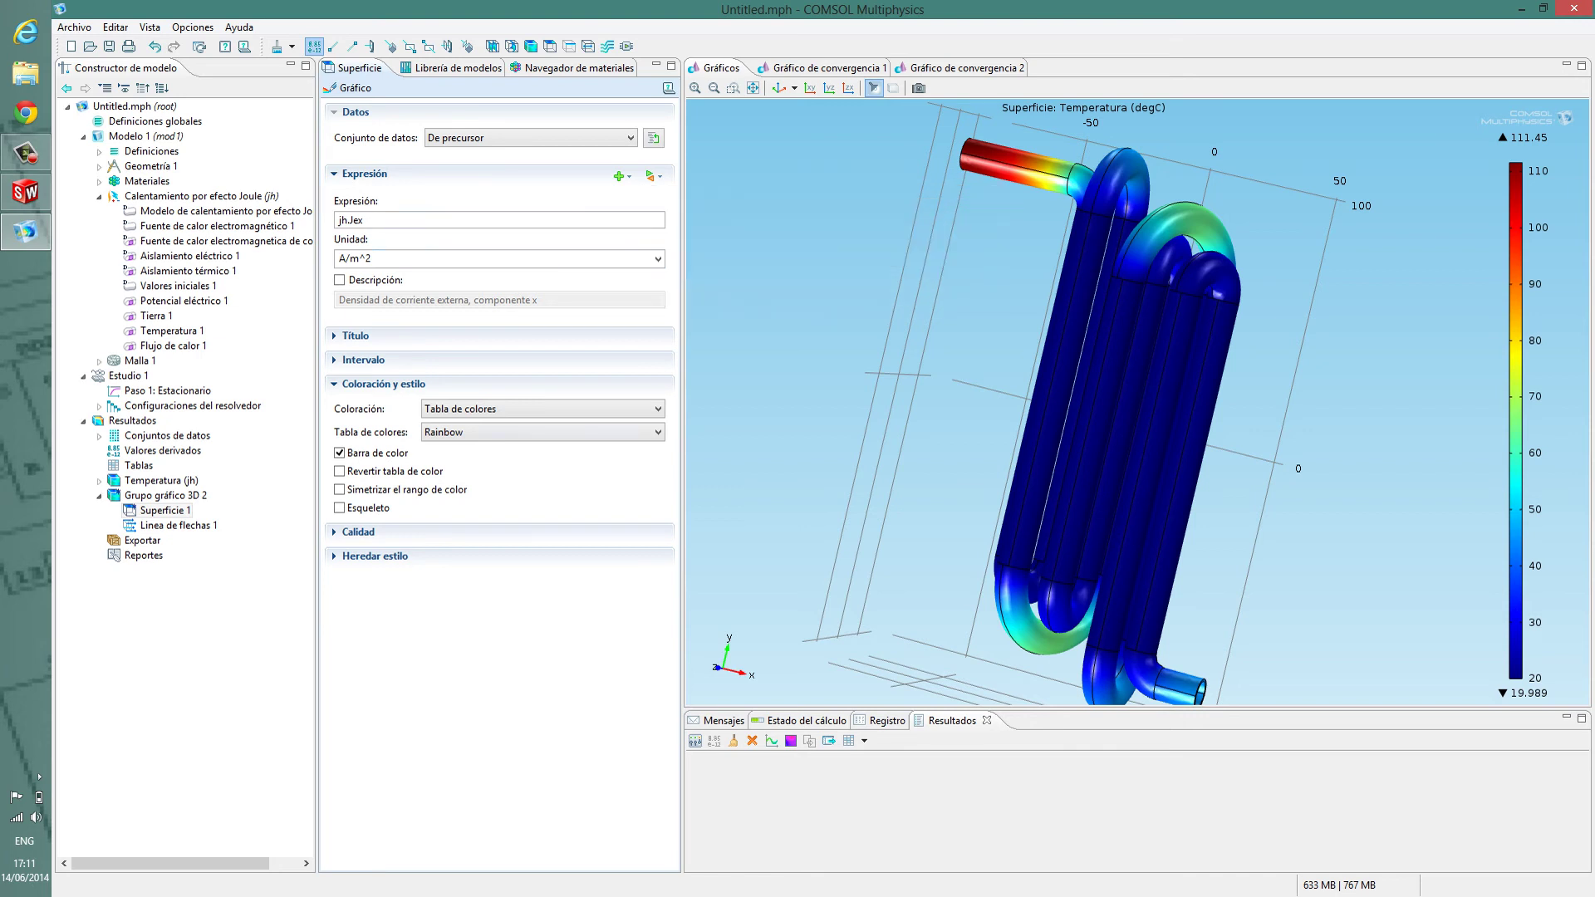
{"action": "left_click", "coordinate": [349, 88]}
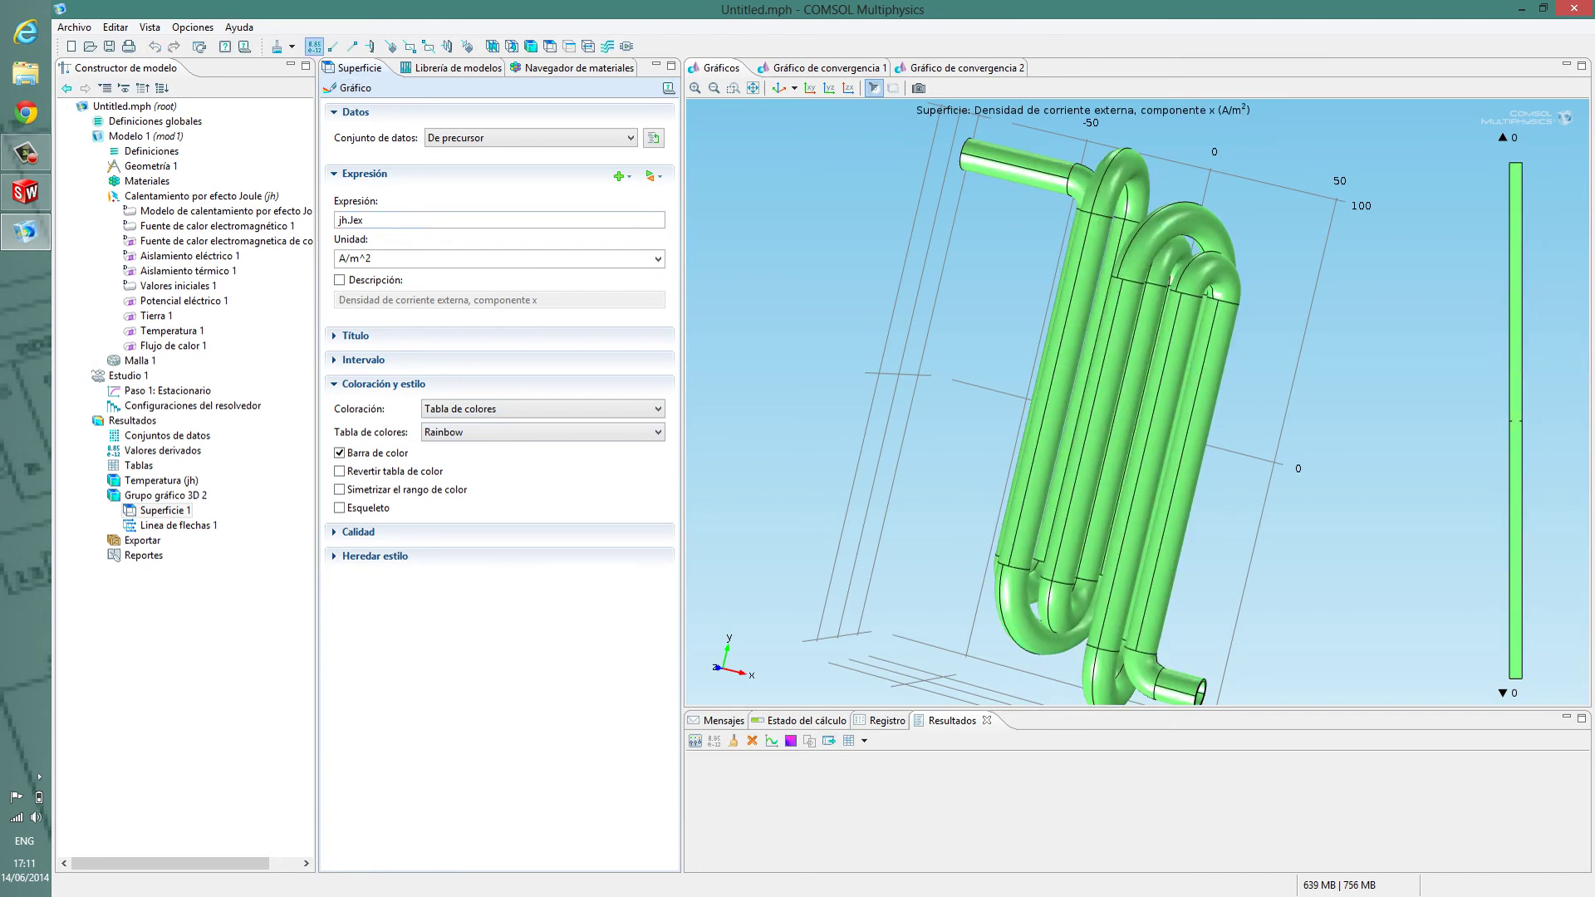
{"action": "right_click_drag", "start_coordinate": [1138, 415], "coordinate": [1126, 384]}
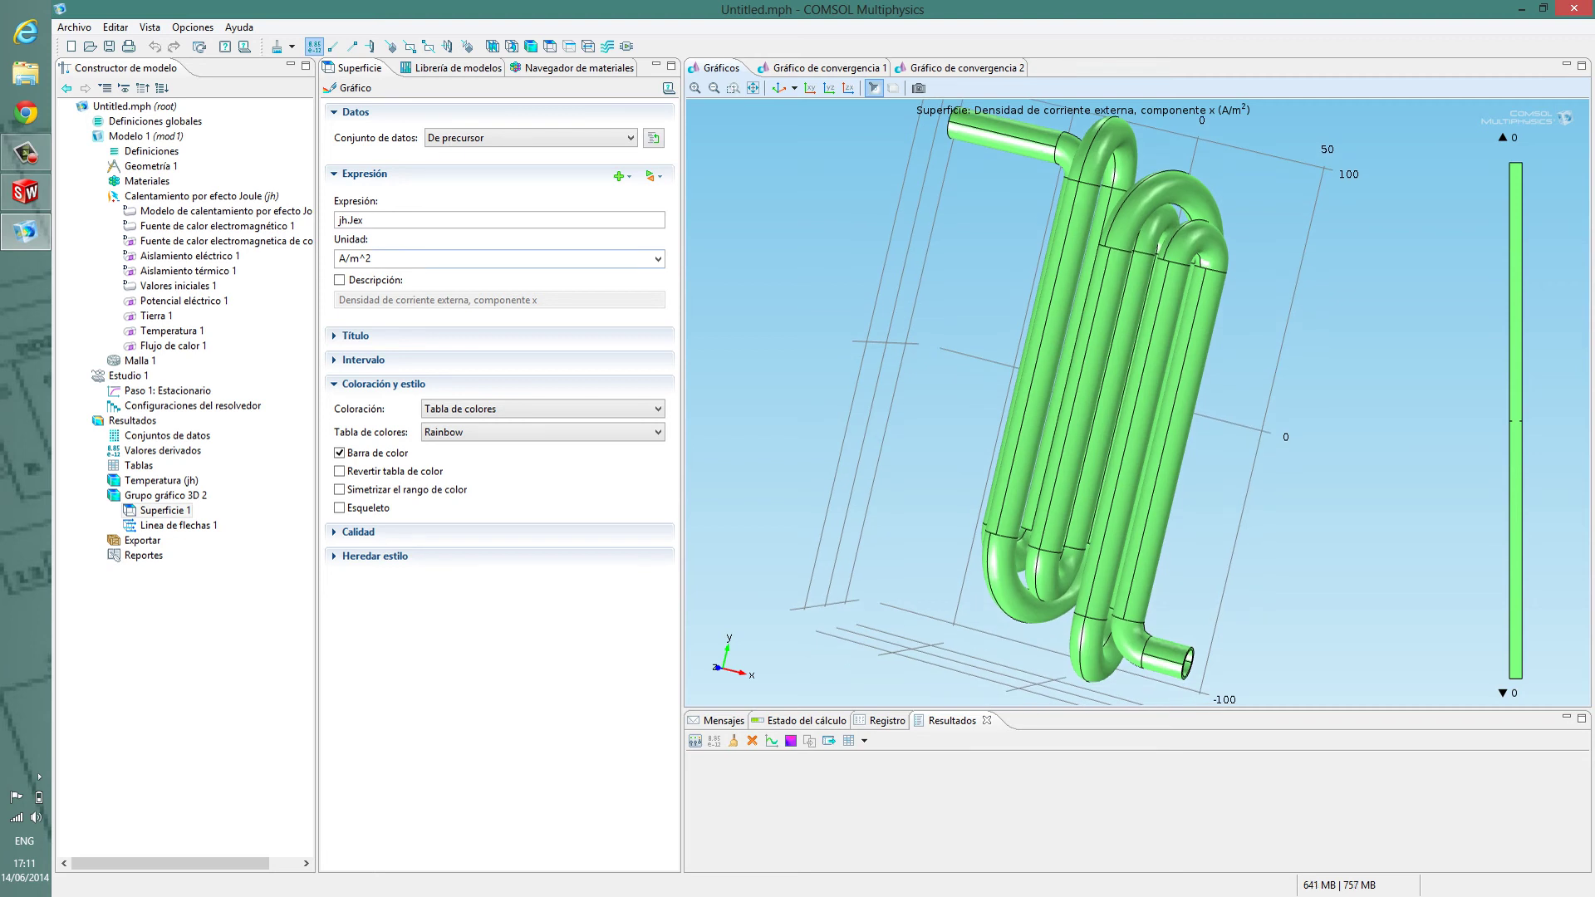
Replace the Superficie 1 expression with Densidad de corriente, norma (jh.normJ), plot it and inspect the tube
{"action": "left_click", "coordinate": [652, 176]}
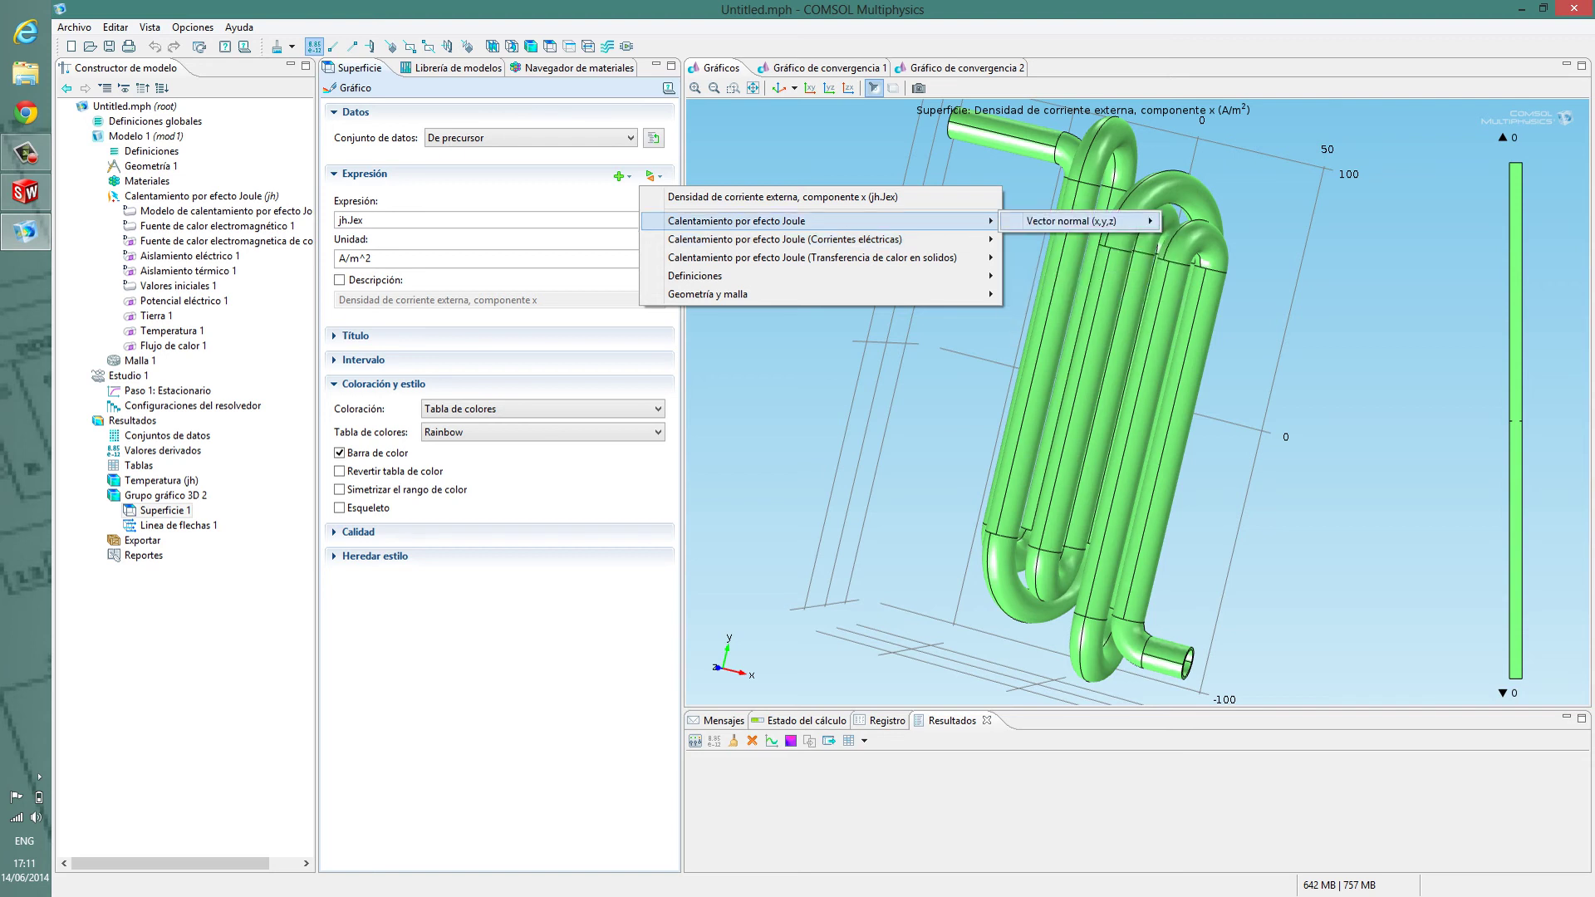
{"action": "mouse_move", "coordinate": [821, 240]}
{"action": "mouse_move", "coordinate": [1067, 257]}
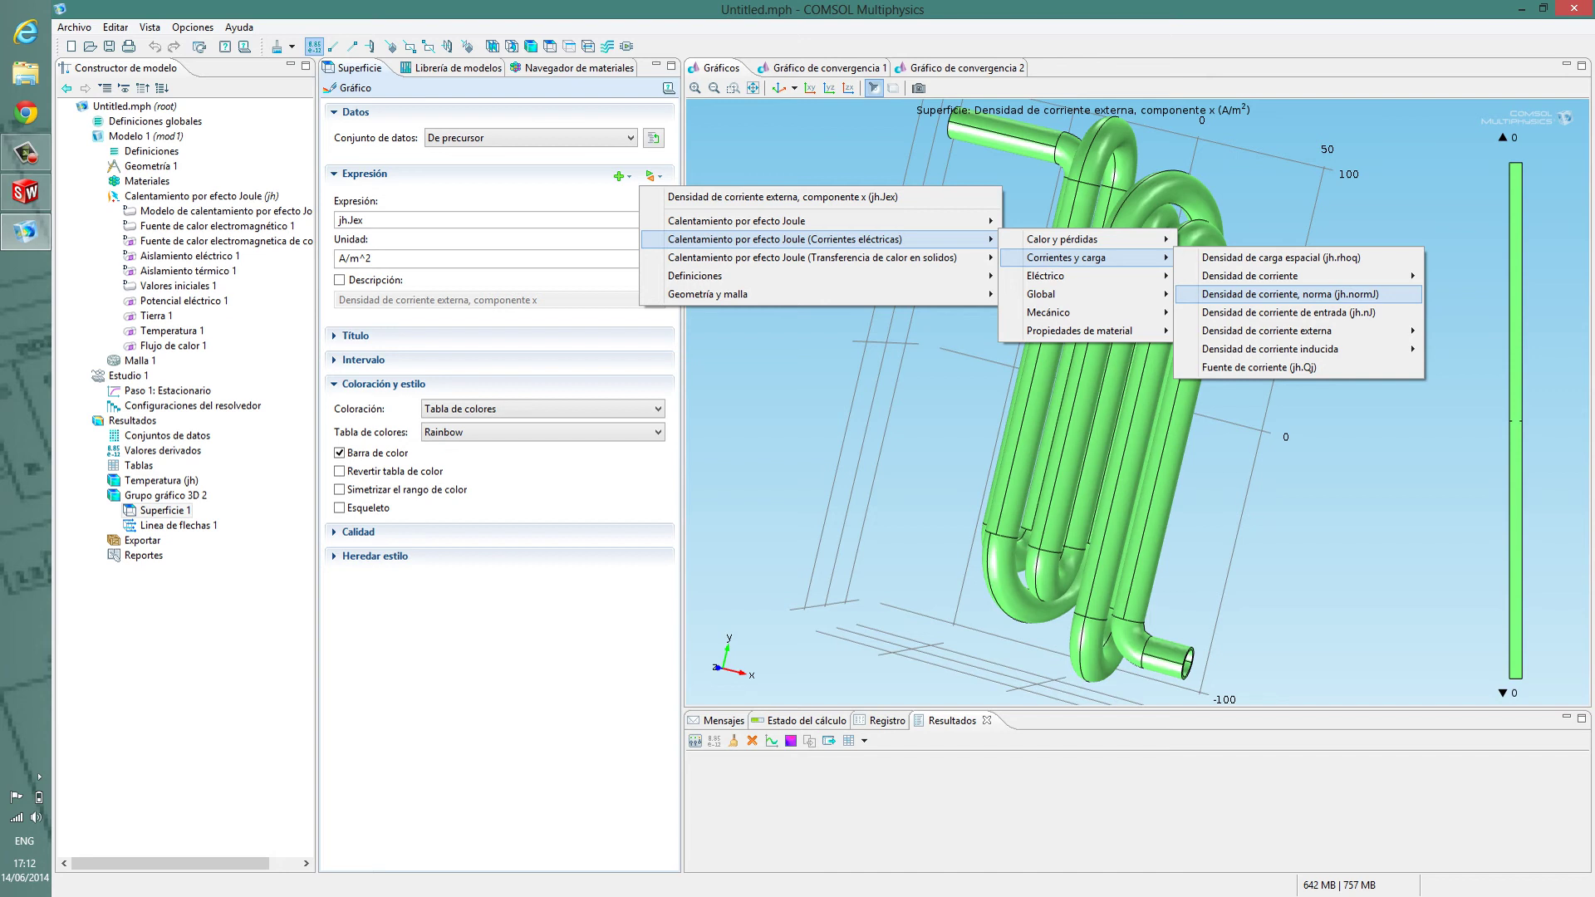
{"action": "mouse_move", "coordinate": [1254, 276]}
{"action": "left_click", "coordinate": [1296, 294]}
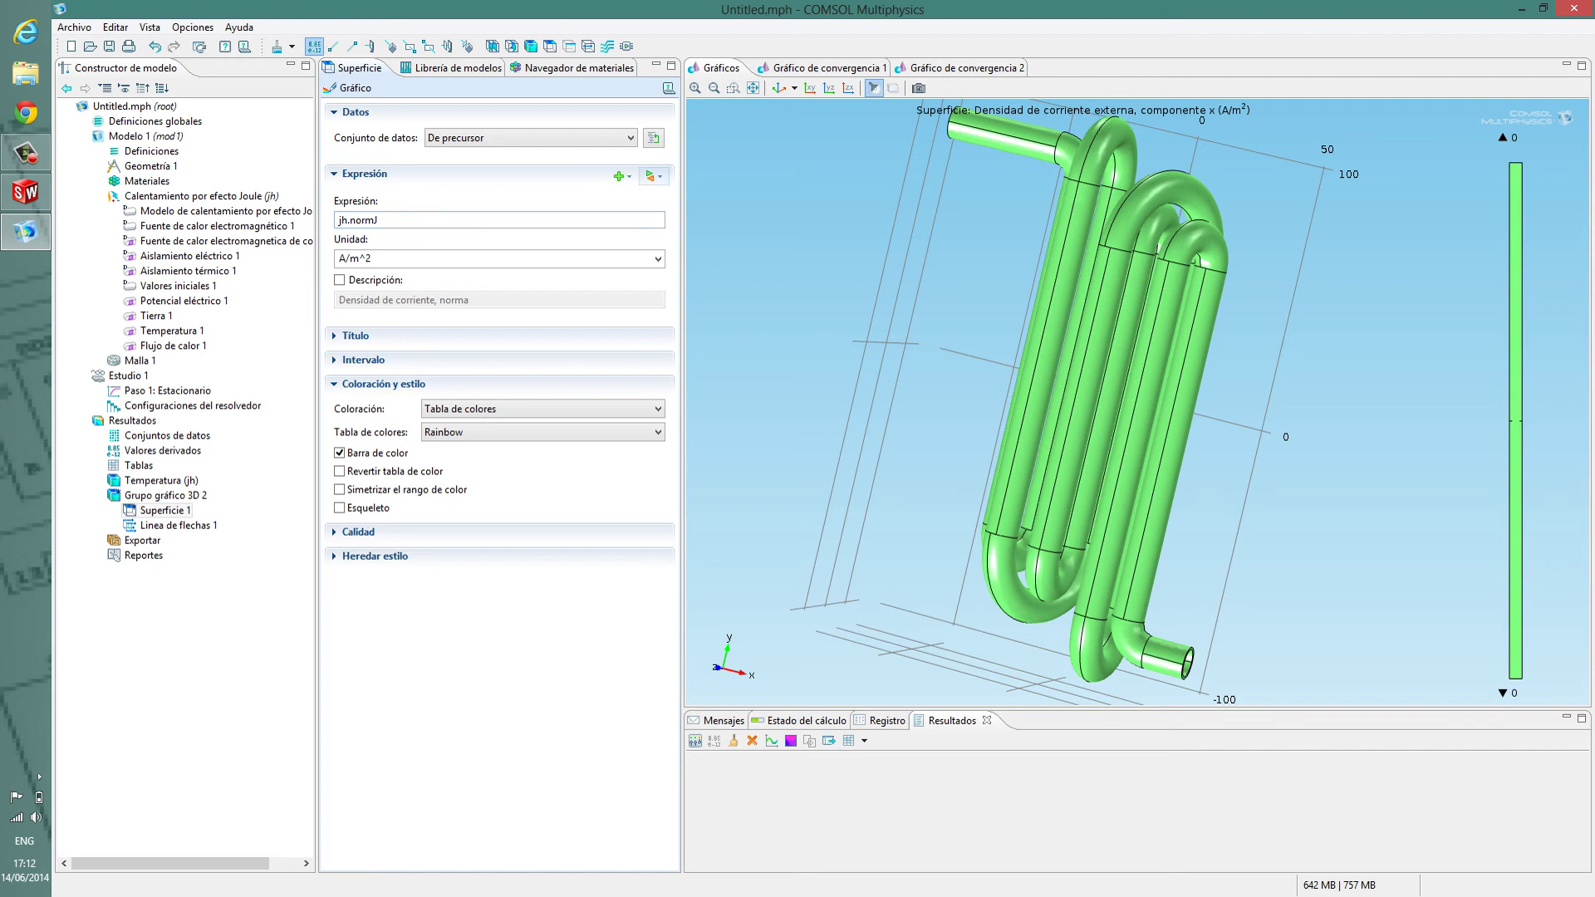
{"action": "left_click", "coordinate": [349, 87]}
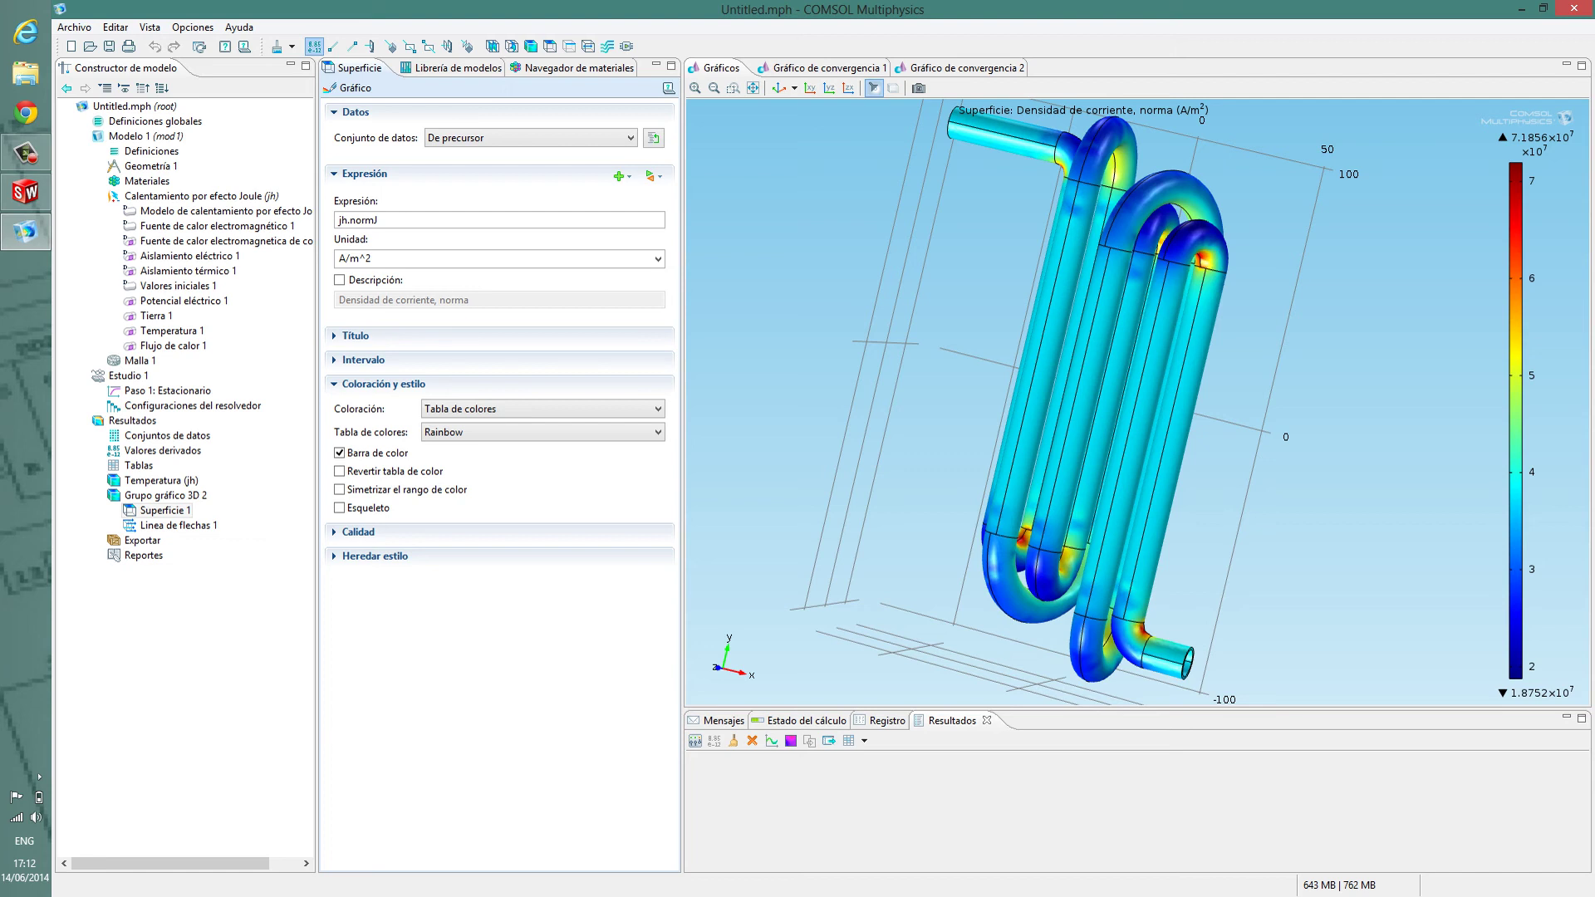
{"action": "right_click_drag", "start_coordinate": [1105, 399], "coordinate": [1087, 457]}
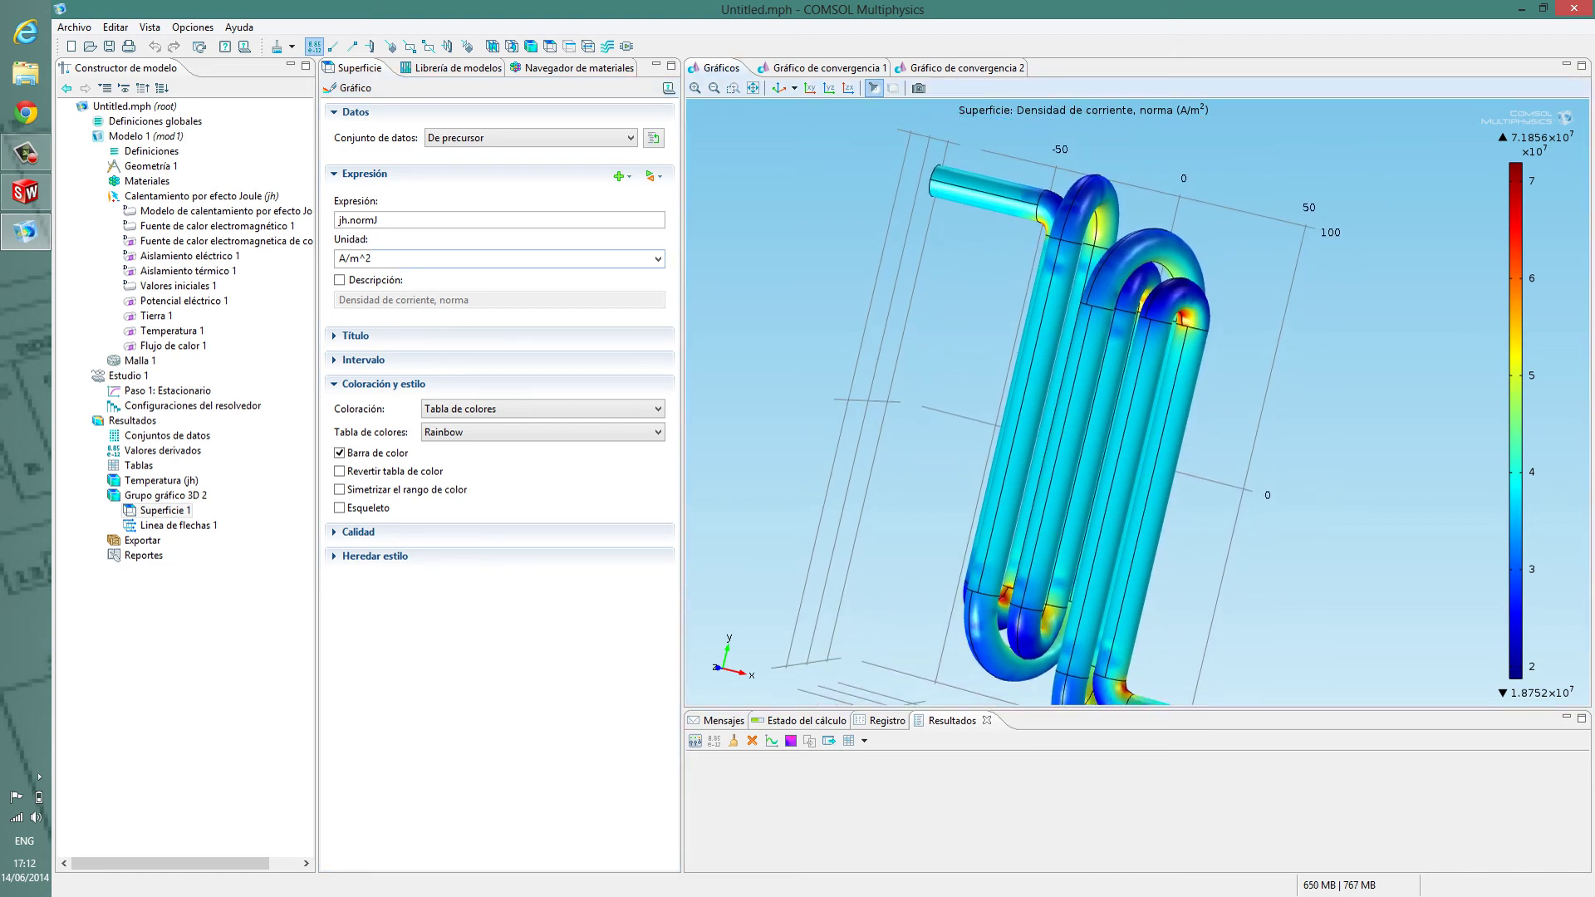
{"action": "mouse_move", "coordinate": [1087, 457]}
{"action": "right_mouse_down"}
{"action": "mouse_move", "coordinate": [1059, 452]}
{"action": "mouse_move", "coordinate": [1075, 444]}
{"action": "right_mouse_up"}
{"action": "mouse_move", "coordinate": [1075, 444]}
{"action": "left_mouse_down"}
{"action": "mouse_move", "coordinate": [1226, 424]}
{"action": "mouse_move", "coordinate": [1059, 439]}
{"action": "left_mouse_up"}
Set the Línea de flechas 1 components to Densidad de corriente externa (jh.Jex, jh.Jey, jh.Jez) and plot the arrows
{"action": "left_click", "coordinate": [177, 526]}
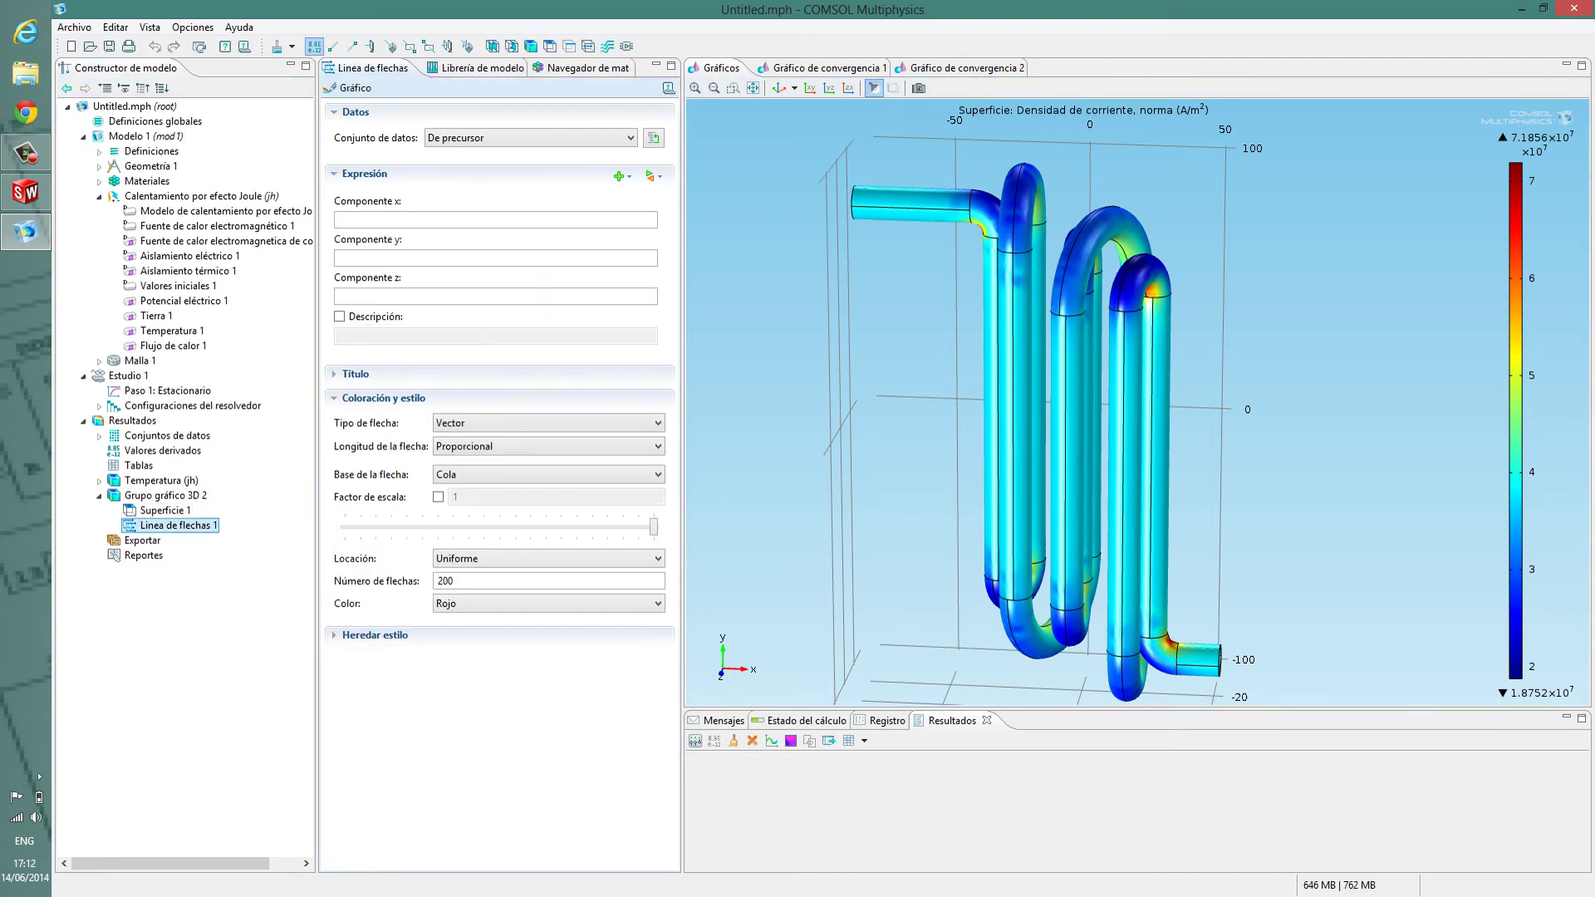
{"action": "left_click", "coordinate": [653, 175]}
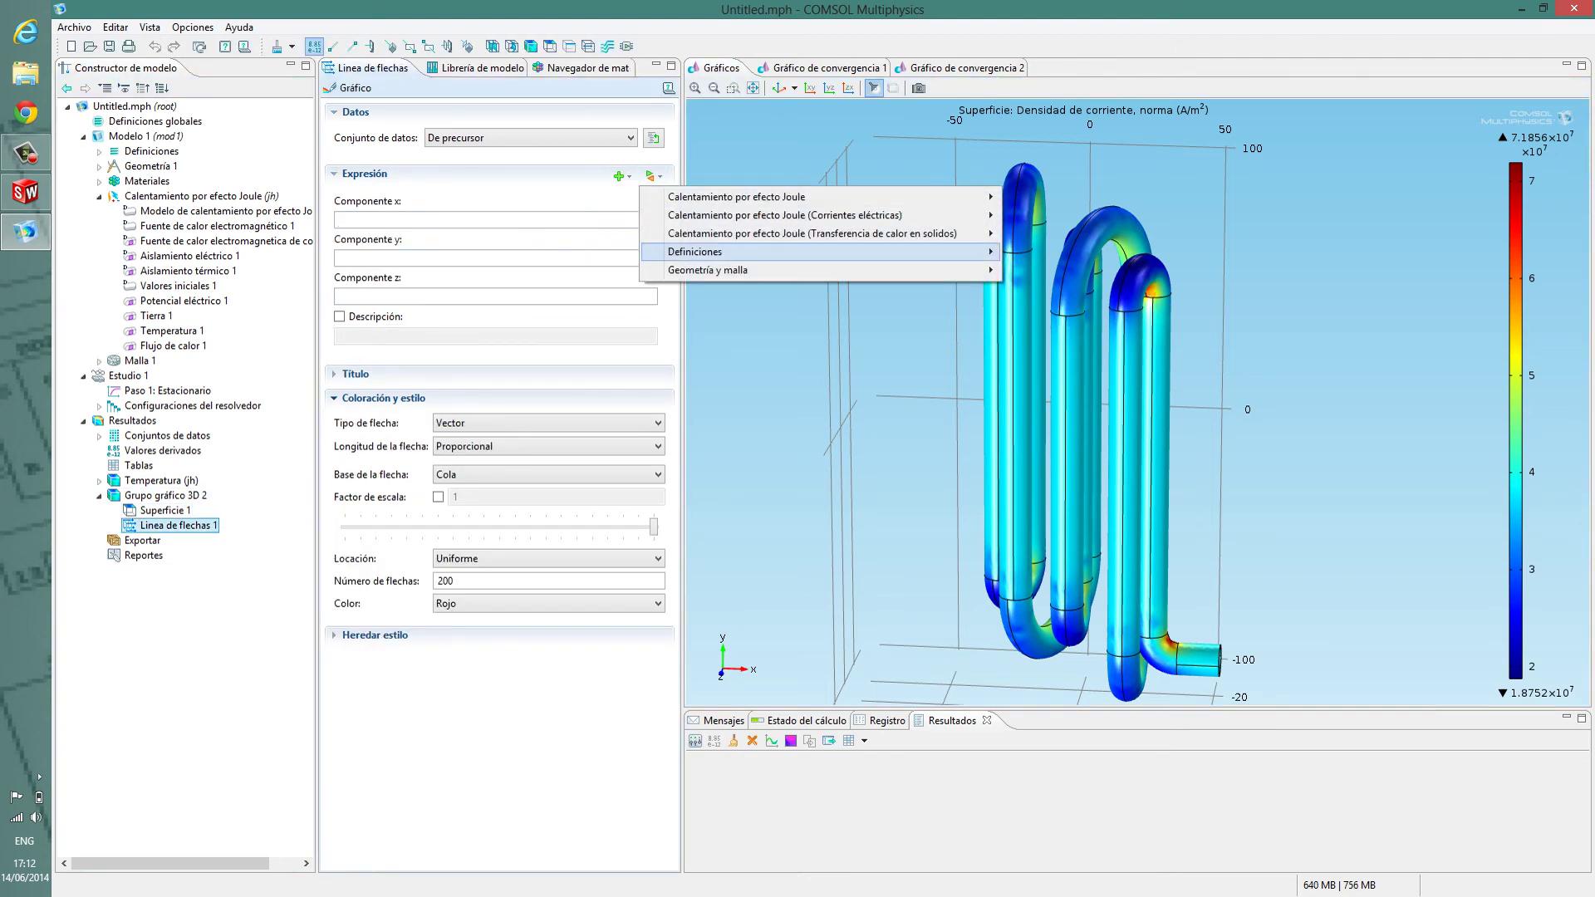
{"action": "mouse_move", "coordinate": [748, 215]}
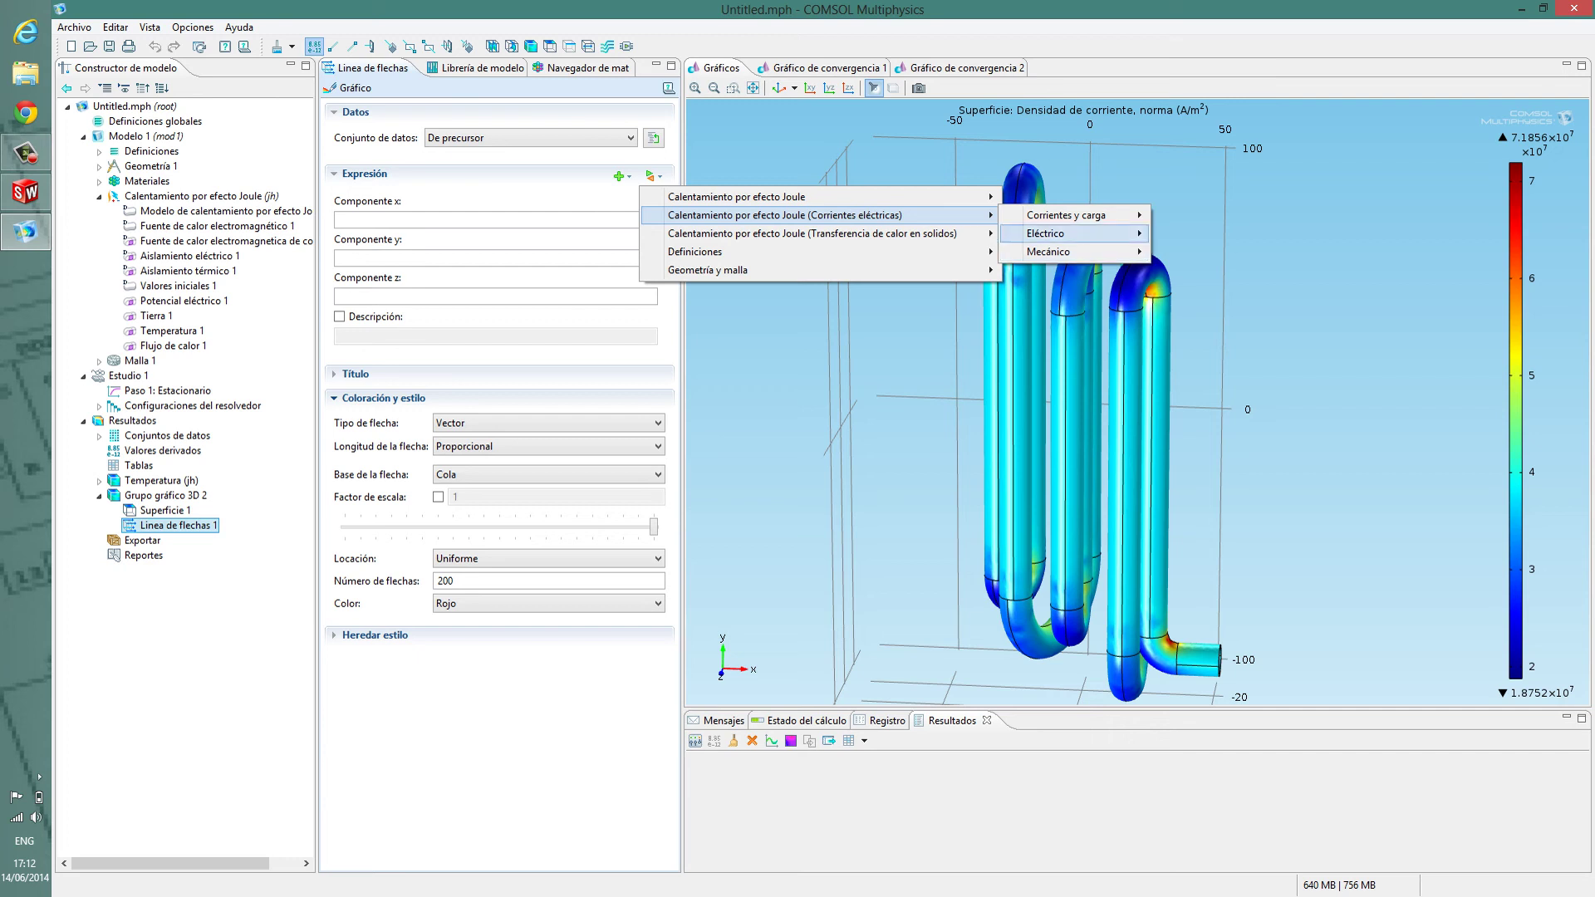
{"action": "mouse_move", "coordinate": [1066, 215]}
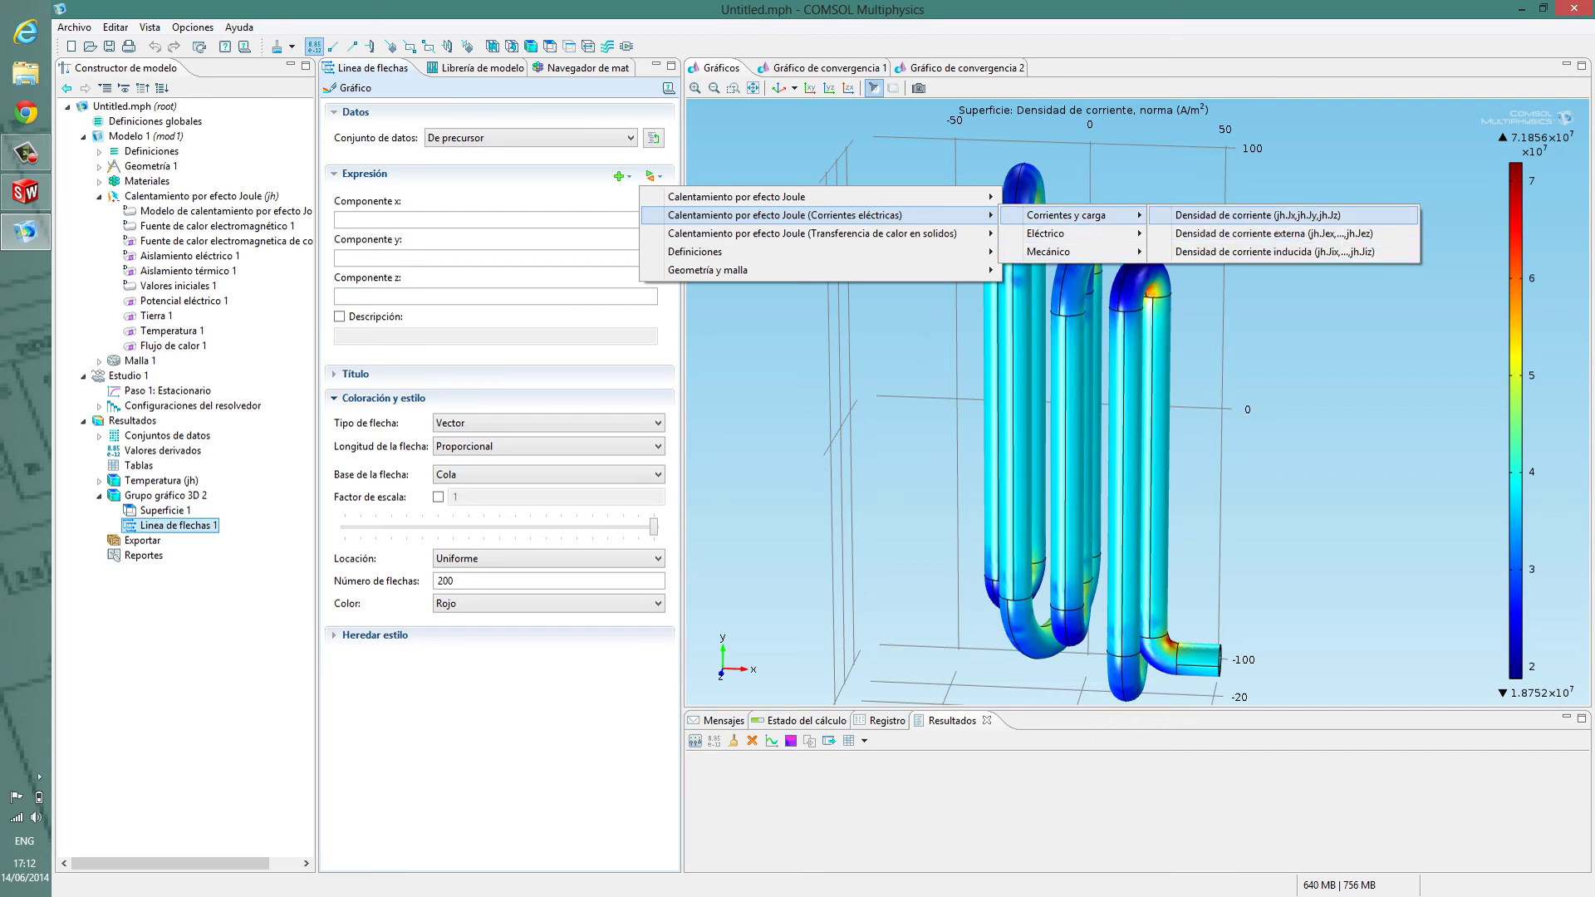
{"action": "left_click", "coordinate": [1274, 234]}
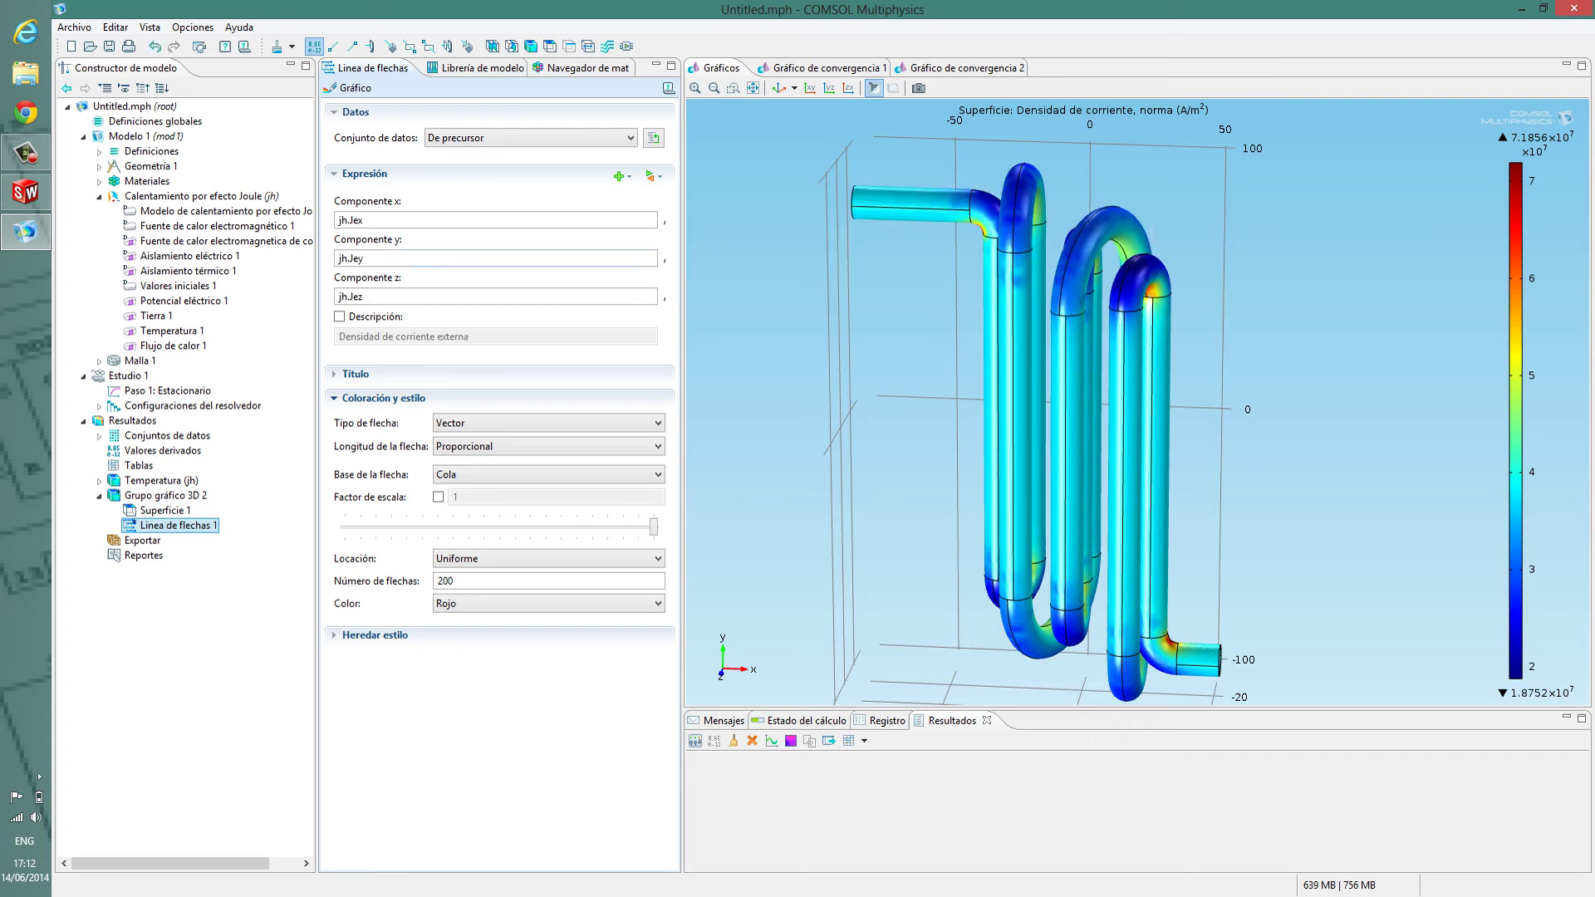
{"action": "left_click", "coordinate": [349, 87]}
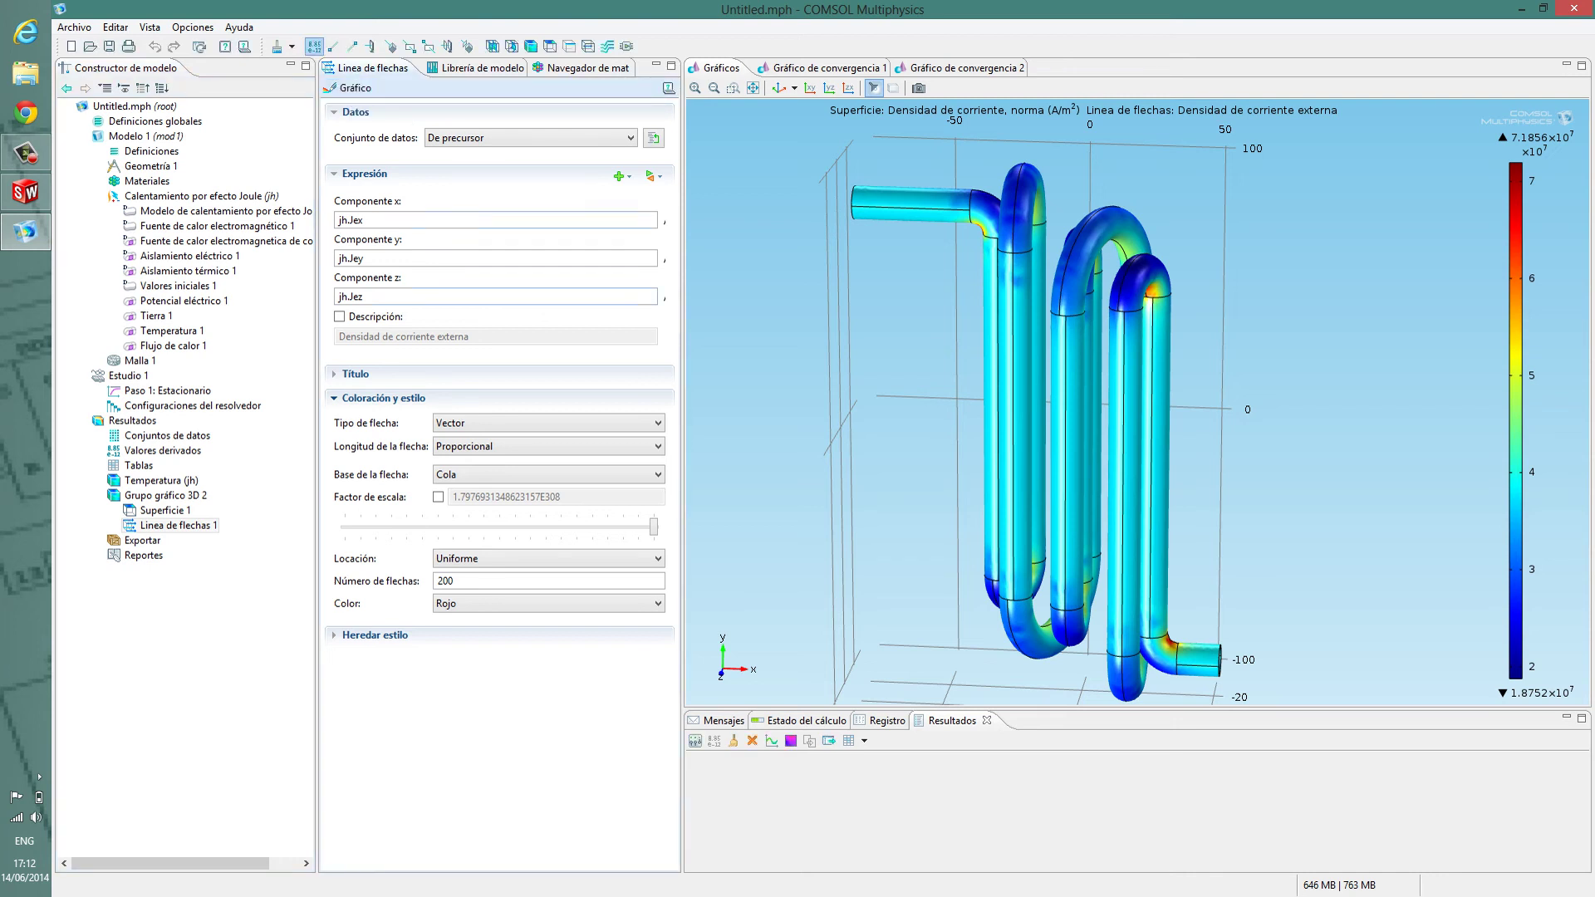
Replot Grupo gráfico 3D 2 and check the settings of the group and its Superficie 1 plot
{"action": "left_click", "coordinate": [178, 525]}
{"action": "left_click", "coordinate": [166, 510]}
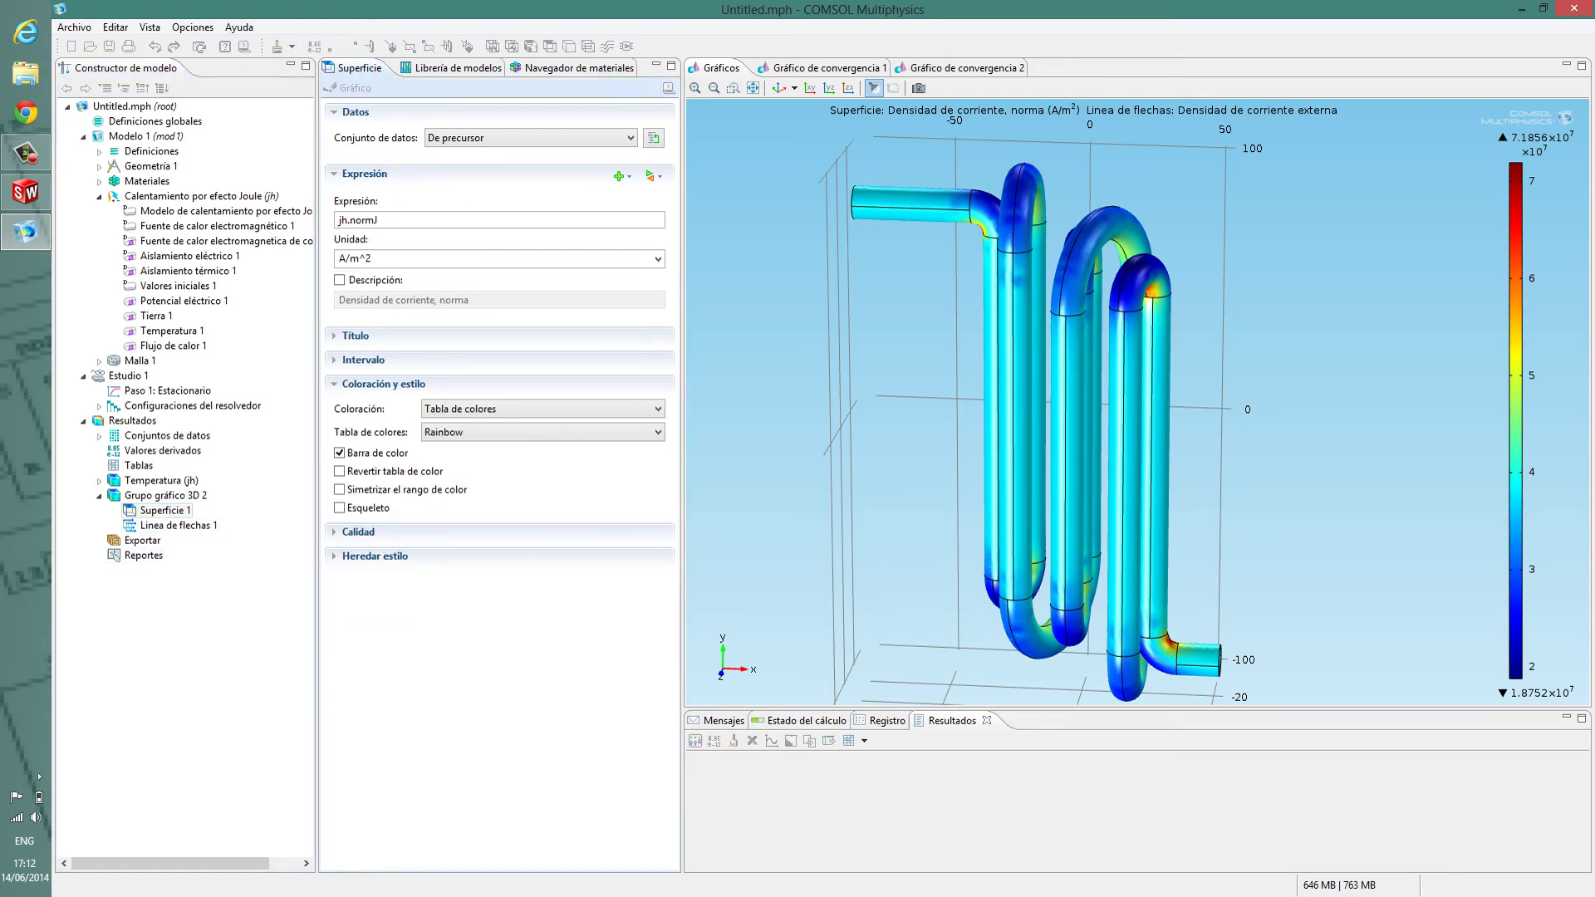
{"action": "left_click", "coordinate": [166, 495]}
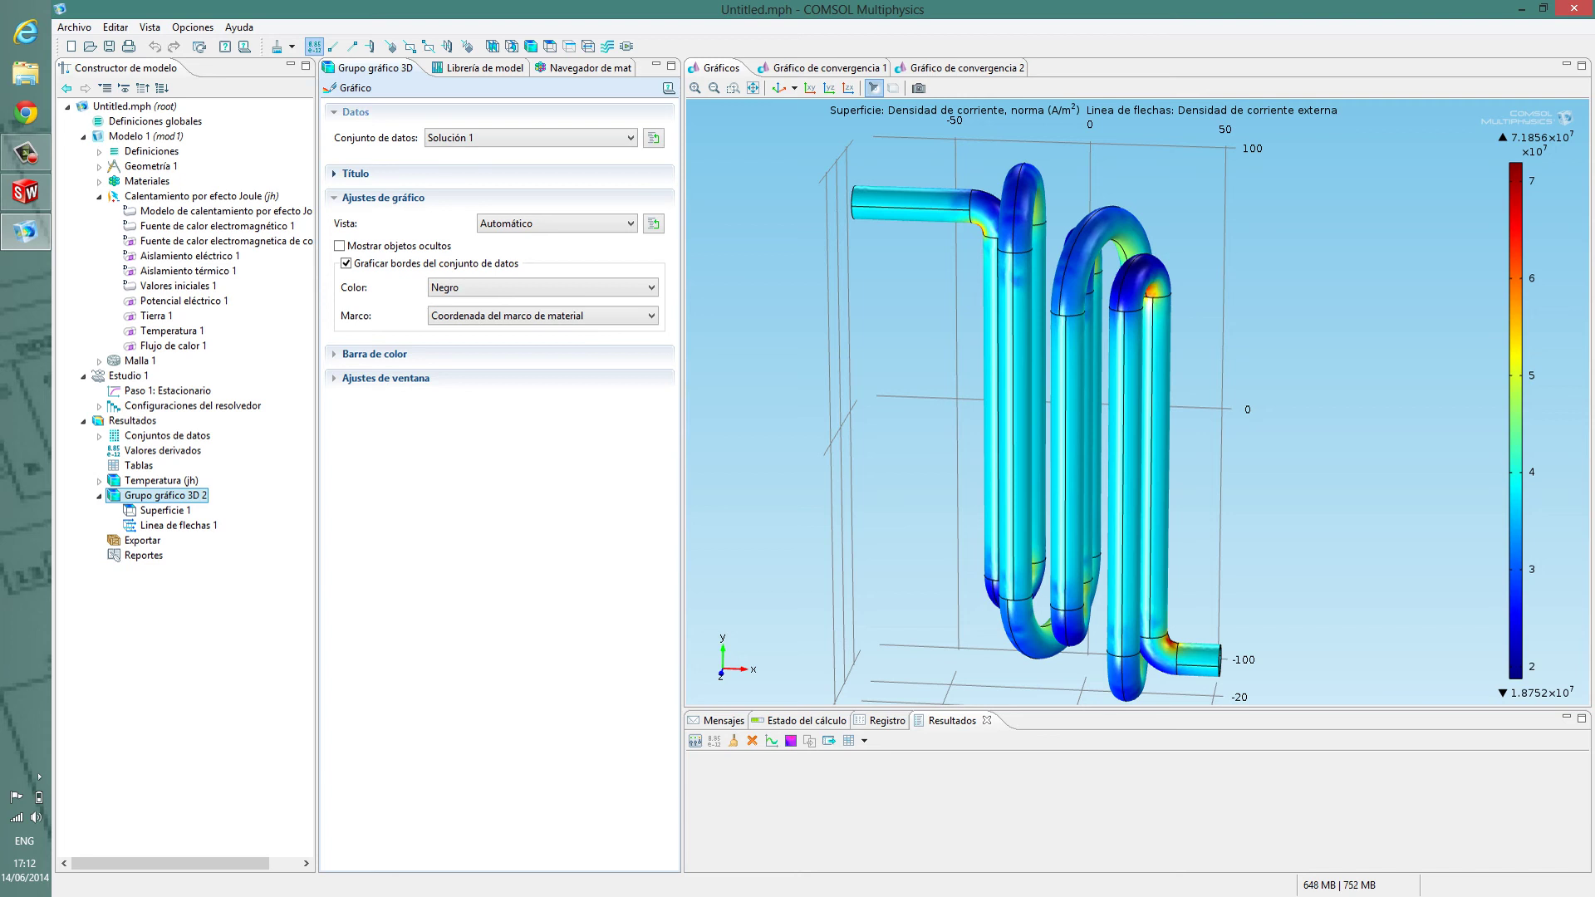
{"action": "left_click", "coordinate": [349, 88]}
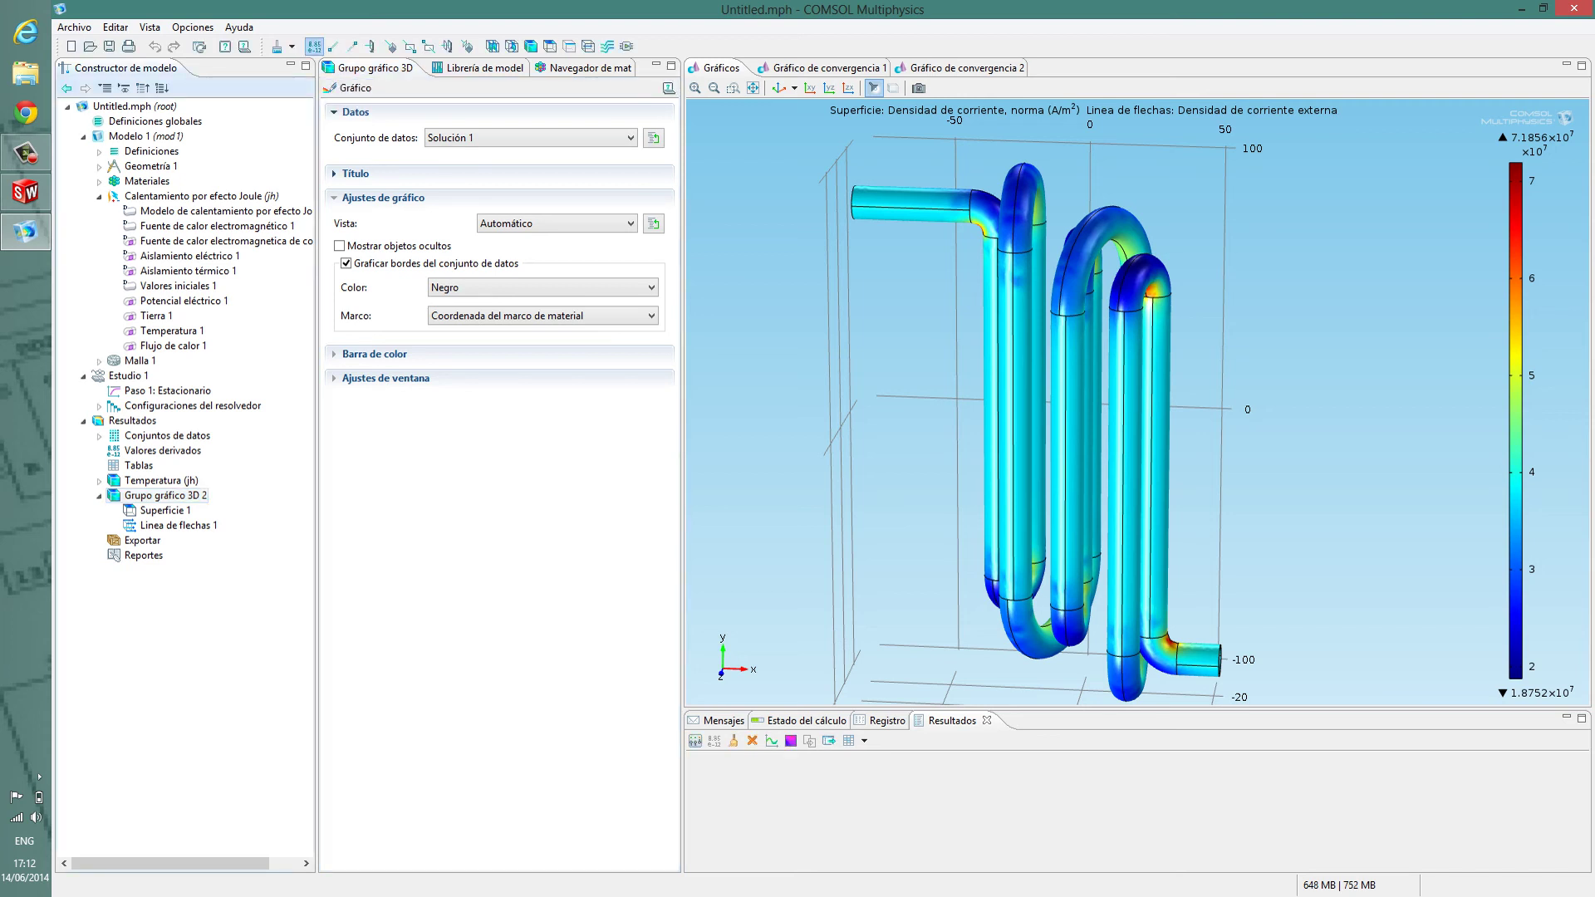
{"action": "left_click", "coordinate": [165, 510]}
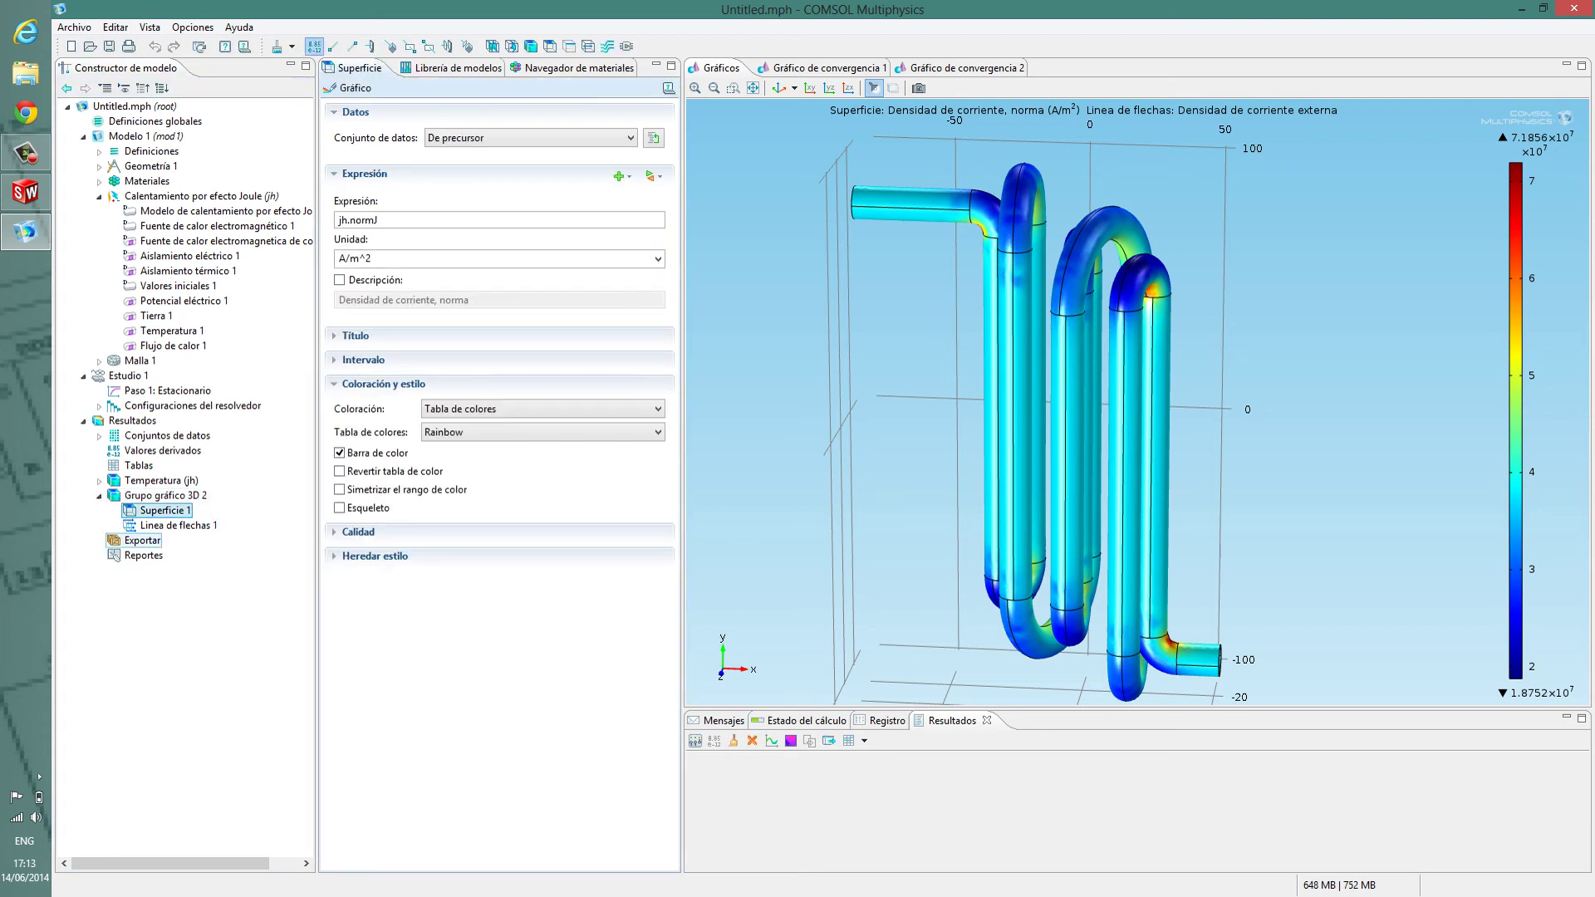
Set the Línea de flechas 1 components to Densidad de corriente (jh.Jx, jh.Jy, jh.Jz) and plot the arrows
{"action": "left_click", "coordinate": [177, 525]}
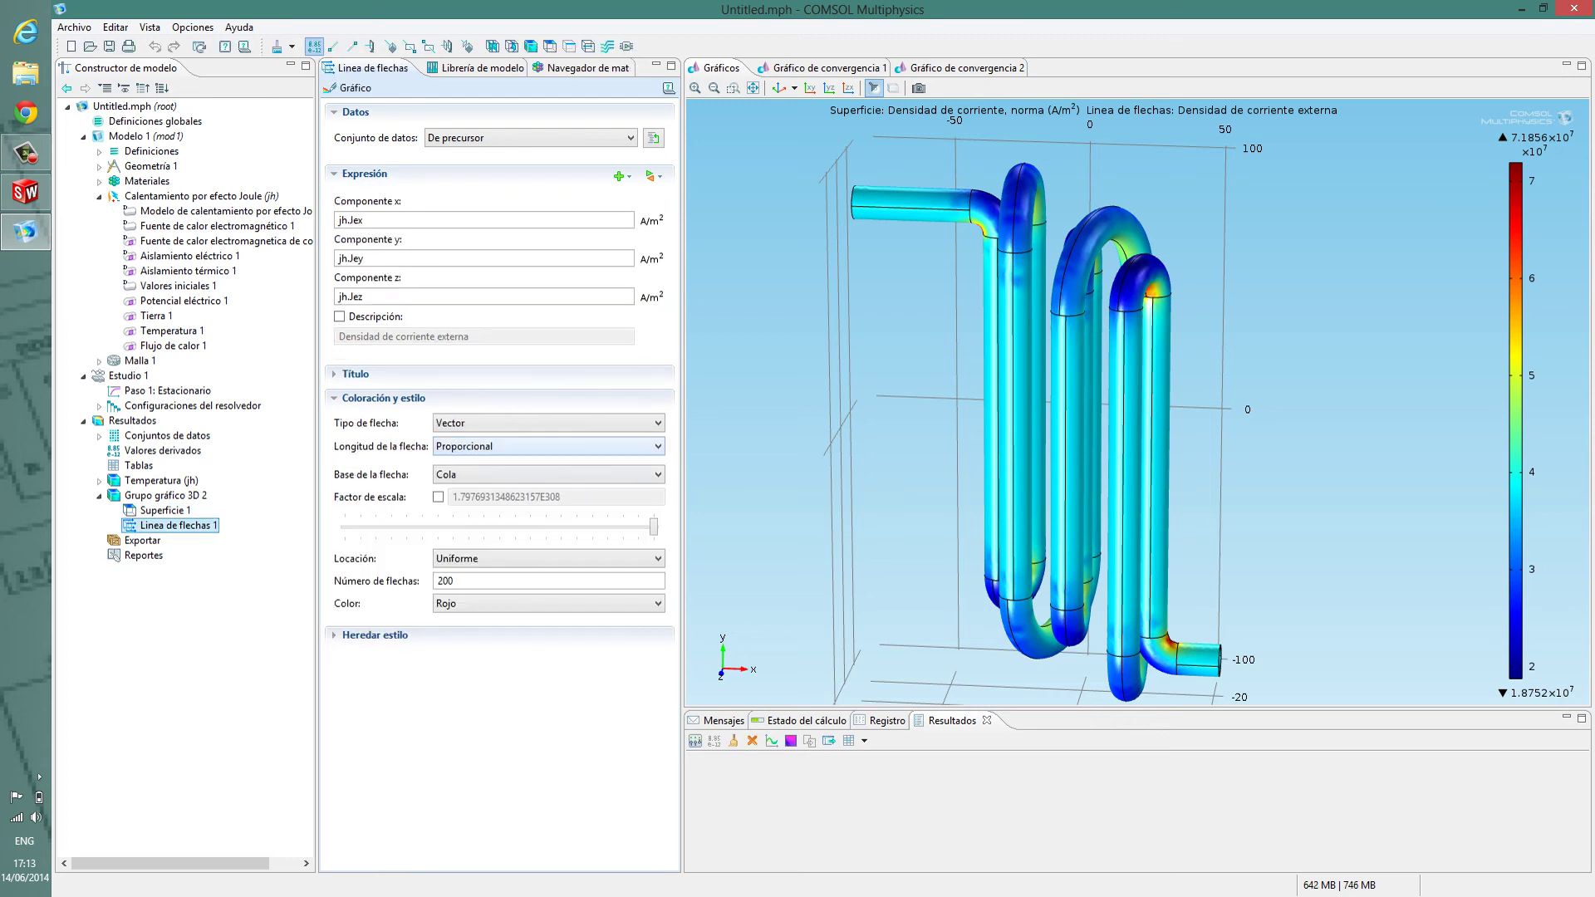
{"action": "left_click", "coordinate": [548, 423]}
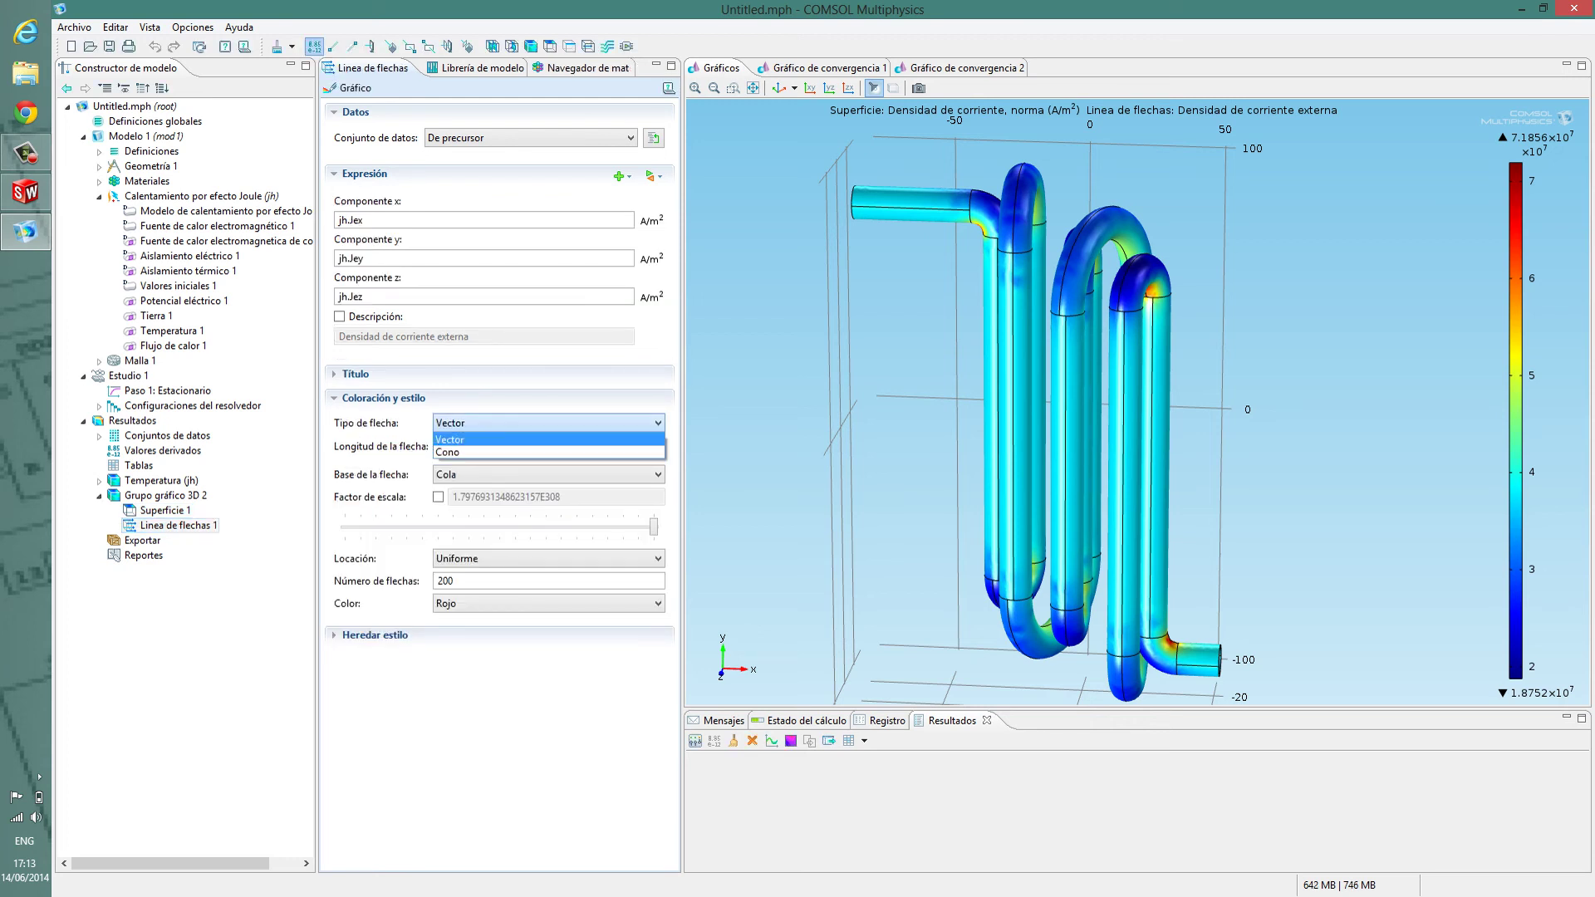
{"action": "left_click", "coordinate": [548, 423]}
{"action": "left_click", "coordinate": [548, 446]}
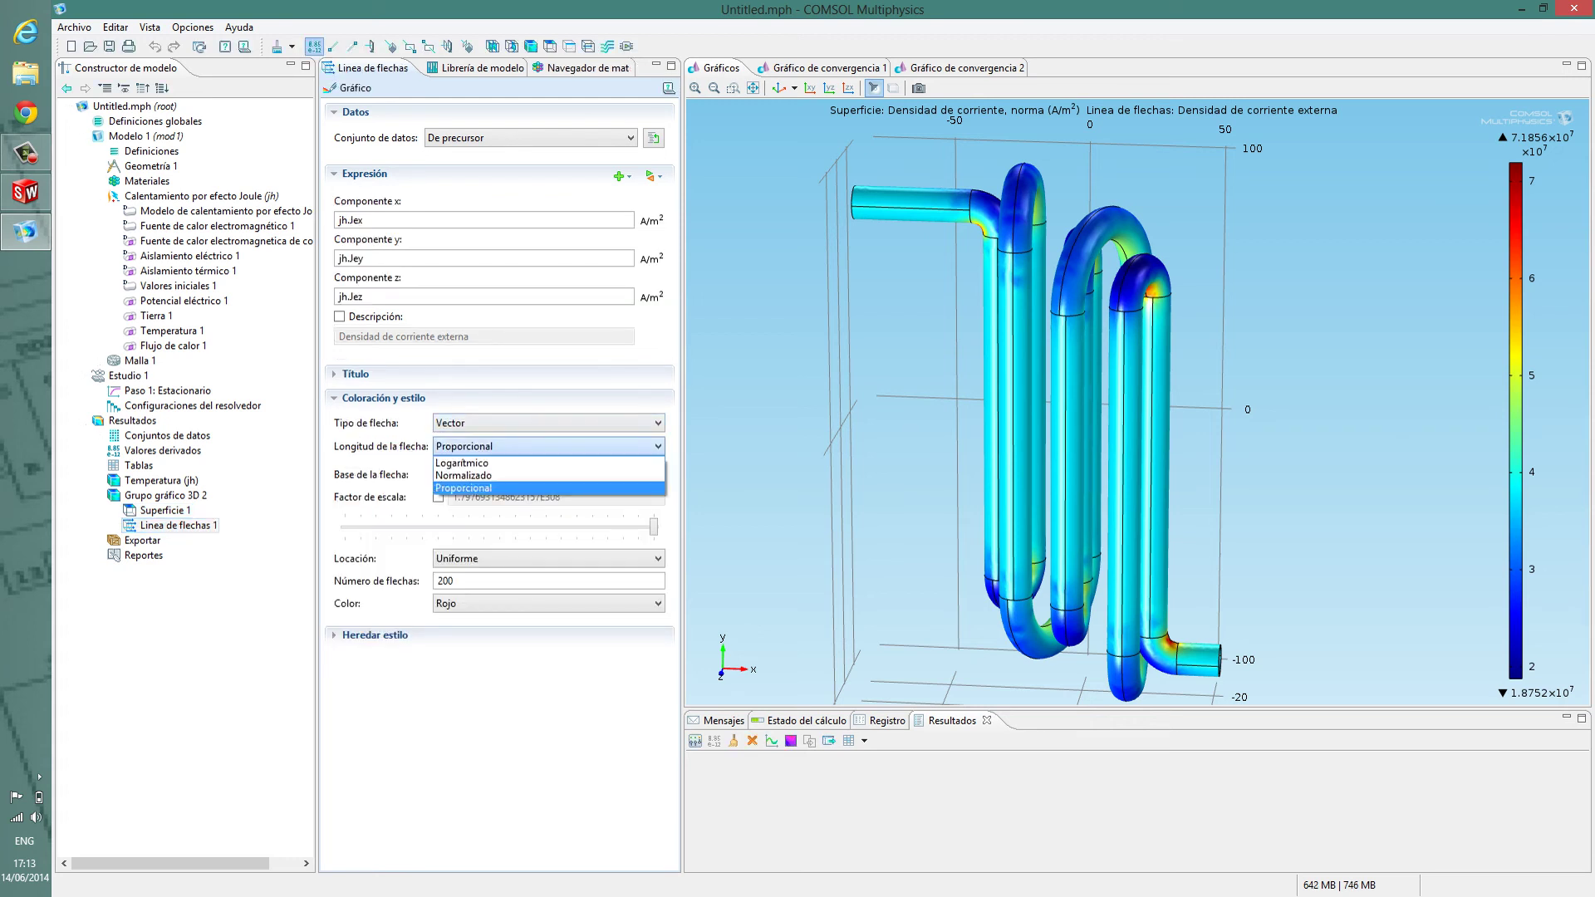
{"action": "left_click", "coordinate": [548, 447]}
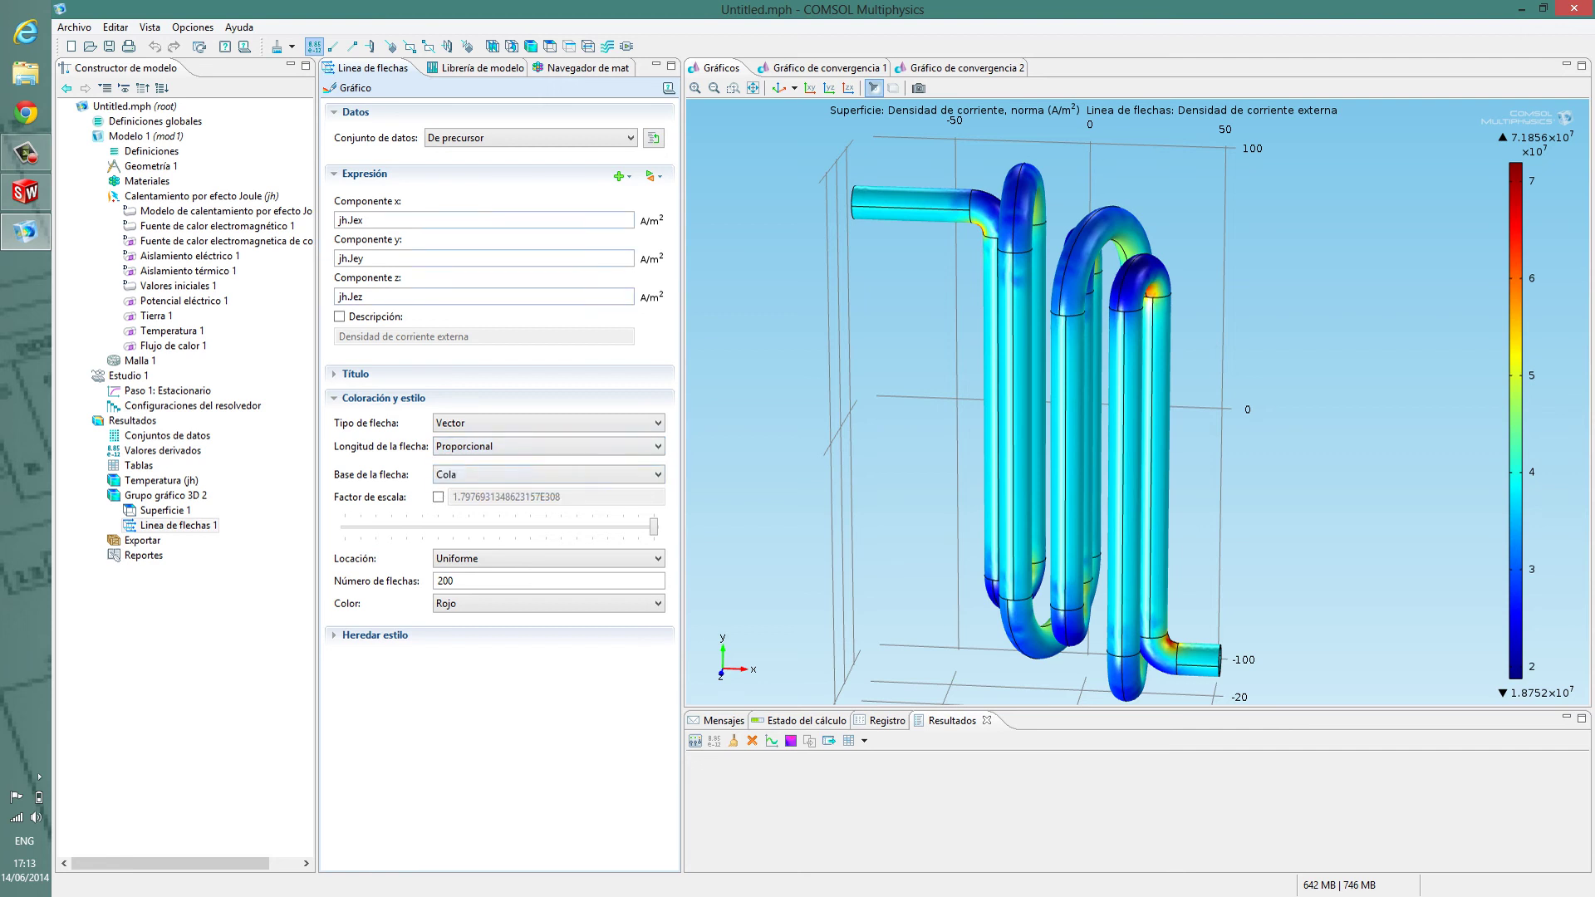
{"action": "left_click", "coordinate": [653, 176]}
{"action": "mouse_move", "coordinate": [740, 221]}
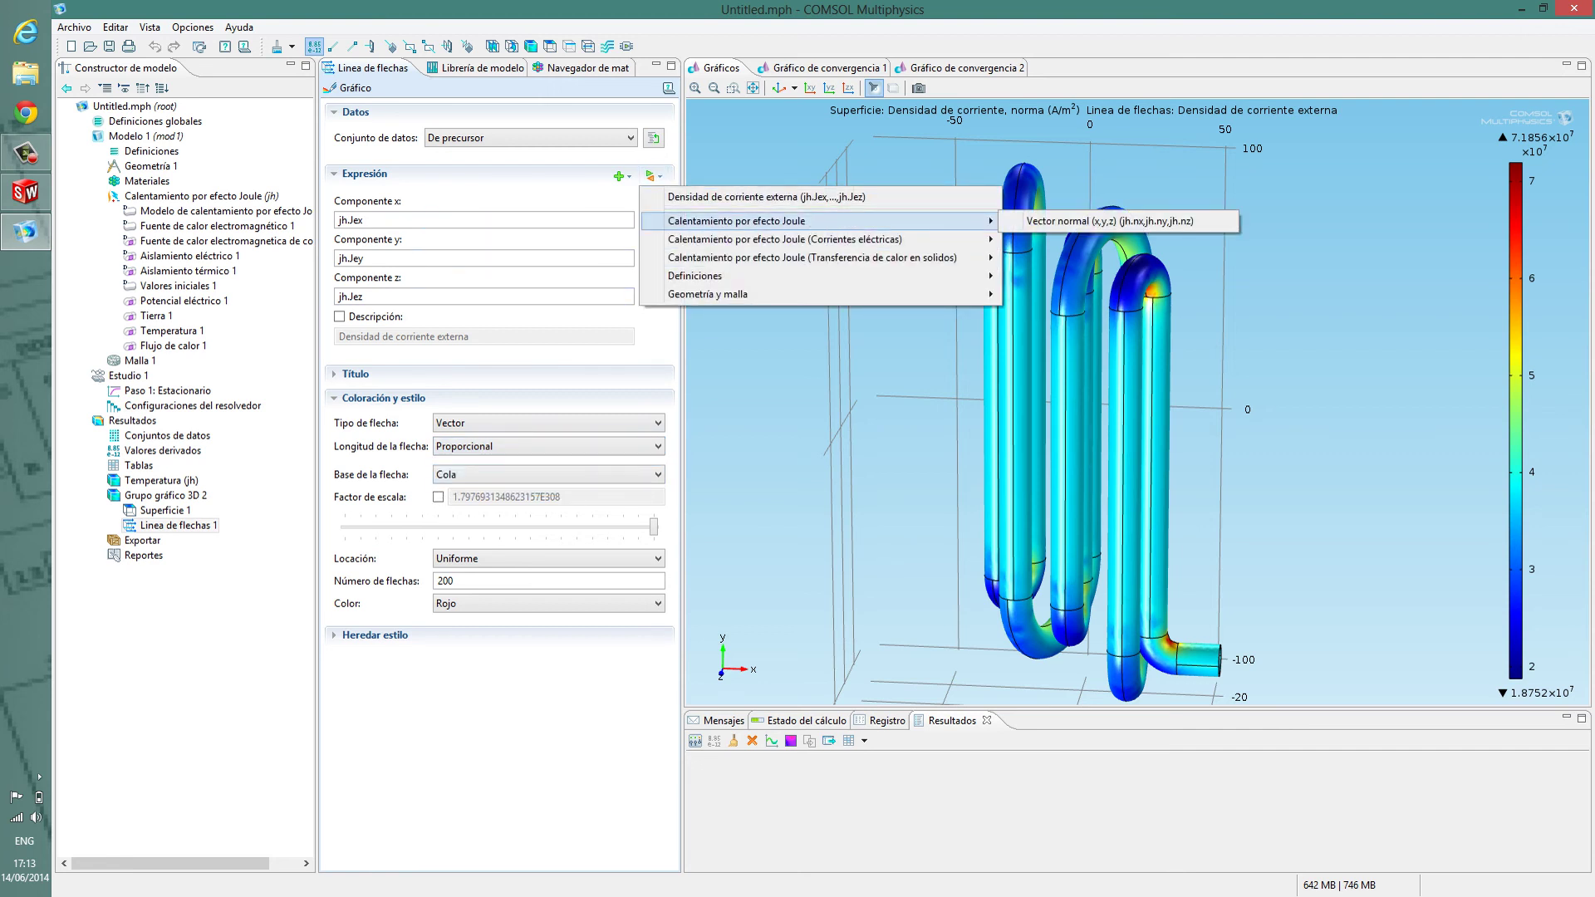
{"action": "mouse_move", "coordinate": [786, 239]}
{"action": "mouse_move", "coordinate": [1066, 239]}
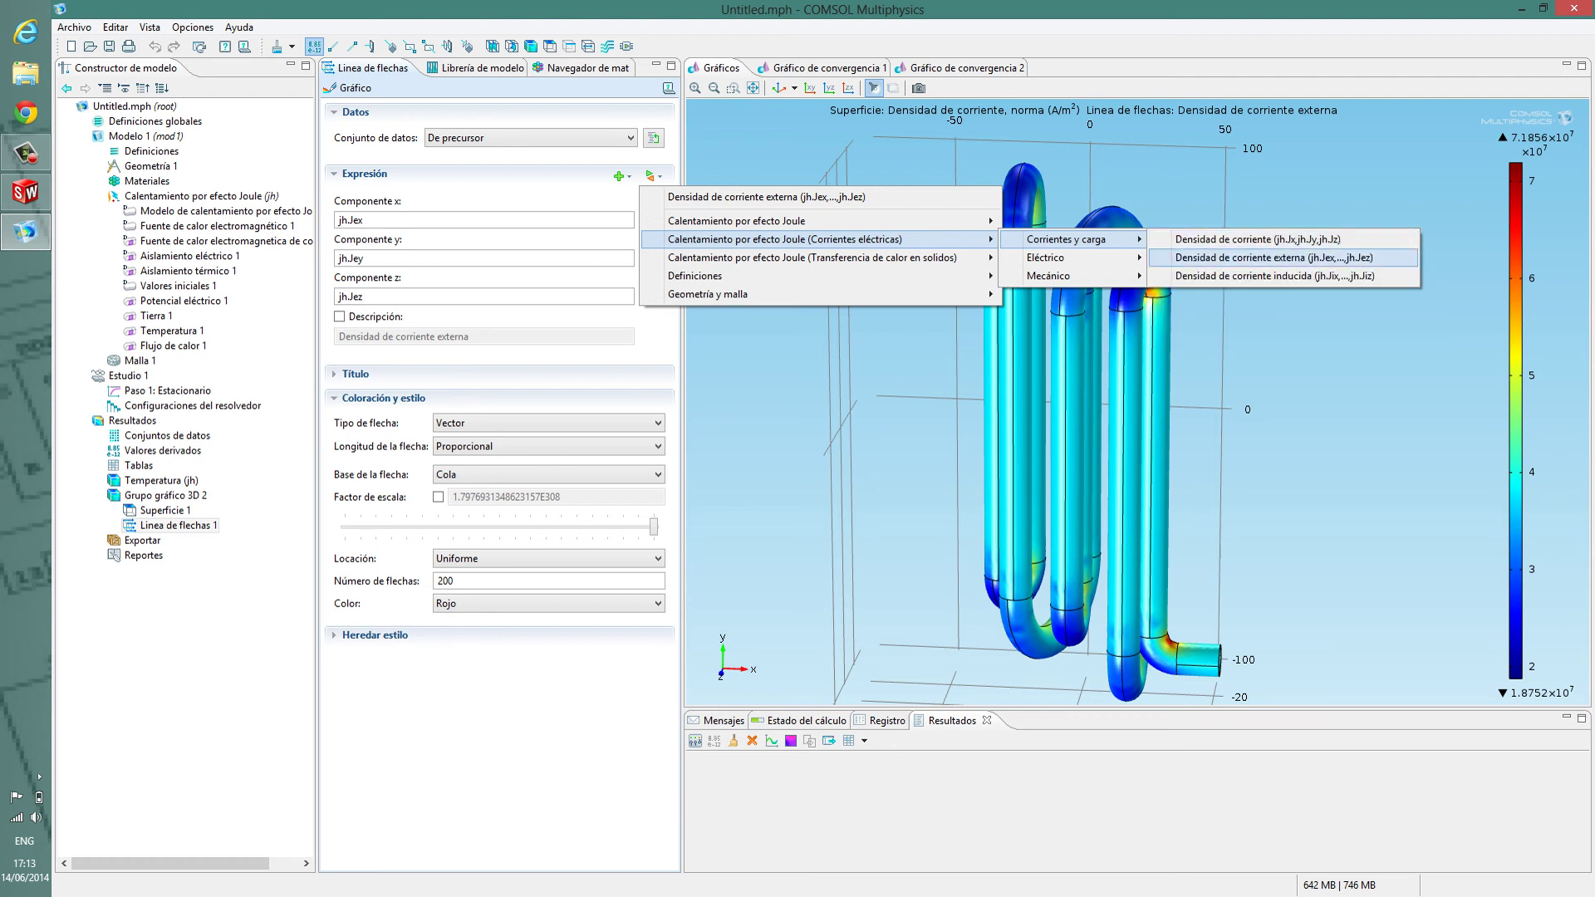
{"action": "left_click", "coordinate": [1257, 239]}
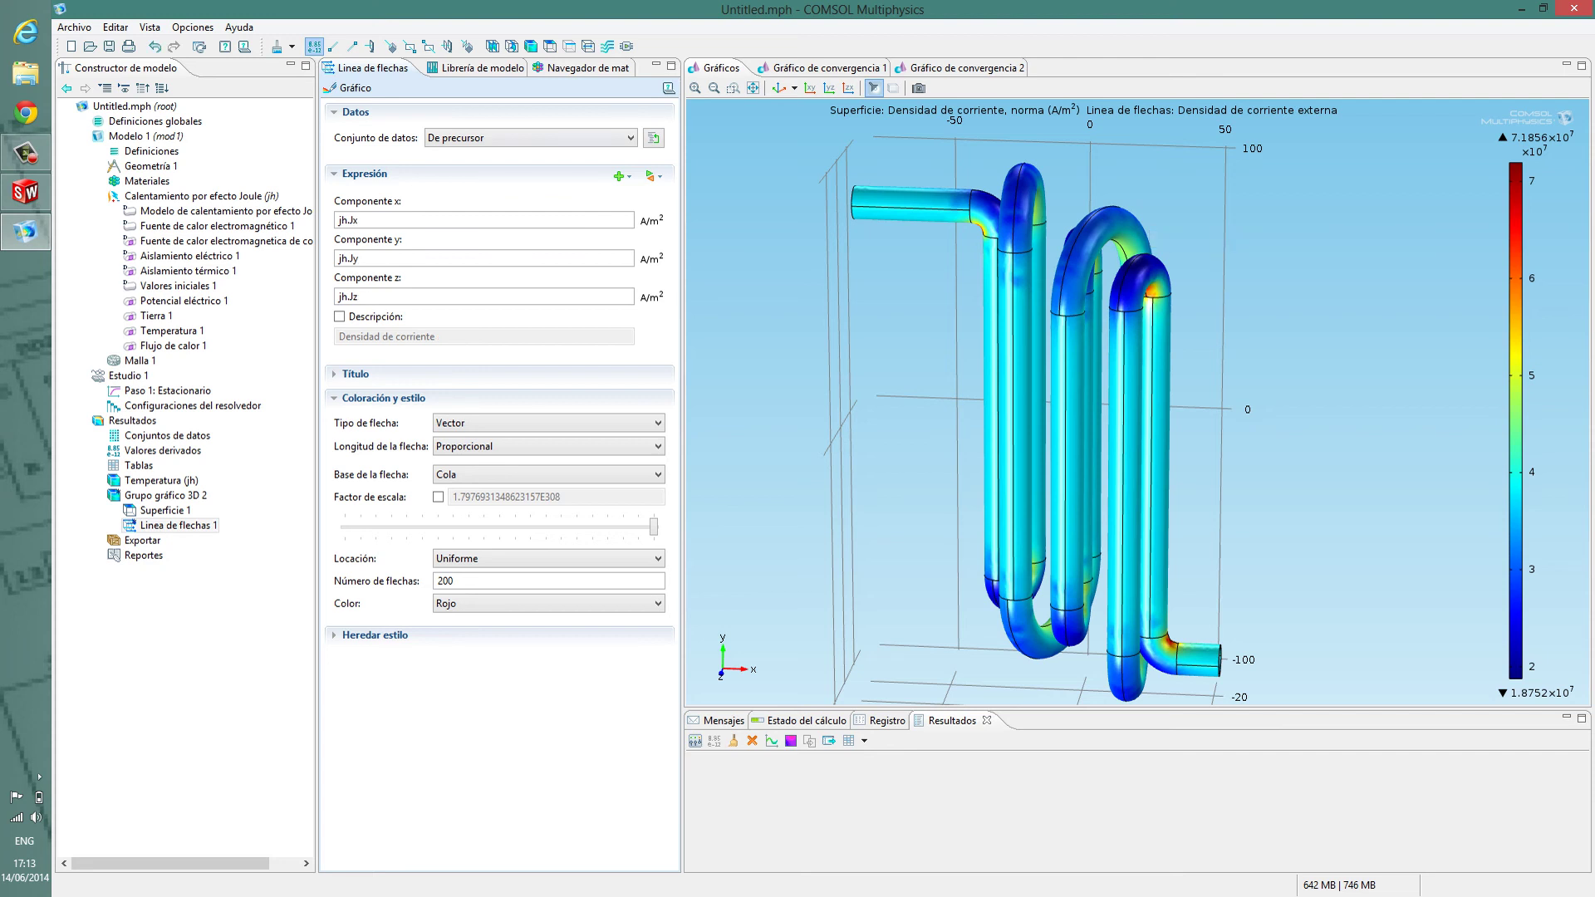
{"action": "left_click", "coordinate": [349, 87]}
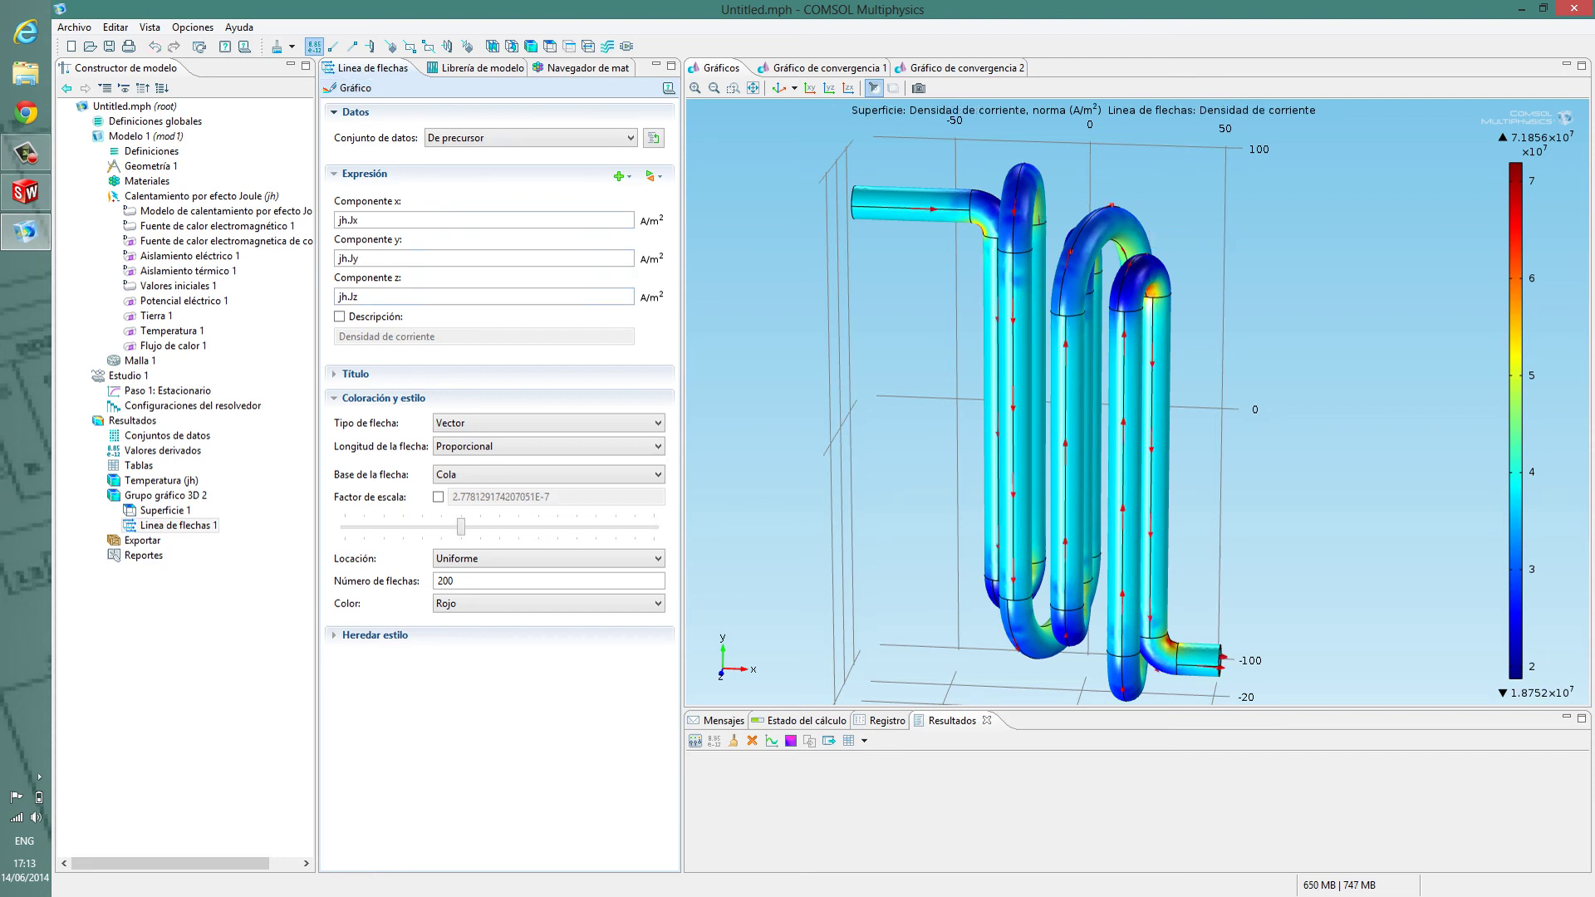
Examine the current density arrows and surface colours along the tube's straight runs, bends and open ends from several angles
{"action": "left_click_drag", "start_coordinate": [1080, 399], "coordinate": [1122, 389]}
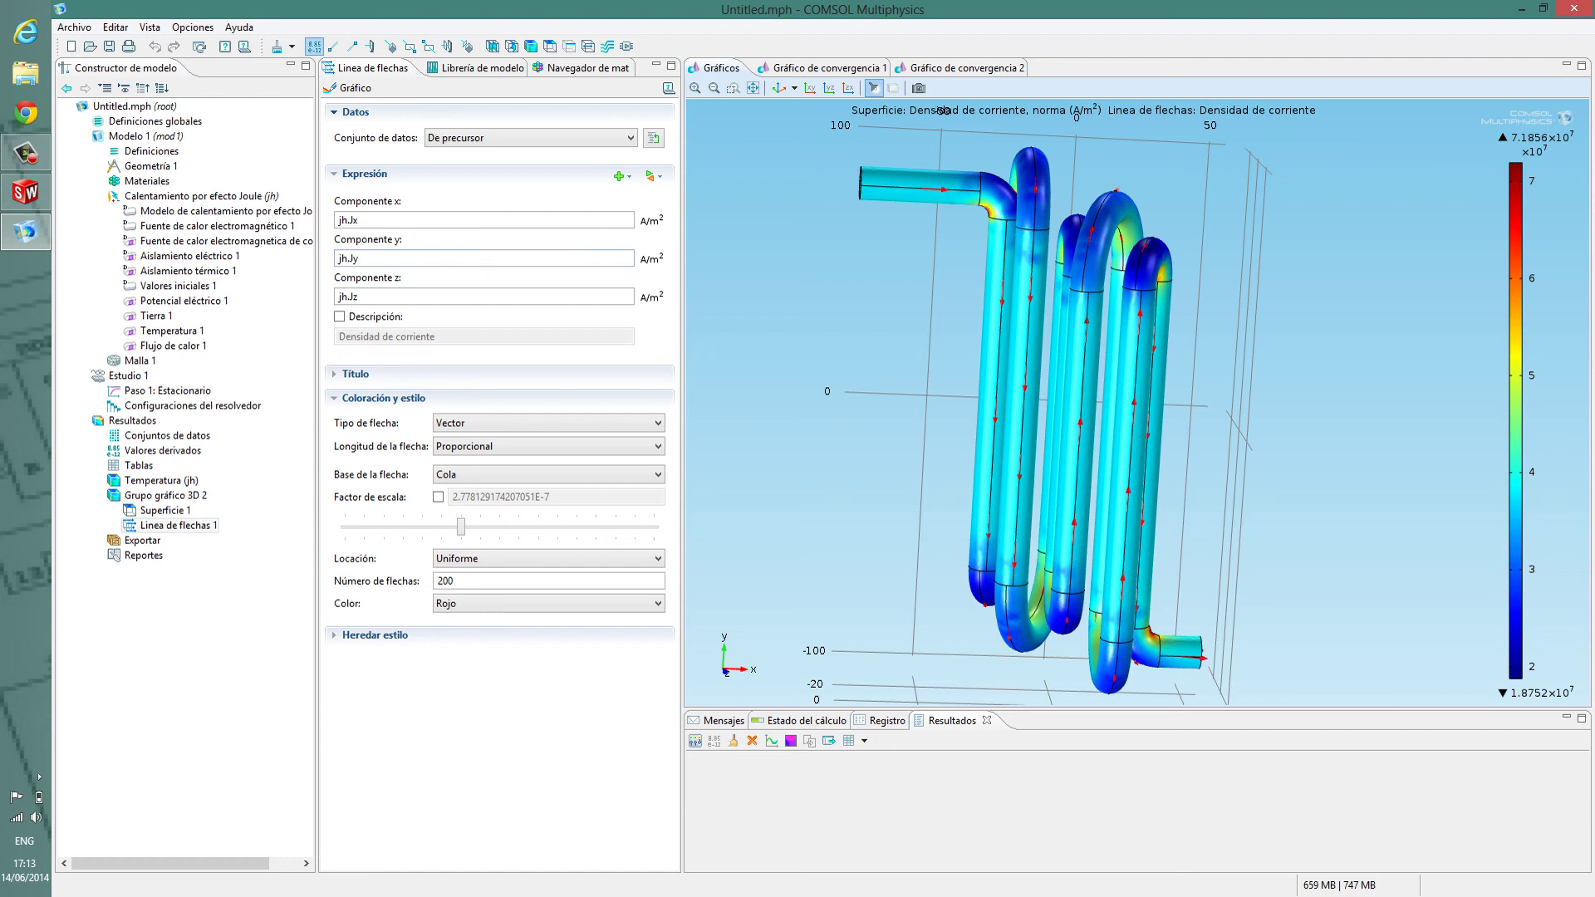
{"action": "right_click_drag", "start_coordinate": [1080, 415], "coordinate": [1075, 465]}
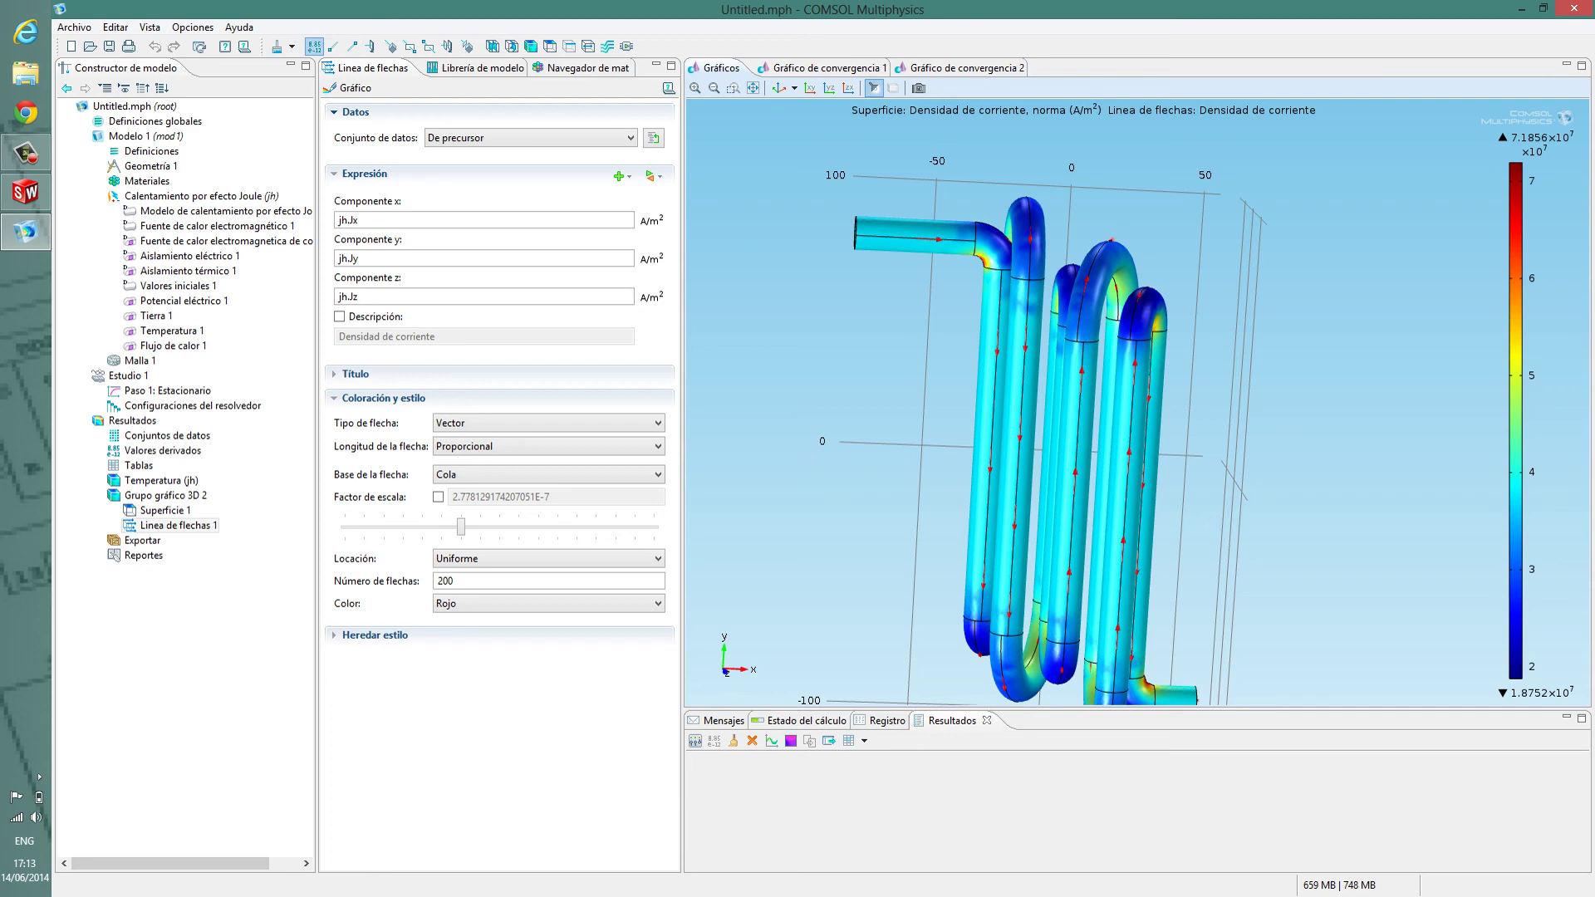
{"action": "right_click_drag", "start_coordinate": [1080, 440], "coordinate": [1119, 455]}
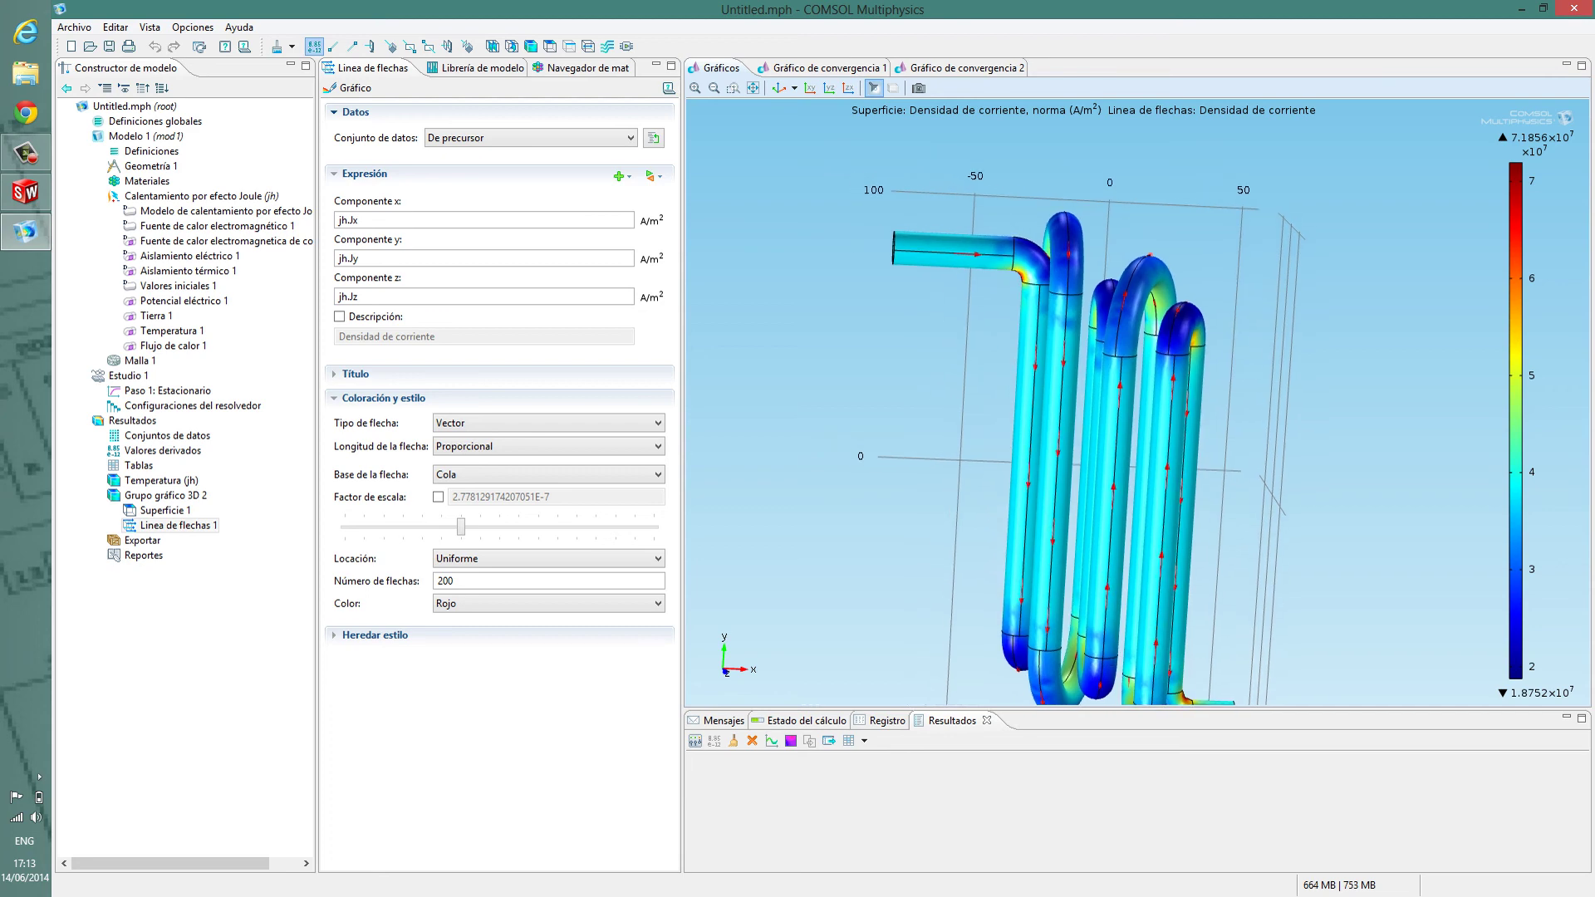
{"action": "left_click_drag", "start_coordinate": [1080, 440], "coordinate": [1221, 477]}
{"action": "scroll", "coordinate": [1096, 440], "scroll_direction": "up", "scroll_amount": 3}
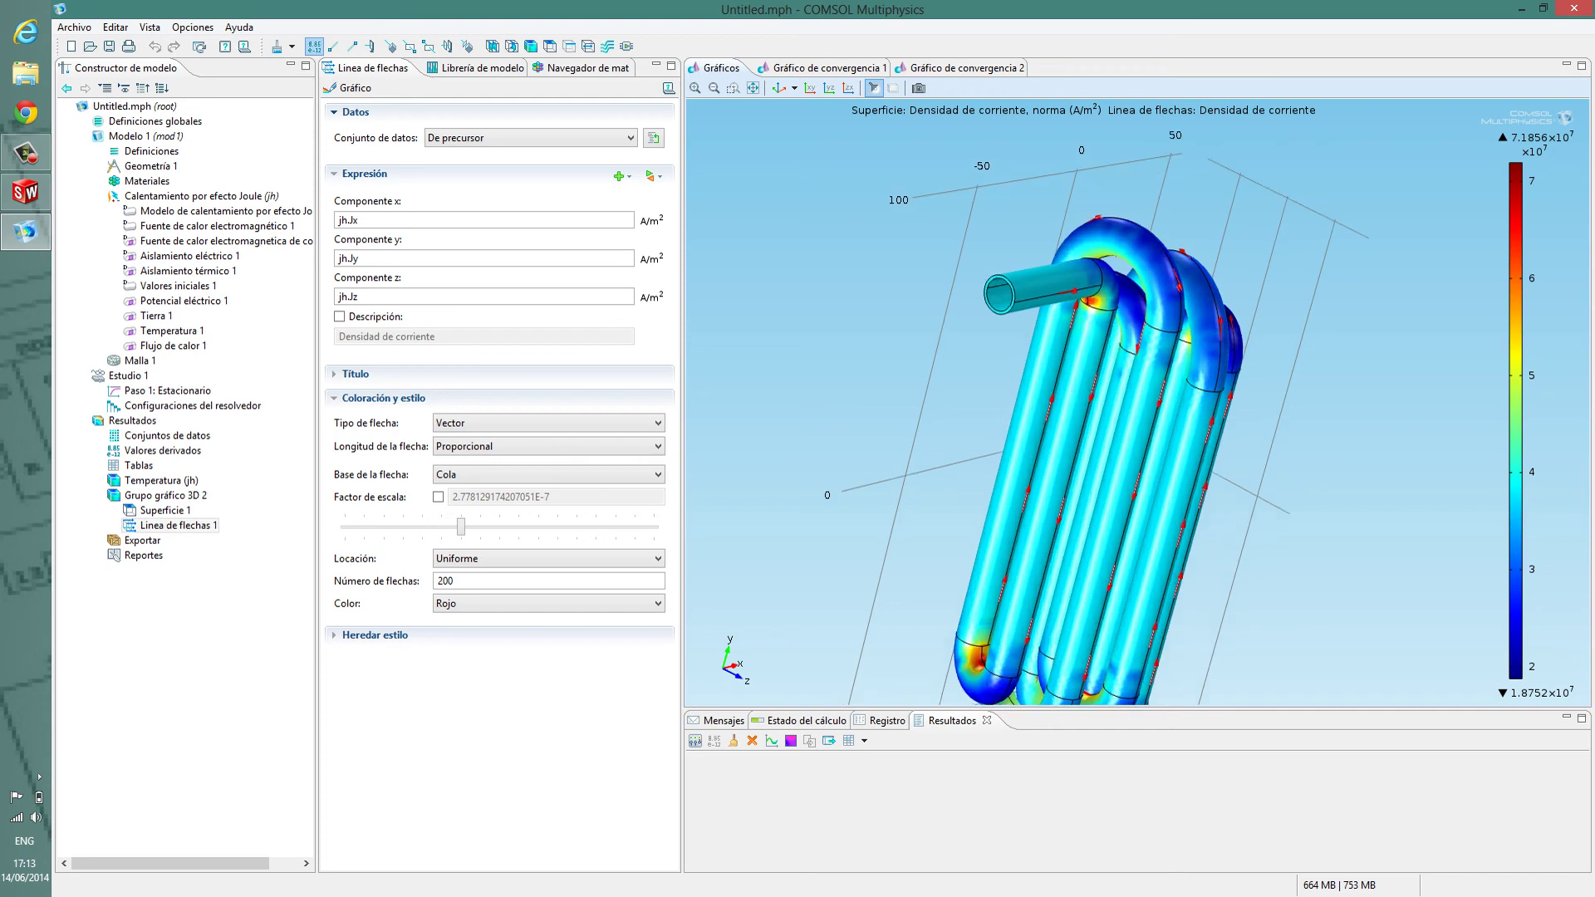
{"action": "right_click_drag", "start_coordinate": [1097, 440], "coordinate": [1140, 197]}
{"action": "left_click_drag", "start_coordinate": [1113, 357], "coordinate": [1304, 319]}
{"action": "left_click_drag", "start_coordinate": [1122, 324], "coordinate": [1102, 490]}
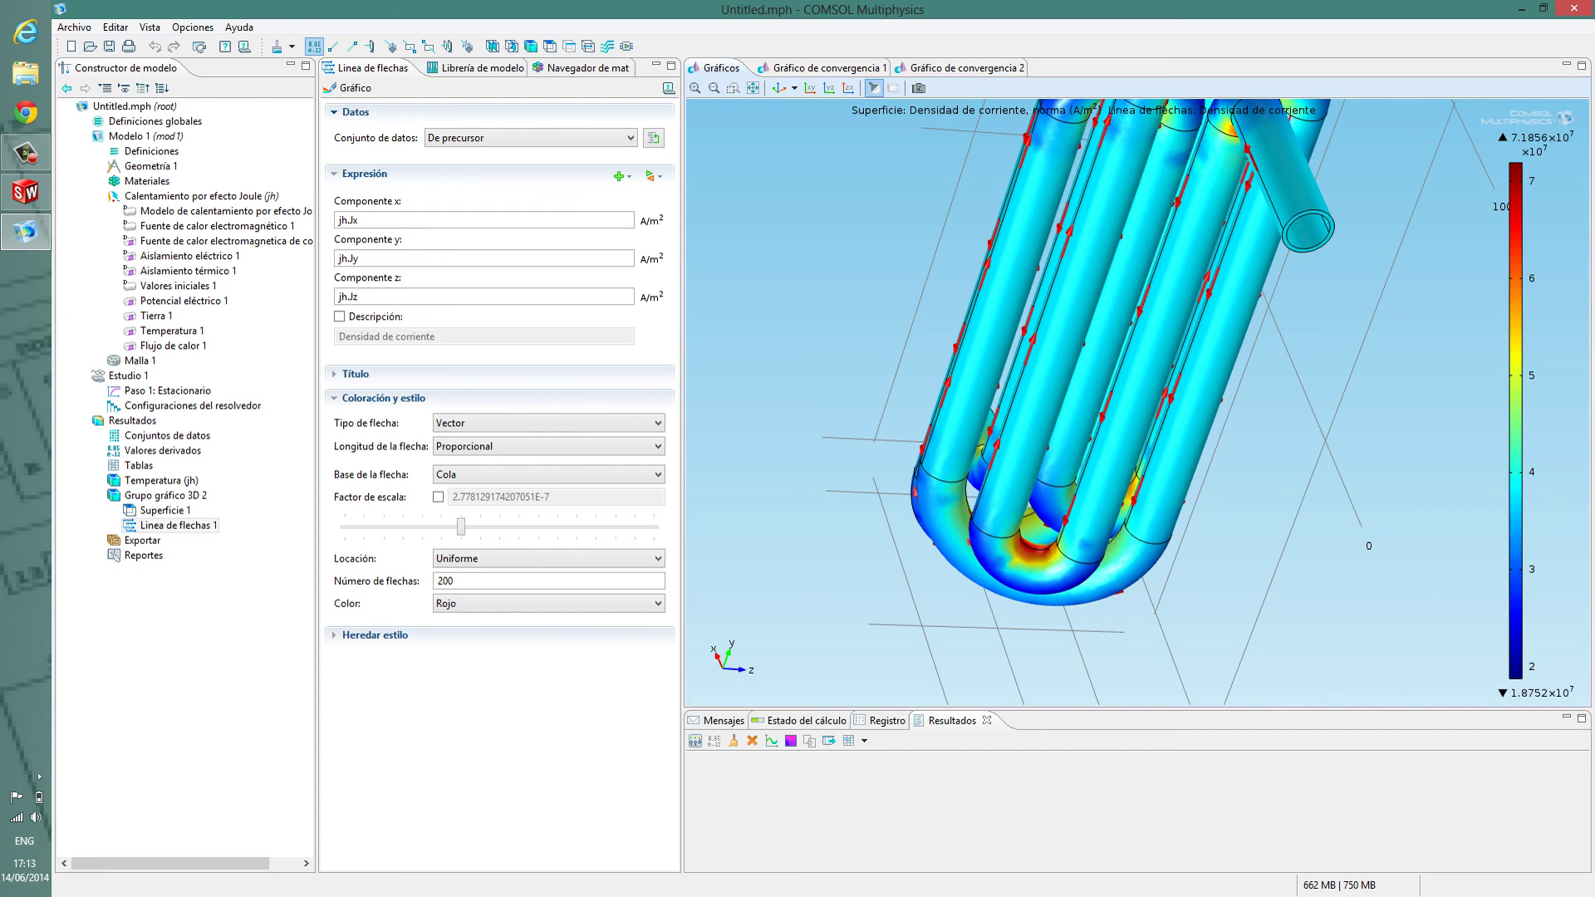
{"action": "left_click_drag", "start_coordinate": [1102, 491], "coordinate": [1155, 320]}
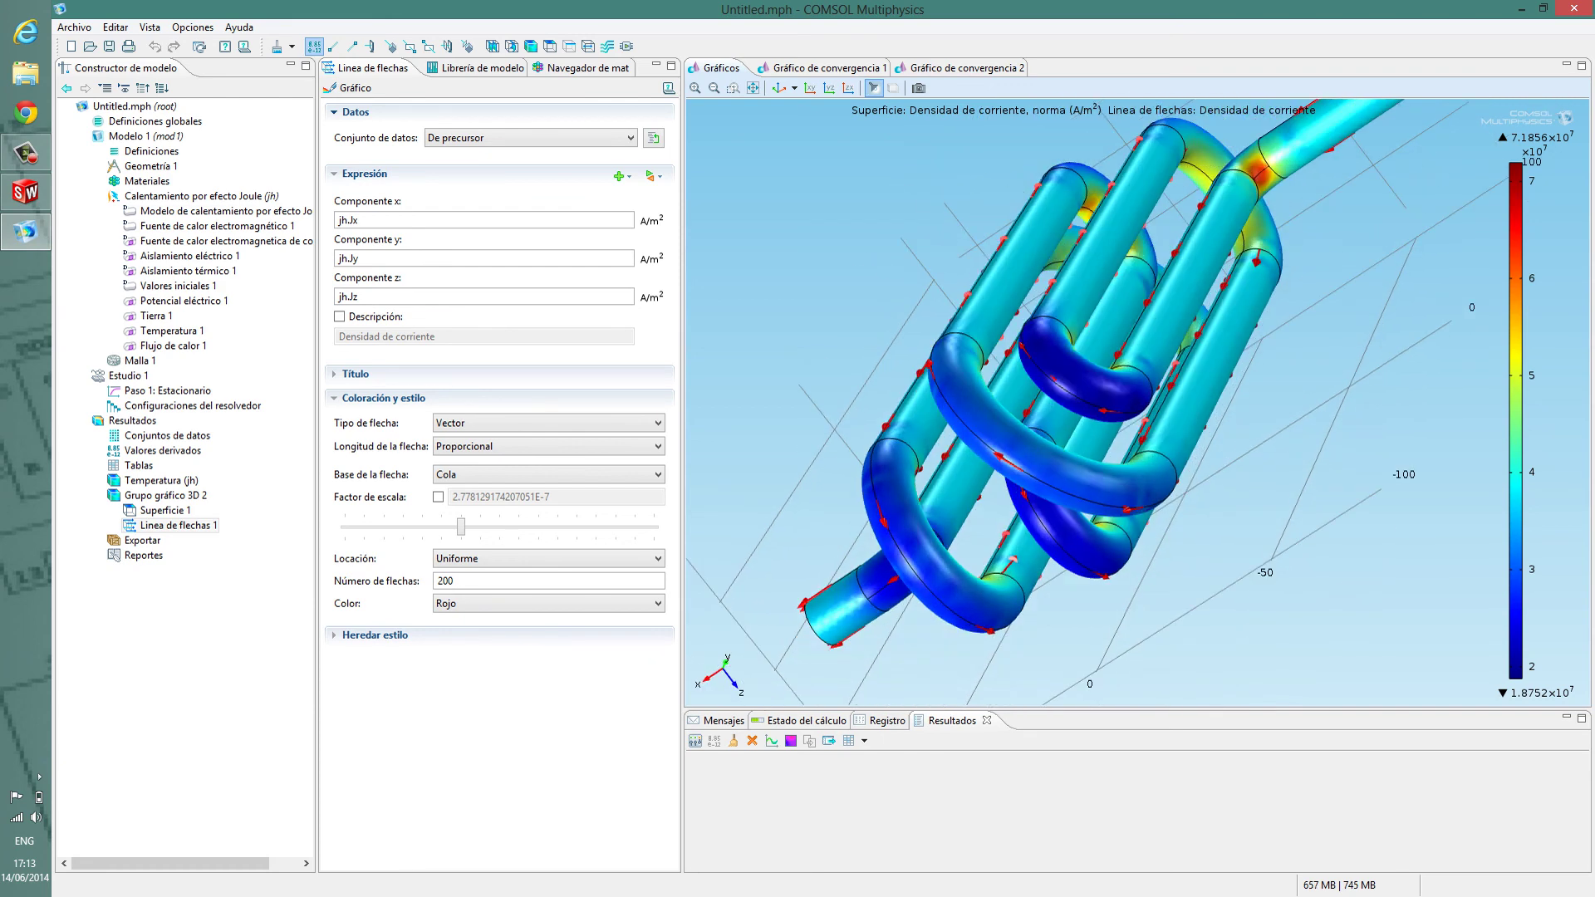
{"action": "left_click_drag", "start_coordinate": [1114, 432], "coordinate": [1167, 264]}
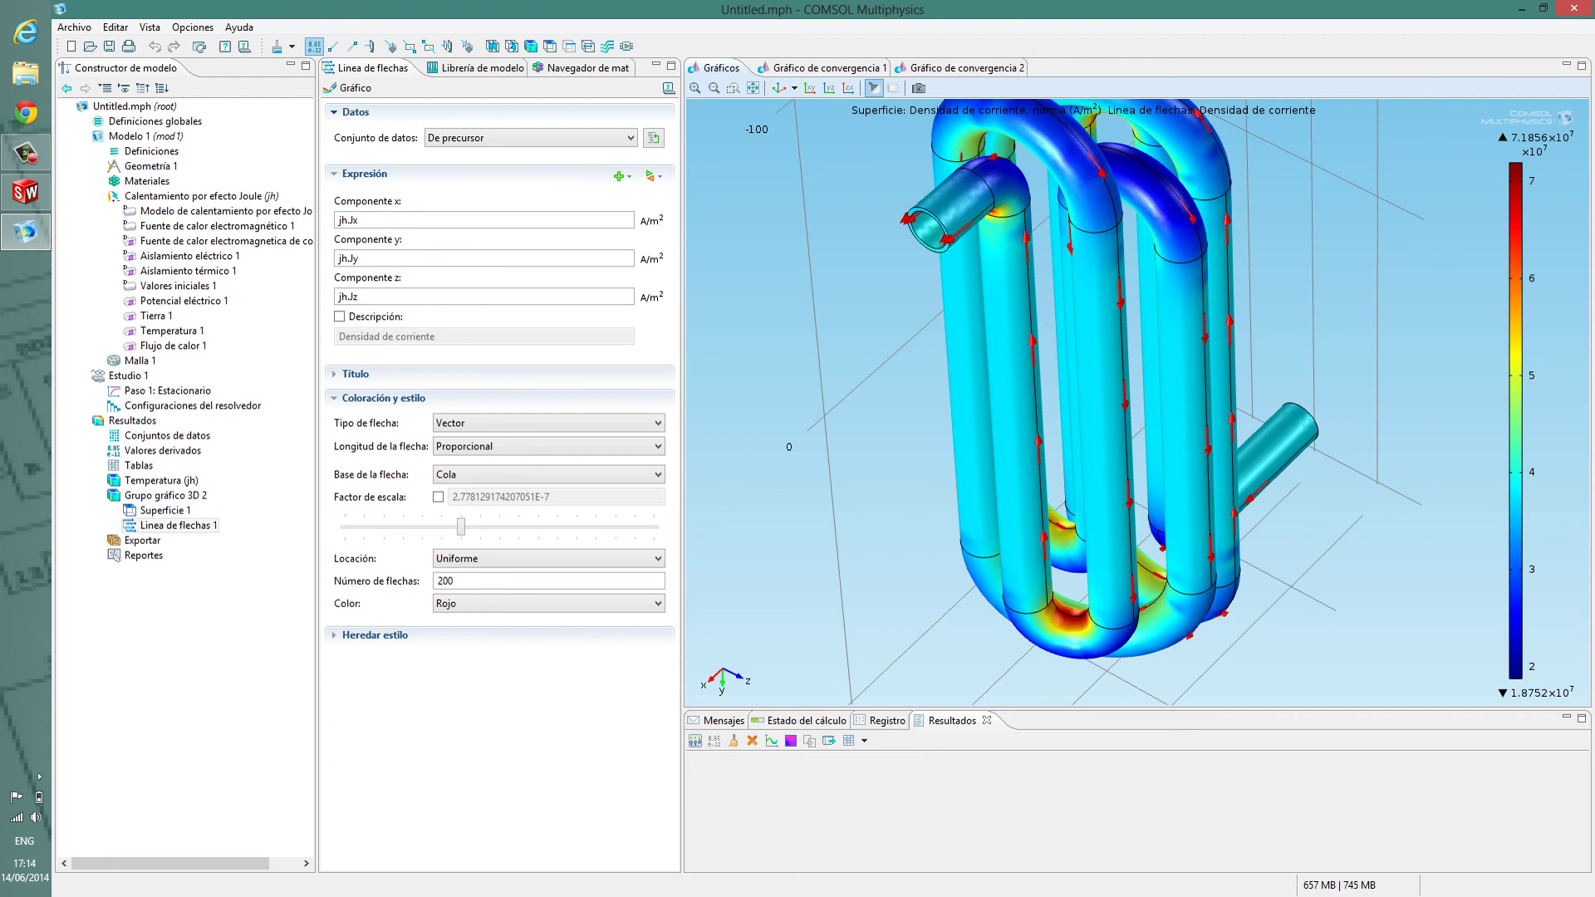
{"action": "right_click_drag", "start_coordinate": [1113, 374], "coordinate": [1120, 419]}
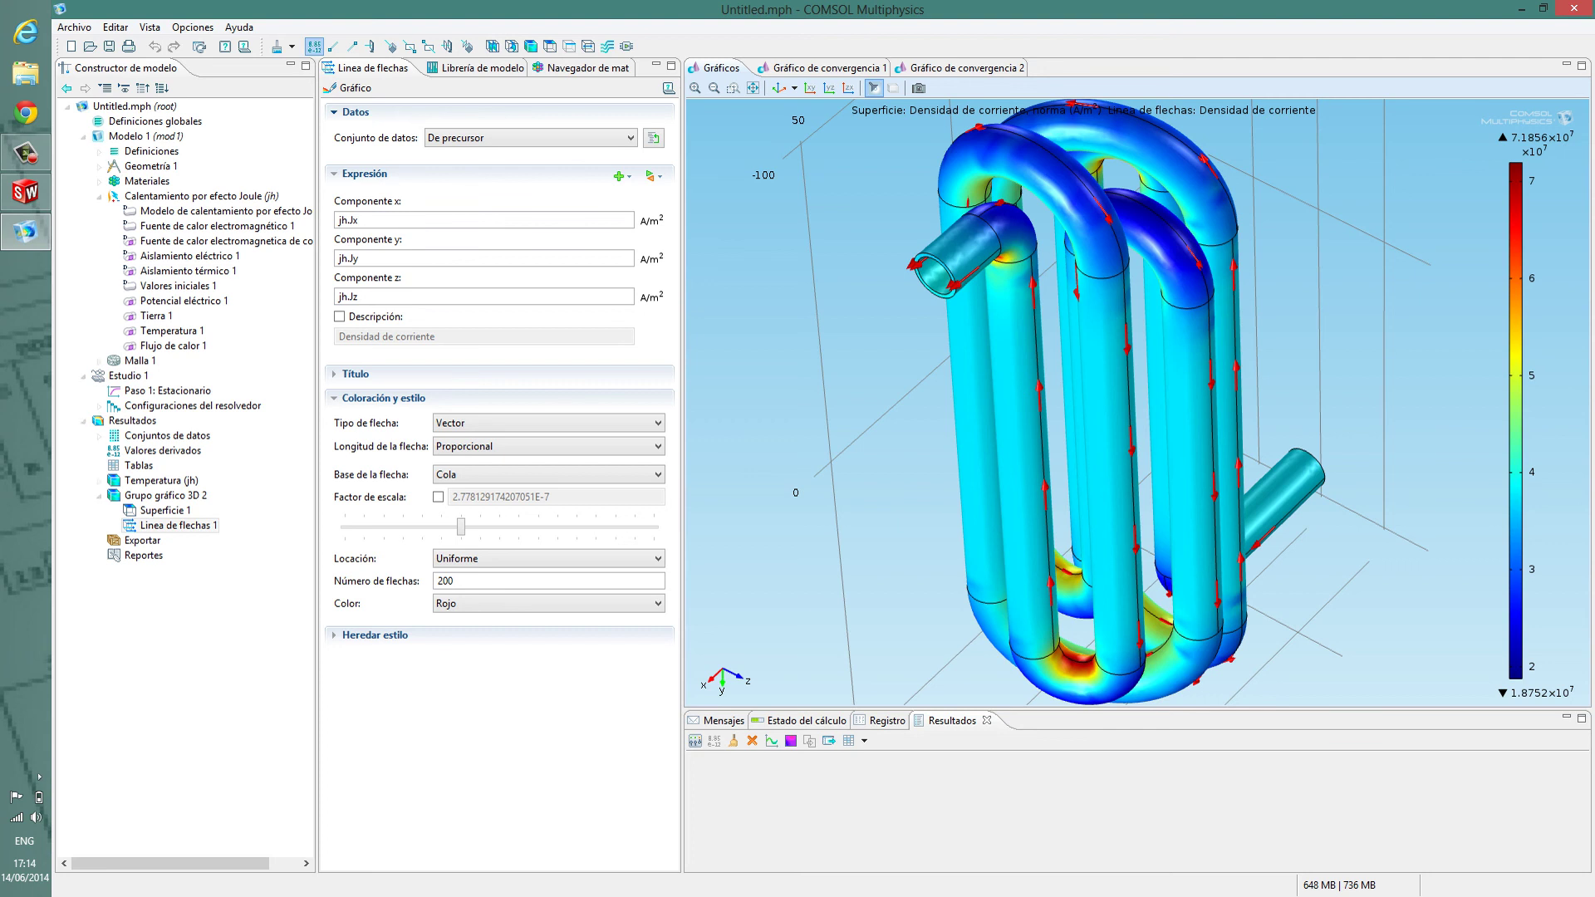
Collapse Grupo gráfico 3D 2, check the options available for Estudio 1 and inspect the tube plot
{"action": "left_click", "coordinate": [99, 496]}
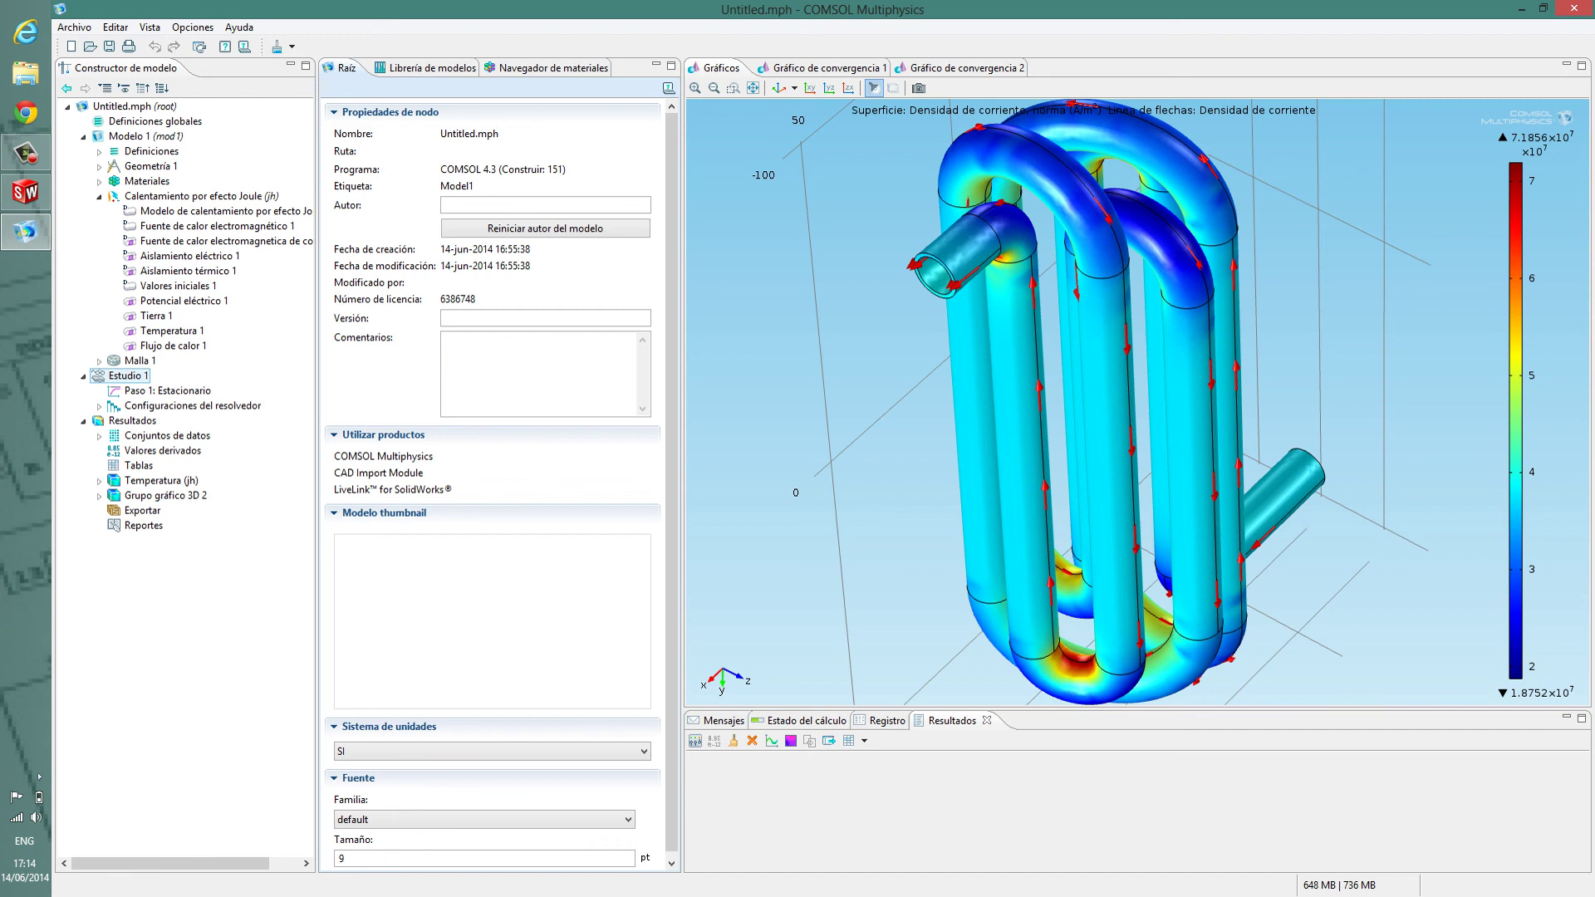
{"action": "right_click", "coordinate": [123, 376]}
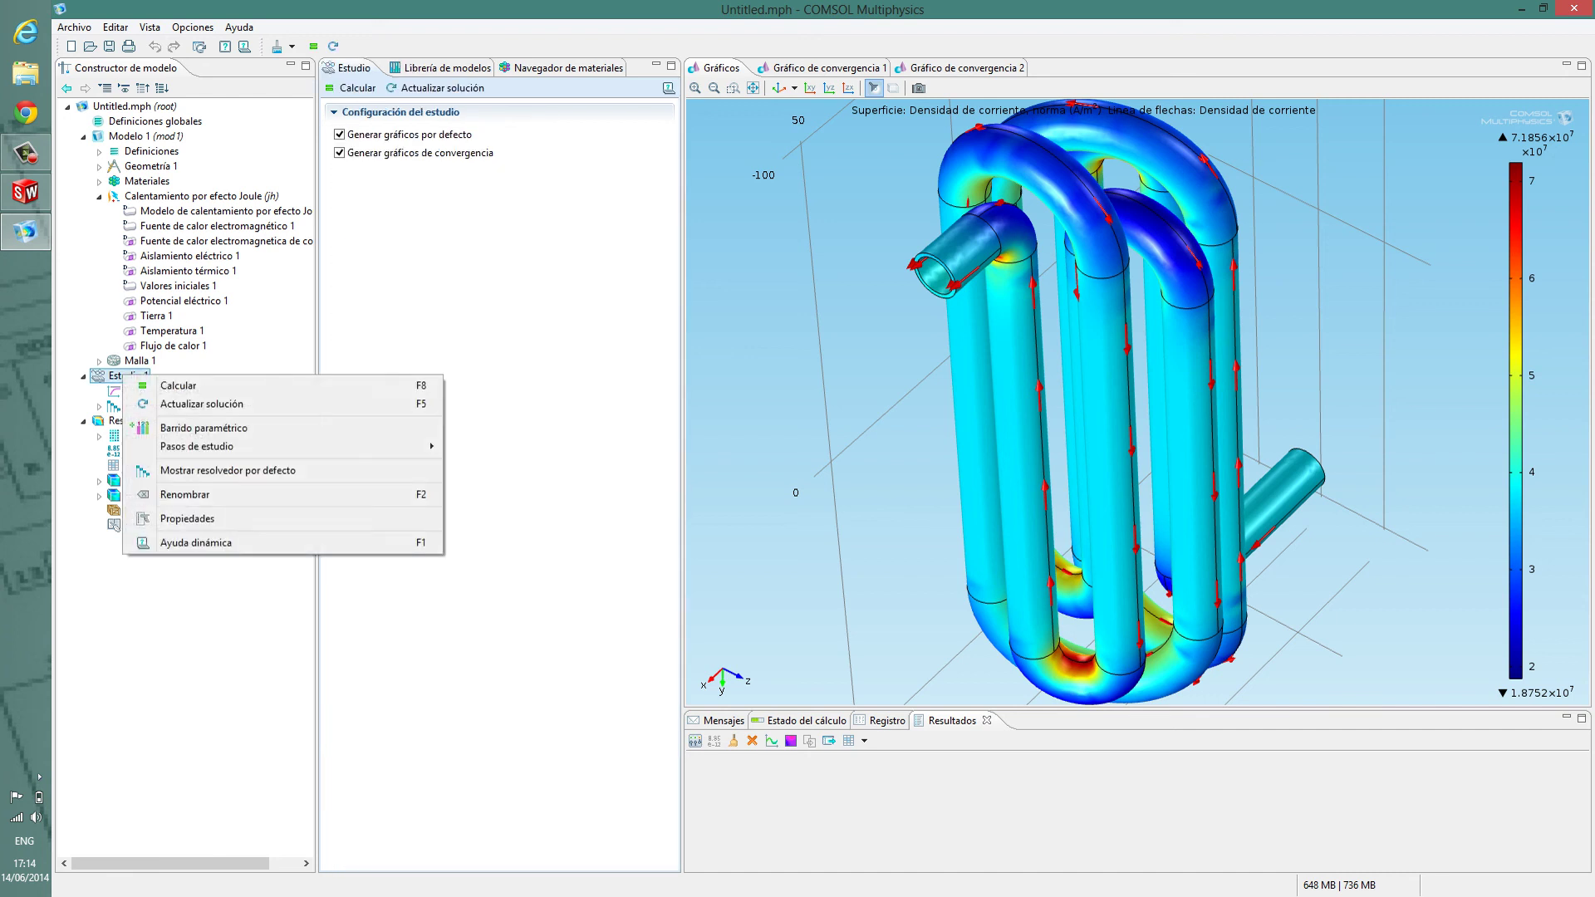
{"action": "key", "text": "Escape"}
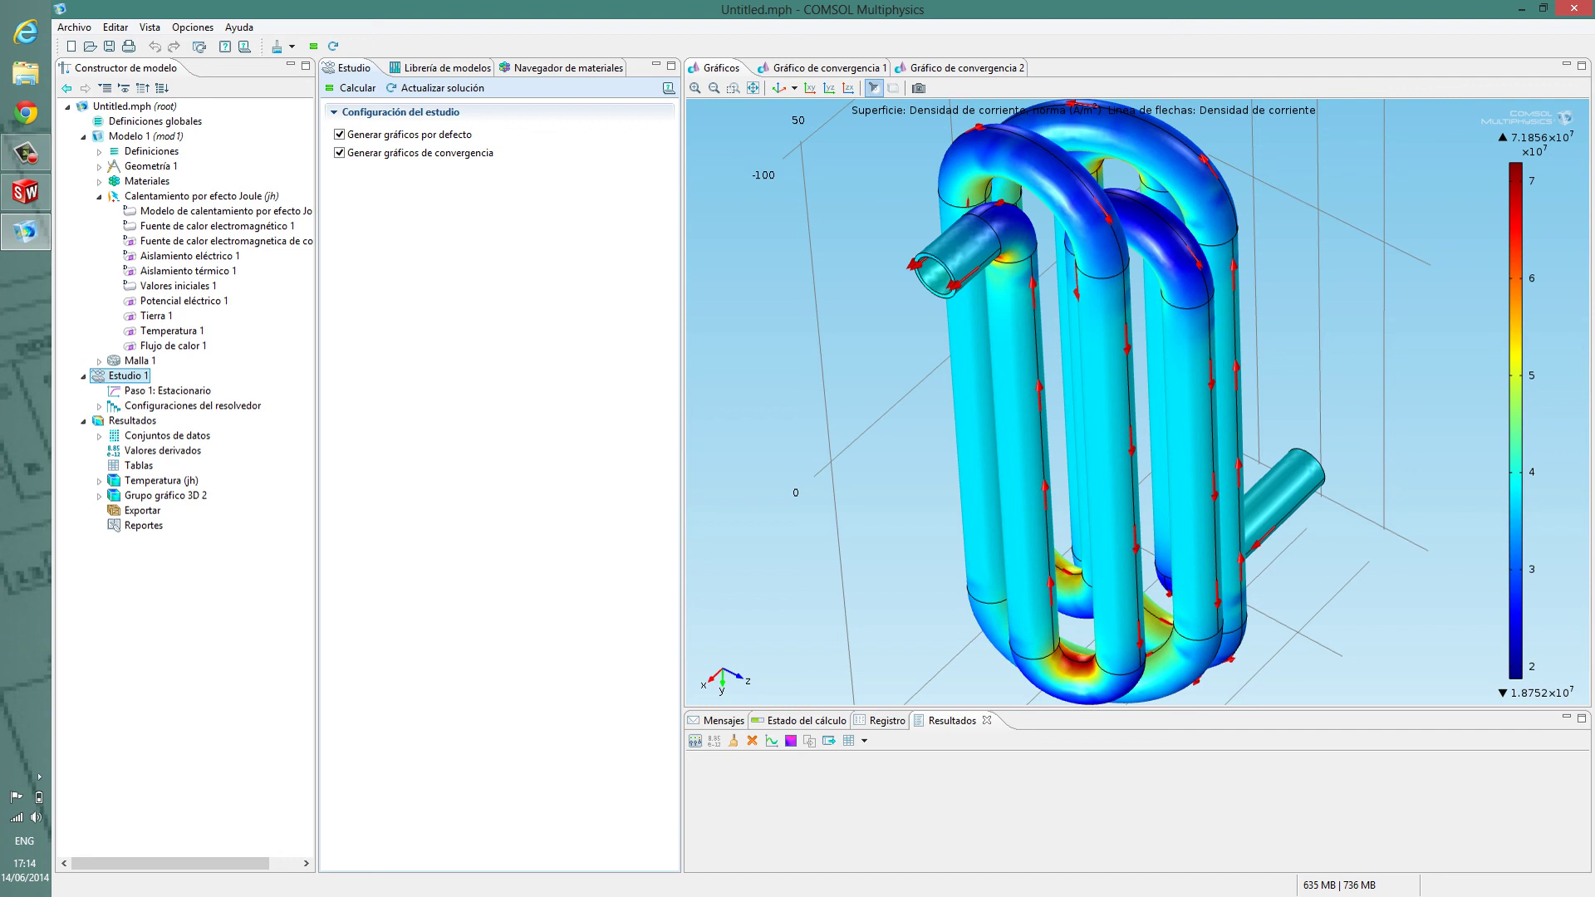
{"action": "left_click_drag", "start_coordinate": [1163, 407], "coordinate": [1009, 388]}
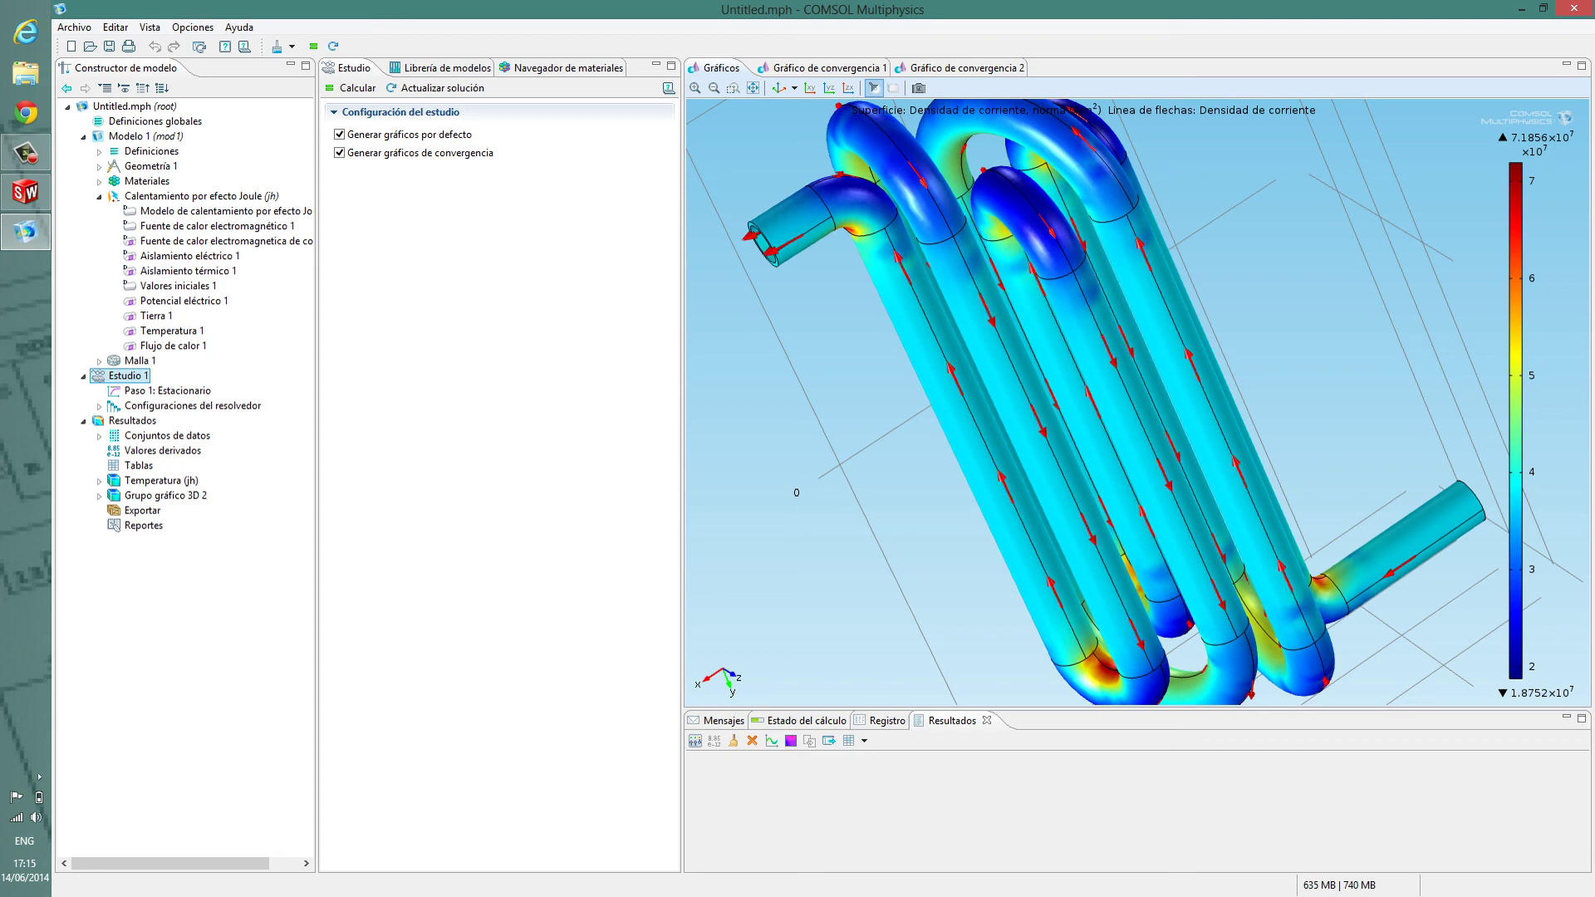
Minimize COMSOL and SolidWorks to reach the desktop, and launch RaidCall from the Start screen
{"action": "left_click", "coordinate": [1522, 9]}
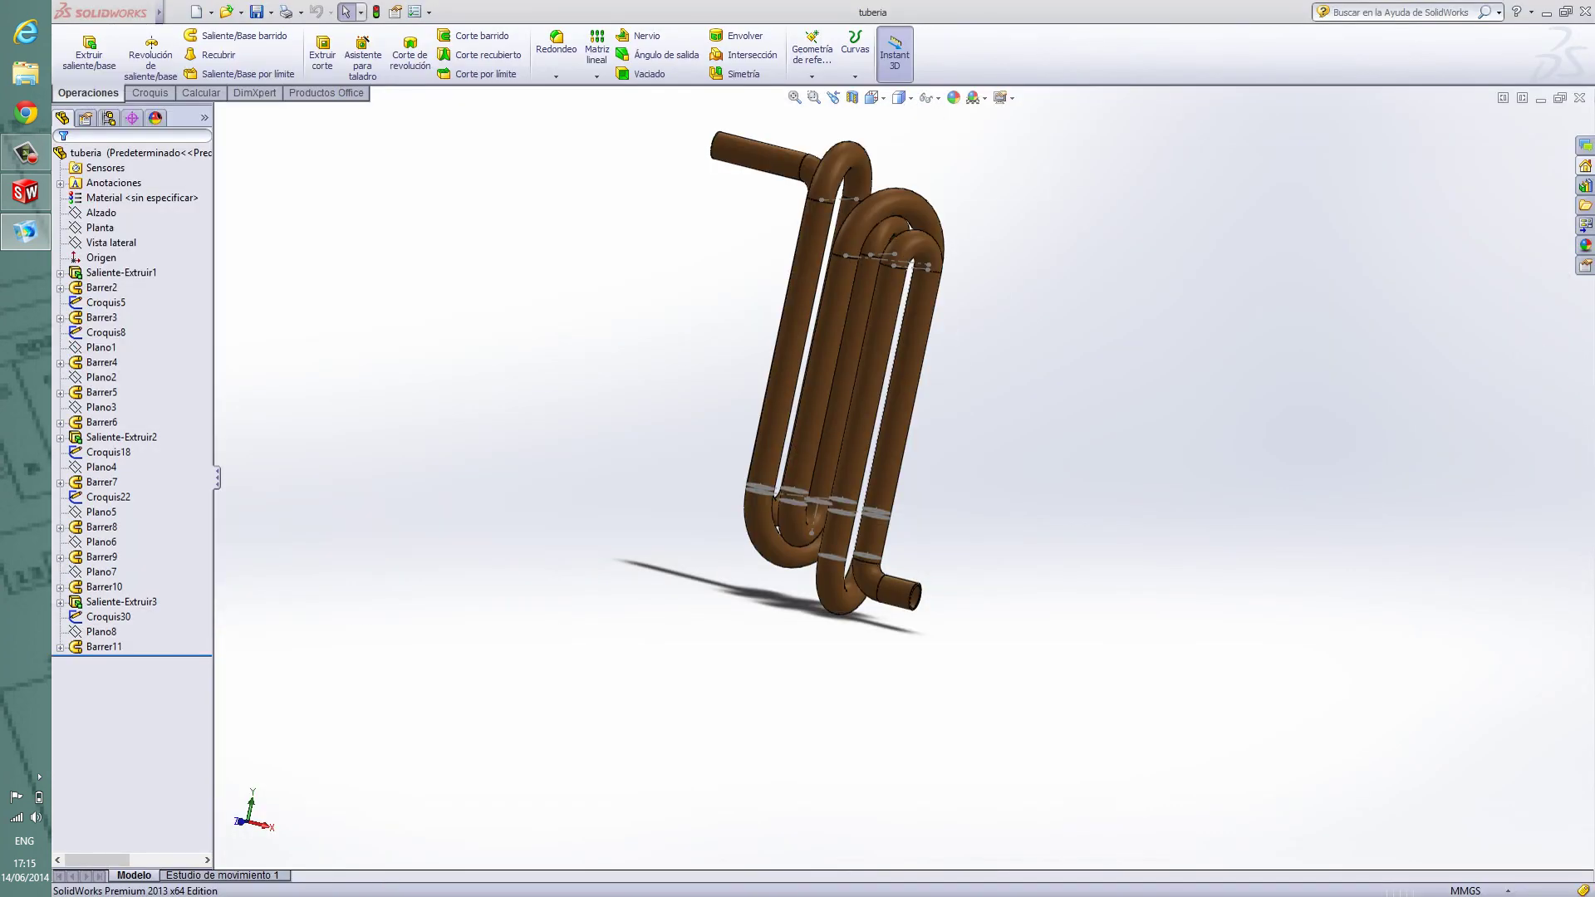
{"action": "left_click", "coordinate": [1530, 10]}
{"action": "left_click", "coordinate": [1547, 12]}
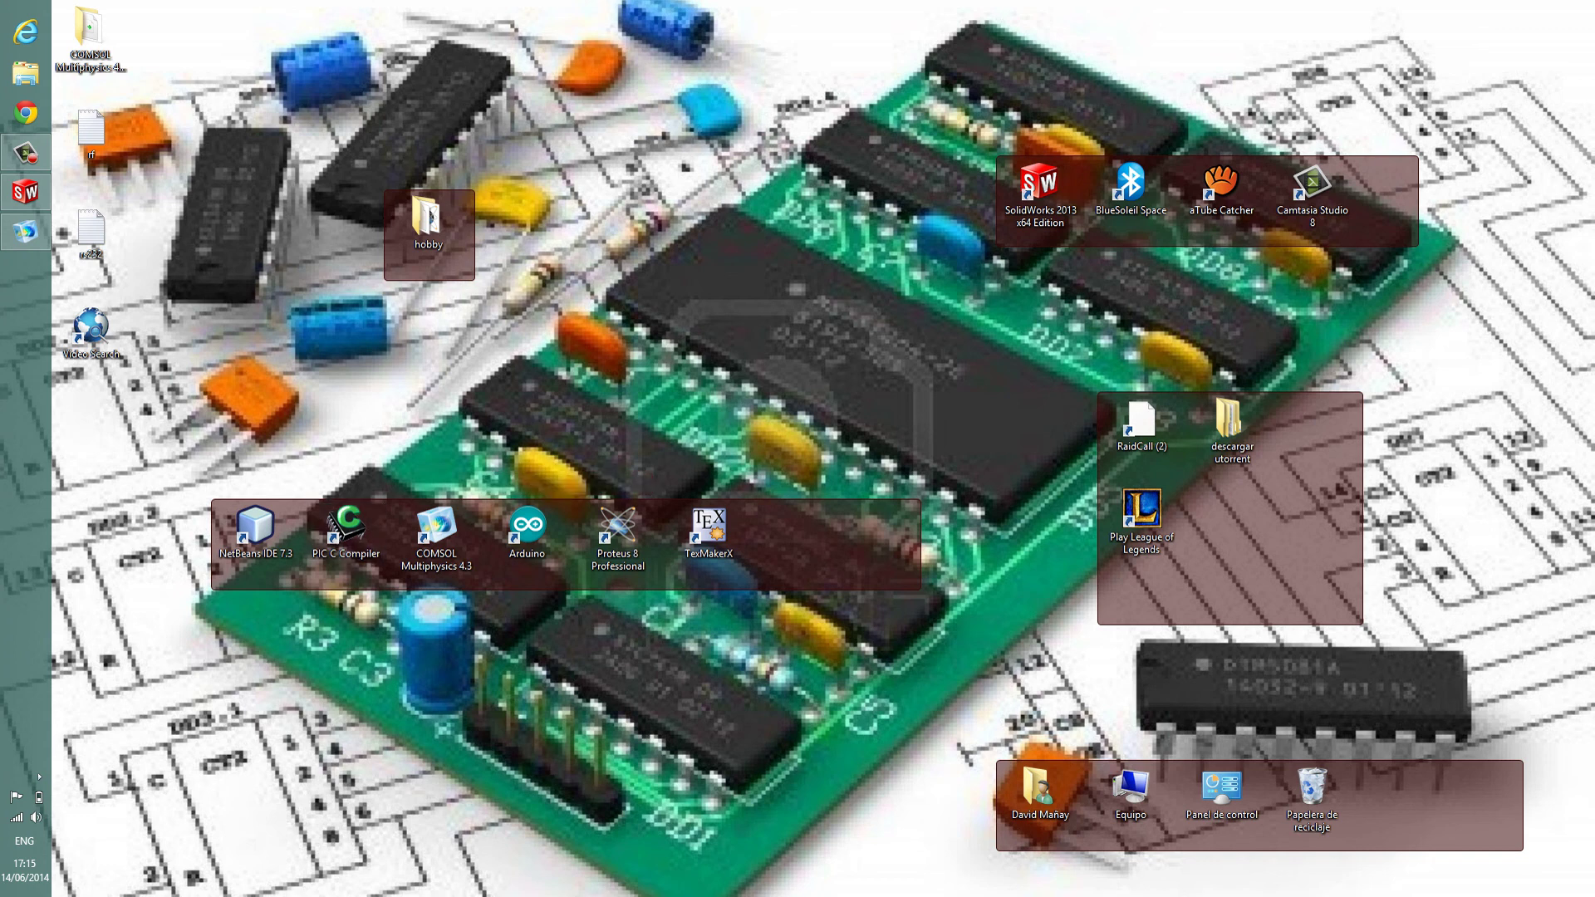
{"action": "mouse_move", "coordinate": [3, 895]}
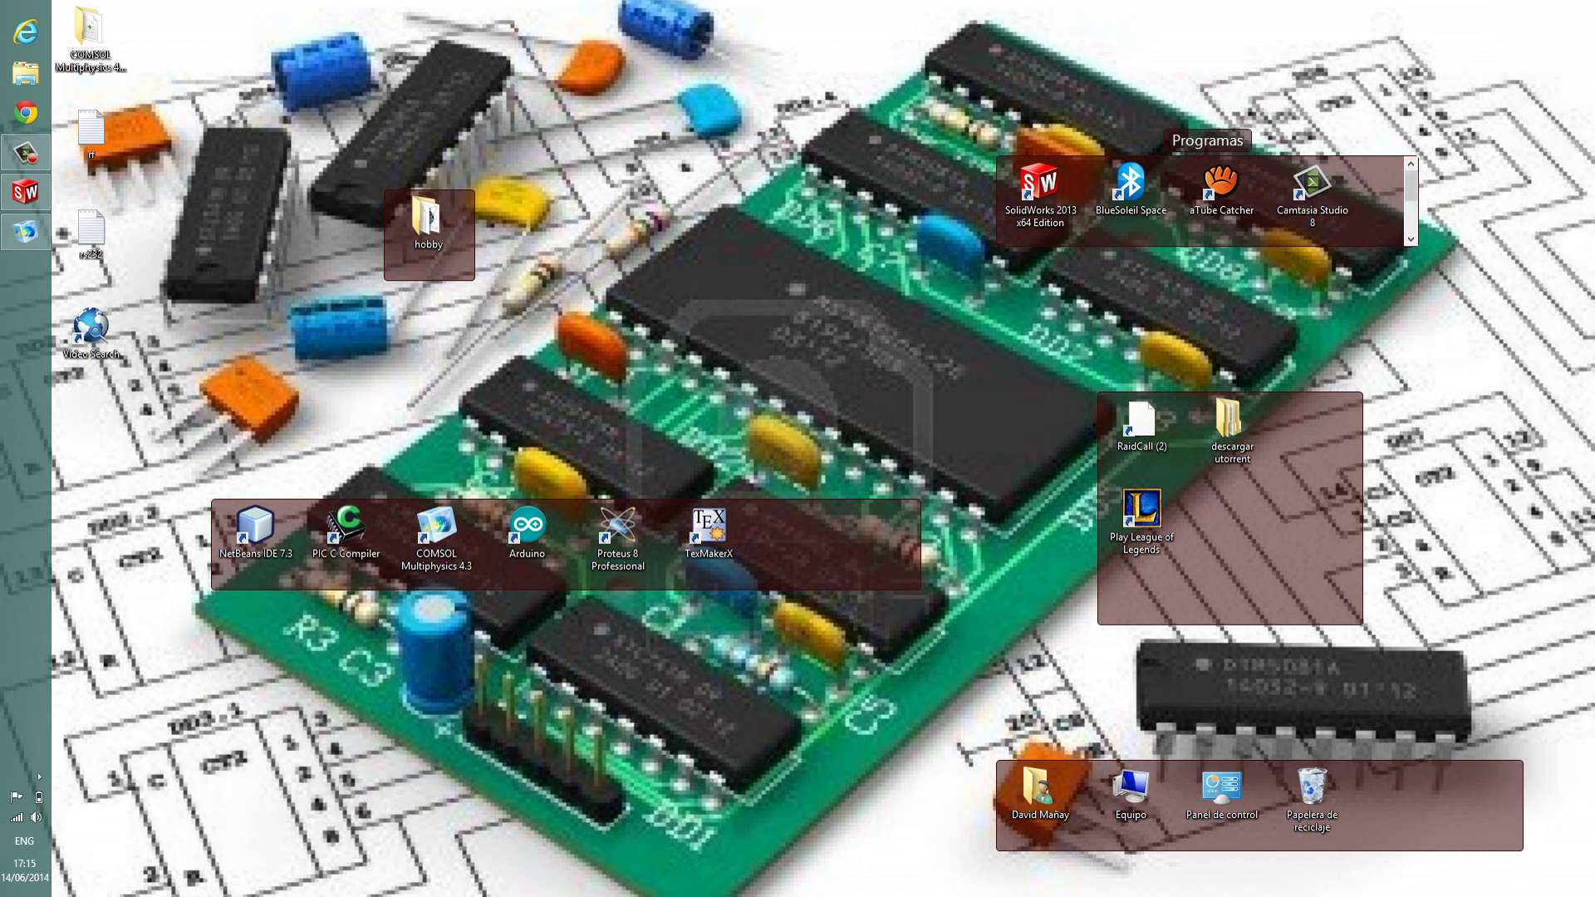
{"action": "scroll", "coordinate": [1205, 200], "scroll_direction": "down", "scroll_amount": 2}
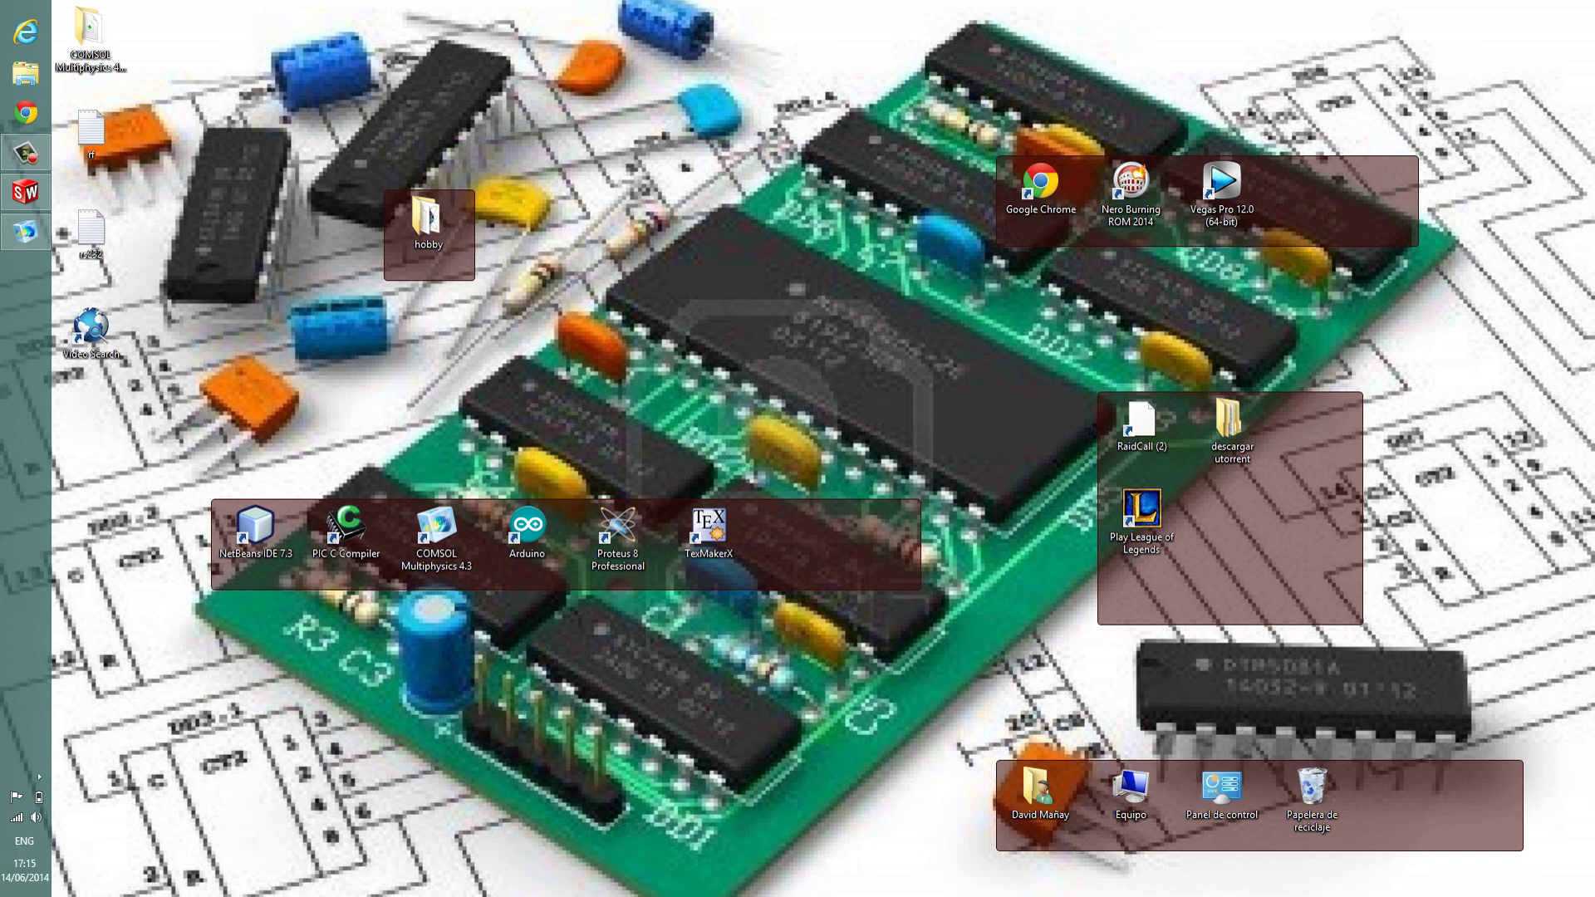
{"action": "key", "text": "super"}
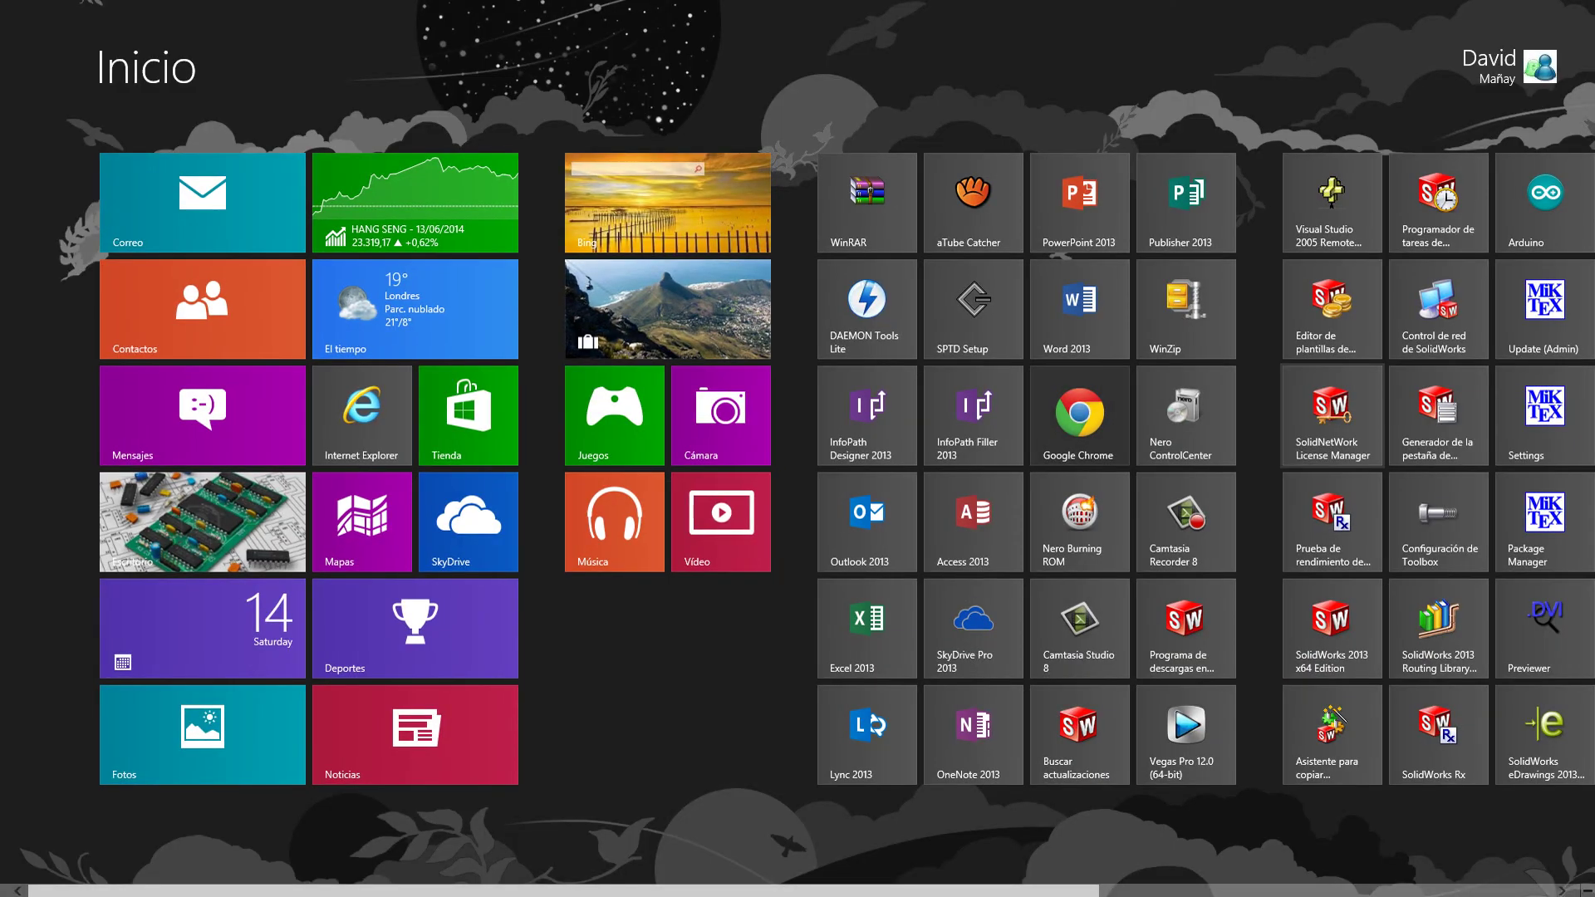
{"action": "scroll", "coordinate": [798, 449], "scroll_direction": "down", "scroll_amount": 1}
{"action": "scroll", "coordinate": [1483, 416], "scroll_direction": "down", "scroll_amount": 5}
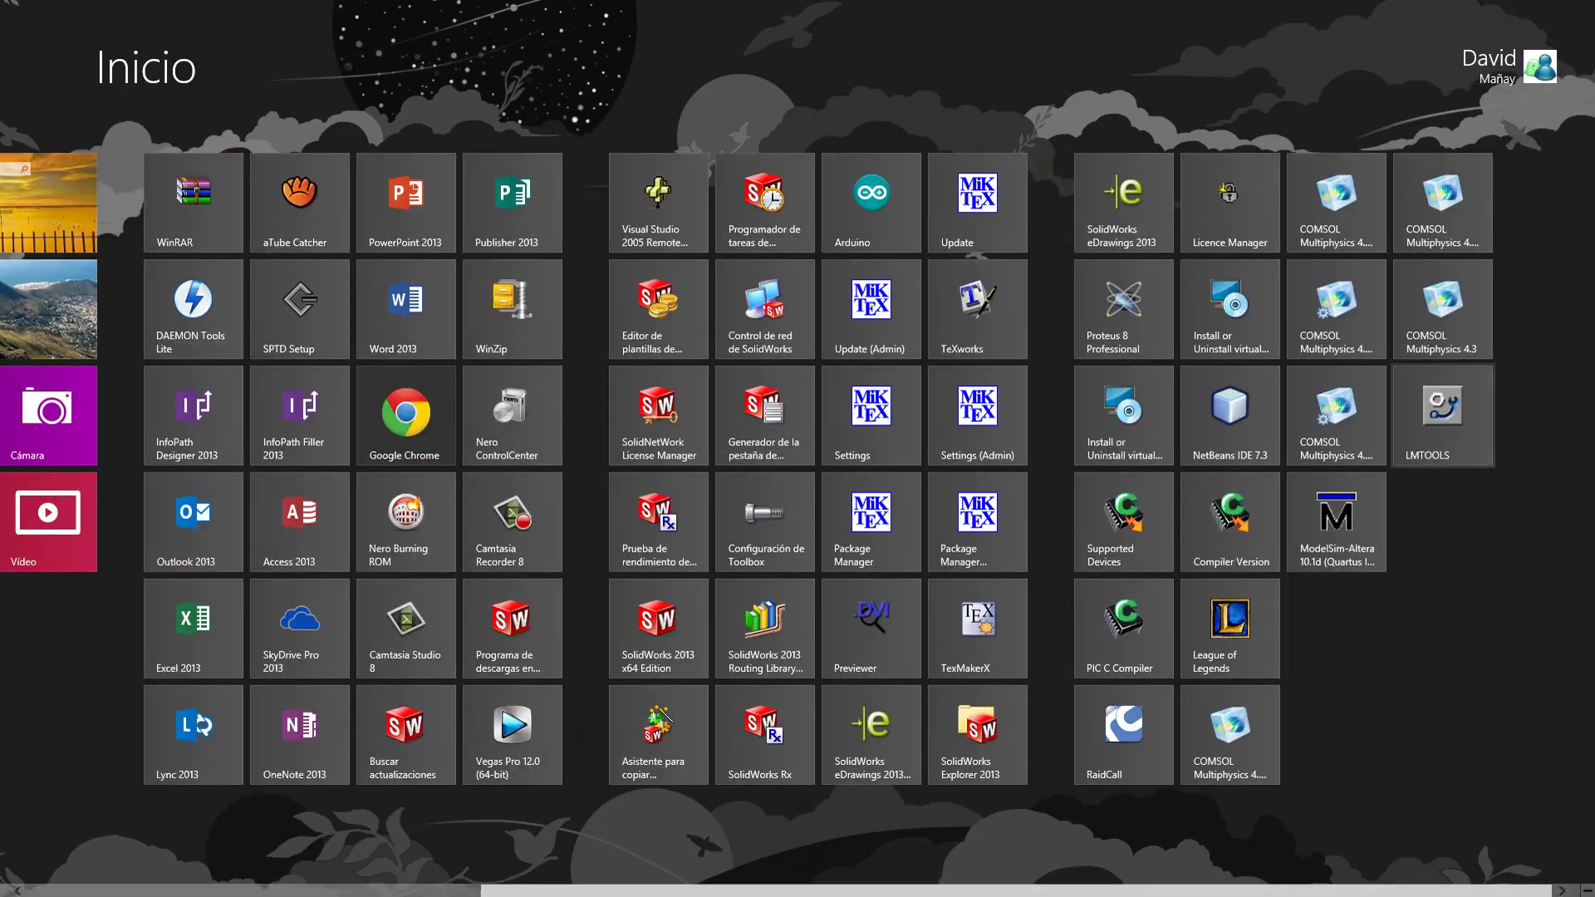
{"action": "left_click", "coordinate": [1124, 734]}
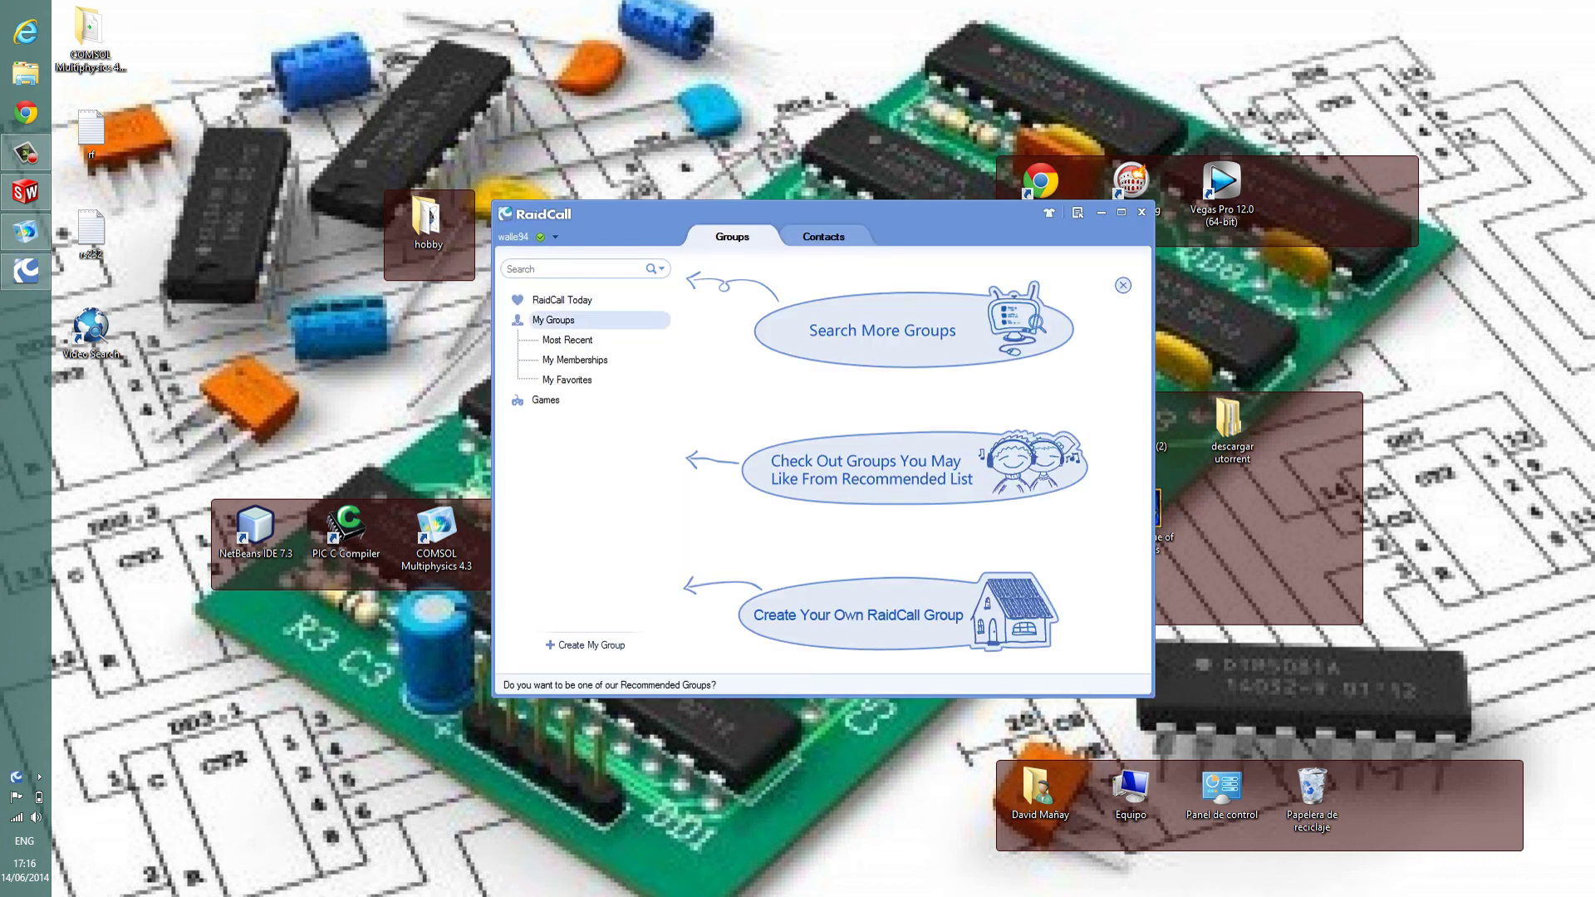
View the online status options in RaidCall and switch back to the COMSOL Multiphysics model
{"action": "left_click", "coordinate": [549, 237]}
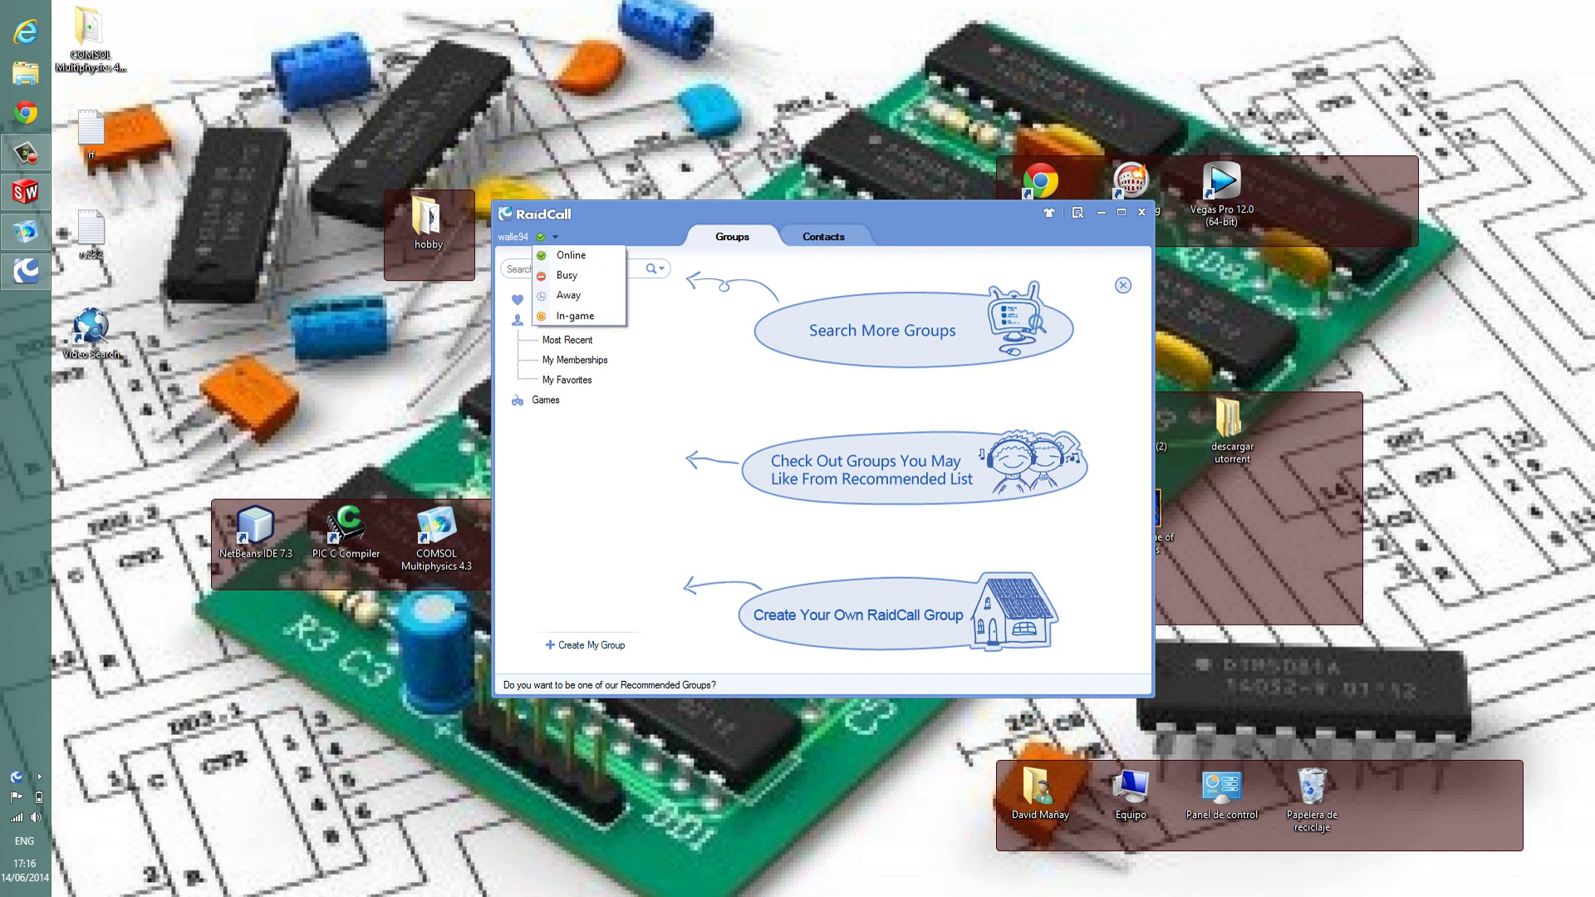
{"action": "left_click", "coordinate": [548, 237]}
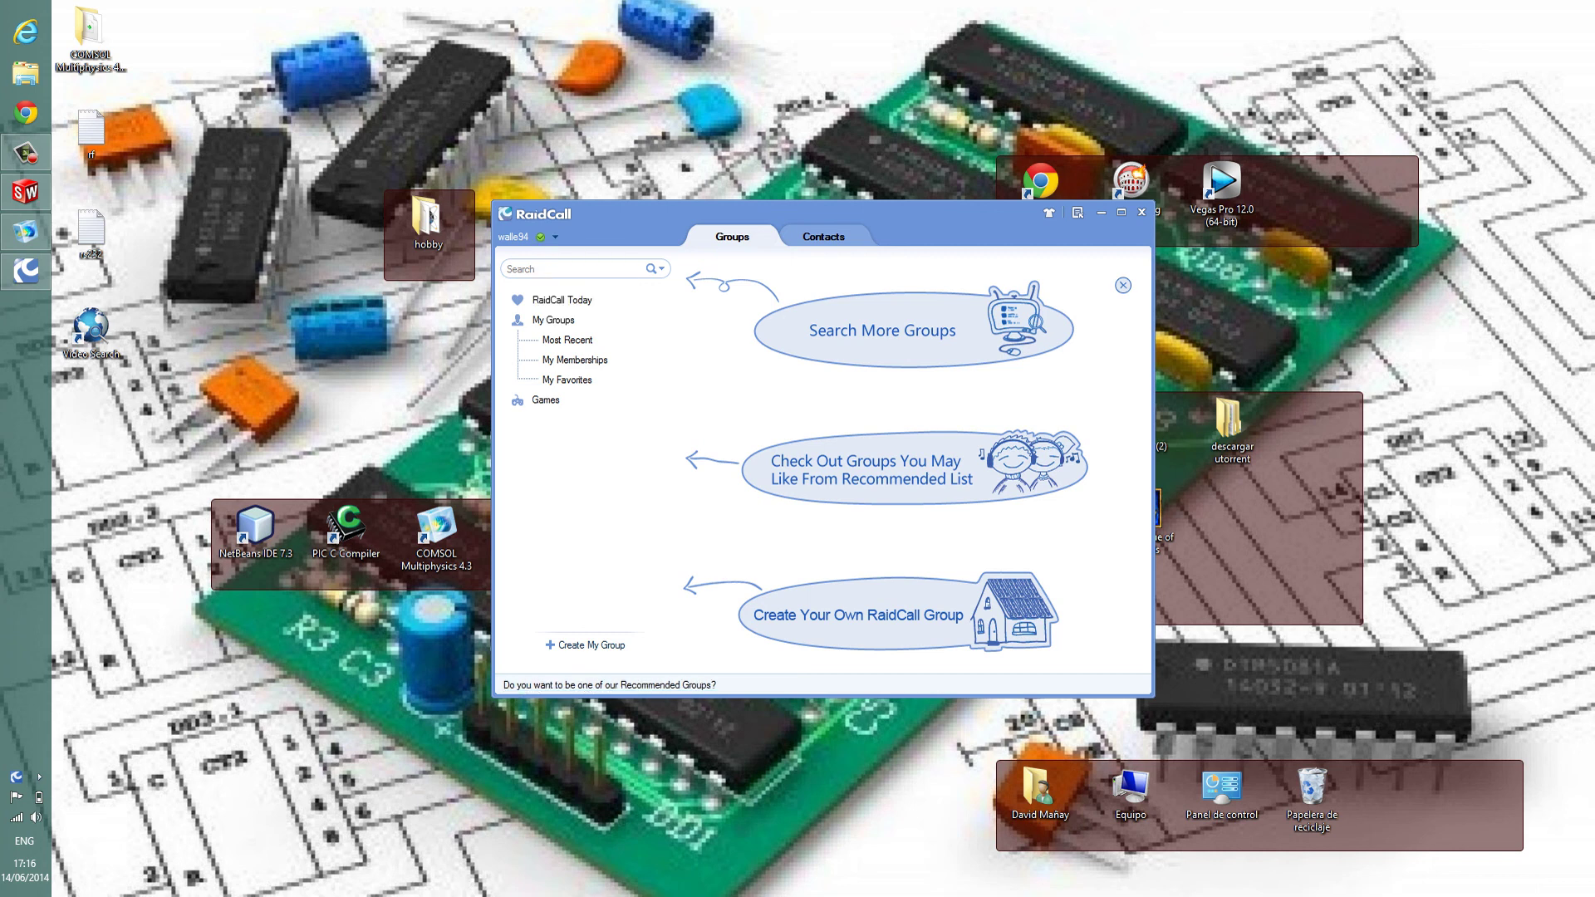
{"action": "left_click", "coordinate": [25, 192]}
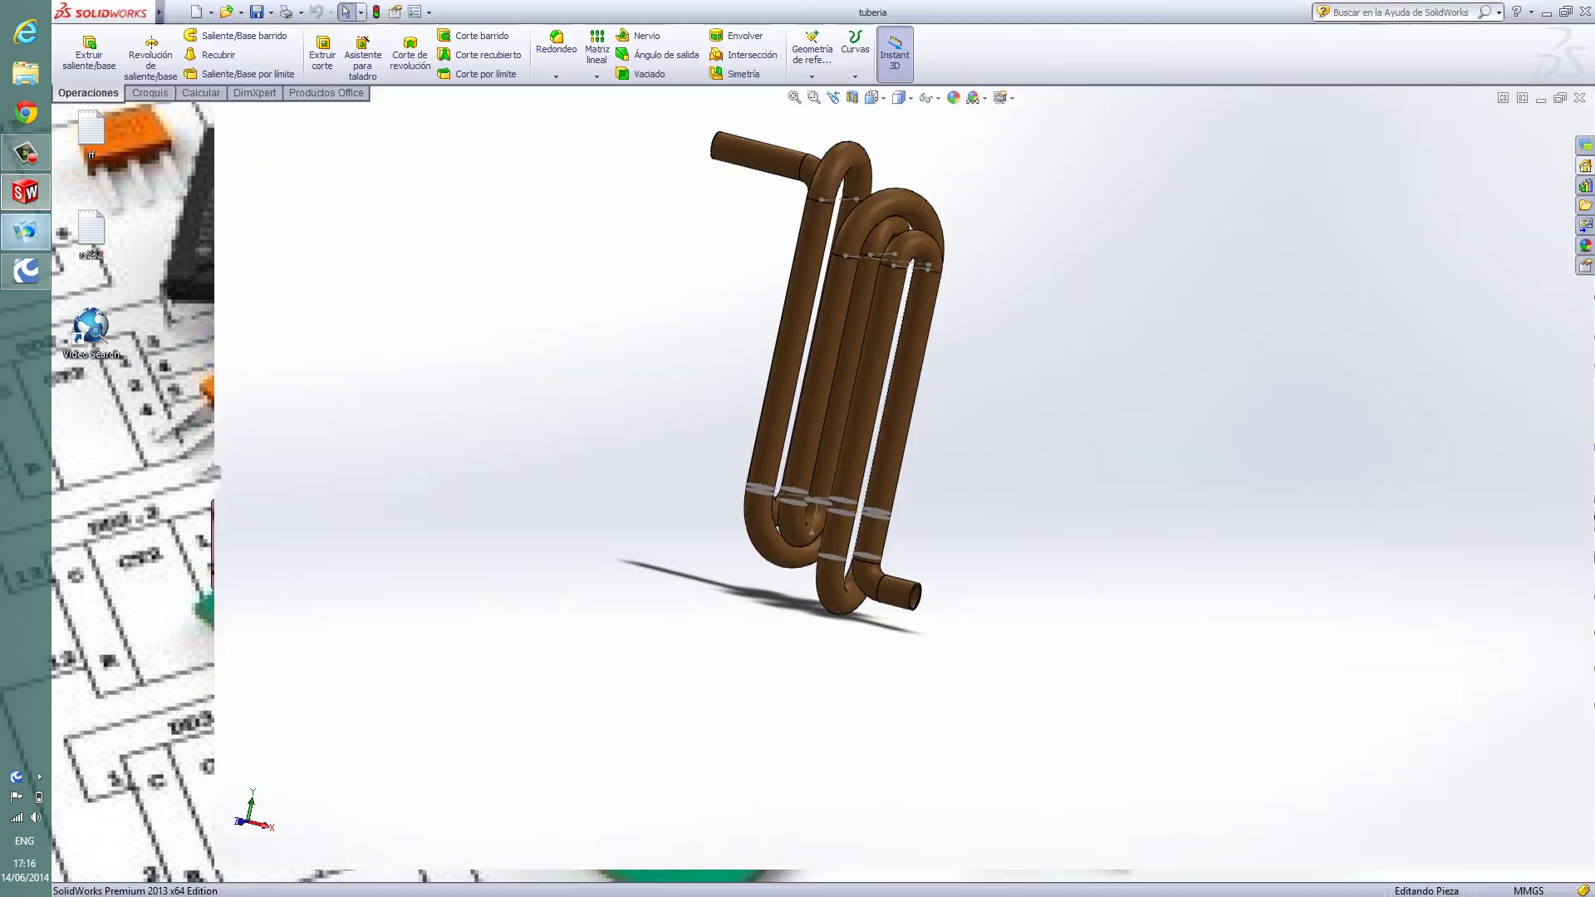
{"action": "left_click", "coordinate": [25, 232]}
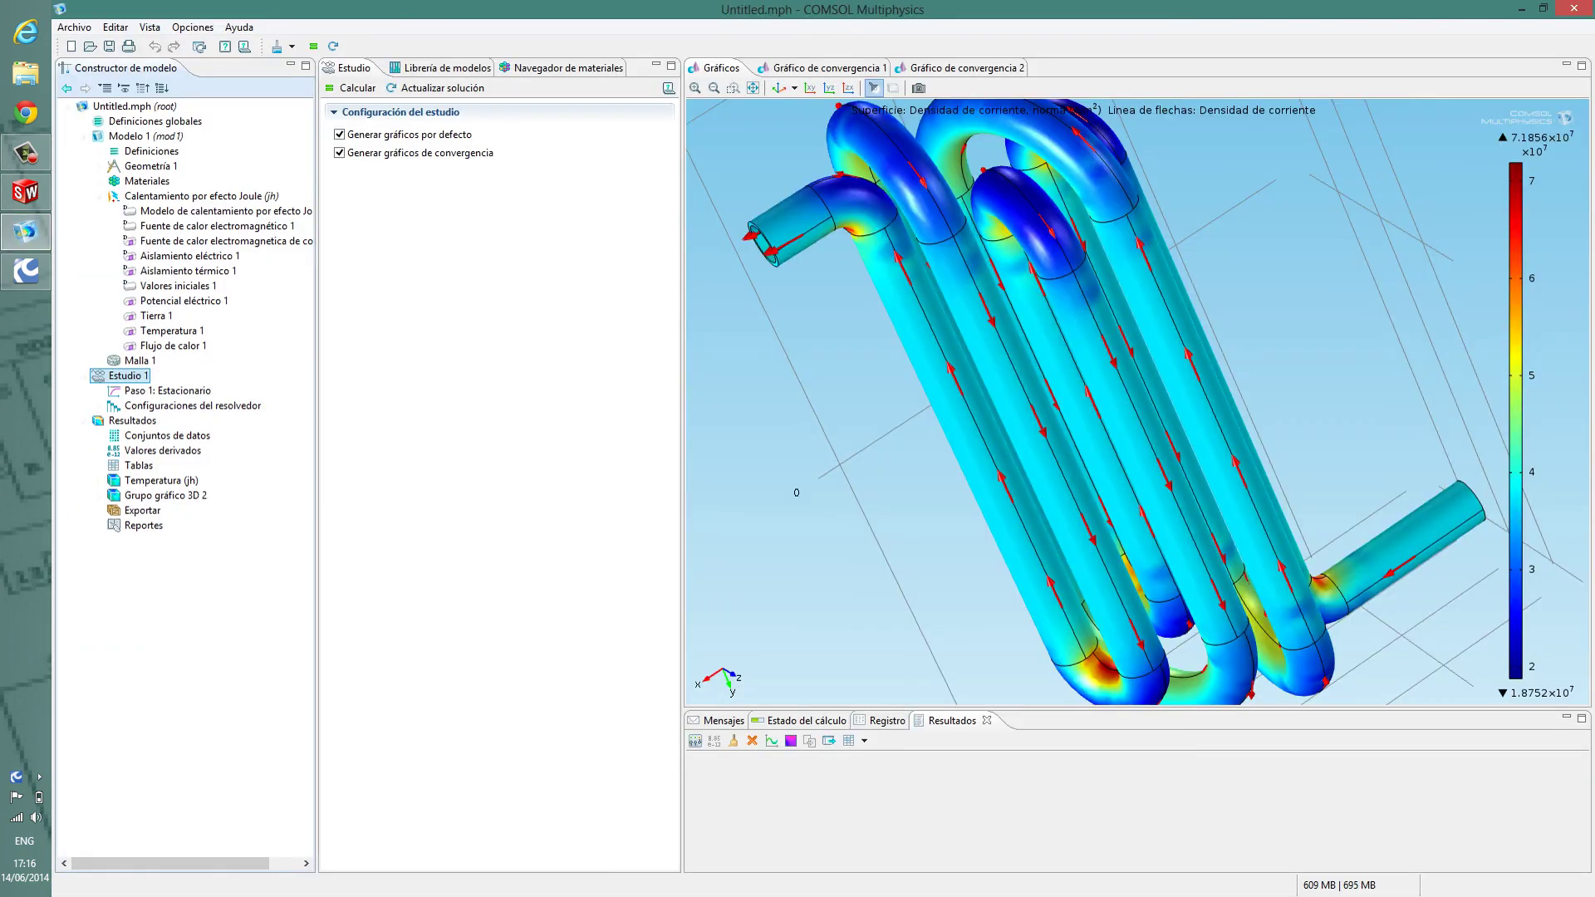